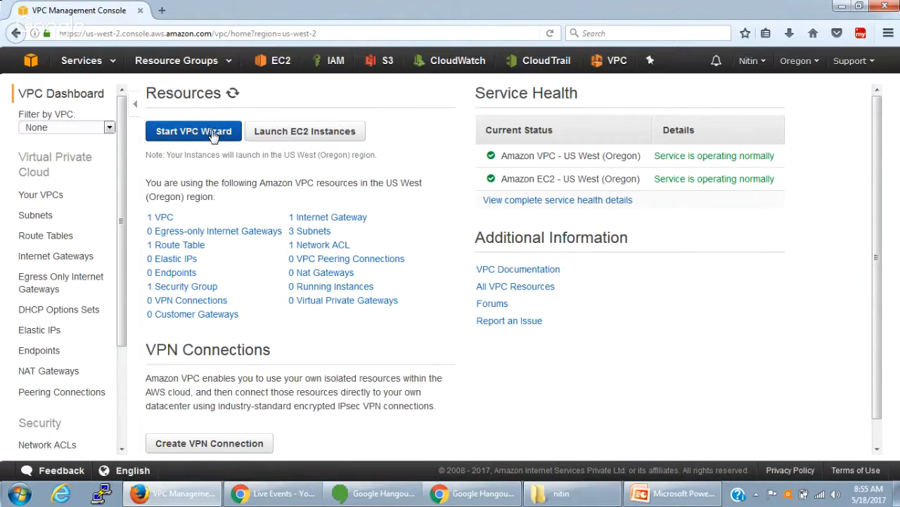
- Show the details of the existing VPC and open the EC2 console in a second browser tab
{"action": "left_click", "coordinate": [54, 197]}
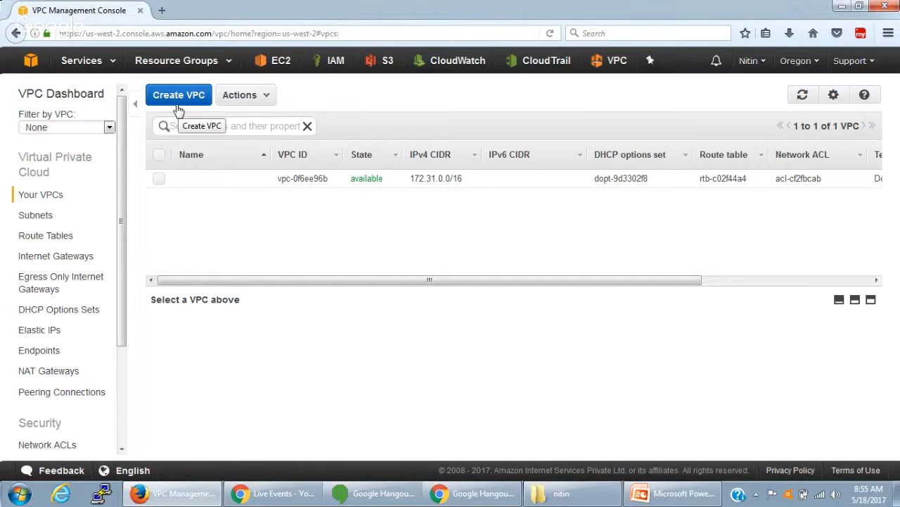
{"action": "left_click", "coordinate": [408, 178]}
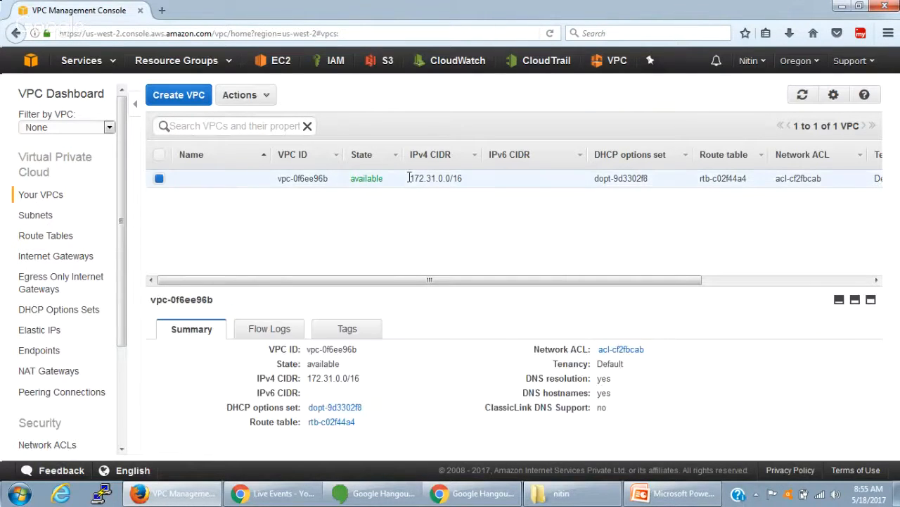
{"action": "right_click", "coordinate": [282, 64]}
{"action": "left_click", "coordinate": [310, 79]}
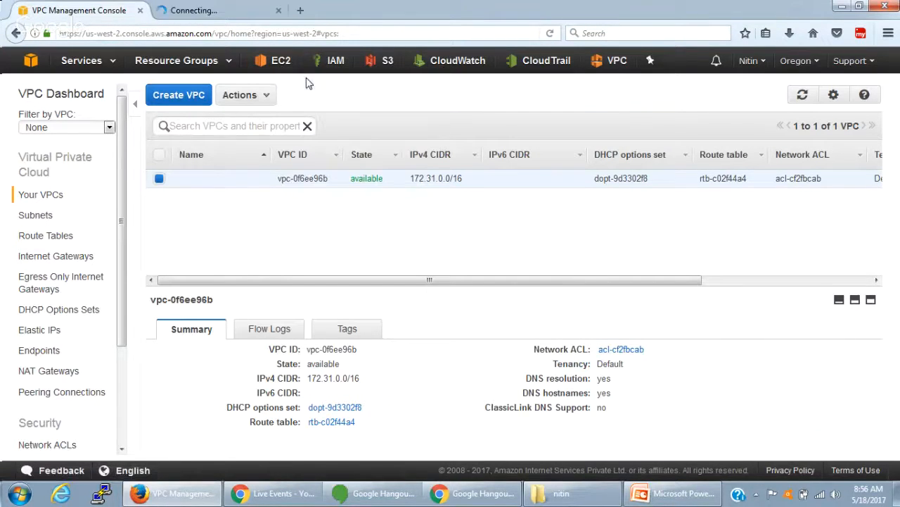
{"action": "left_click", "coordinate": [216, 13]}
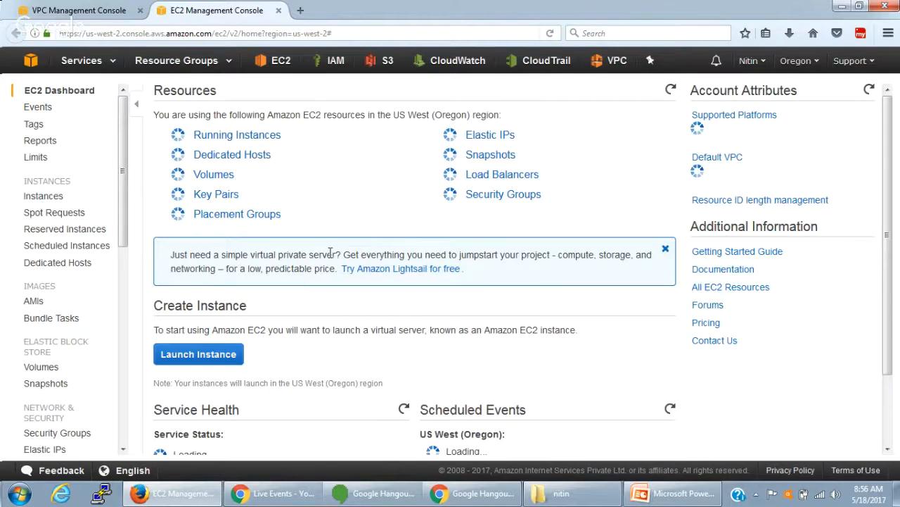
- Start launching an instance from the SUSE Linux Enterprise Server 12 SP2 AMI with type t2.micro, proceeding to the instance details
{"action": "left_click", "coordinate": [215, 352]}
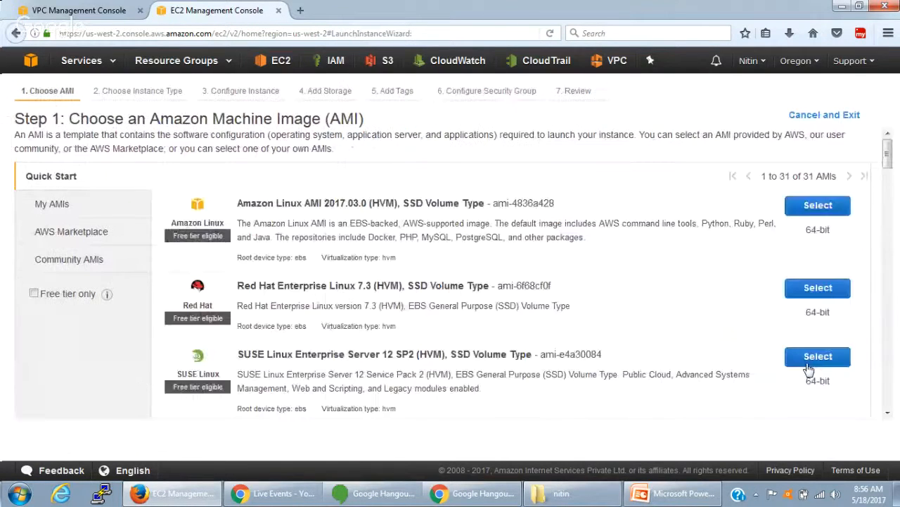
{"action": "left_click", "coordinate": [816, 357]}
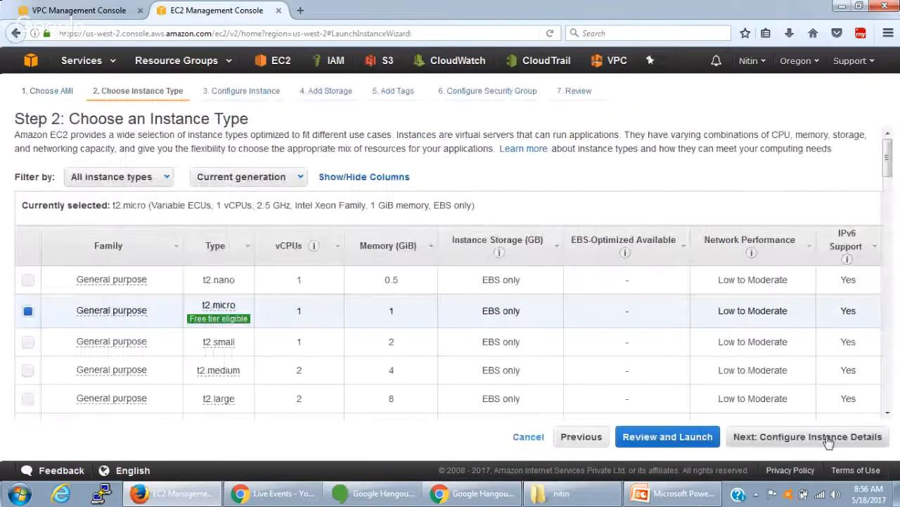
{"action": "left_click", "coordinate": [829, 437]}
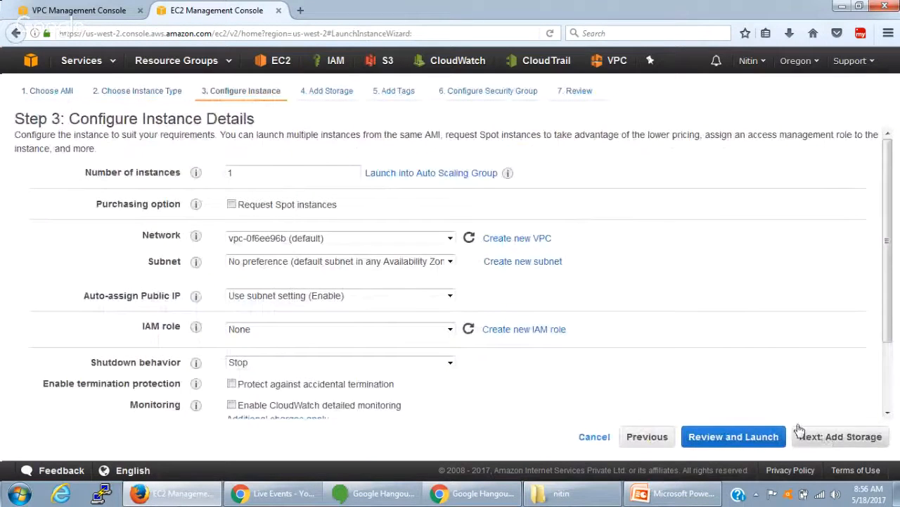
- Examine the network and subnet choices available for the new instance without changing them
{"action": "left_click", "coordinate": [450, 239]}
{"action": "left_click", "coordinate": [450, 238]}
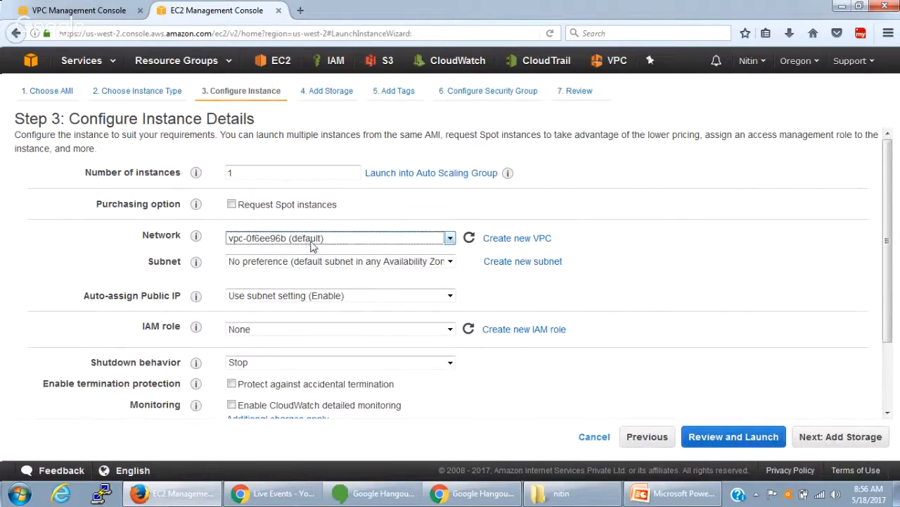
{"action": "left_click", "coordinate": [451, 261]}
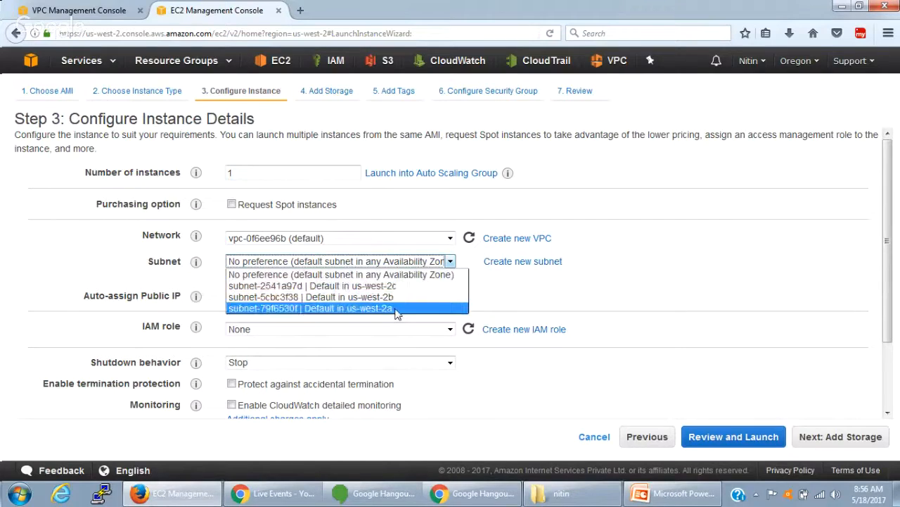
{"action": "left_click", "coordinate": [2, 218]}
- Return to the VPC console tab and start creating a VPC with the name tag myVPC
{"action": "left_click", "coordinate": [59, 8]}
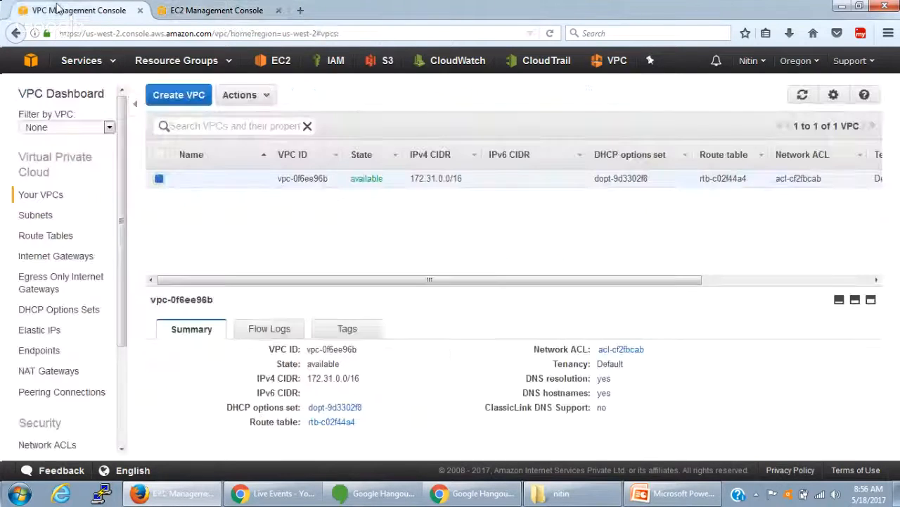
{"action": "left_click", "coordinate": [179, 96]}
{"action": "left_click", "coordinate": [488, 263]}
{"action": "type", "text": "myVPC"}
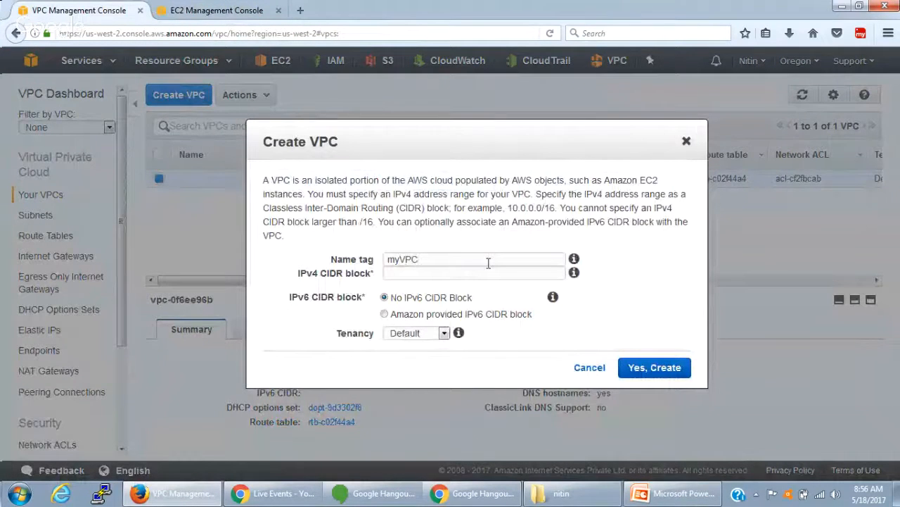
{"action": "left_click", "coordinate": [471, 272]}
- Switch to PowerPoint and present the Private and Public Subnets slide of the AWS VPC Training deck full screen
{"action": "left_click", "coordinate": [676, 500]}
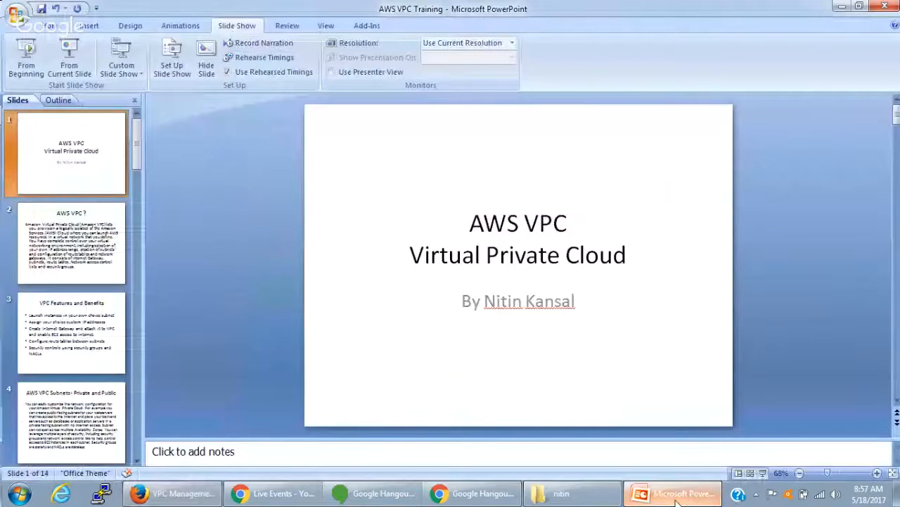
{"action": "left_click", "coordinate": [64, 332]}
{"action": "scroll", "coordinate": [484, 229], "scroll_direction": "down", "scroll_amount": 3}
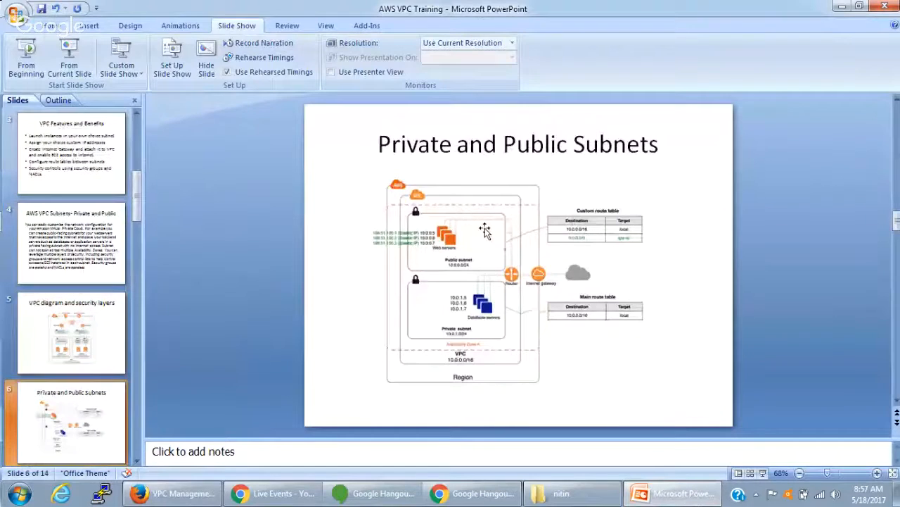
{"action": "left_click", "coordinate": [71, 57]}
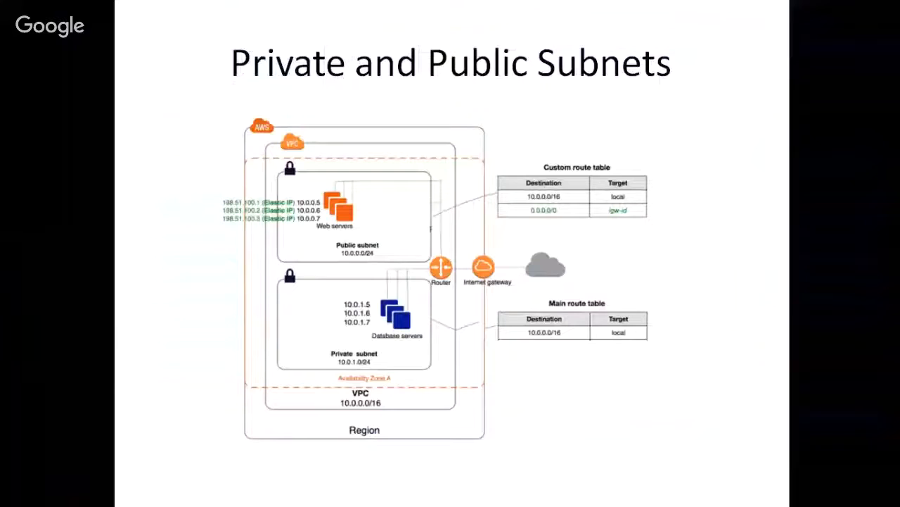
{"action": "key", "text": "alt+Tab"}
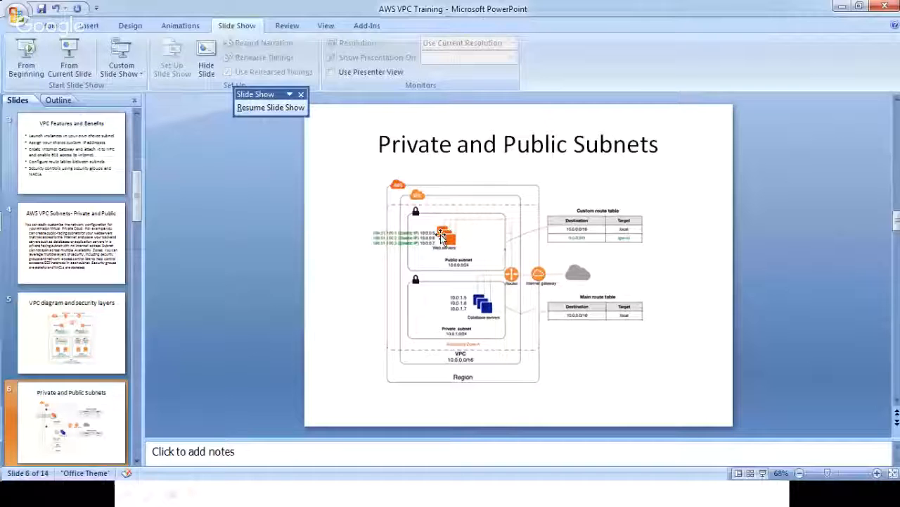
{"action": "left_click", "coordinate": [707, 169]}
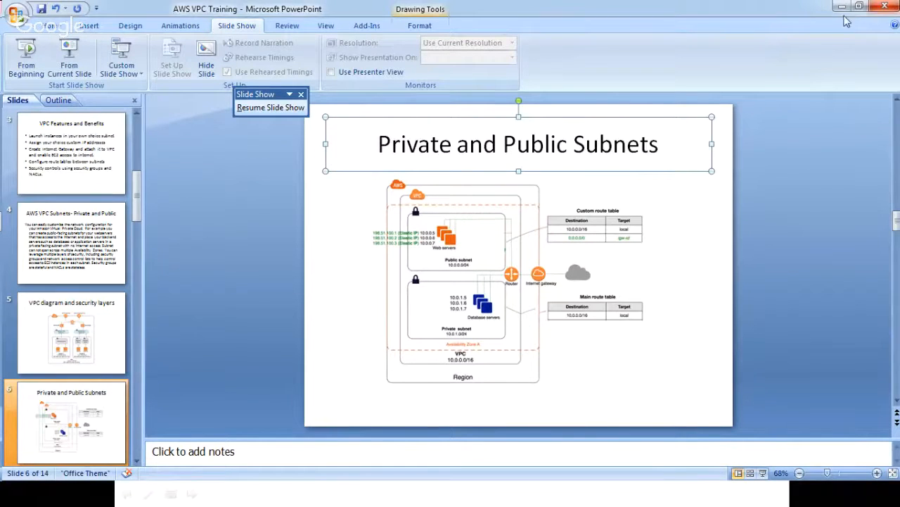
{"action": "key", "text": "shift+F5"}
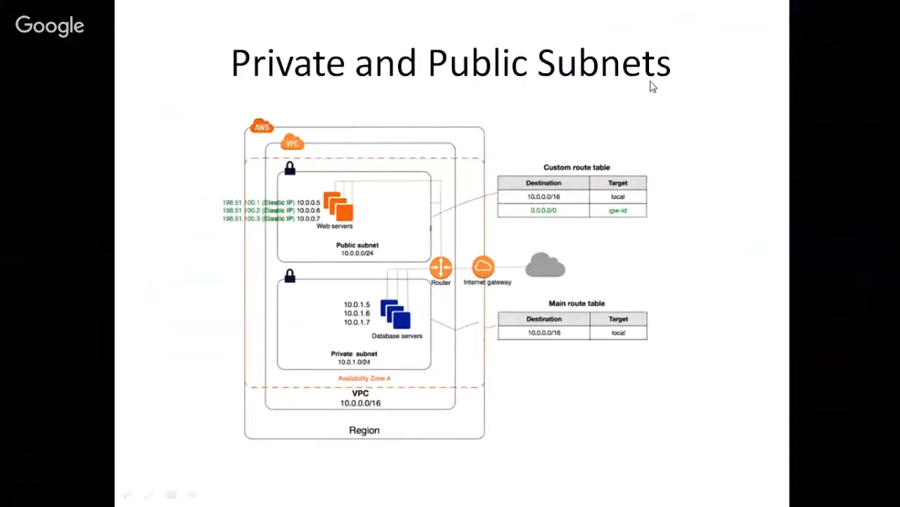
- Switch back to the browser and create the VPC with IPv4 CIDR block 10.0.0.0/16, no IPv6 block and Default tenancy
{"action": "key", "text": "alt+Tab"}
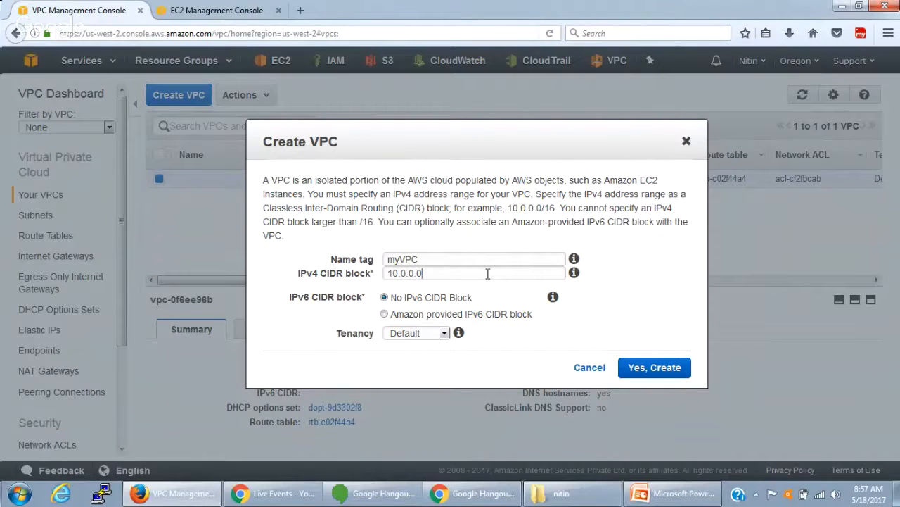
{"action": "type", "text": "/16"}
{"action": "left_click", "coordinate": [443, 333]}
{"action": "left_click", "coordinate": [443, 334]}
{"action": "left_click", "coordinate": [443, 334]}
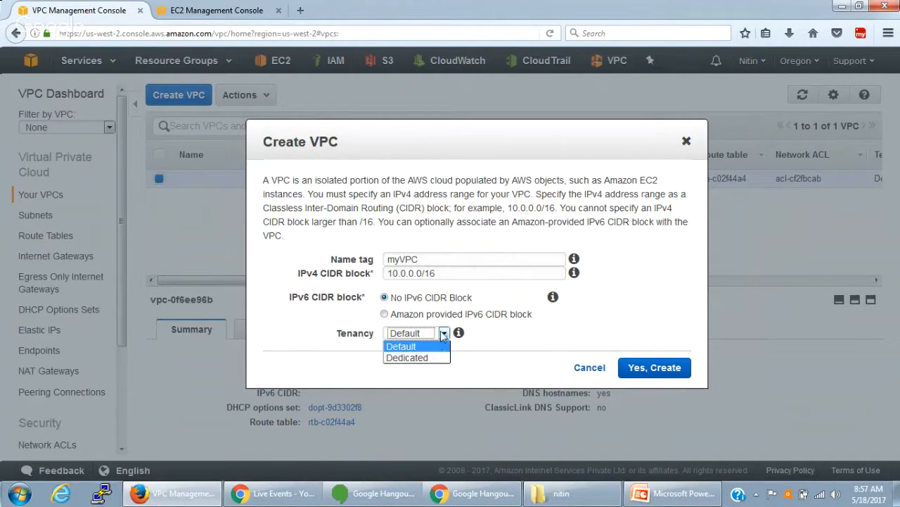
{"action": "left_click", "coordinate": [443, 333]}
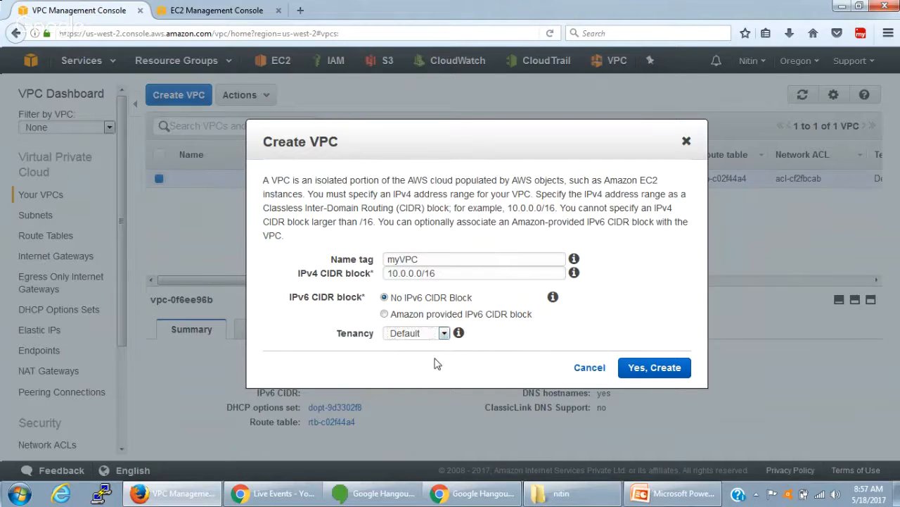
{"action": "left_click", "coordinate": [438, 335]}
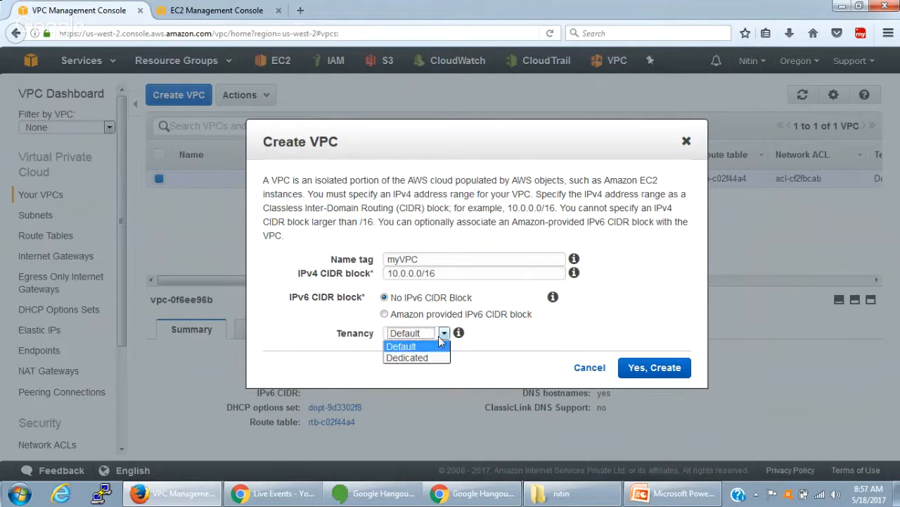
{"action": "left_click", "coordinate": [438, 335]}
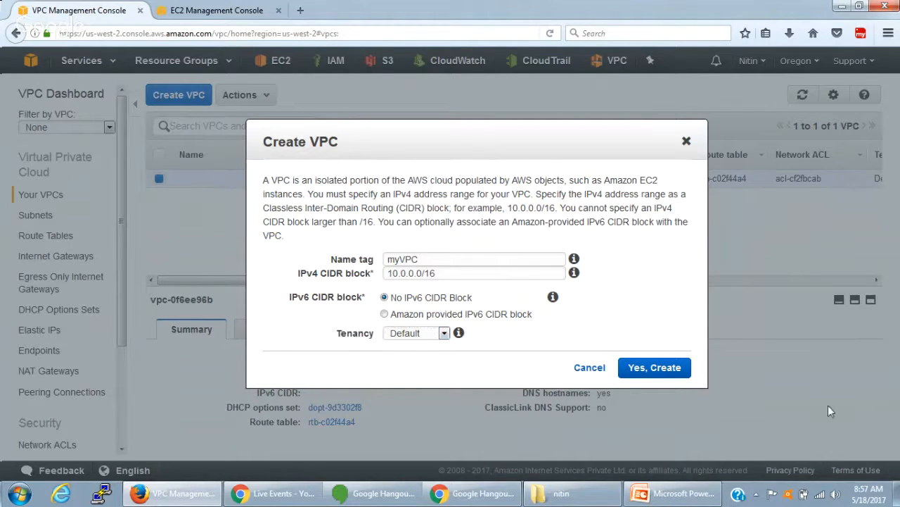
{"action": "left_click", "coordinate": [667, 372]}
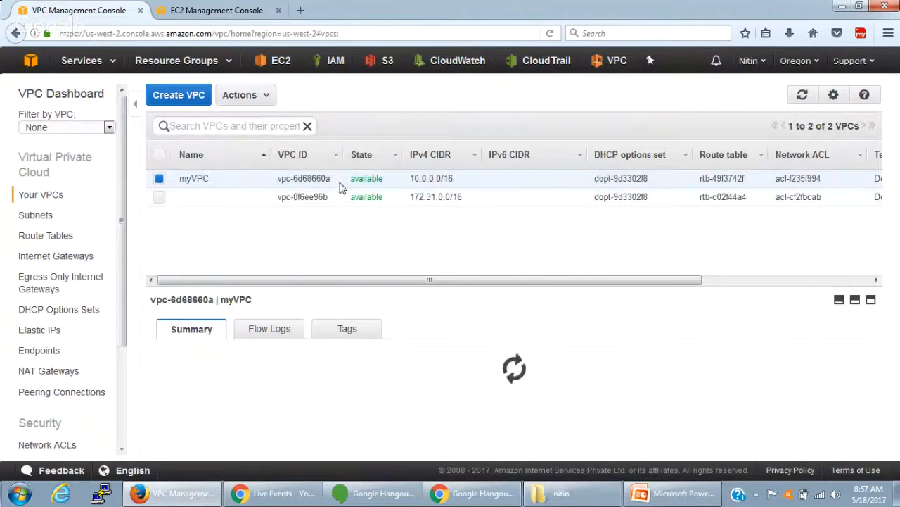
- Check the state of myVPC in the VPC list and display the details of its route table
{"action": "double_click", "coordinate": [368, 178]}
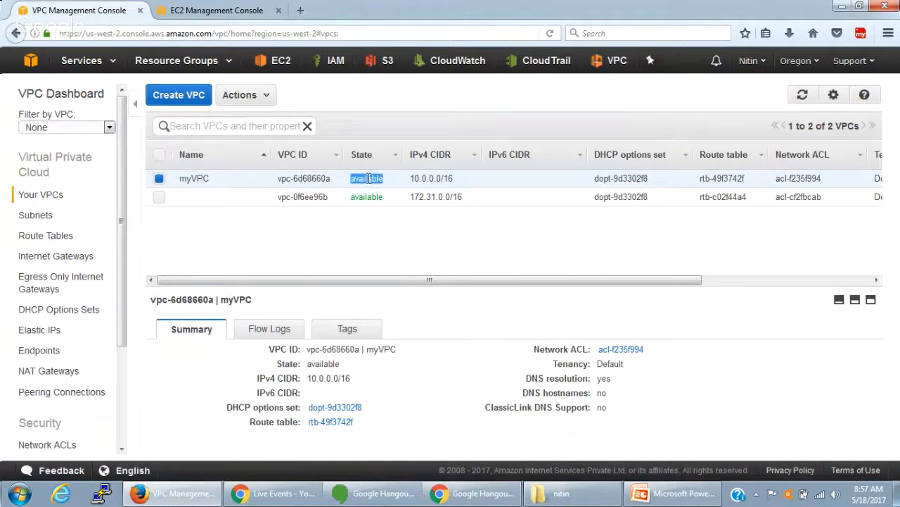
{"action": "mouse_move", "coordinate": [446, 280]}
{"action": "left_mouse_down"}
{"action": "mouse_move", "coordinate": [626, 300]}
{"action": "mouse_move", "coordinate": [619, 284]}
{"action": "mouse_move", "coordinate": [451, 284]}
{"action": "left_mouse_up"}
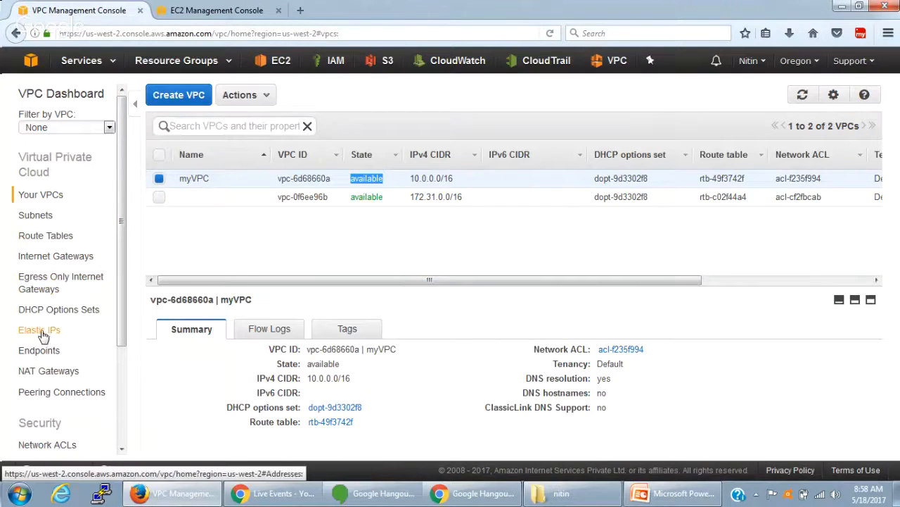
{"action": "left_click", "coordinate": [56, 240]}
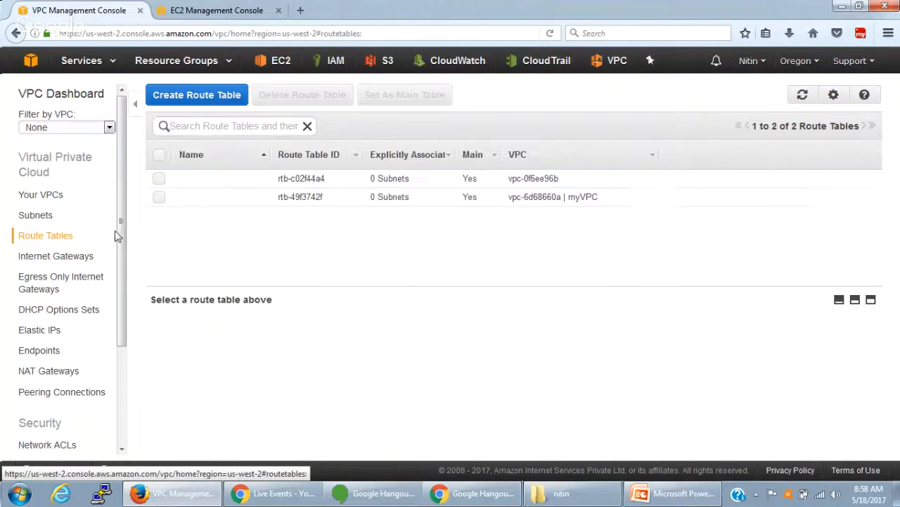
{"action": "left_click", "coordinate": [513, 200]}
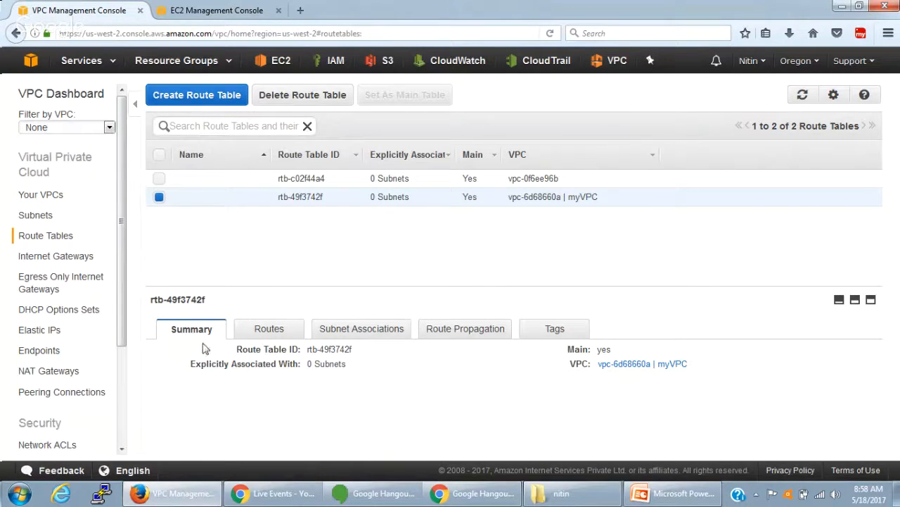
- Examine the routes of the myVPC route table, including destination, target, status and propagation
{"action": "left_click", "coordinate": [269, 327]}
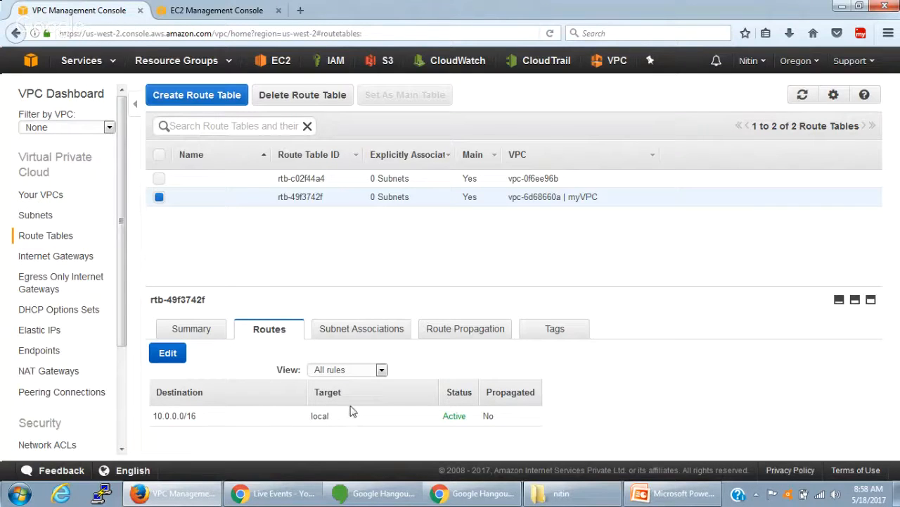
{"action": "left_click_drag", "start_coordinate": [155, 416], "coordinate": [198, 419]}
{"action": "left_click", "coordinate": [161, 417]}
{"action": "left_click_drag", "start_coordinate": [442, 417], "coordinate": [501, 422]}
{"action": "left_click", "coordinate": [667, 412]}
{"action": "left_click_drag", "start_coordinate": [150, 419], "coordinate": [495, 410]}
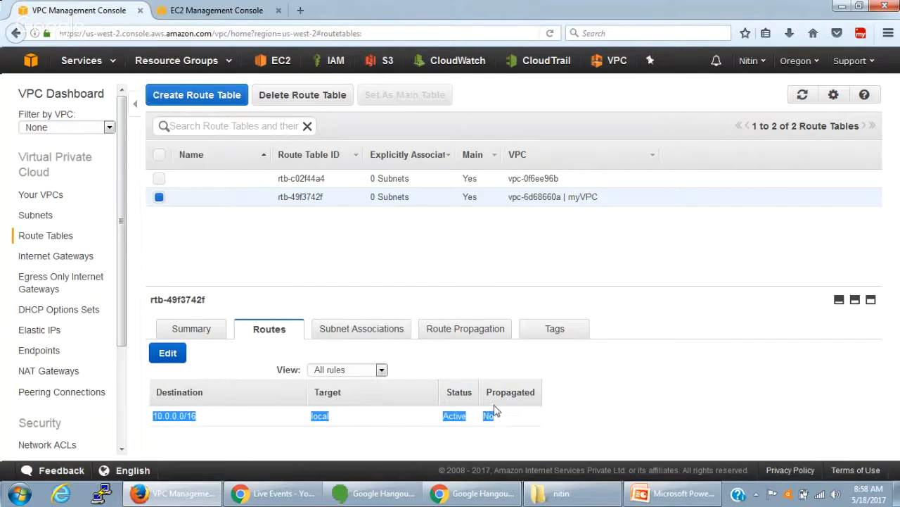
- Review the subnet associations and route propagation of the myVPC route table, ending back on its routes
{"action": "left_click", "coordinate": [348, 331]}
{"action": "scroll", "coordinate": [635, 411], "scroll_direction": "down", "scroll_amount": 1}
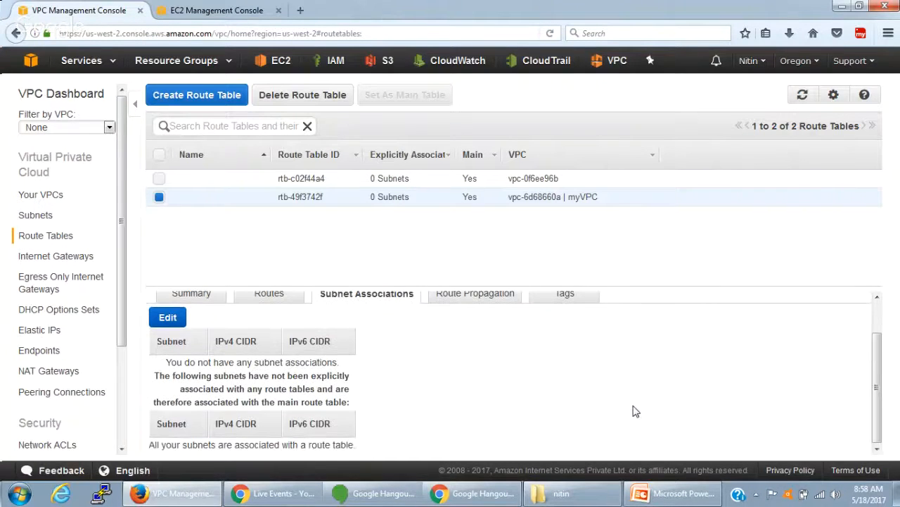
{"action": "scroll", "coordinate": [629, 414], "scroll_direction": "up", "scroll_amount": 1}
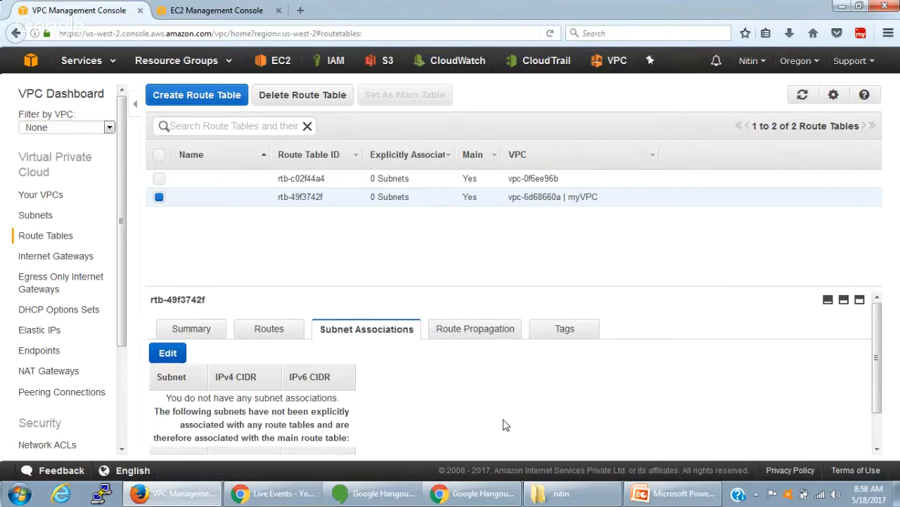
{"action": "left_click", "coordinate": [484, 335]}
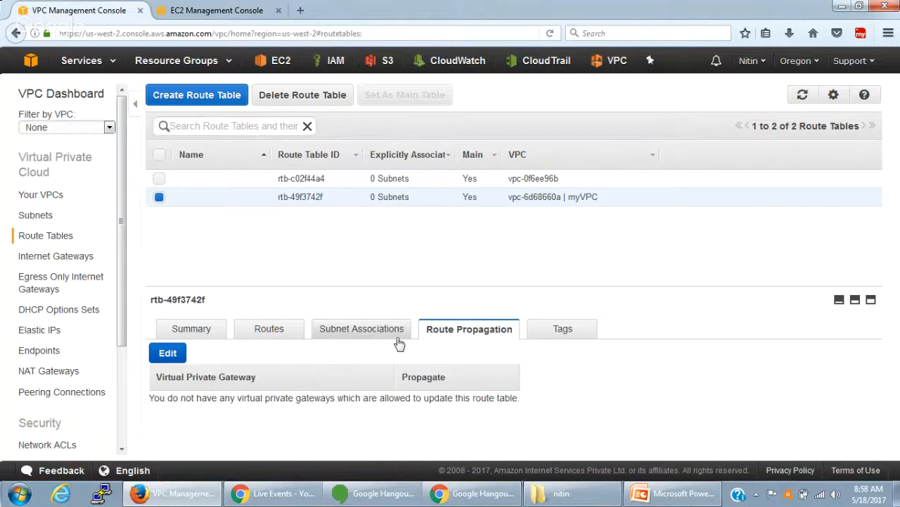
{"action": "left_click", "coordinate": [269, 331]}
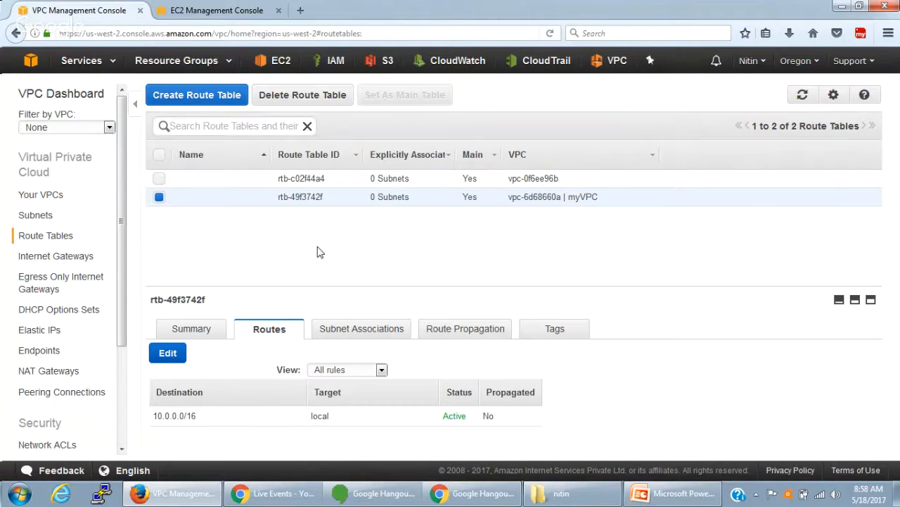
- Revisit the VPC and route table lists and display the list of internet gateways
{"action": "left_click", "coordinate": [46, 199]}
{"action": "left_click", "coordinate": [41, 235]}
{"action": "left_click", "coordinate": [66, 262]}
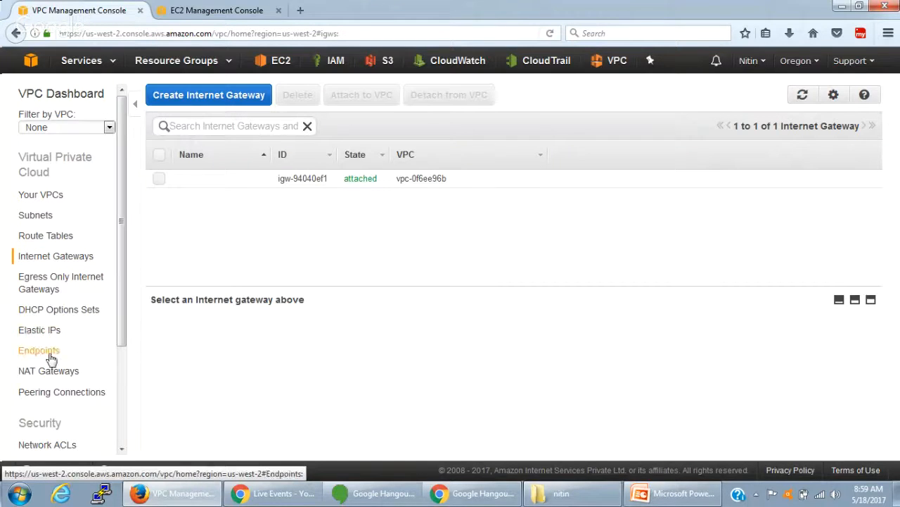
- Display the network ACLs and examine the summary of the one associated with myVPC
{"action": "scroll", "coordinate": [45, 408], "scroll_direction": "down", "scroll_amount": 1}
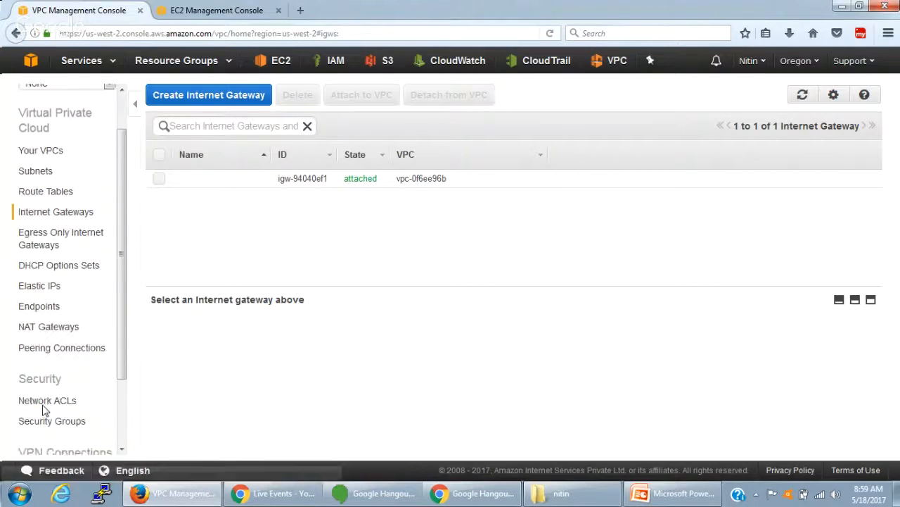
{"action": "scroll", "coordinate": [43, 410], "scroll_direction": "down", "scroll_amount": 1}
{"action": "left_click", "coordinate": [56, 388]}
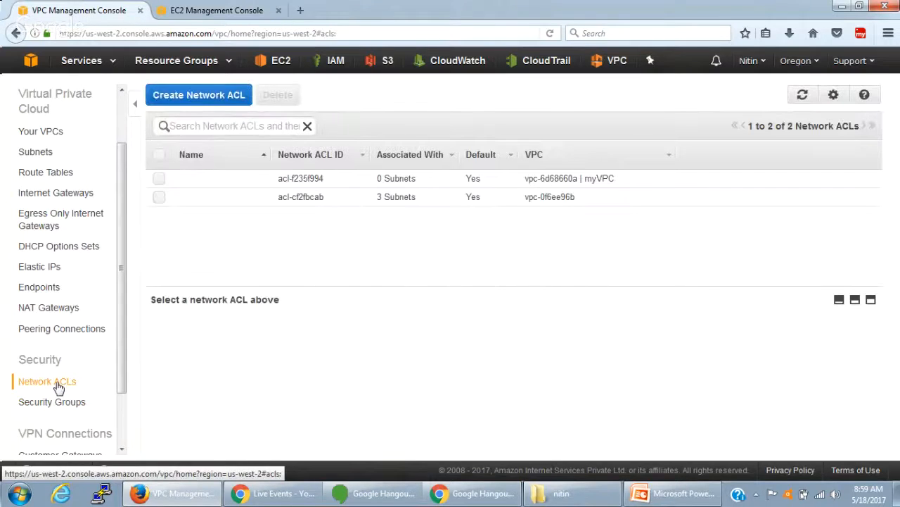
{"action": "left_click", "coordinate": [396, 179]}
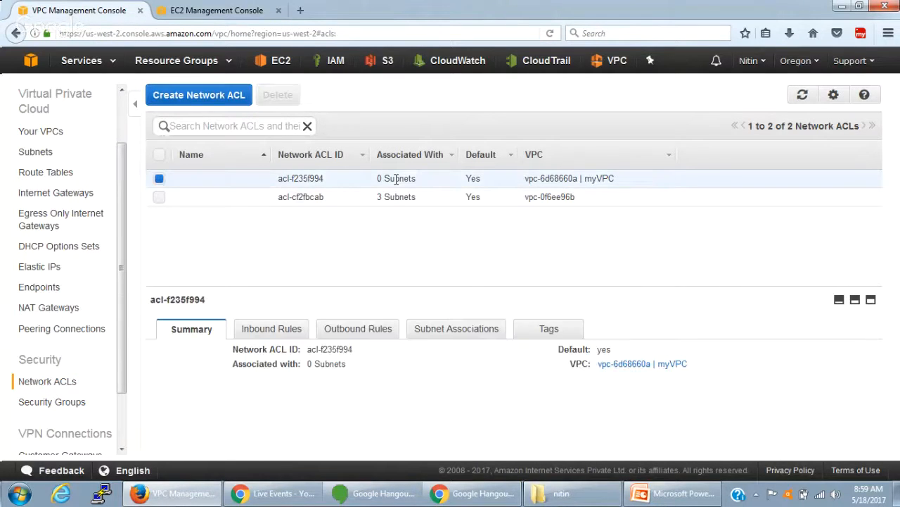
{"action": "left_click_drag", "start_coordinate": [526, 181], "coordinate": [585, 181]}
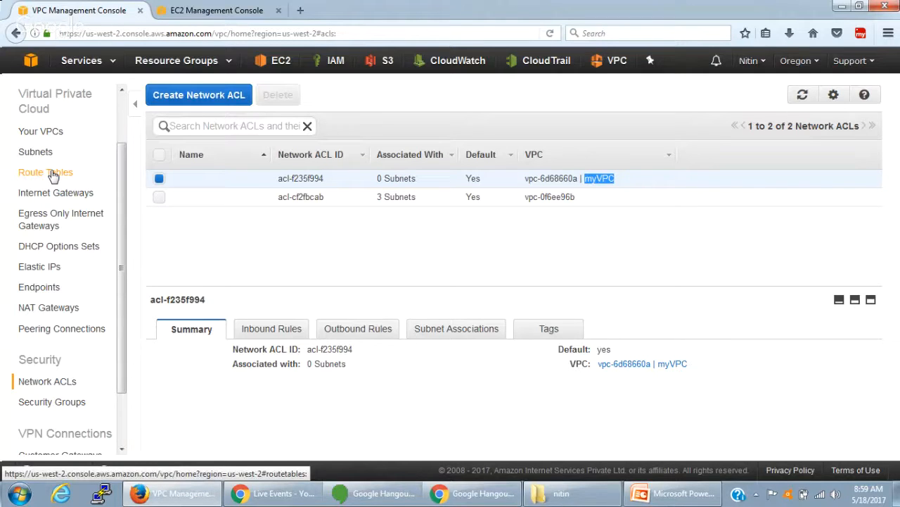
- Examine the default security group of myVPC, revisiting the route table and network ACL lists before returning to it
{"action": "left_click", "coordinate": [55, 401]}
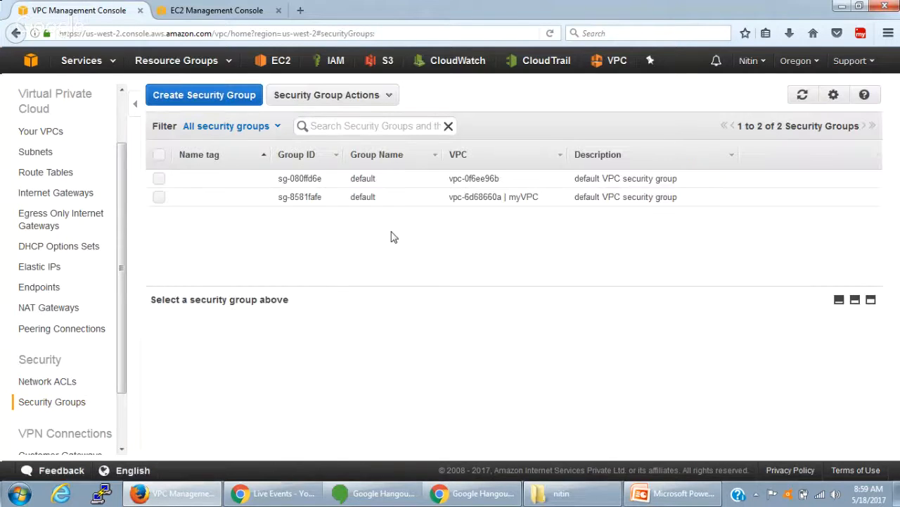
{"action": "left_click", "coordinate": [504, 201]}
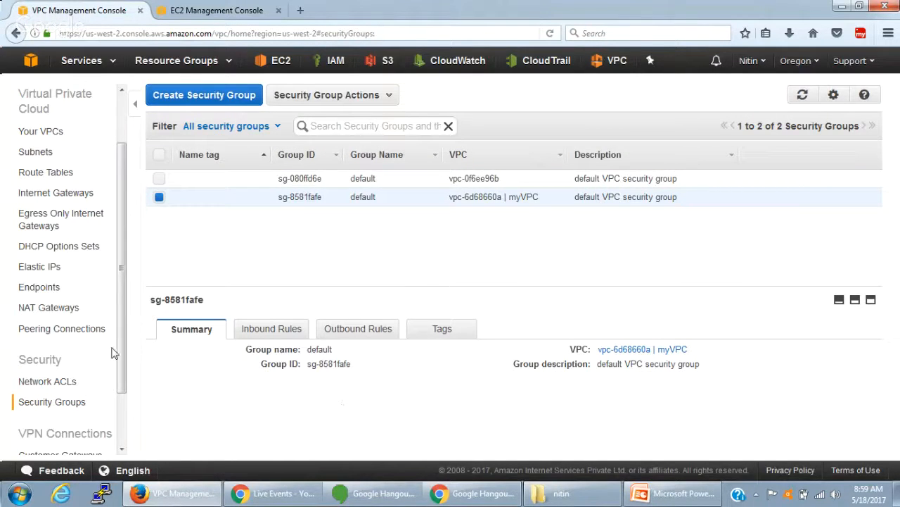
{"action": "left_click", "coordinate": [59, 173]}
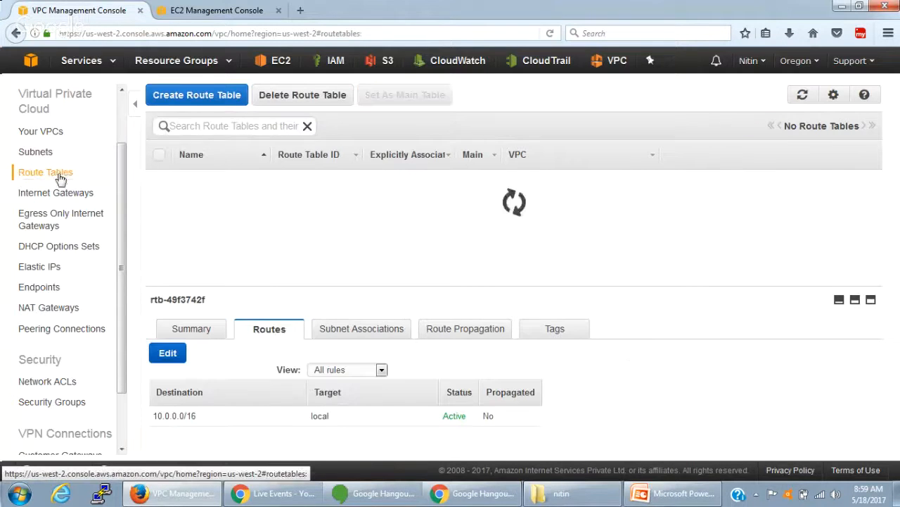
{"action": "left_click", "coordinate": [38, 380]}
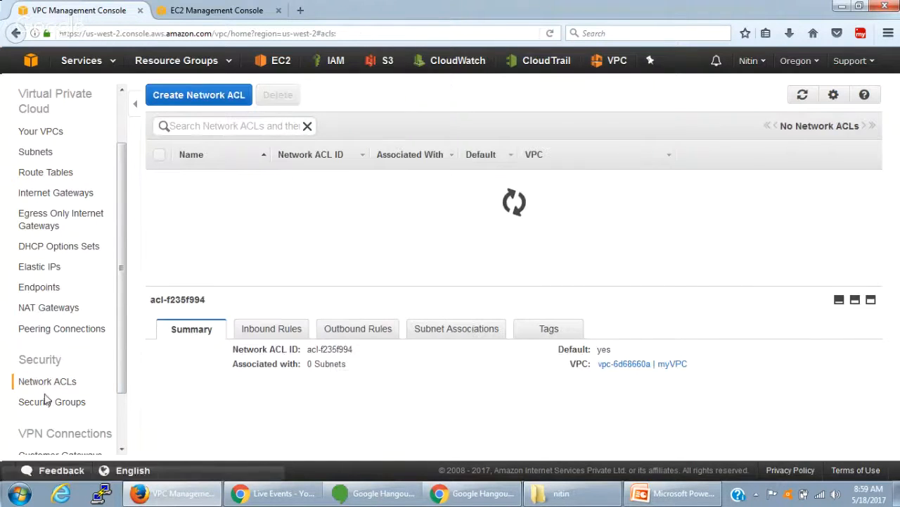
{"action": "left_click", "coordinate": [50, 402]}
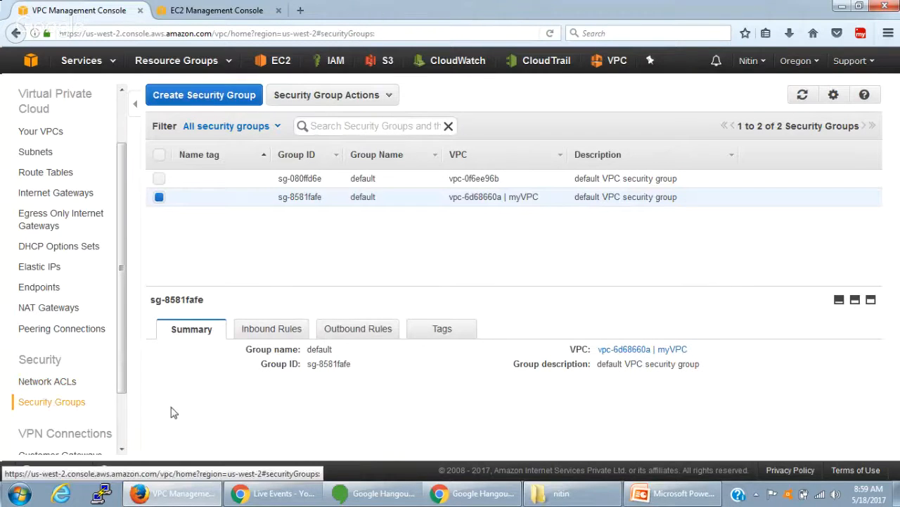
- Revisit the VPC list and display the list of subnets, leaving the subnet creation form without creating anything
{"action": "left_click", "coordinate": [37, 139]}
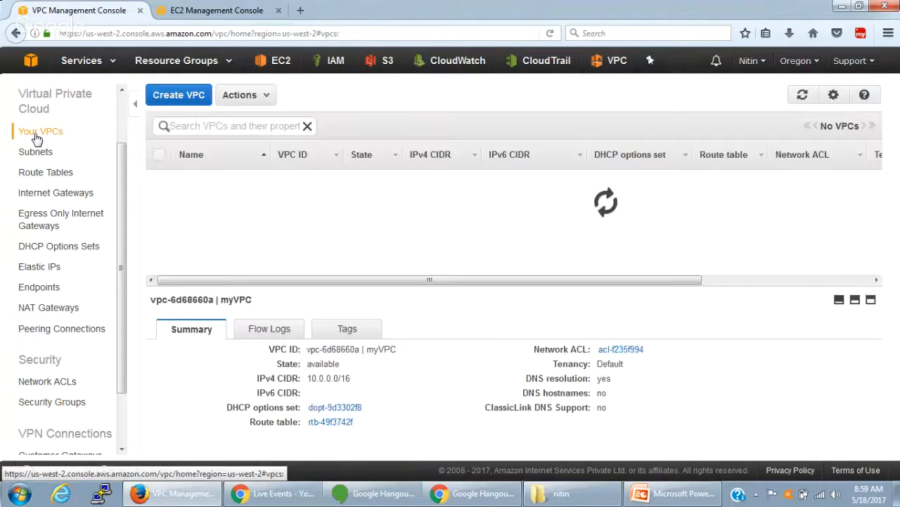
{"action": "left_click", "coordinate": [34, 152]}
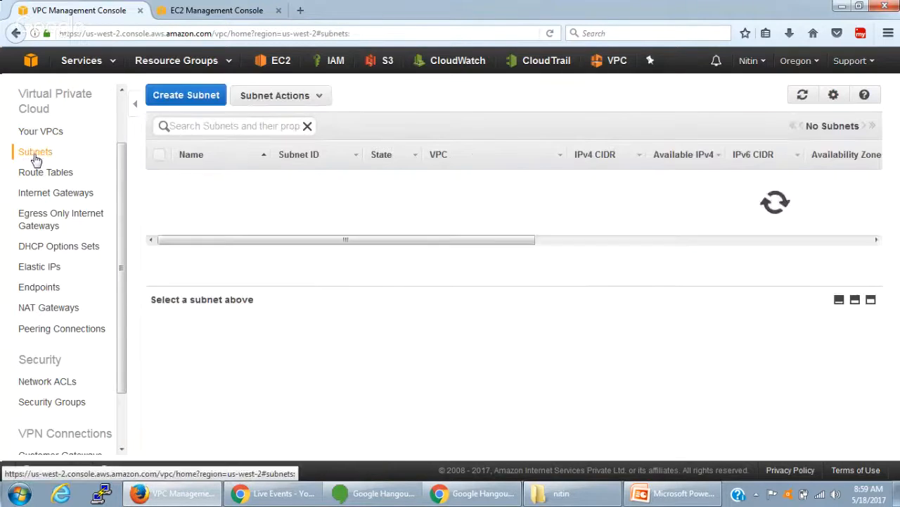
{"action": "left_click", "coordinate": [177, 94]}
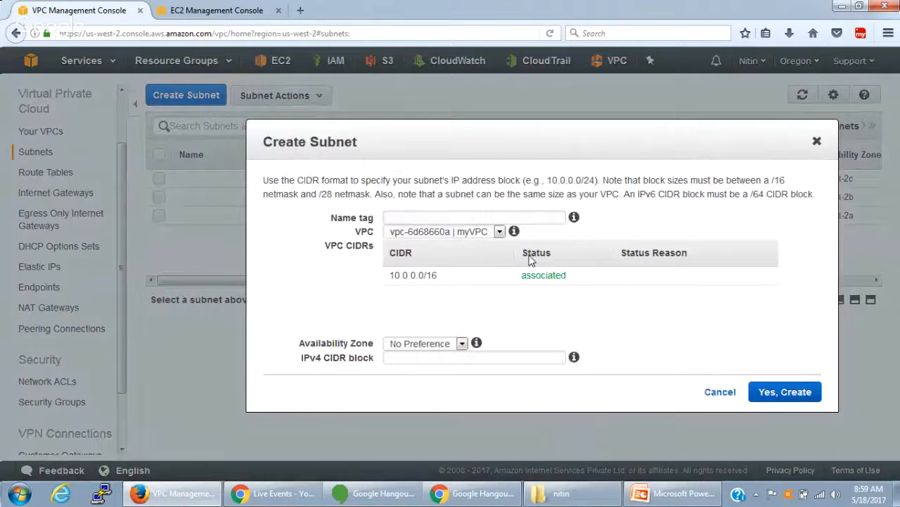
{"action": "left_click", "coordinate": [720, 392]}
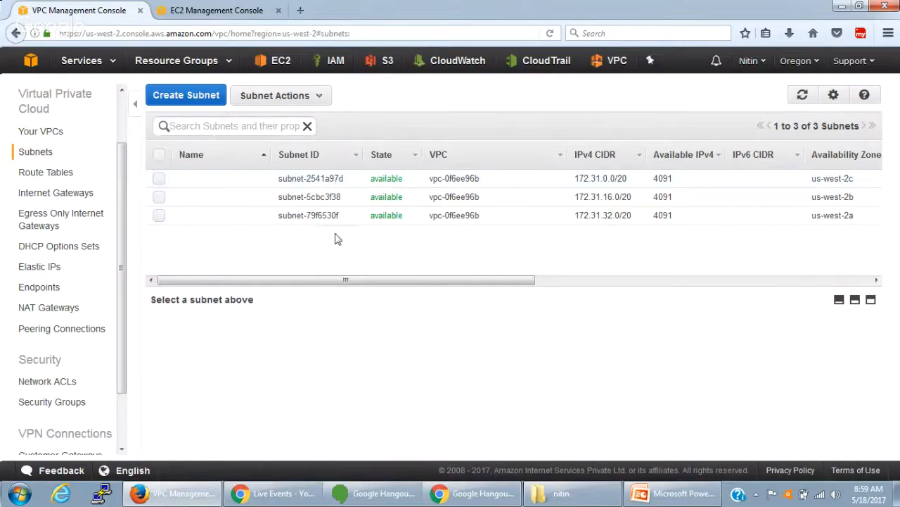
- Start a new subnet in availability zone us-west-2a with the name tag "us-west-2a Public"
{"action": "left_click", "coordinate": [180, 99]}
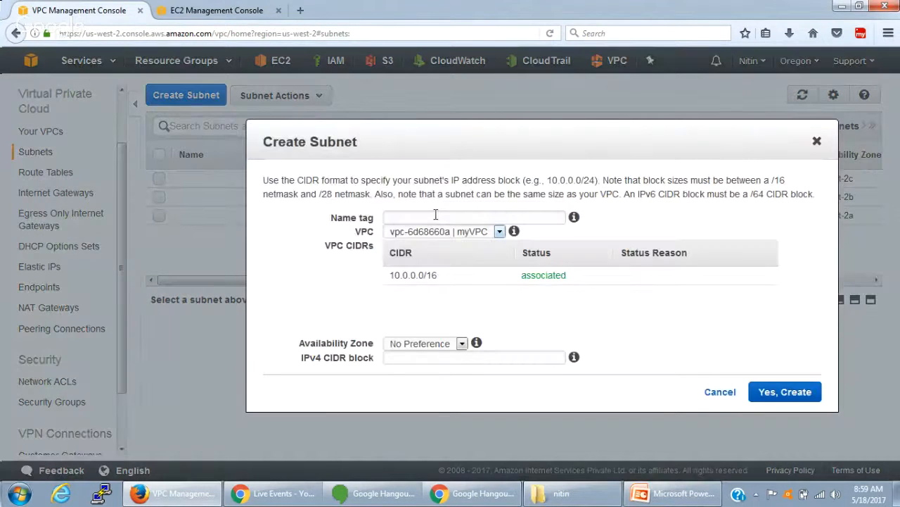
{"action": "left_click", "coordinate": [435, 218]}
{"action": "type", "text": "10"}
{"action": "key", "text": "BackSpace"}
{"action": "key", "text": "BackSpace"}
{"action": "left_click", "coordinate": [427, 344]}
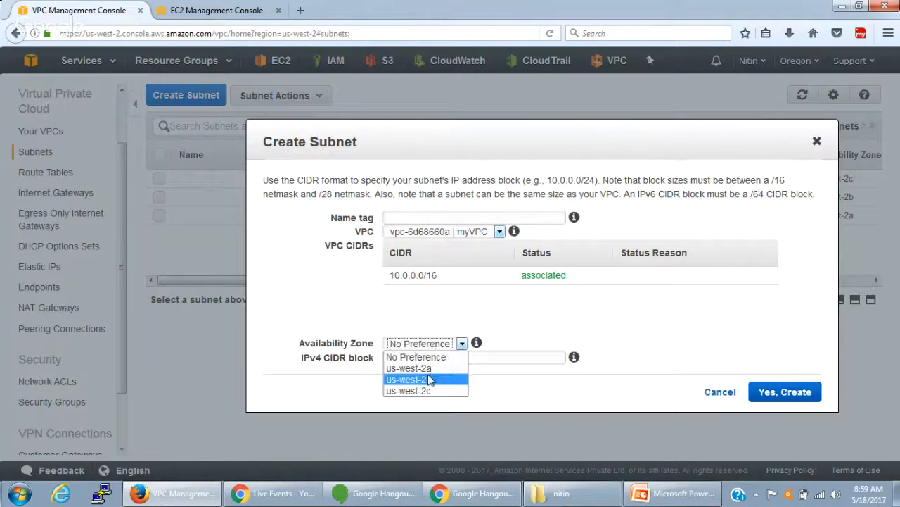
{"action": "left_click", "coordinate": [415, 368]}
{"action": "left_click", "coordinate": [420, 218]}
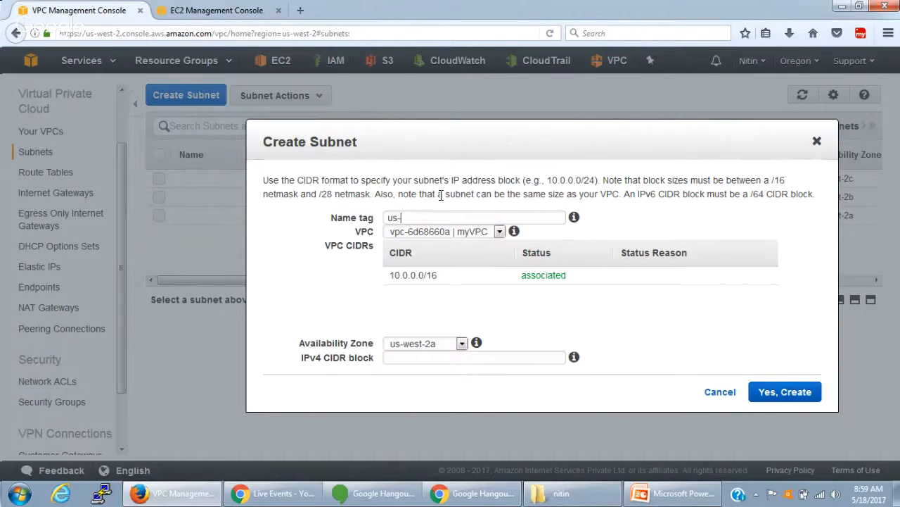
{"action": "type", "text": "us-west-2a Puv"}
{"action": "key", "text": "BackSpace"}
{"action": "type", "text": "blick"}
- Keep myVPC as the VPC, set the IPv4 CIDR block to 10.0.1.0/24 and create the public subnet
{"action": "left_click", "coordinate": [433, 356]}
{"action": "left_click", "coordinate": [486, 233]}
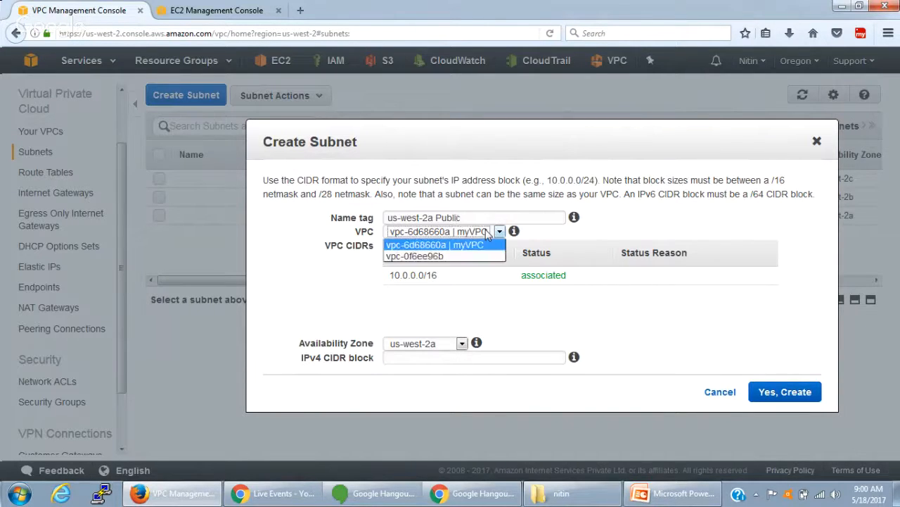
{"action": "left_click", "coordinate": [487, 232]}
{"action": "left_click", "coordinate": [478, 356]}
{"action": "type", "text": "1"}
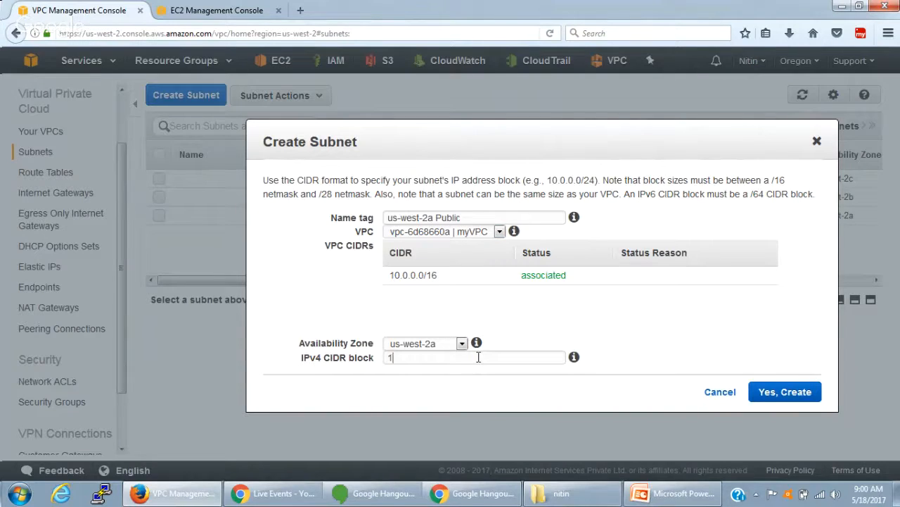
{"action": "type", "text": "0.00"}
{"action": "left_click", "coordinate": [789, 398]}
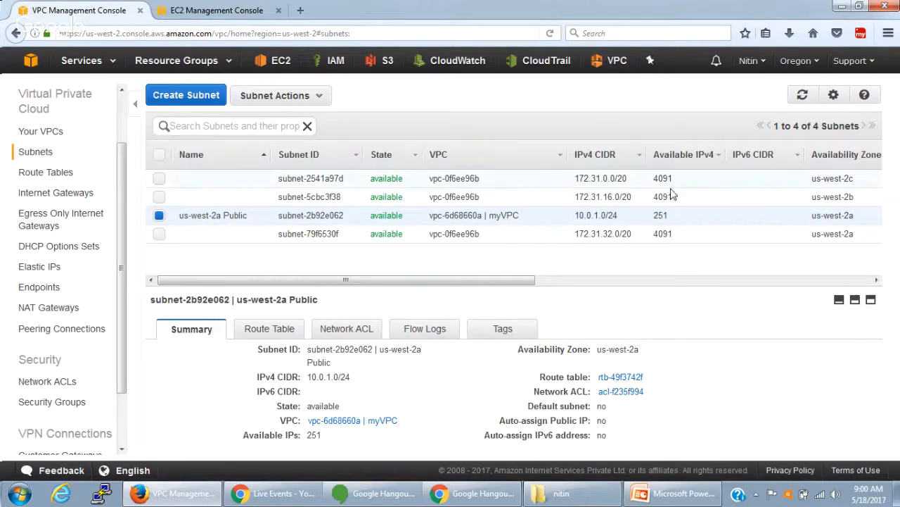
- Check the available IPv4 addresses and remaining columns of the us-west-2a Public subnet
{"action": "double_click", "coordinate": [660, 216]}
{"action": "left_click", "coordinate": [580, 281]}
{"action": "left_click_drag", "start_coordinate": [556, 287], "coordinate": [195, 288]}
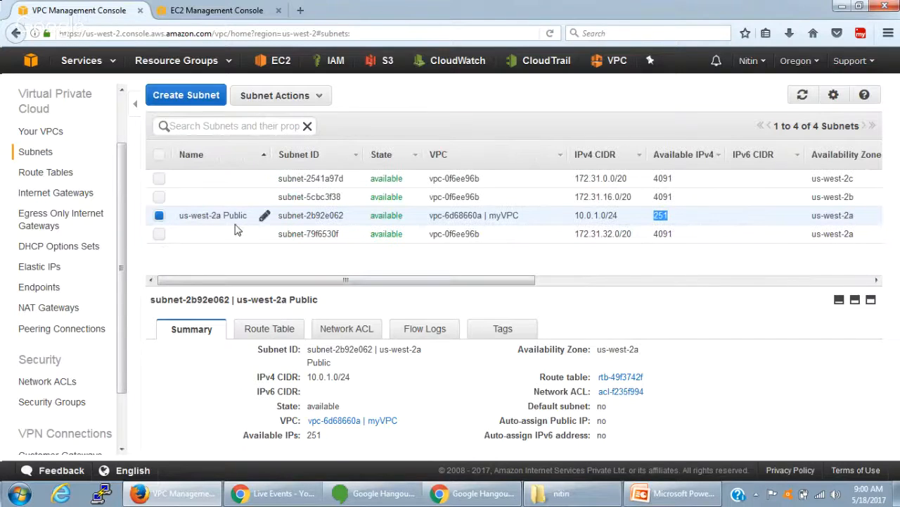
- Start another subnet in availability zone us-west-2b with the name tag "us-west-2b Private"
{"action": "left_click", "coordinate": [207, 103]}
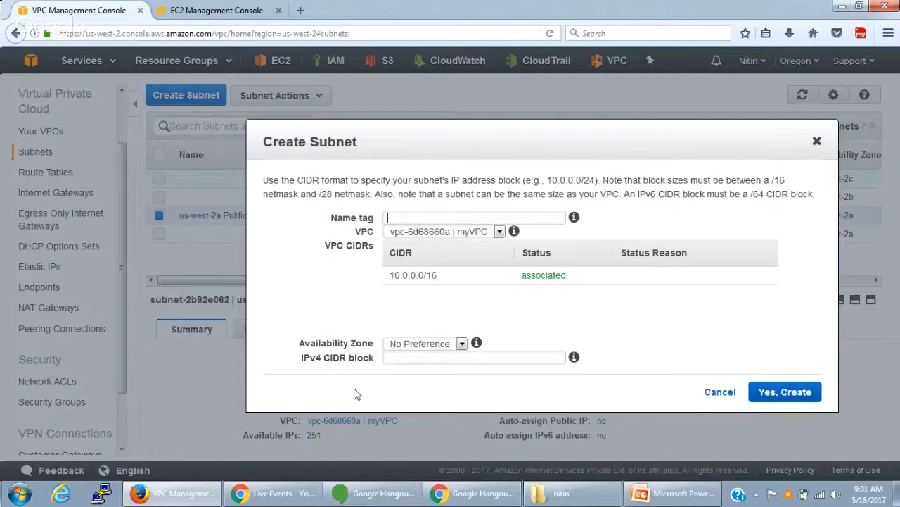
{"action": "left_click", "coordinate": [459, 344]}
{"action": "left_click", "coordinate": [432, 377]}
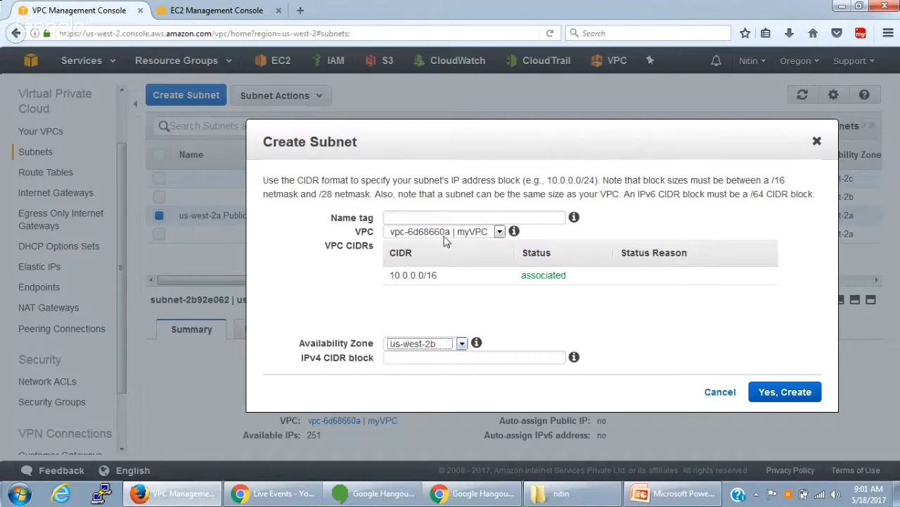
{"action": "left_click", "coordinate": [449, 214]}
{"action": "type", "text": "us-web"}
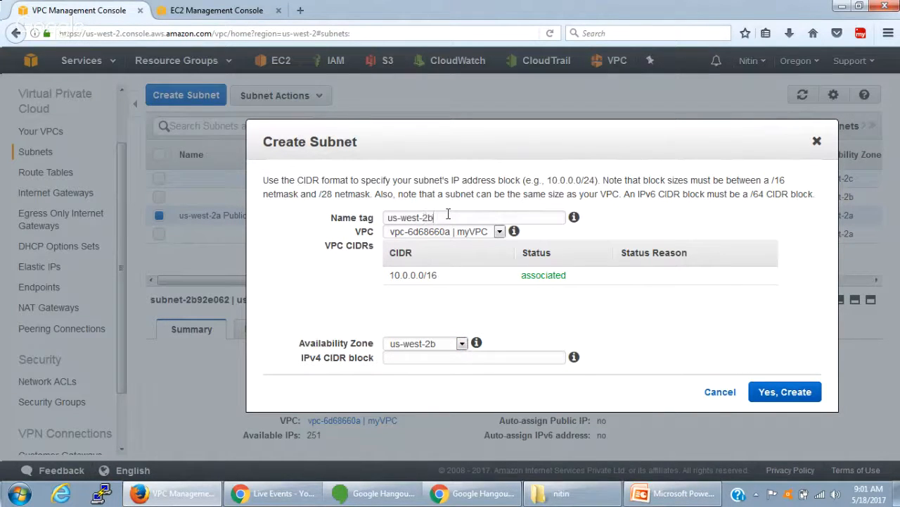
{"action": "type", "text": "t-2b Priva"}
- Set the IPv4 CIDR block to 10.0.2.0/24 and create the private subnet in myVPC
{"action": "left_click", "coordinate": [488, 231]}
{"action": "left_click", "coordinate": [488, 231]}
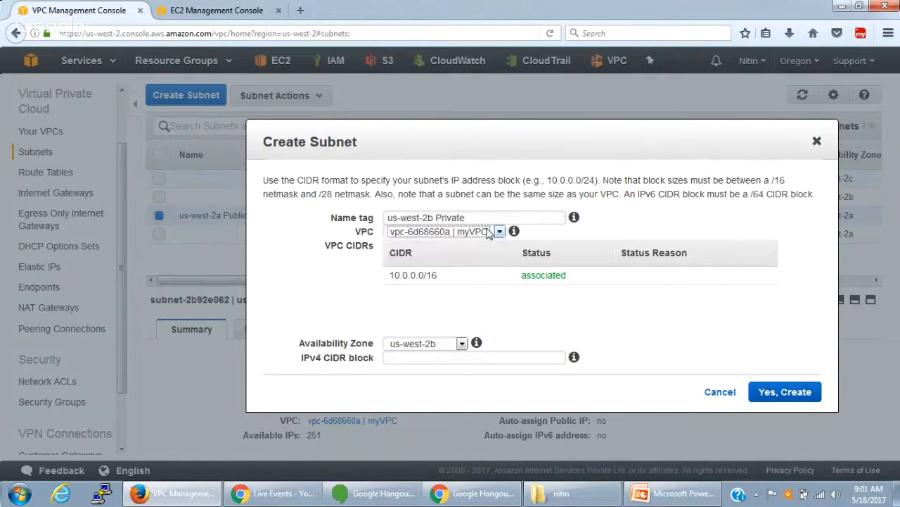
{"action": "left_click", "coordinate": [488, 359]}
{"action": "type", "text": "10"}
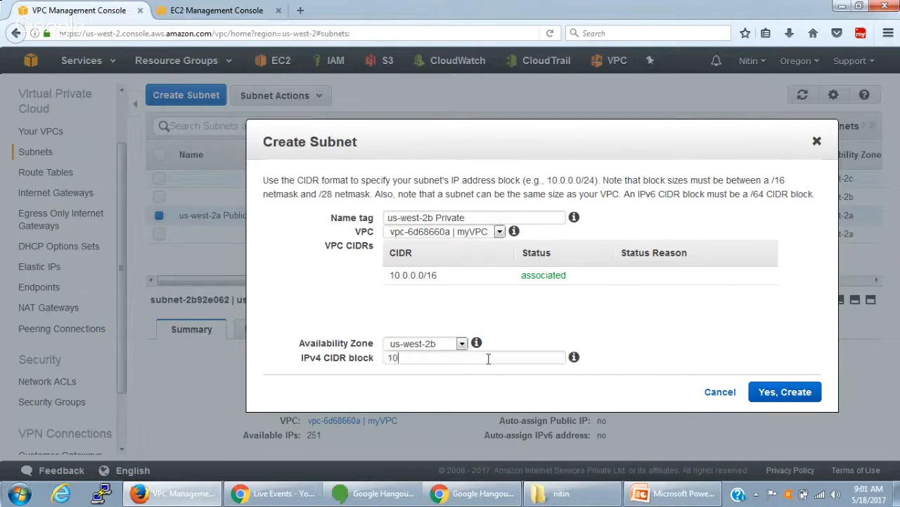
{"action": "type", "text": ".0.2.0/24"}
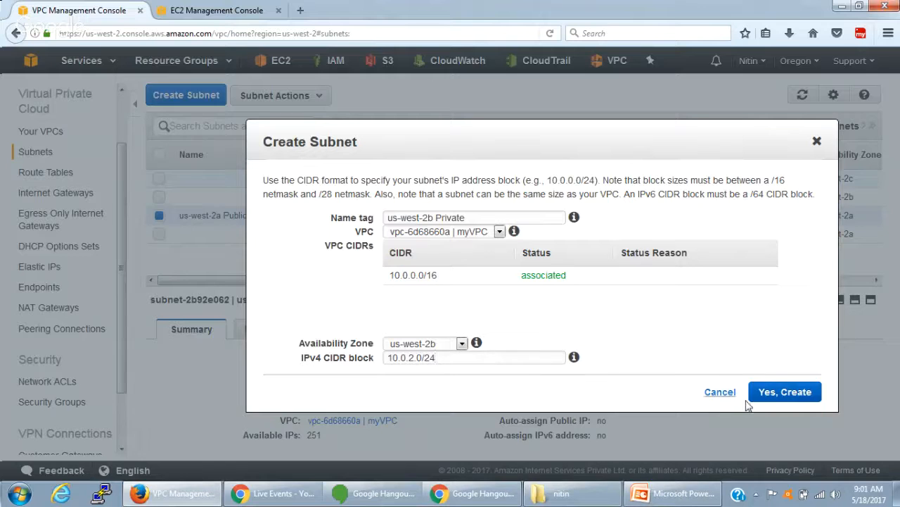
{"action": "left_click", "coordinate": [779, 399]}
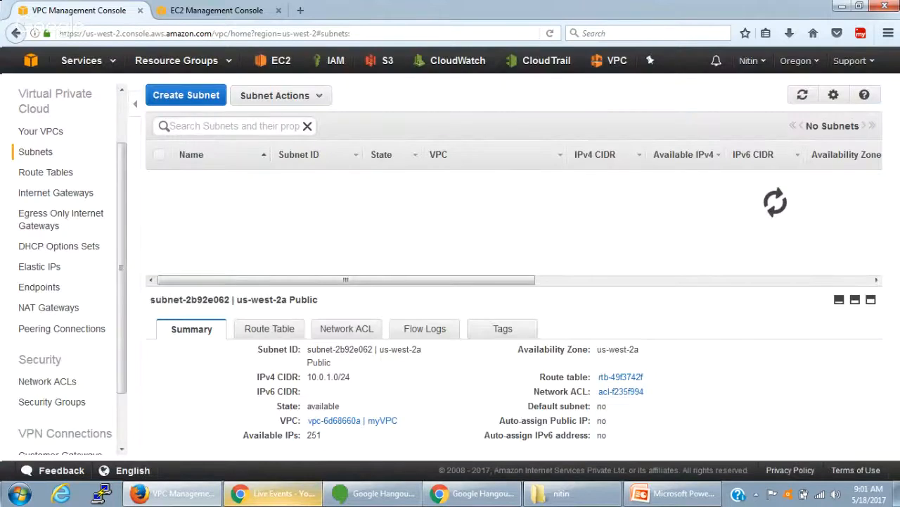
- Revisit the VPC and subnet lists and compare the names and summaries of the us-west-2a Public and us-west-2b Private subnets
{"action": "left_click", "coordinate": [55, 133]}
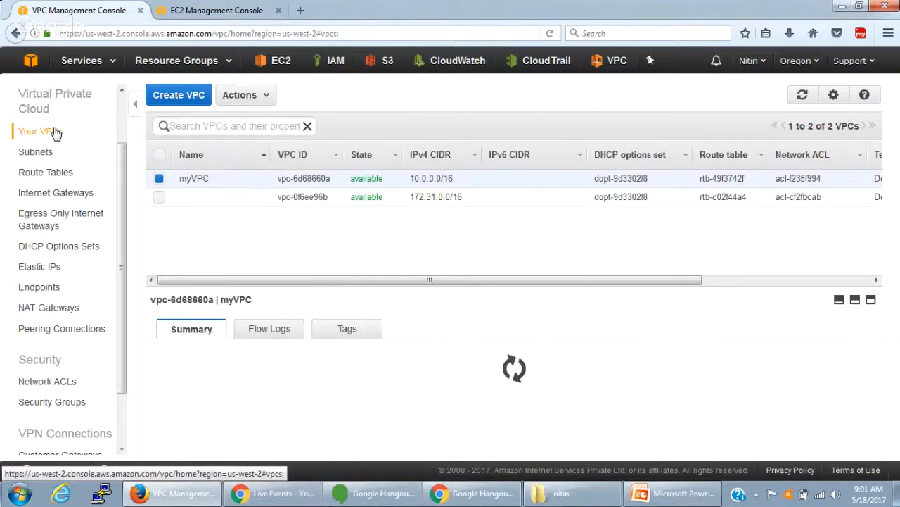
{"action": "left_click", "coordinate": [40, 155]}
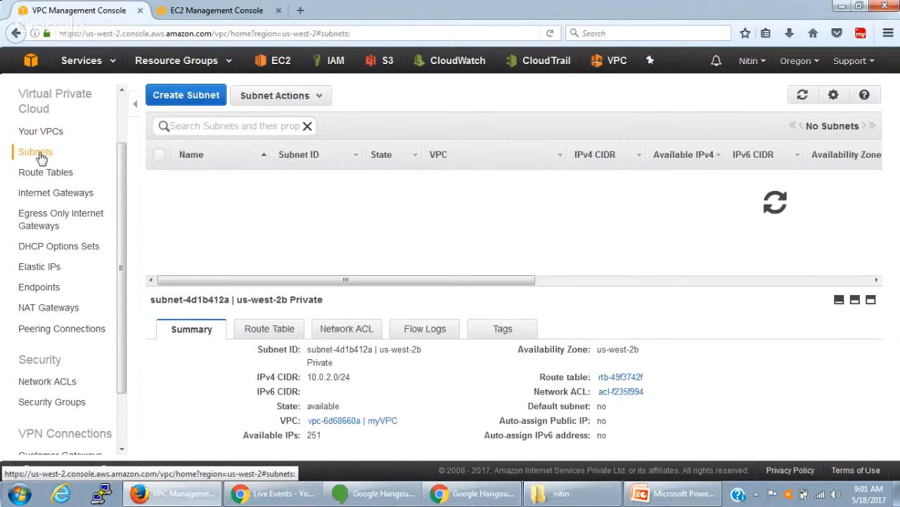
{"action": "left_click", "coordinate": [221, 215]}
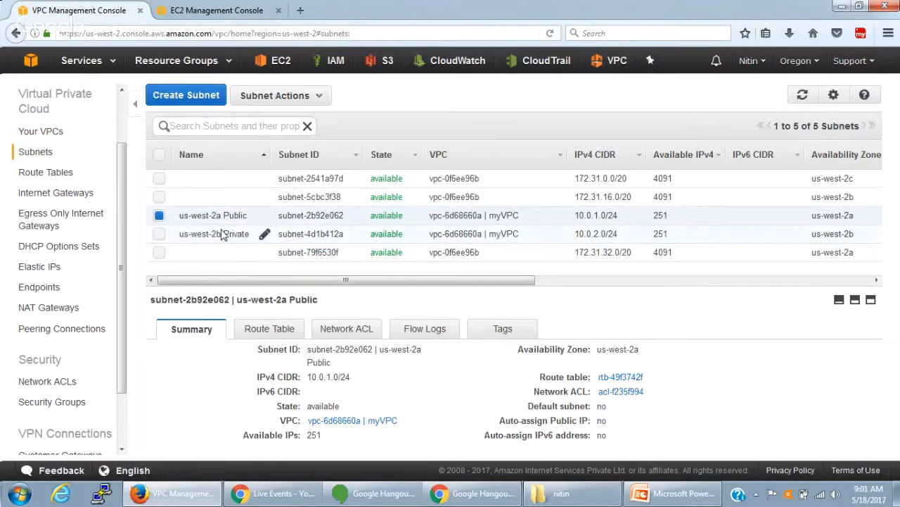
{"action": "left_click", "coordinate": [222, 233]}
{"action": "left_click", "coordinate": [225, 215]}
{"action": "left_click", "coordinate": [239, 235]}
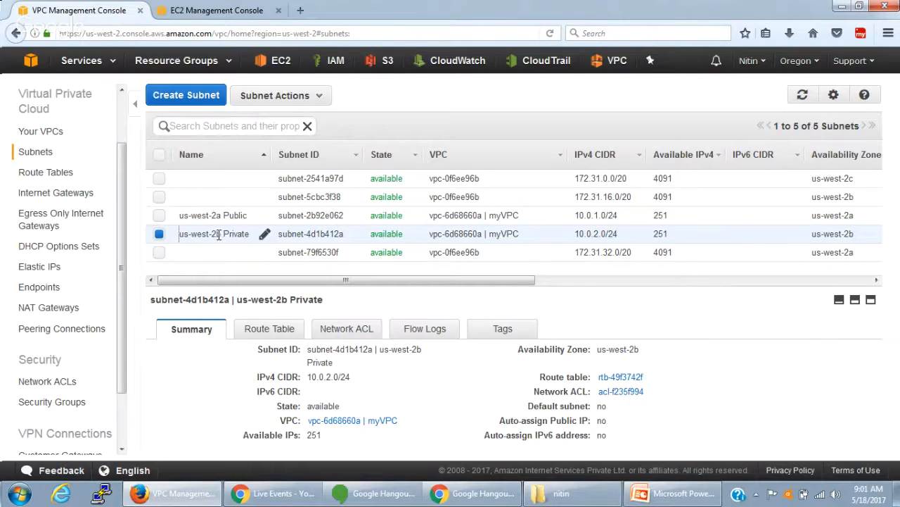
{"action": "left_click_drag", "start_coordinate": [219, 235], "coordinate": [177, 241]}
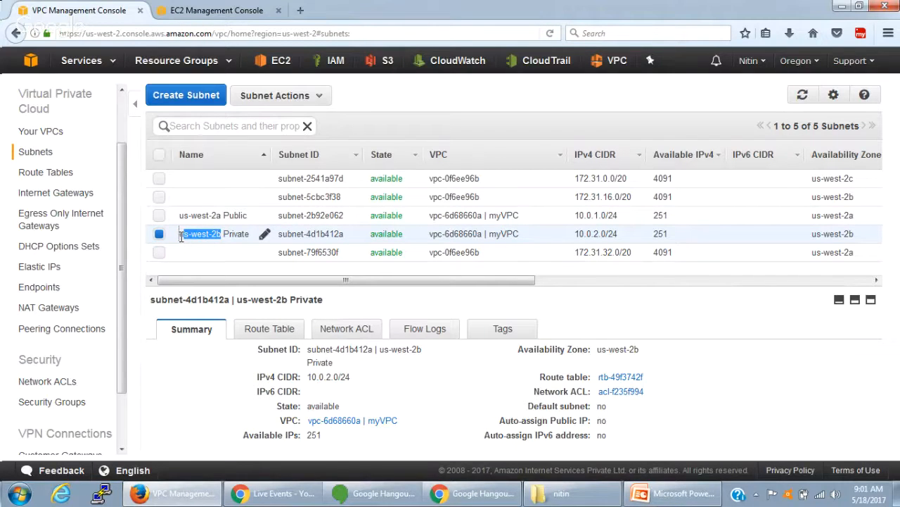
{"action": "left_click", "coordinate": [181, 234]}
{"action": "left_click", "coordinate": [417, 301]}
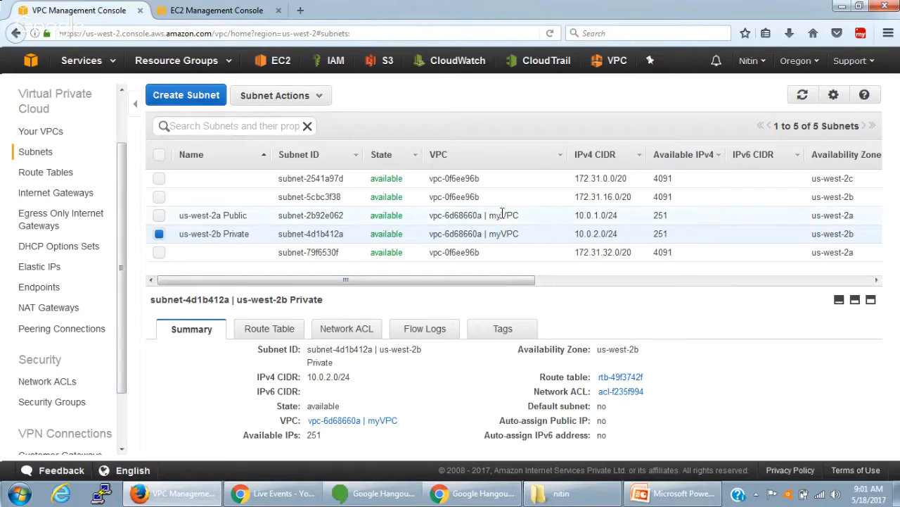
- Examine the available IPv4 addresses, route table, network ACL and auto-assign public IP columns for the two myVPC subnets
{"action": "left_click_drag", "start_coordinate": [507, 283], "coordinate": [735, 296]}
{"action": "double_click", "coordinate": [544, 214]}
{"action": "double_click", "coordinate": [543, 234]}
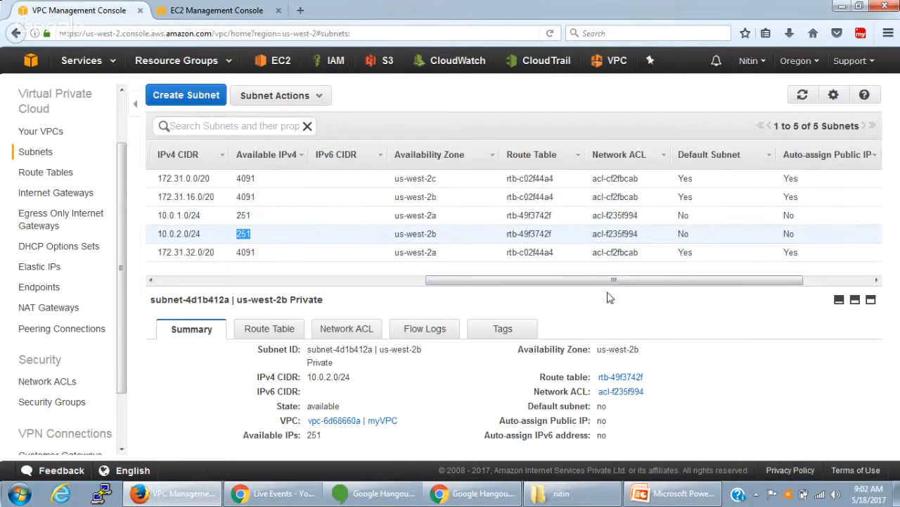
{"action": "left_click_drag", "start_coordinate": [615, 286], "coordinate": [712, 285]}
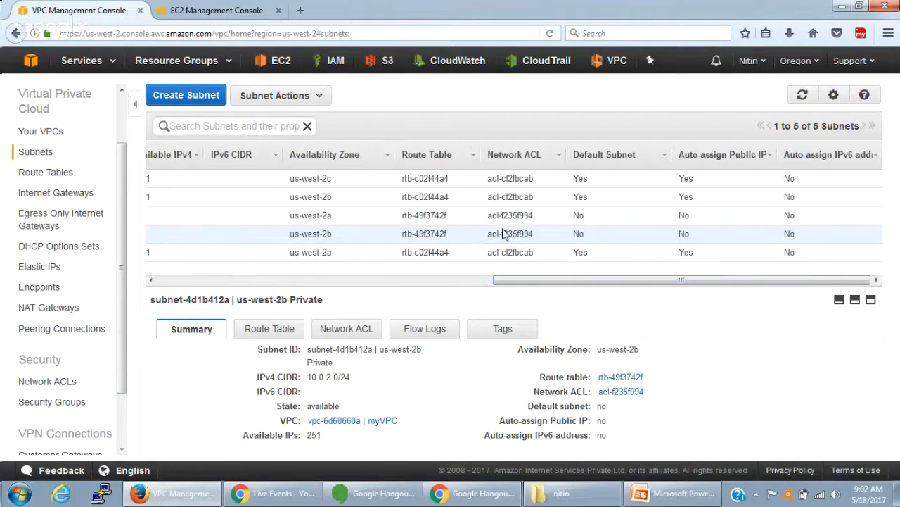
{"action": "double_click", "coordinate": [685, 215]}
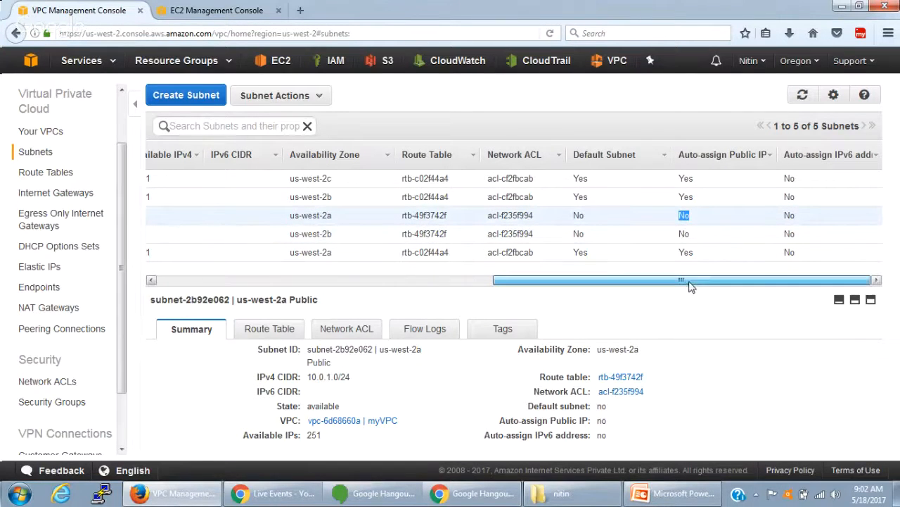
- Compare the subnets' auto-assign public IP settings with the Auto-assign Public IP option in the EC2 launch wizard
{"action": "left_click_drag", "start_coordinate": [690, 286], "coordinate": [732, 296]}
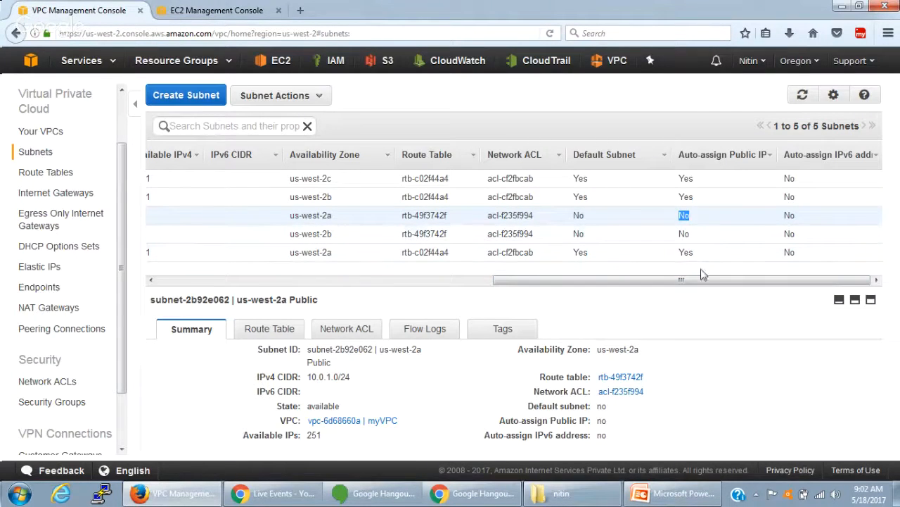
{"action": "left_click_drag", "start_coordinate": [705, 281], "coordinate": [250, 285]}
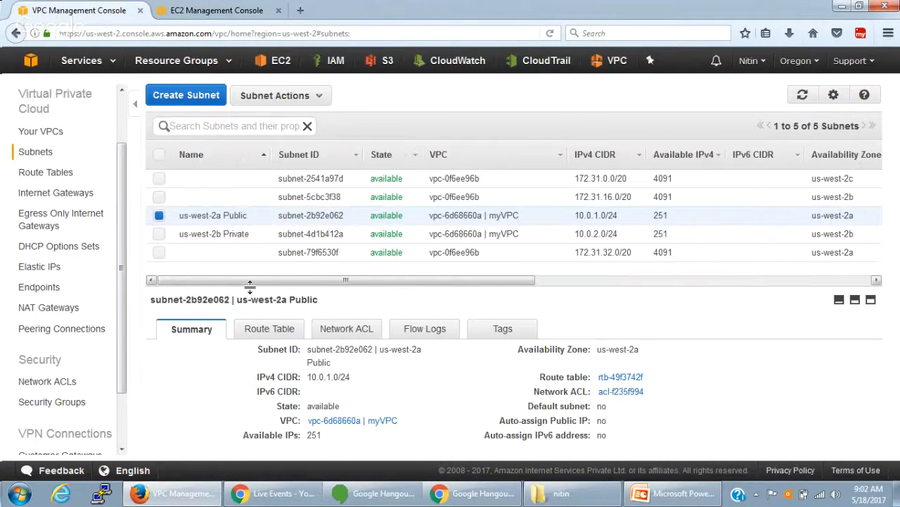
{"action": "key", "text": "ctrl+Tab"}
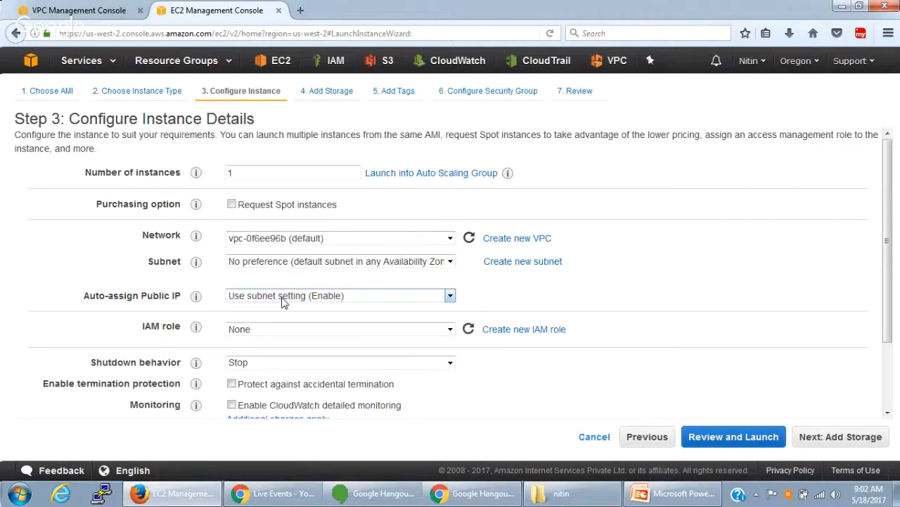
{"action": "left_click", "coordinate": [333, 298]}
{"action": "left_click", "coordinate": [338, 298]}
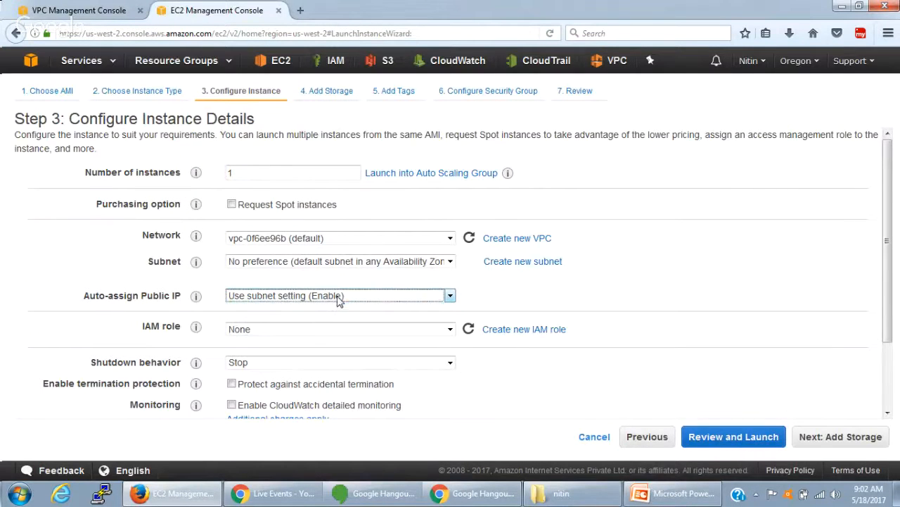
{"action": "left_click", "coordinate": [79, 9]}
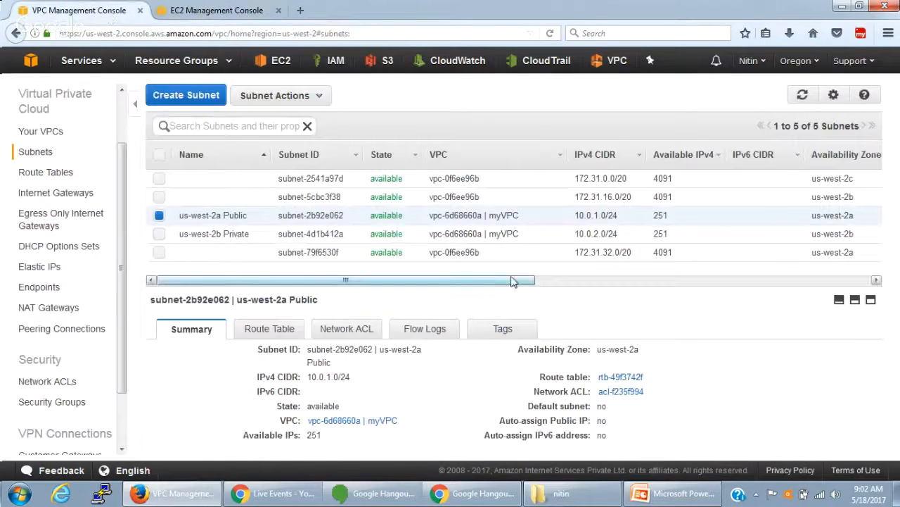
{"action": "left_click_drag", "start_coordinate": [512, 281], "coordinate": [743, 281]}
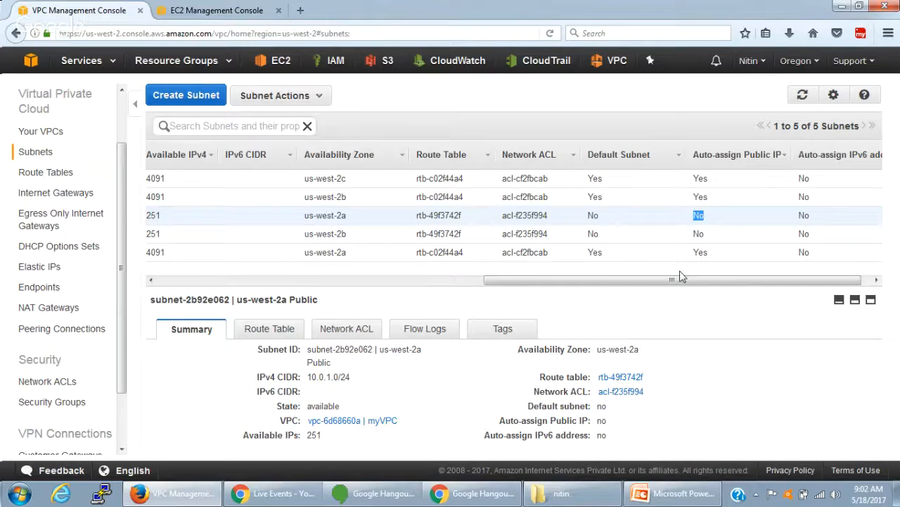
{"action": "left_click_drag", "start_coordinate": [677, 280], "coordinate": [350, 280]}
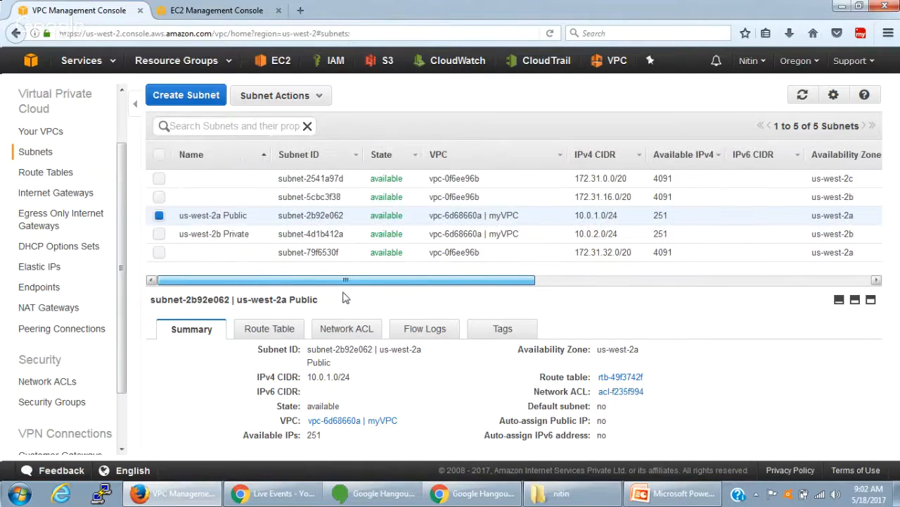
- Enable auto-assign public IPv4 address for the us-west-2a Public subnet and save the setting
{"action": "left_click", "coordinate": [318, 99]}
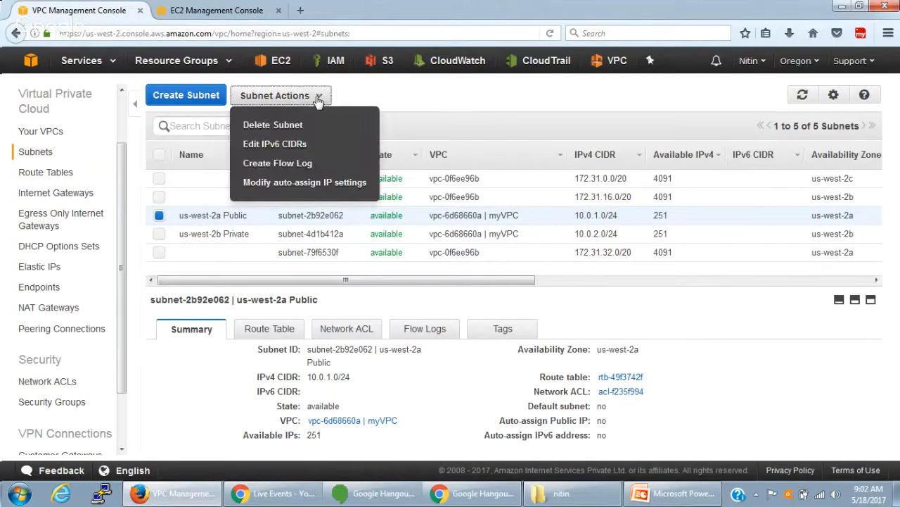
{"action": "left_click", "coordinate": [318, 182]}
{"action": "left_click", "coordinate": [411, 224]}
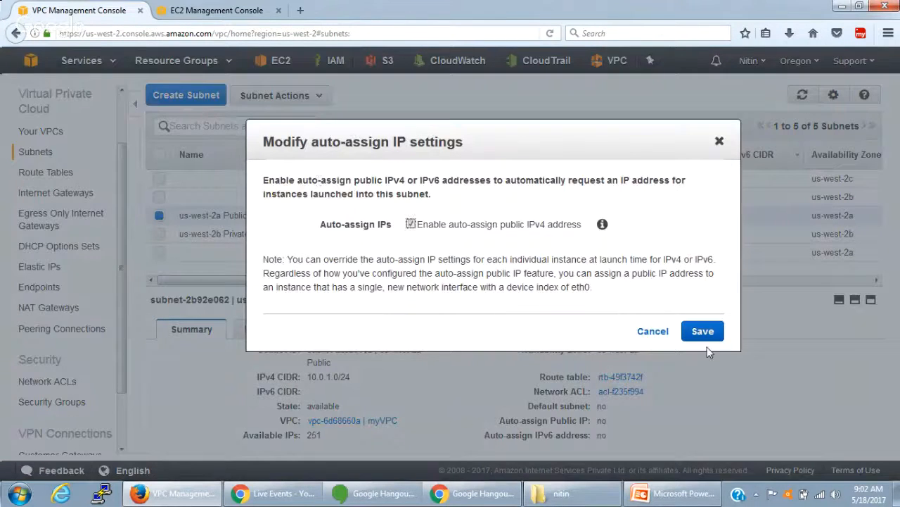
{"action": "left_click", "coordinate": [700, 330]}
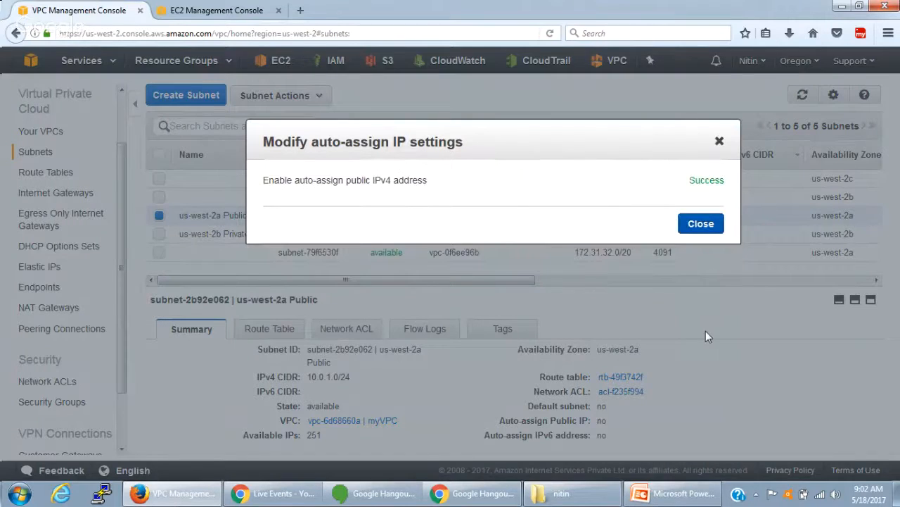
{"action": "left_click", "coordinate": [707, 227]}
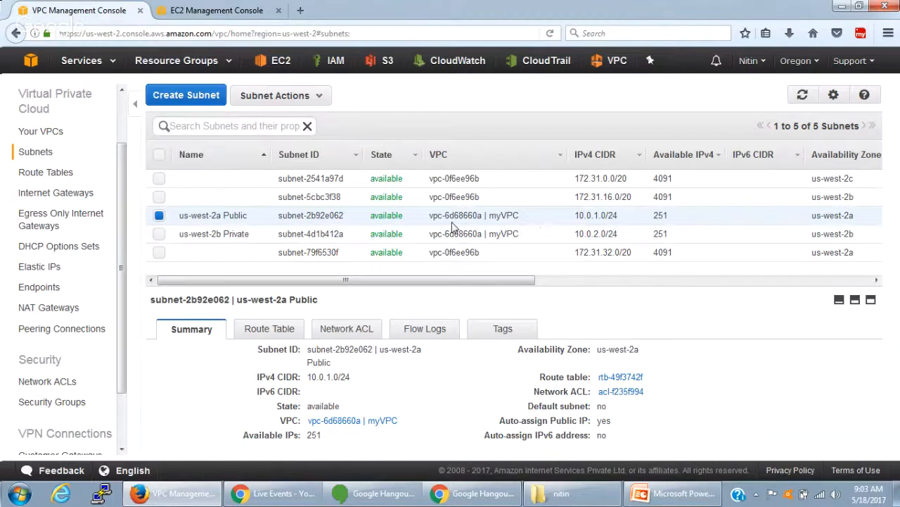
- Check the auto-assign public IP values of both myVPC subnets and the routes in myVPC's route table
{"action": "left_click_drag", "start_coordinate": [527, 281], "coordinate": [833, 294]}
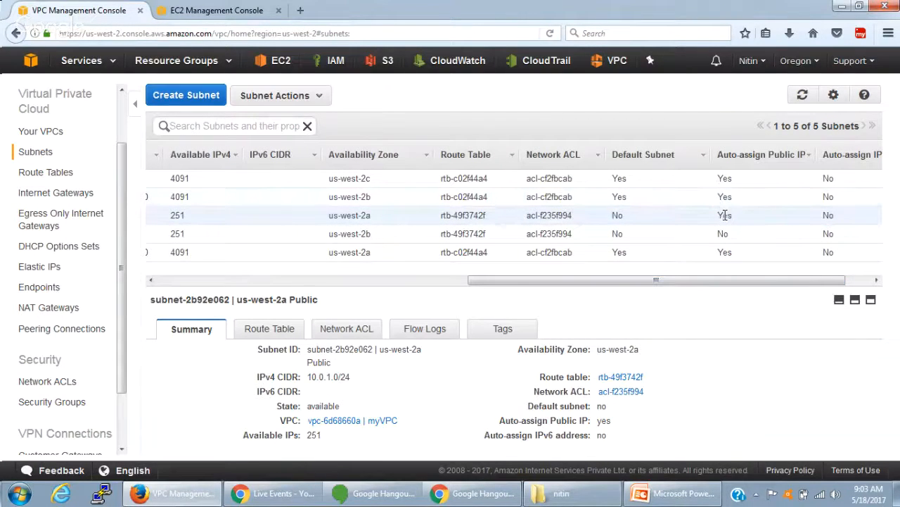
{"action": "double_click", "coordinate": [724, 215]}
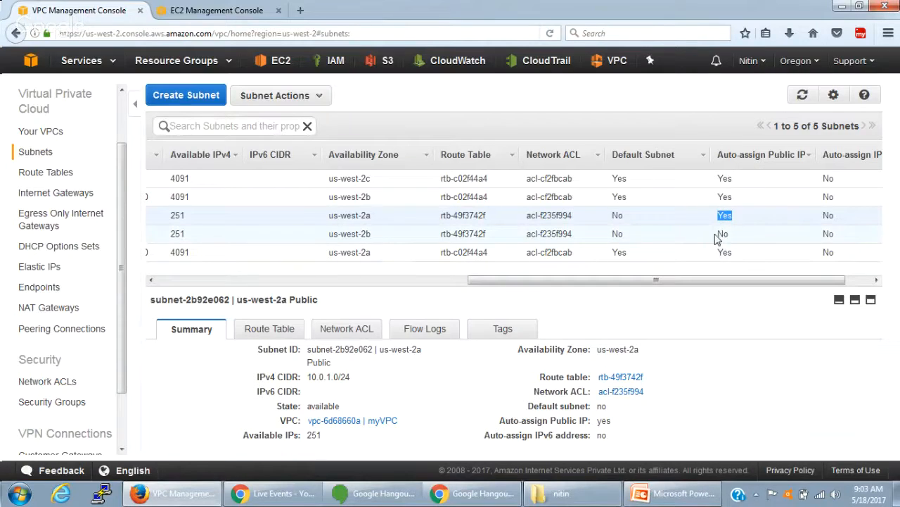
{"action": "double_click", "coordinate": [721, 234]}
{"action": "left_click_drag", "start_coordinate": [733, 280], "coordinate": [345, 280]}
{"action": "mouse_move", "coordinate": [242, 235]}
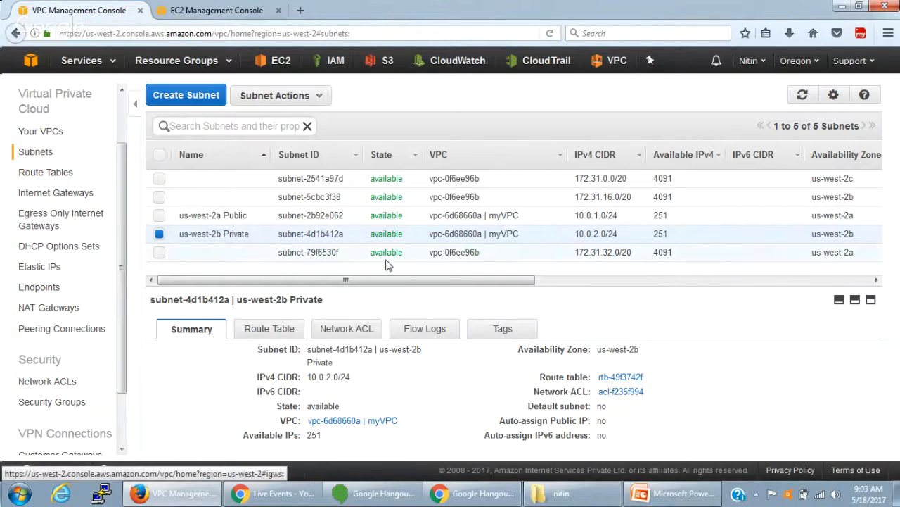
{"action": "left_click", "coordinate": [64, 181]}
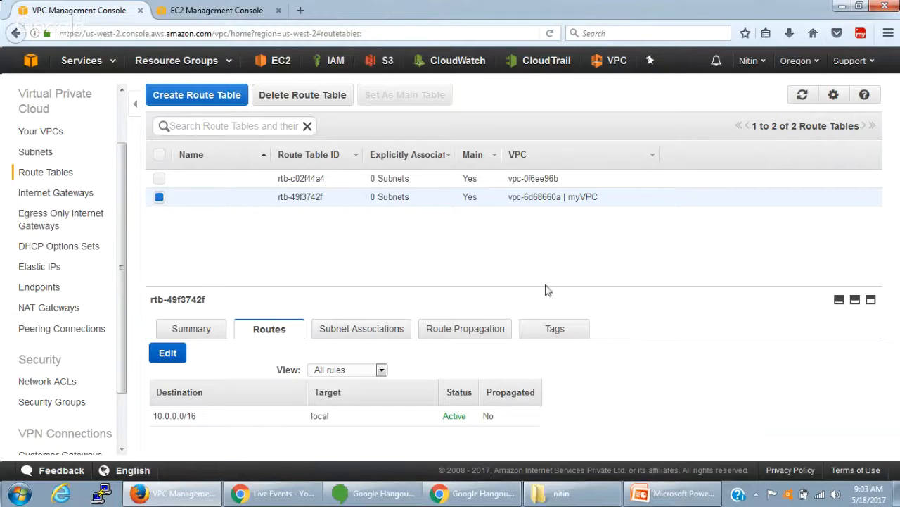
{"action": "left_click_drag", "start_coordinate": [542, 289], "coordinate": [559, 262]}
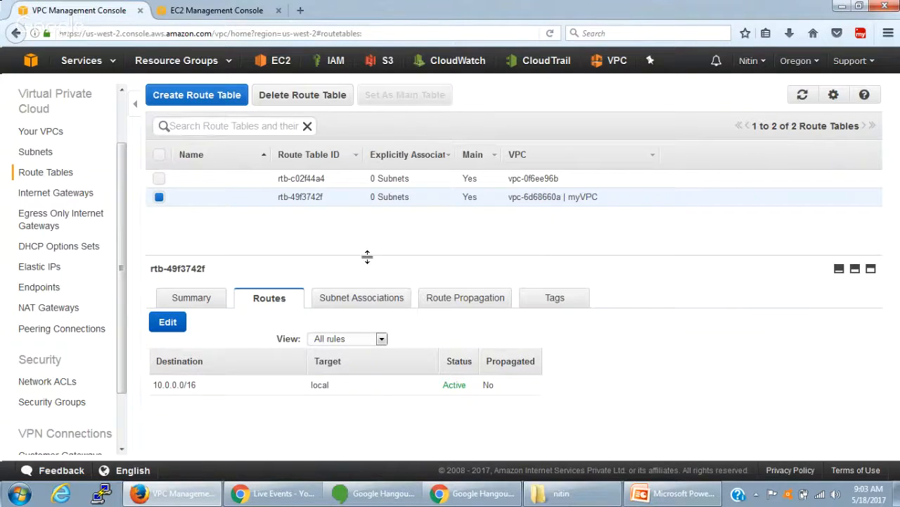
- Create an internet gateway with the name tag myIG
{"action": "left_click", "coordinate": [77, 198]}
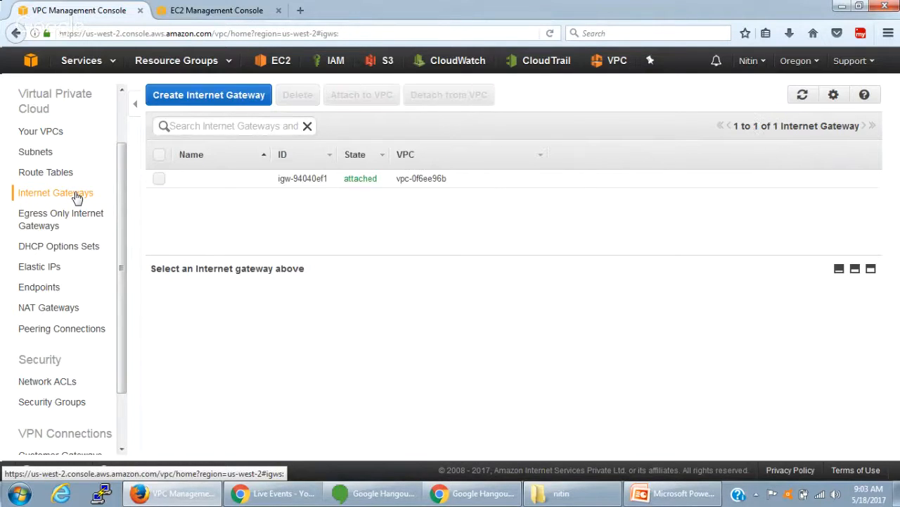
{"action": "left_click", "coordinate": [228, 97]}
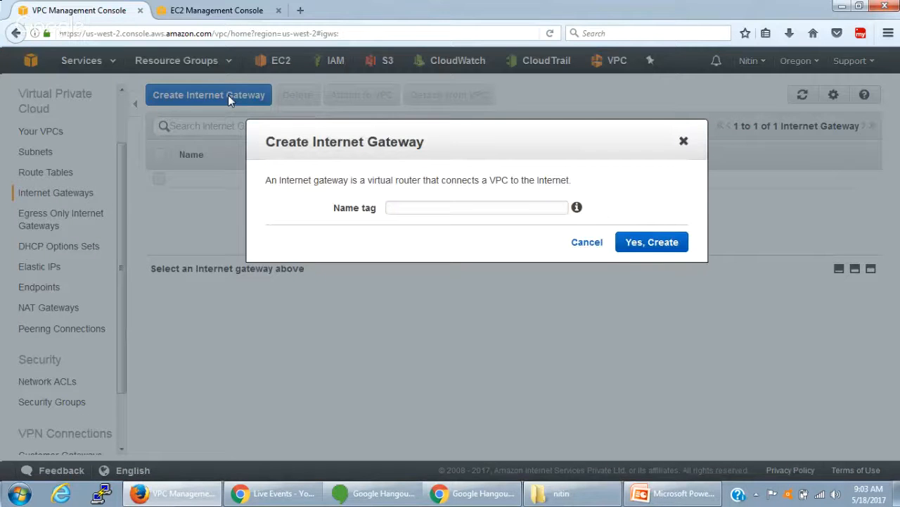
{"action": "left_click", "coordinate": [494, 211]}
{"action": "type", "text": "myIG"}
{"action": "left_click", "coordinate": [679, 244]}
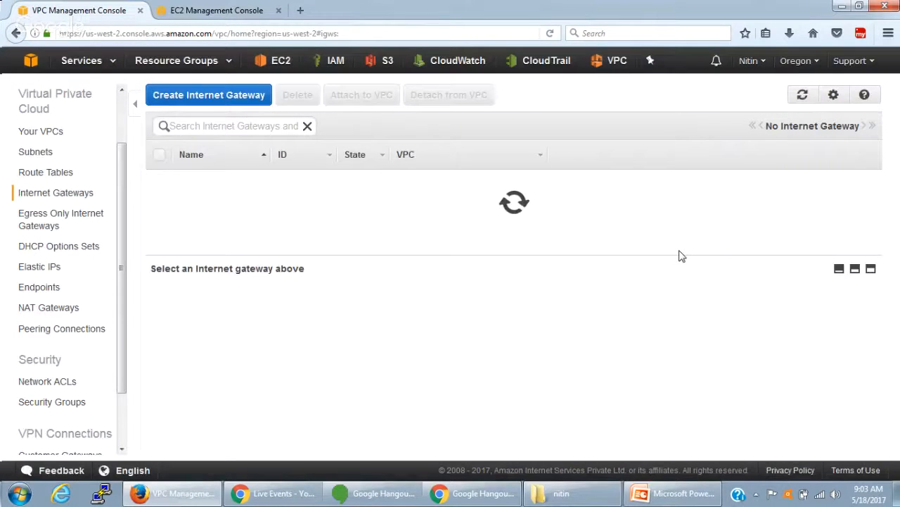
- Switch to the PowerPoint presentation and review the internet gateway in the Private and Public Subnets diagram
{"action": "key", "text": "alt+Tab"}
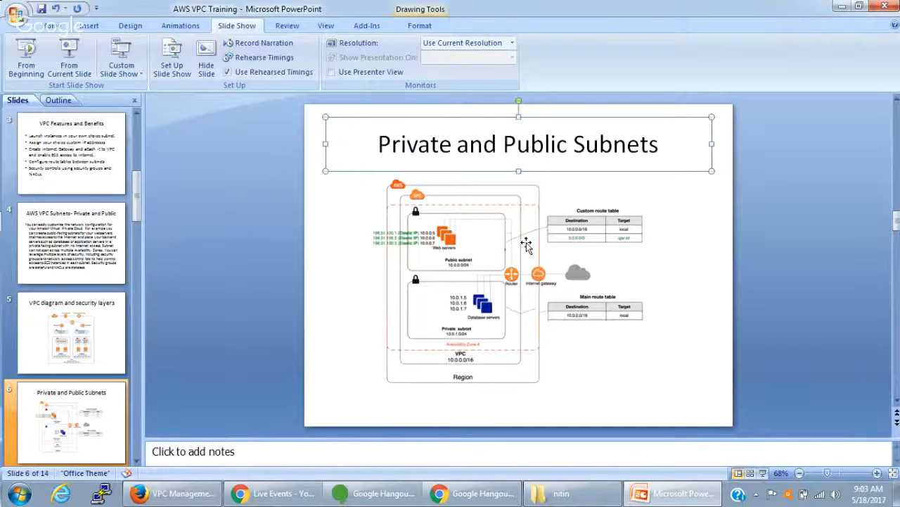
{"action": "scroll", "coordinate": [528, 260], "scroll_direction": "down", "scroll_amount": 1}
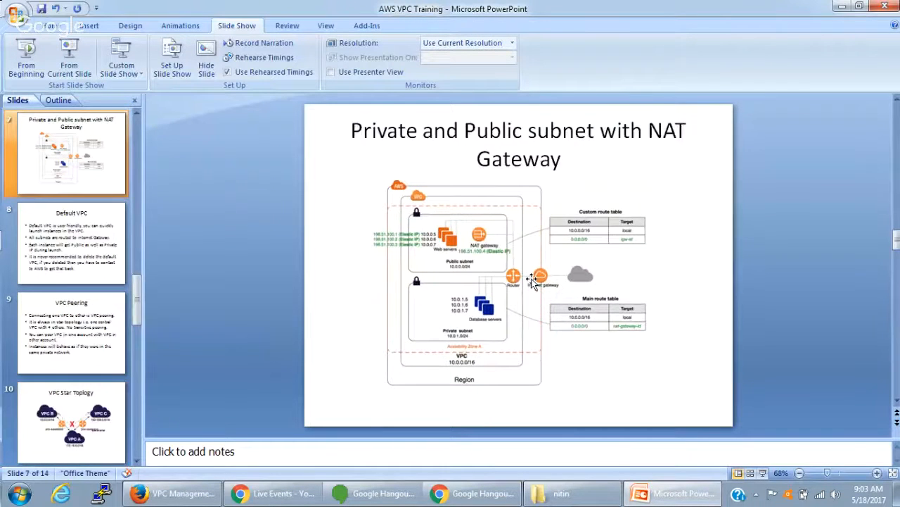
{"action": "scroll", "coordinate": [533, 280], "scroll_direction": "up", "scroll_amount": 1}
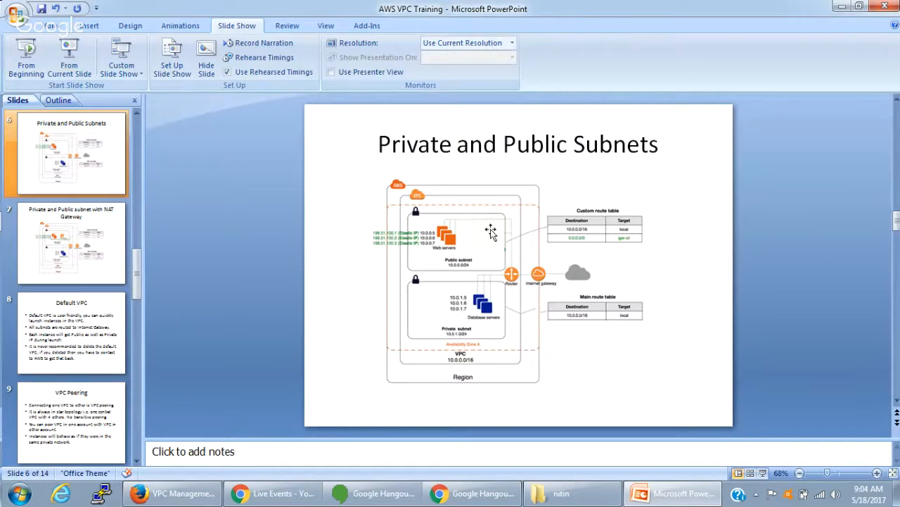
{"action": "left_click", "coordinate": [842, 6]}
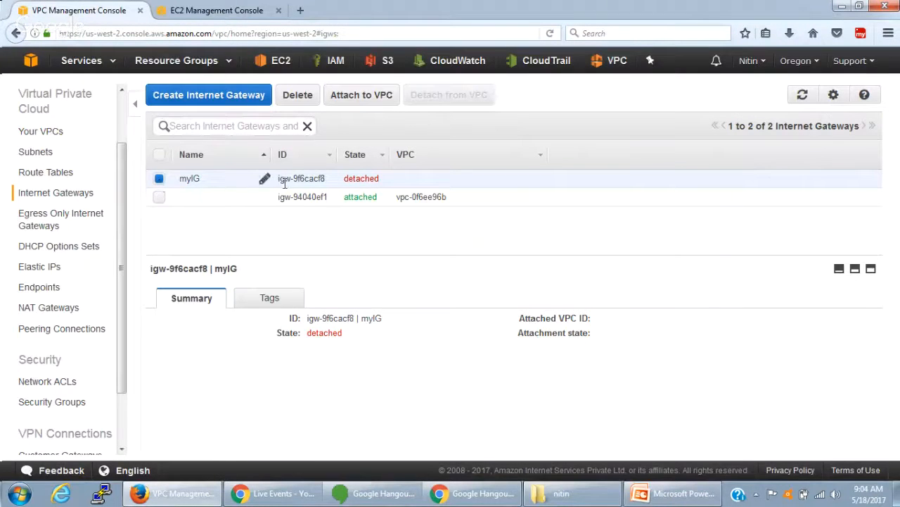
- Attach the myIG internet gateway to myVPC and check its attachment state
{"action": "double_click", "coordinate": [367, 179]}
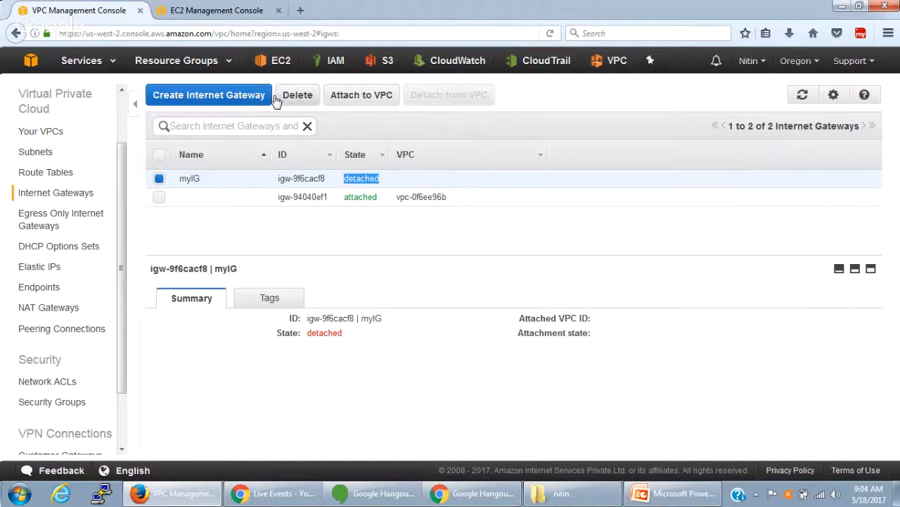
{"action": "left_click", "coordinate": [375, 100]}
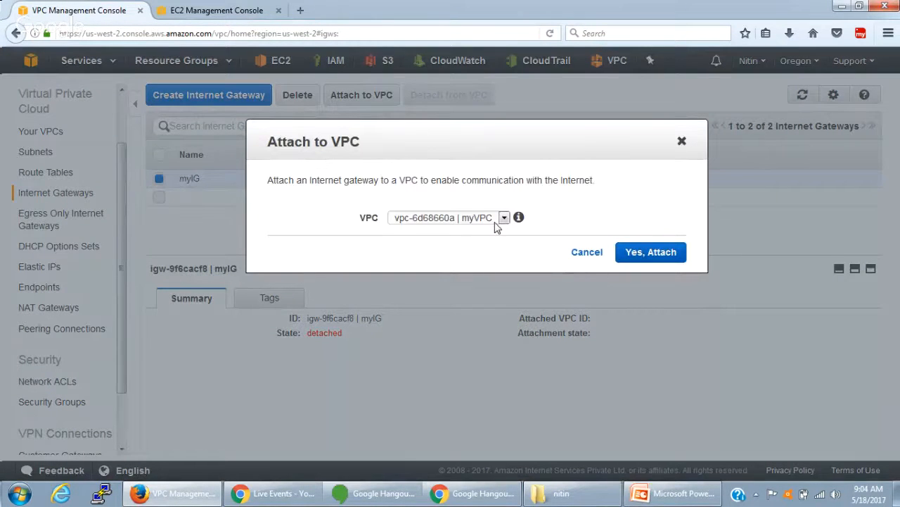
{"action": "left_click", "coordinate": [648, 252]}
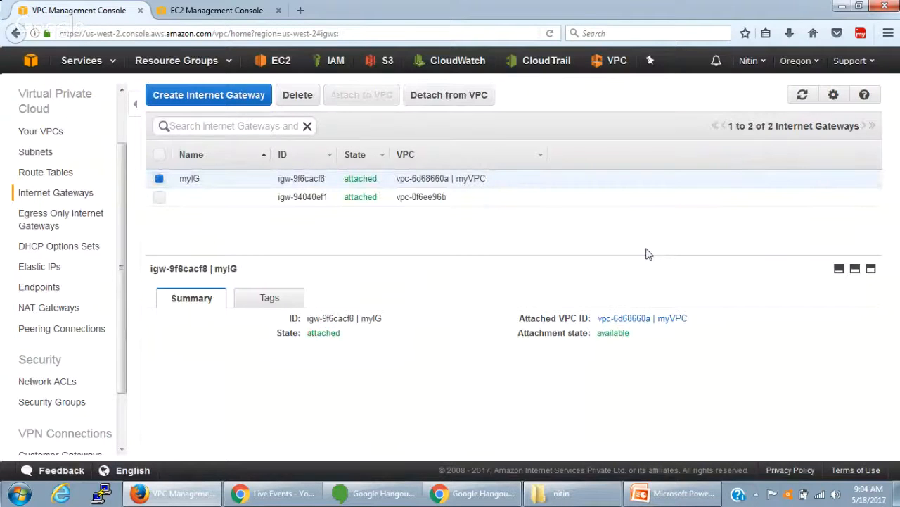
{"action": "double_click", "coordinate": [368, 181]}
- Create a second internet gateway with the name tag myIG2
{"action": "left_click", "coordinate": [219, 95]}
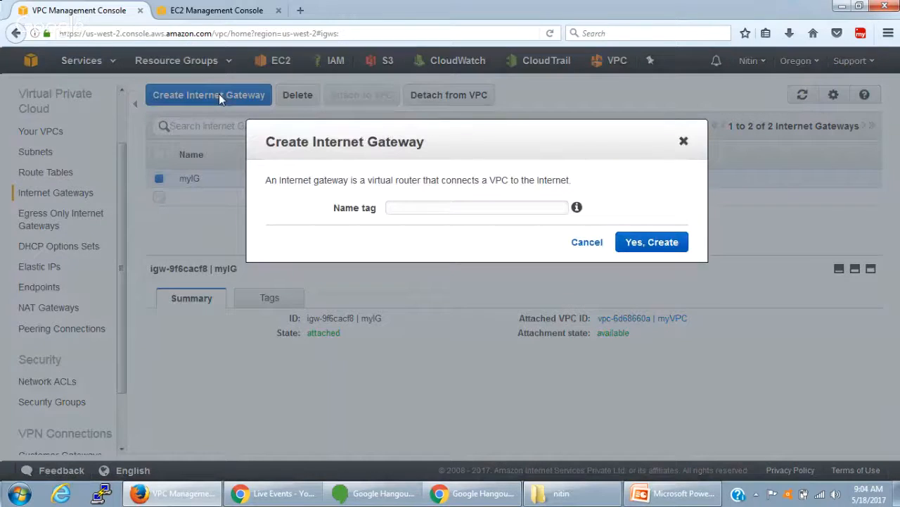
{"action": "type", "text": "myIG2"}
{"action": "left_click", "coordinate": [634, 246]}
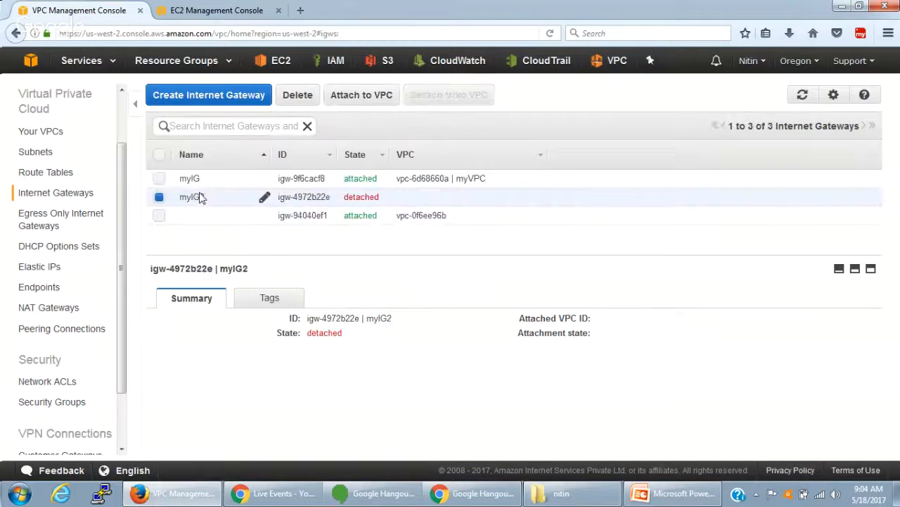
- Try to attach the myIG2 internet gateway to a VPC, then cancel the attachment
{"action": "double_click", "coordinate": [370, 199]}
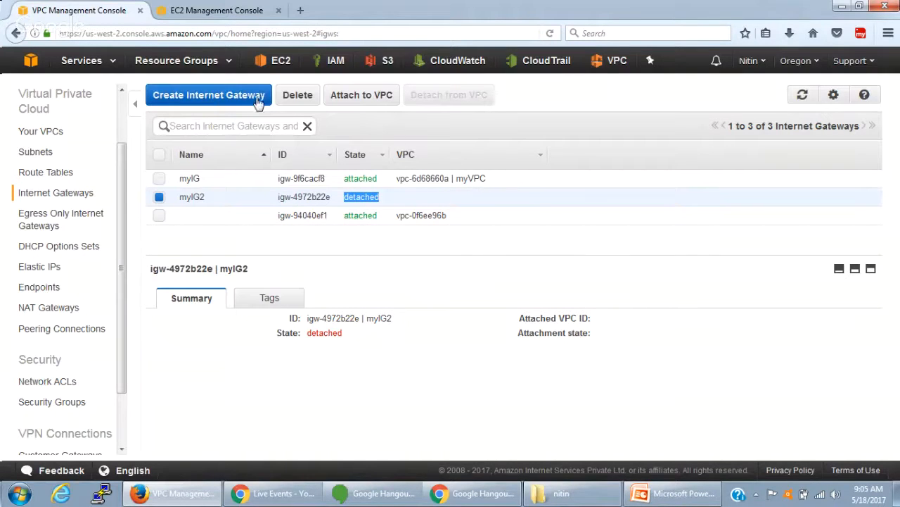
{"action": "left_click", "coordinate": [364, 104]}
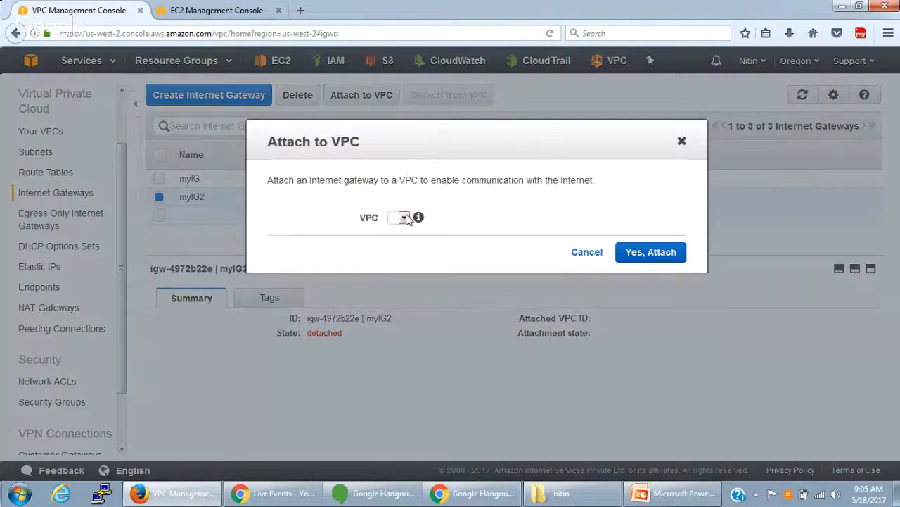
{"action": "left_click", "coordinate": [405, 218]}
{"action": "left_click", "coordinate": [594, 256]}
{"action": "left_click", "coordinate": [594, 254]}
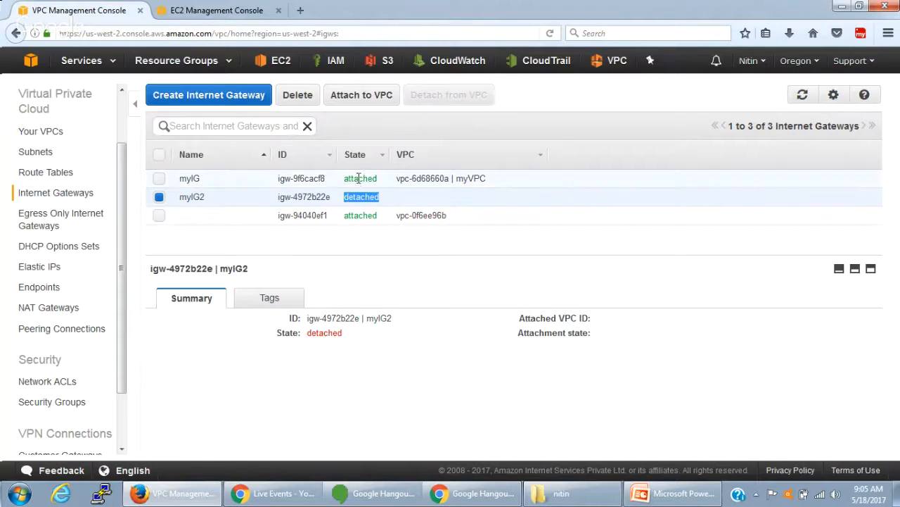
- Delete the myIG2 internet gateway and open the list of route tables
{"action": "left_click", "coordinate": [309, 95]}
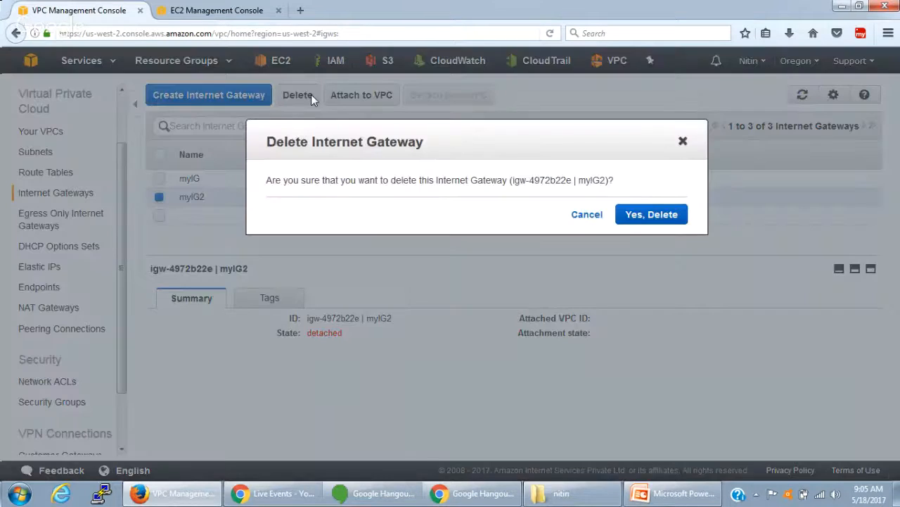
{"action": "left_click", "coordinate": [640, 219]}
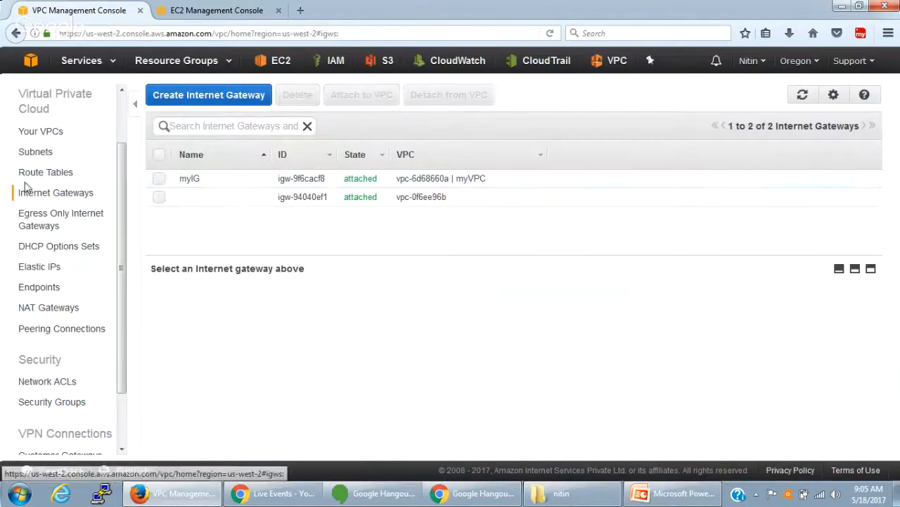
{"action": "left_click", "coordinate": [41, 175]}
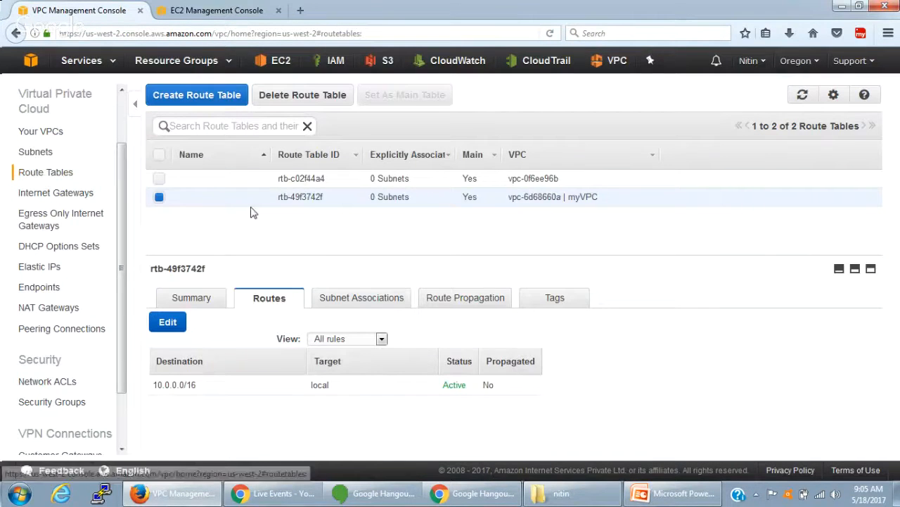
- Create a route table with the name tag myPubRoutes in myVPC
{"action": "left_click", "coordinate": [195, 94]}
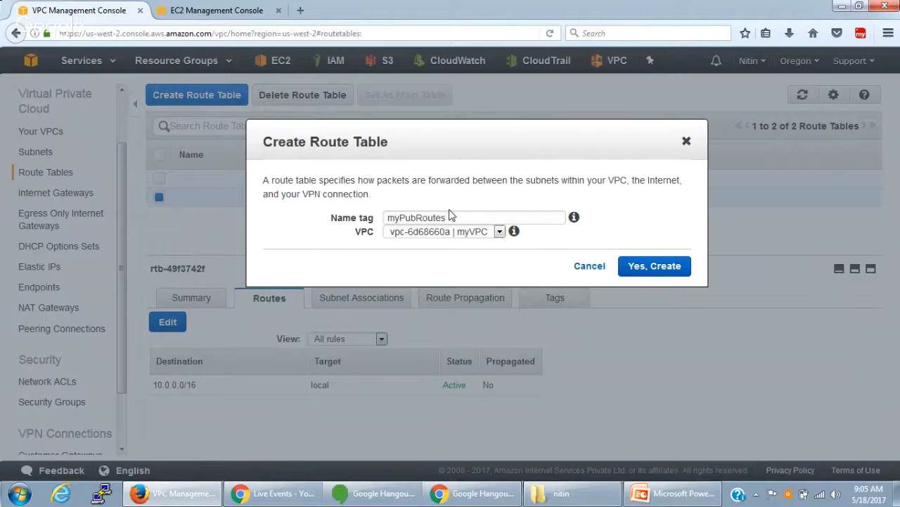
{"action": "left_click", "coordinate": [498, 232]}
{"action": "left_click", "coordinate": [647, 266]}
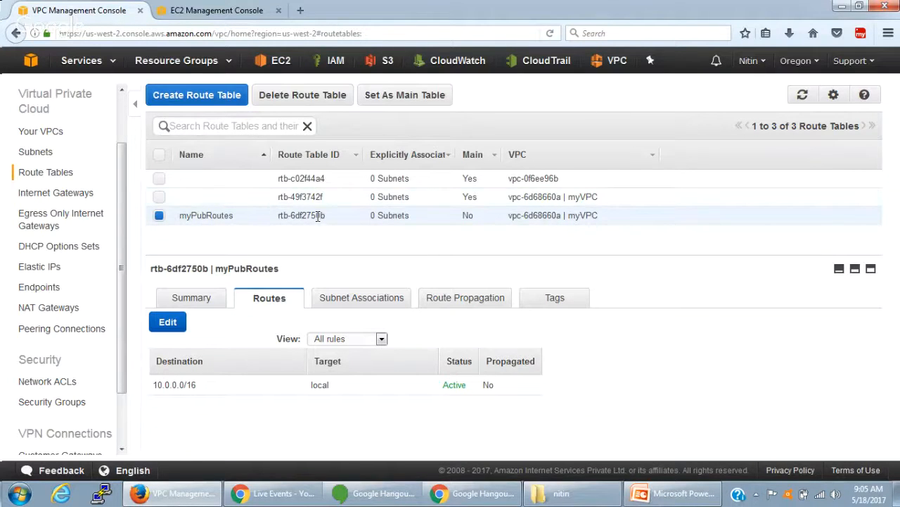
- Examine the subnet associations of myPubRoutes and of myVPC's main route table, including the note on subnets without explicit associations
{"action": "left_click", "coordinate": [389, 301]}
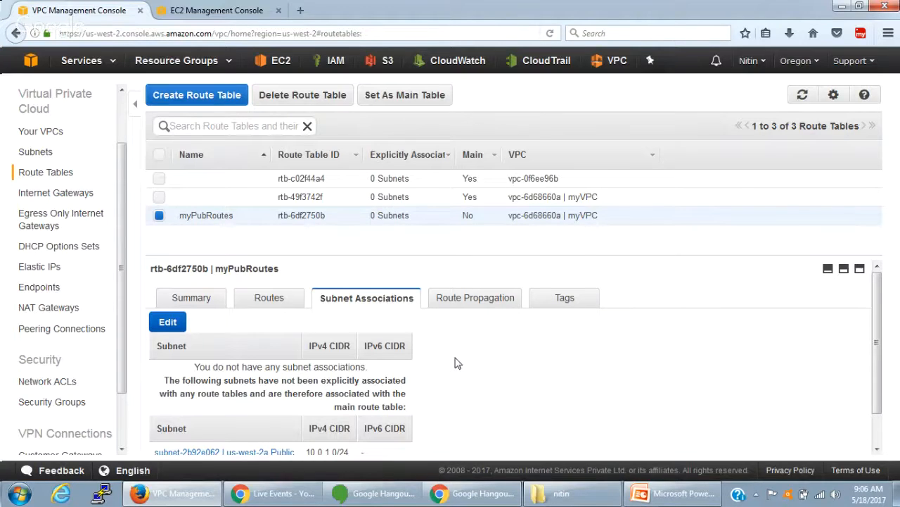
{"action": "scroll", "coordinate": [454, 363], "scroll_direction": "down", "scroll_amount": 1}
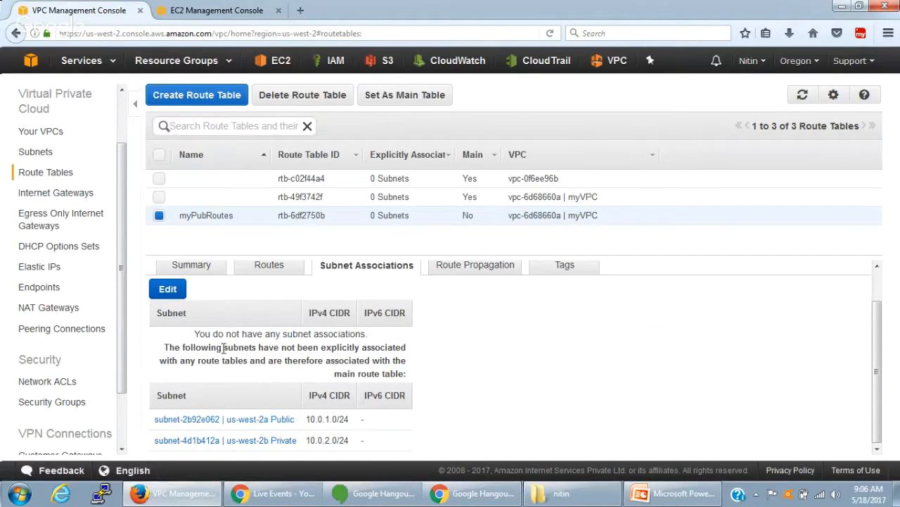
{"action": "left_click_drag", "start_coordinate": [229, 334], "coordinate": [365, 358]}
{"action": "left_click", "coordinate": [286, 360]}
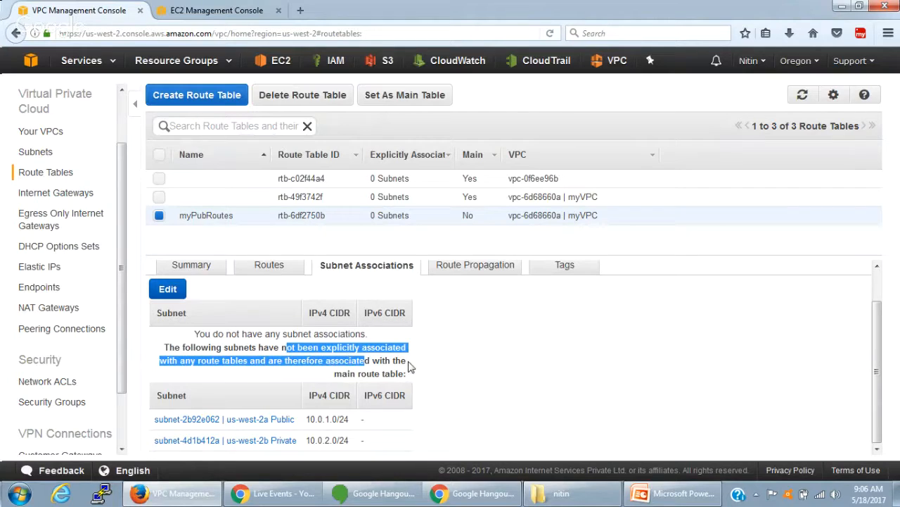
{"action": "left_click_drag", "start_coordinate": [371, 374], "coordinate": [396, 374]}
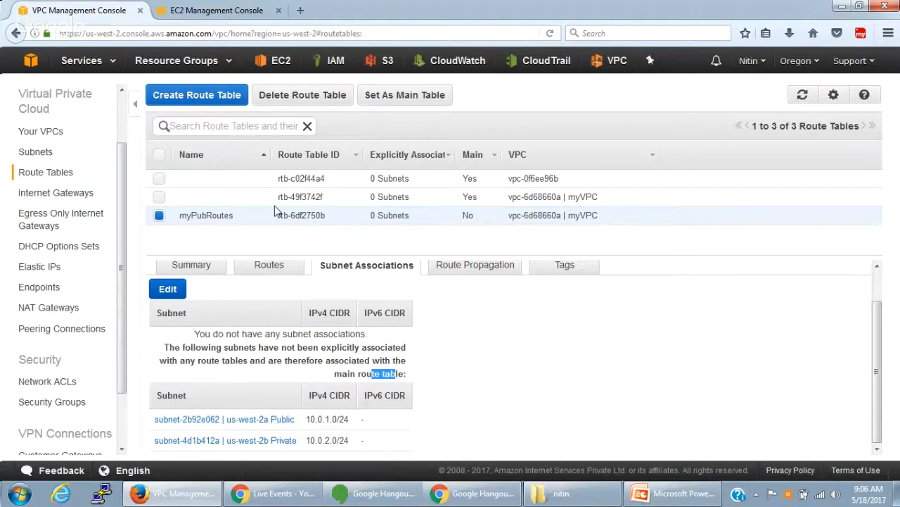
{"action": "left_click", "coordinate": [556, 197]}
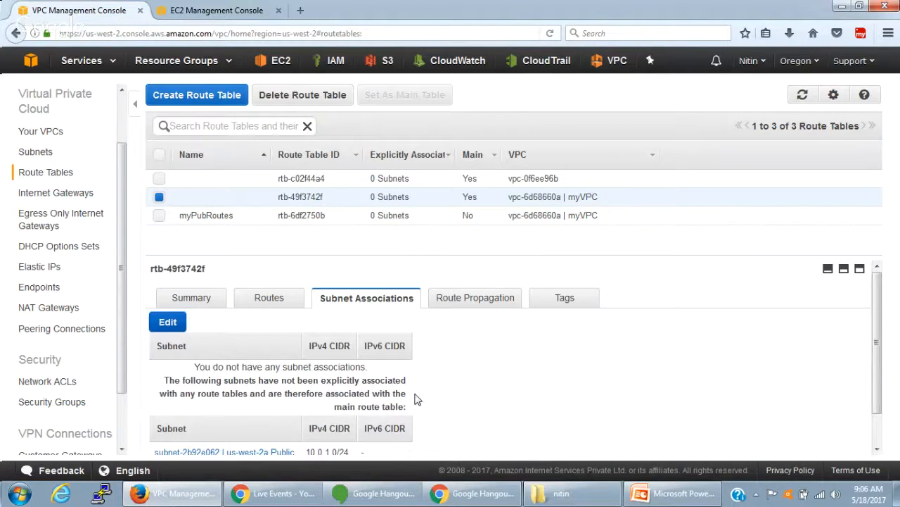
{"action": "scroll", "coordinate": [426, 416], "scroll_direction": "down", "scroll_amount": 2}
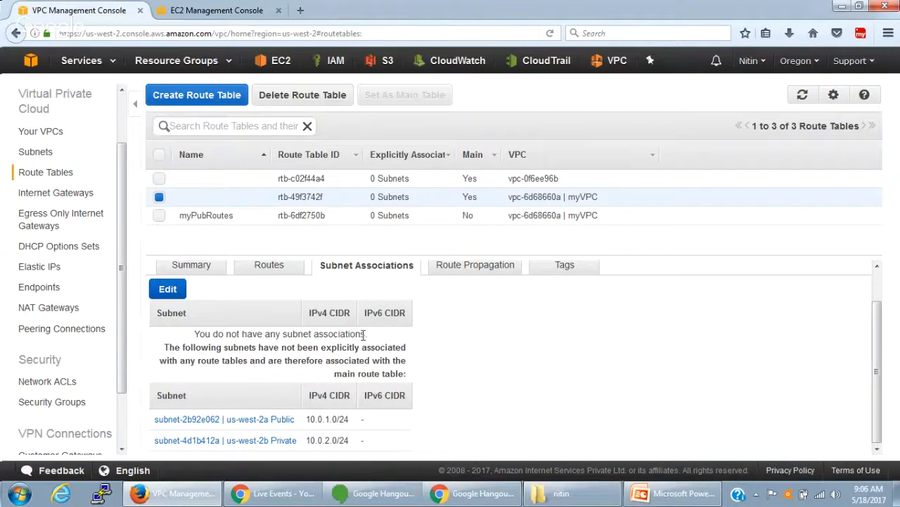
{"action": "scroll", "coordinate": [364, 335], "scroll_direction": "up", "scroll_amount": 2}
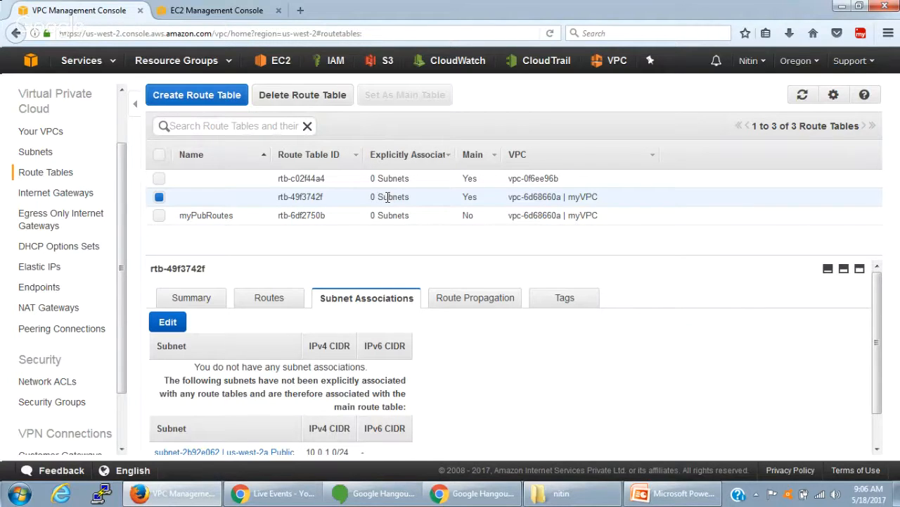
{"action": "scroll", "coordinate": [352, 394], "scroll_direction": "down", "scroll_amount": 1}
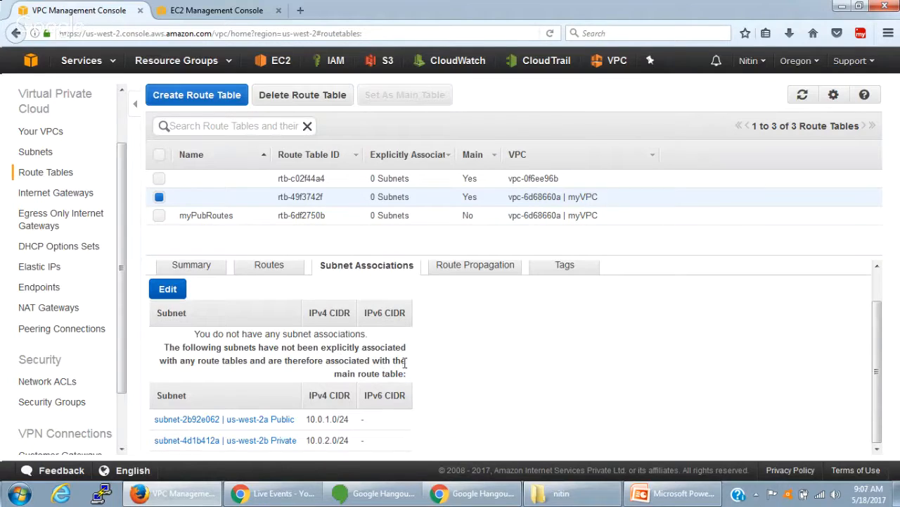
{"action": "left_click_drag", "start_coordinate": [405, 372], "coordinate": [162, 351]}
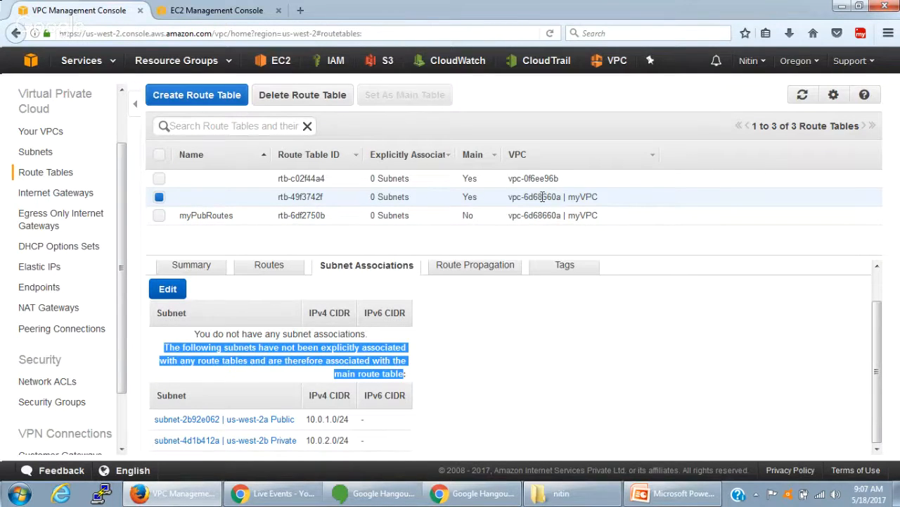
- Associate the us-west-2a Public subnet (10.0.1.0/24) with the myPubRoutes route table and save, leaving the table's name as is
{"action": "left_click", "coordinate": [214, 219]}
{"action": "left_click", "coordinate": [214, 219]}
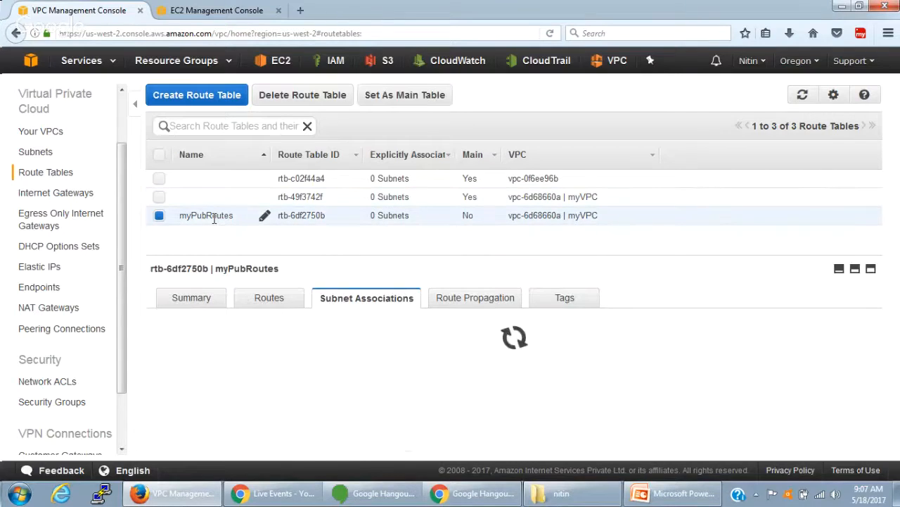
{"action": "scroll", "coordinate": [311, 392], "scroll_direction": "down", "scroll_amount": 1}
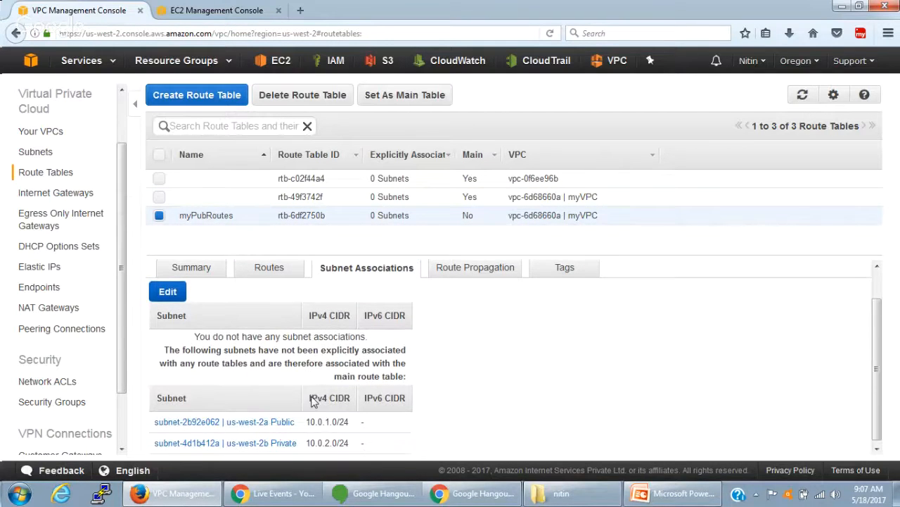
{"action": "left_click", "coordinate": [167, 291]}
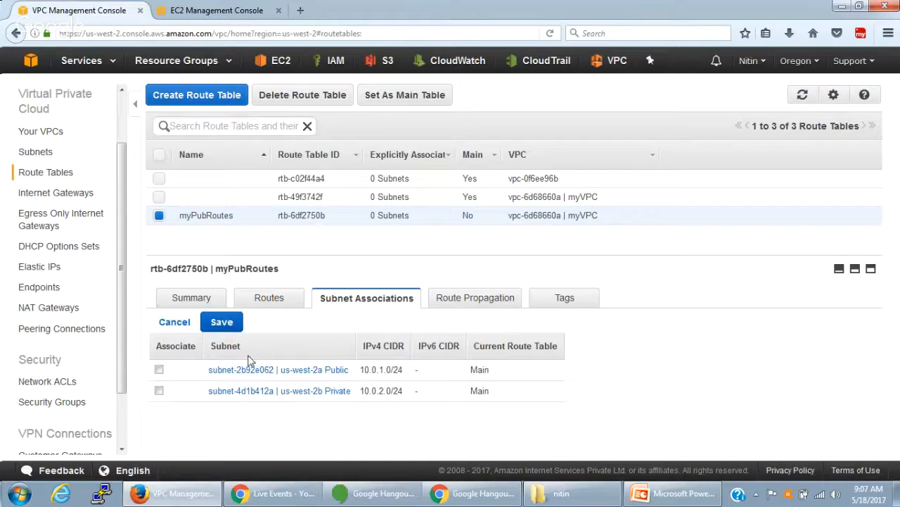
{"action": "left_click", "coordinate": [159, 369]}
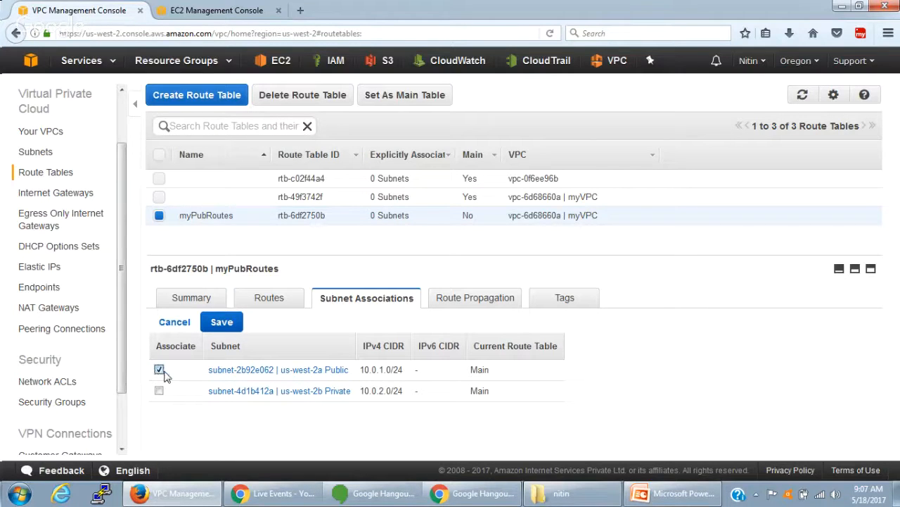
{"action": "left_click", "coordinate": [232, 325]}
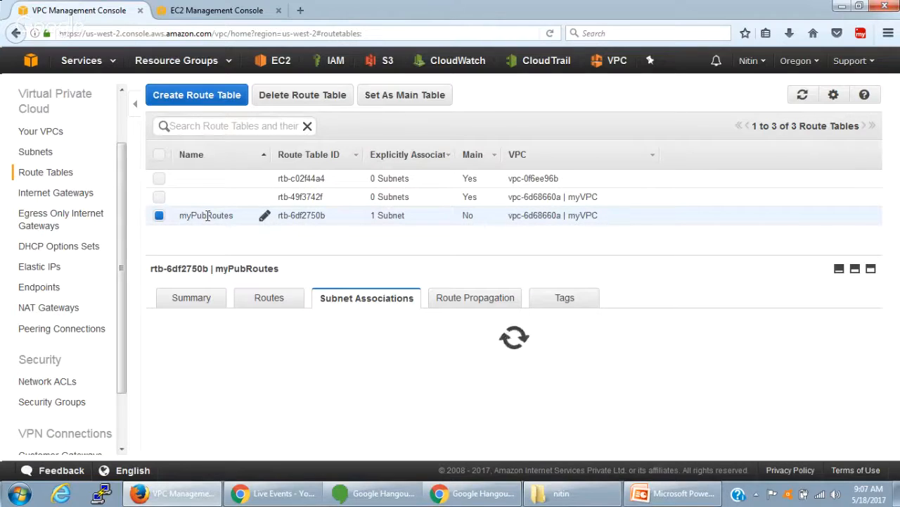
{"action": "left_click", "coordinate": [208, 216]}
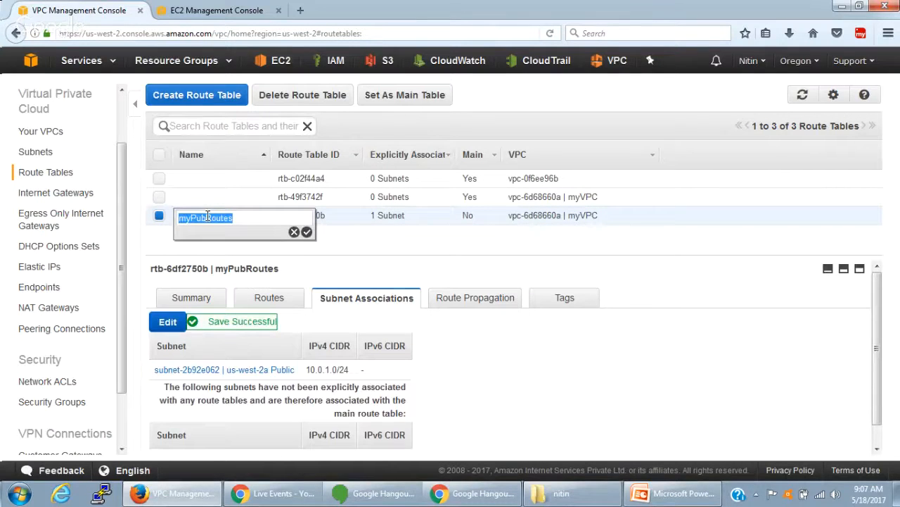
{"action": "left_click", "coordinate": [296, 233]}
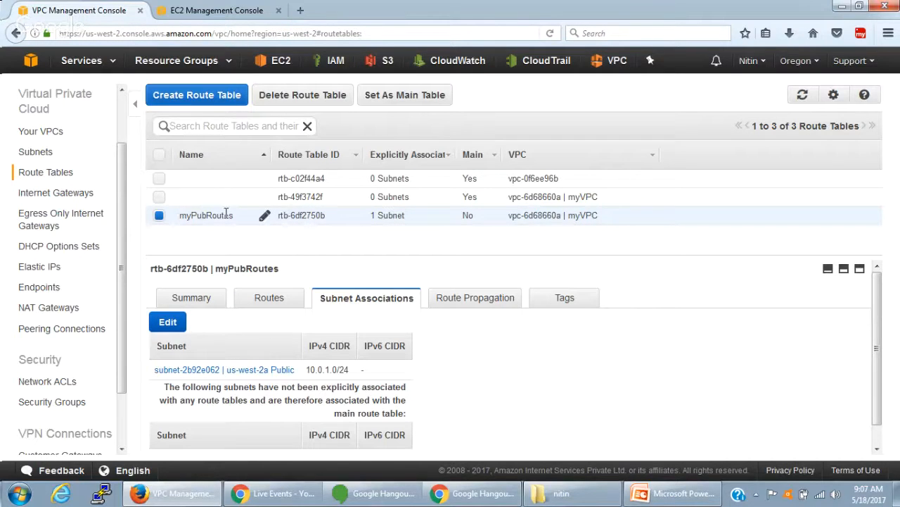
- Review the routes and the subnet associations of myVPC's main route table
{"action": "left_click", "coordinate": [322, 202]}
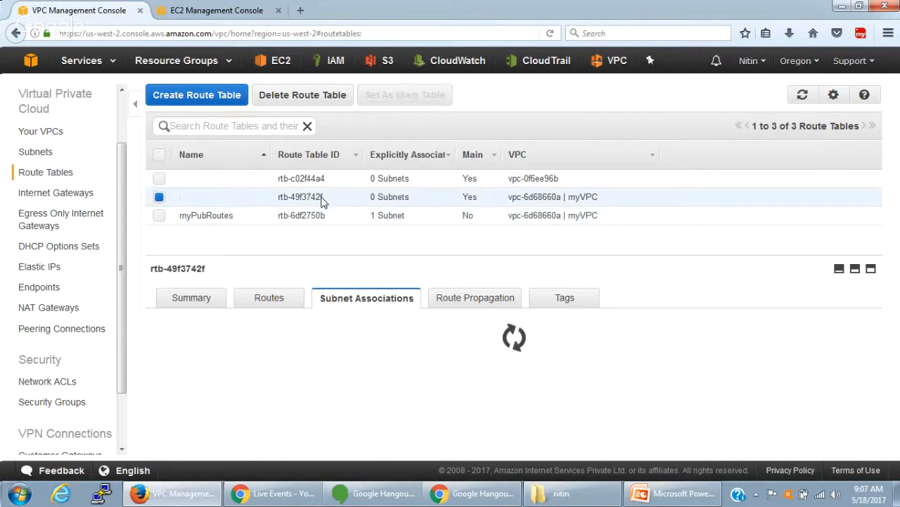
{"action": "left_click", "coordinate": [270, 298]}
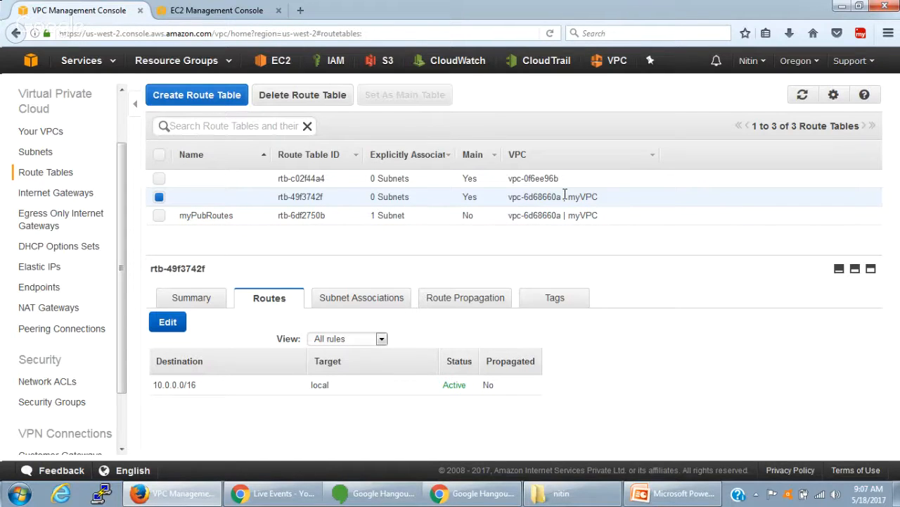
{"action": "left_click_drag", "start_coordinate": [603, 197], "coordinate": [502, 199]}
{"action": "left_click", "coordinate": [502, 199]}
{"action": "left_click_drag", "start_coordinate": [602, 204], "coordinate": [429, 206]}
{"action": "left_click", "coordinate": [358, 299]}
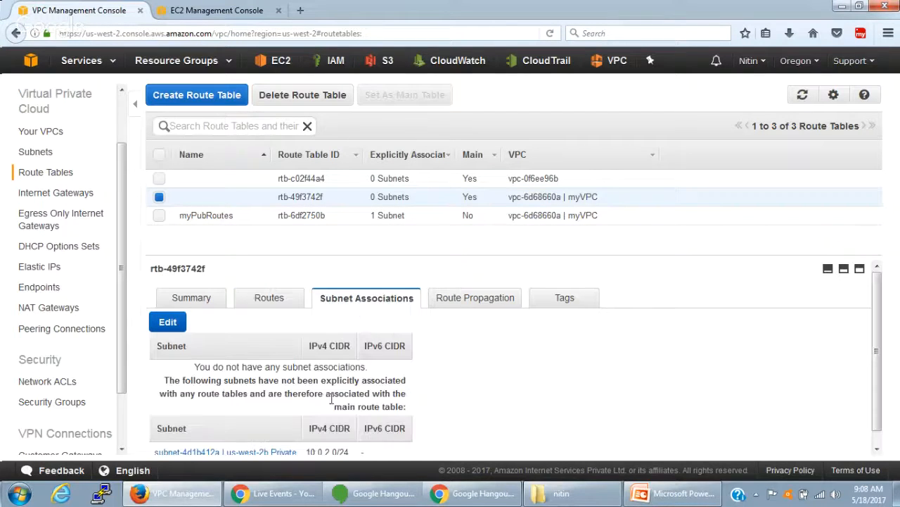
{"action": "scroll", "coordinate": [309, 443], "scroll_direction": "down", "scroll_amount": 1}
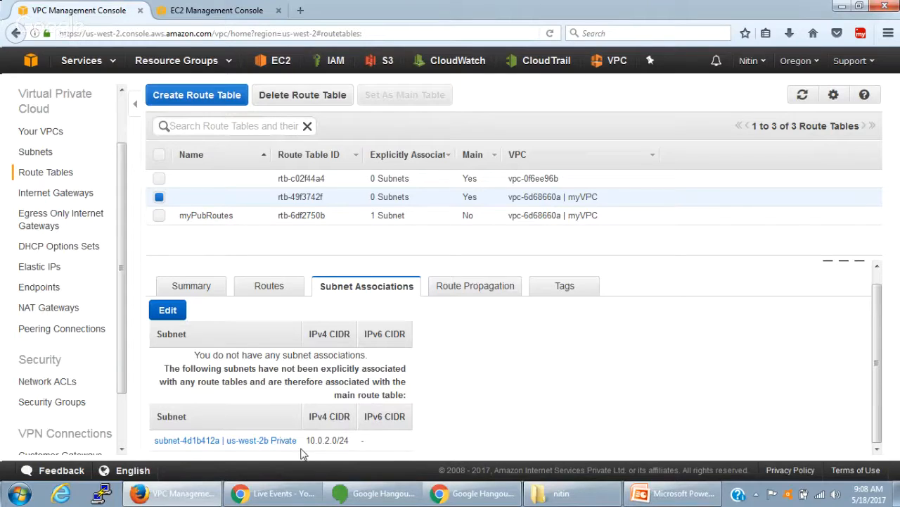
{"action": "scroll", "coordinate": [301, 448], "scroll_direction": "up", "scroll_amount": 1}
{"action": "scroll", "coordinate": [293, 386], "scroll_direction": "down", "scroll_amount": 1}
- Add a route to myPubRoutes with destination 0.0.0.0/0 and the internet gateway igw-9f6cacf8 as target, and save it
{"action": "left_click", "coordinate": [316, 215]}
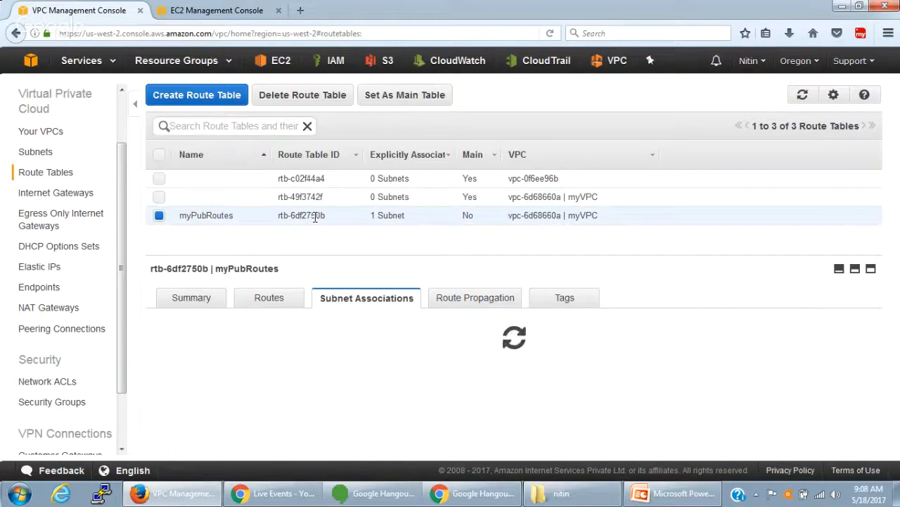
{"action": "left_click", "coordinate": [281, 299]}
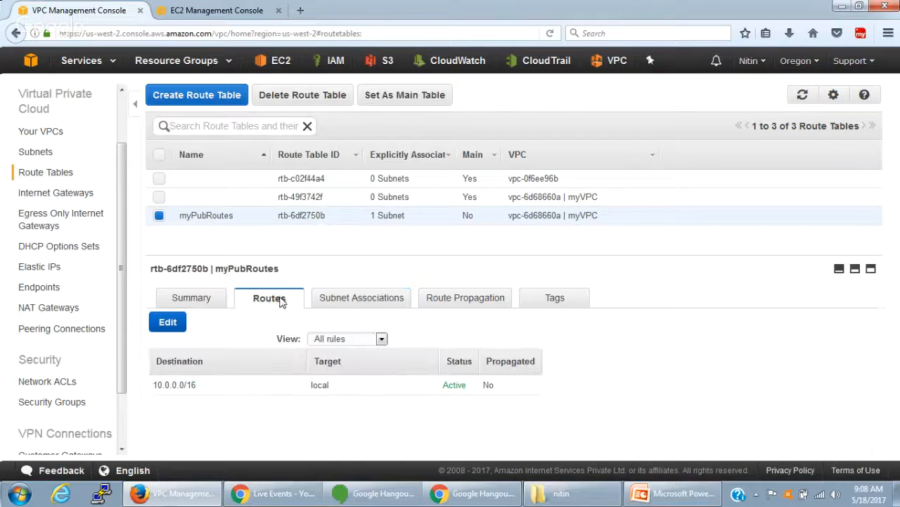
{"action": "left_click", "coordinate": [181, 328]}
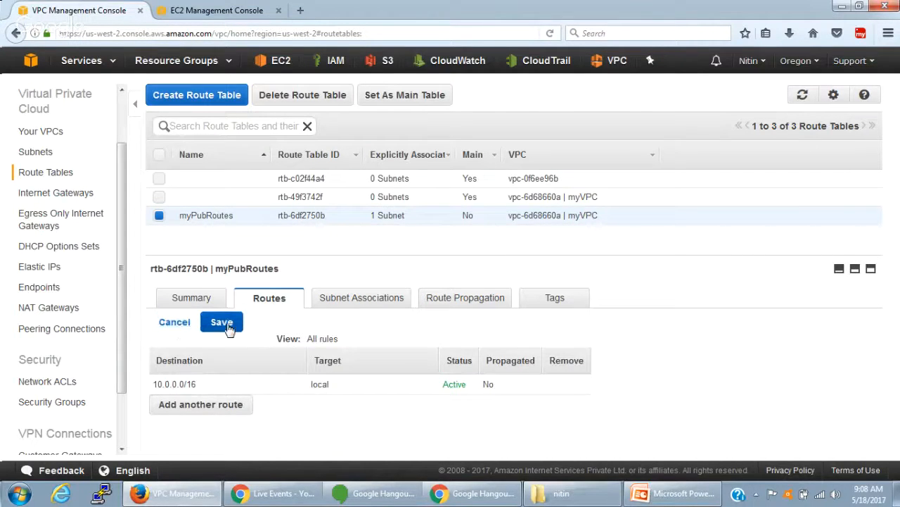
{"action": "left_click", "coordinate": [228, 403]}
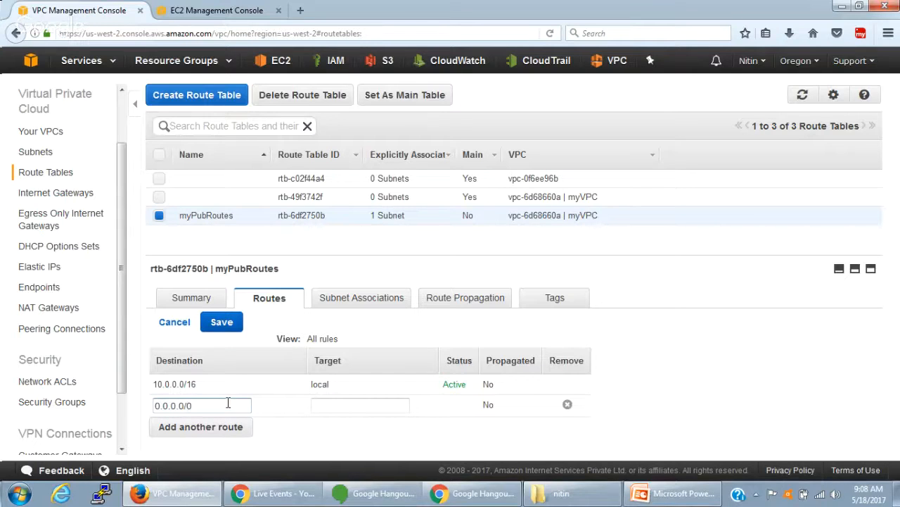
{"action": "left_click", "coordinate": [344, 404]}
{"action": "left_click", "coordinate": [343, 428]}
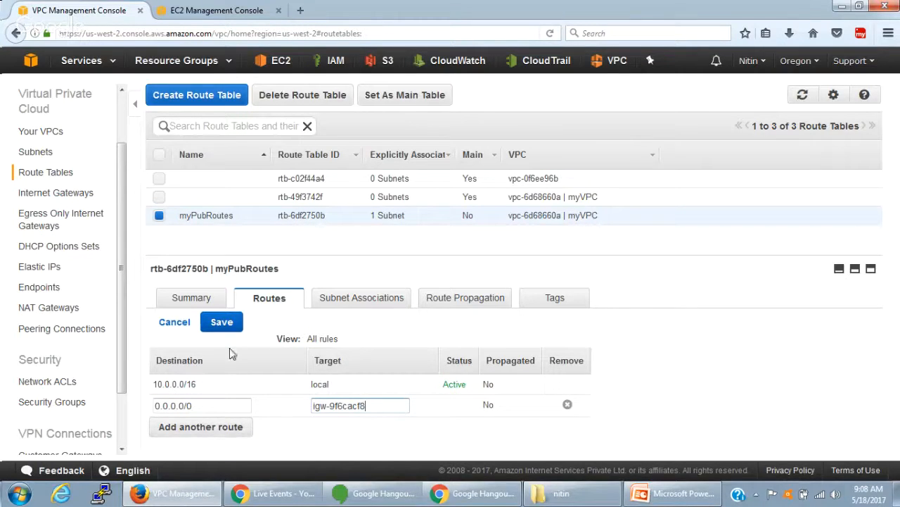
{"action": "left_click", "coordinate": [222, 322]}
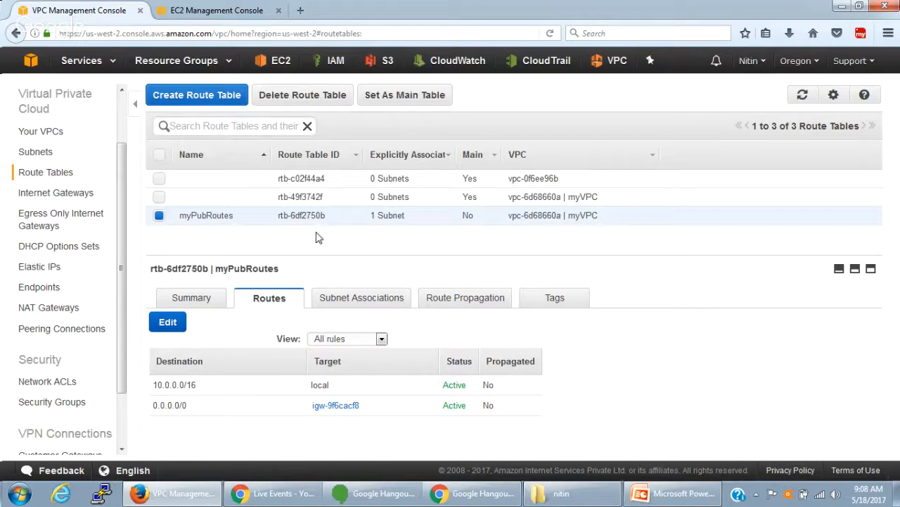
- Check the new internet gateway route in myPubRoutes and compare its subnet associations with those of myVPC's main route table
{"action": "left_click_drag", "start_coordinate": [302, 410], "coordinate": [359, 415]}
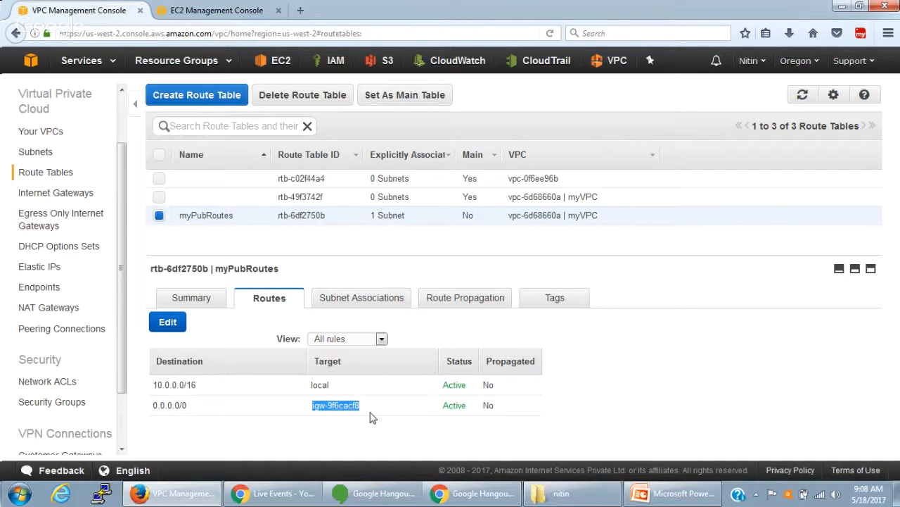
{"action": "left_click", "coordinate": [360, 300]}
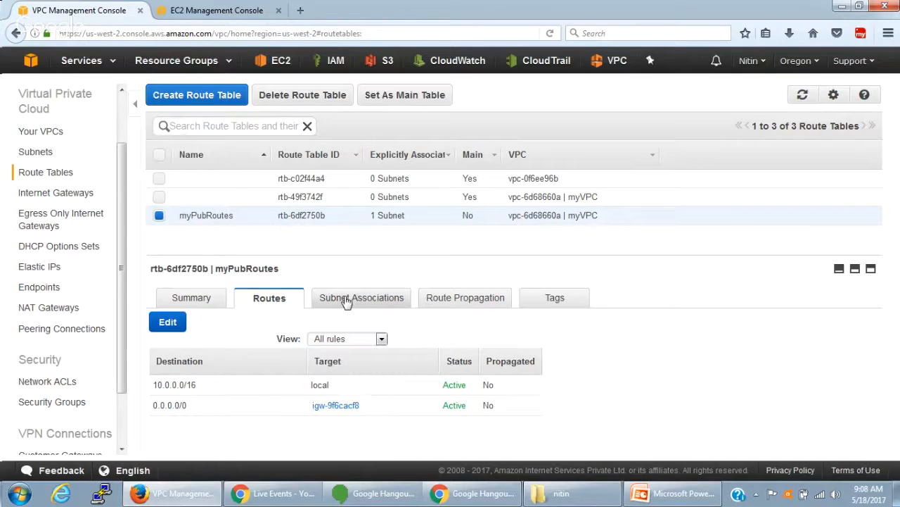
{"action": "scroll", "coordinate": [413, 401], "scroll_direction": "down", "scroll_amount": 1}
{"action": "scroll", "coordinate": [413, 401], "scroll_direction": "up", "scroll_amount": 1}
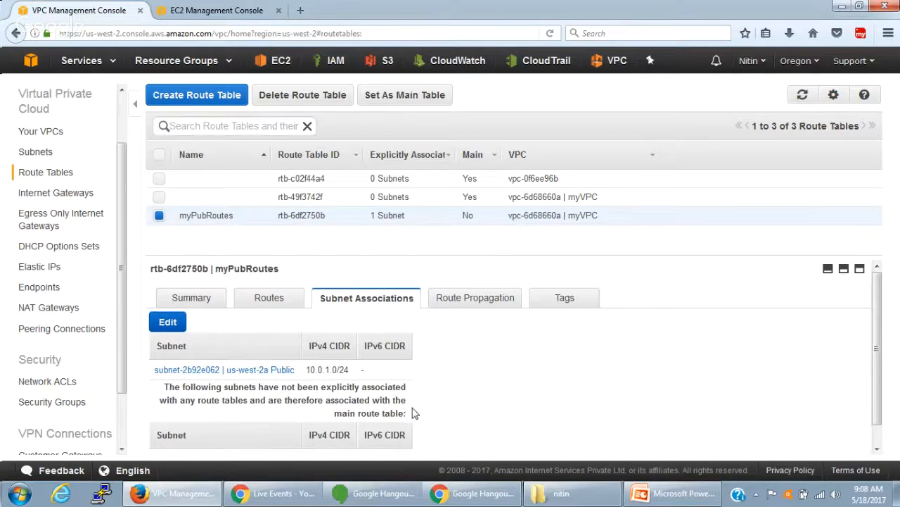
{"action": "left_click", "coordinate": [311, 204]}
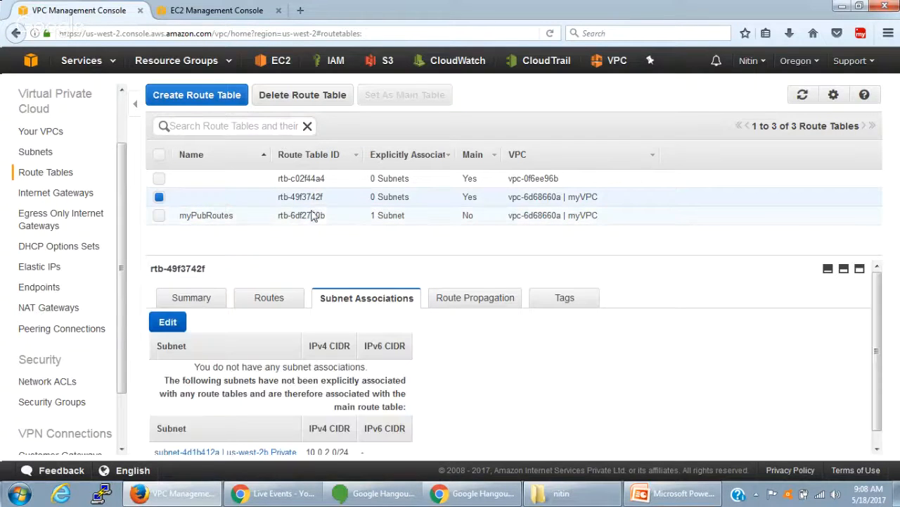
{"action": "left_click", "coordinate": [313, 215]}
{"action": "left_click", "coordinate": [321, 198]}
{"action": "left_click", "coordinate": [320, 215]}
{"action": "left_click", "coordinate": [320, 197]}
{"action": "left_click", "coordinate": [322, 214]}
{"action": "left_click", "coordinate": [320, 197]}
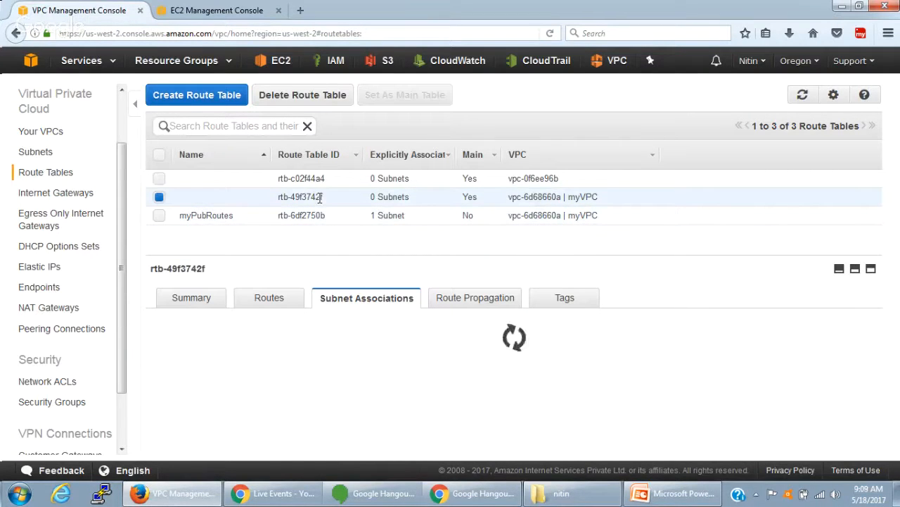
{"action": "scroll", "coordinate": [106, 256], "scroll_direction": "down", "scroll_amount": 2}
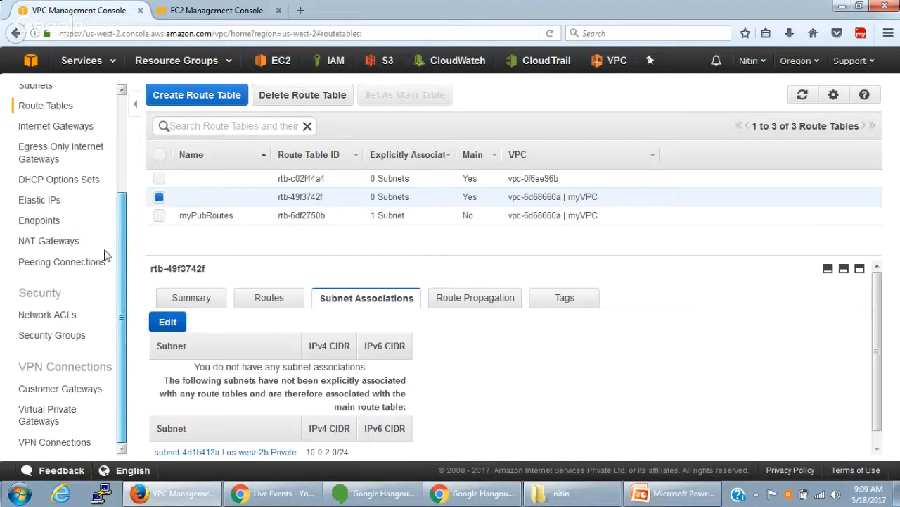
- Switch to the EC2 console, check the network choices in the open launch wizard, and cancel that wizard
{"action": "scroll", "coordinate": [106, 255], "scroll_direction": "up", "scroll_amount": 2}
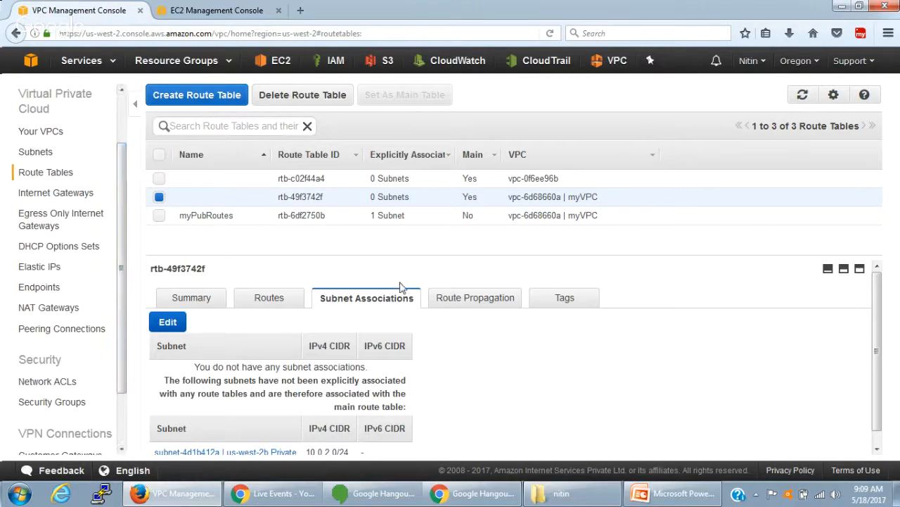
{"action": "left_click", "coordinate": [198, 11]}
{"action": "left_click", "coordinate": [396, 239]}
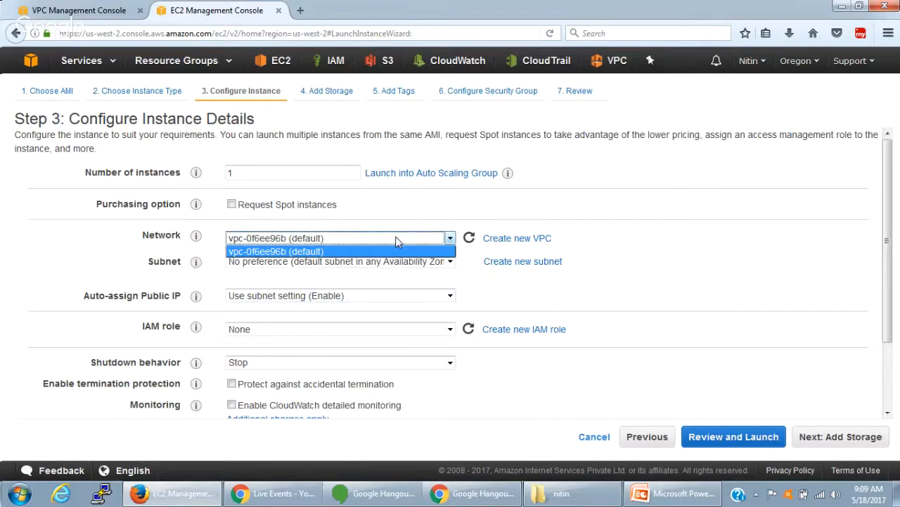
{"action": "left_click", "coordinate": [396, 239]}
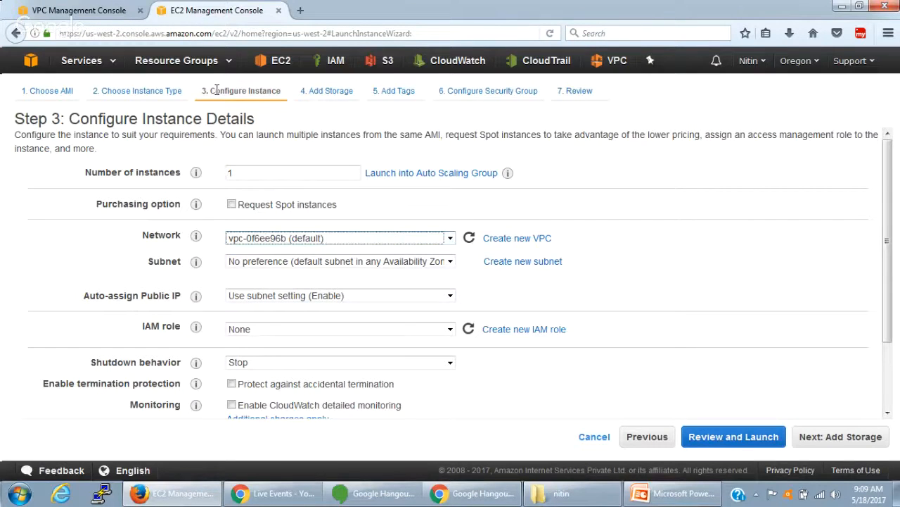
{"action": "left_click", "coordinate": [596, 437]}
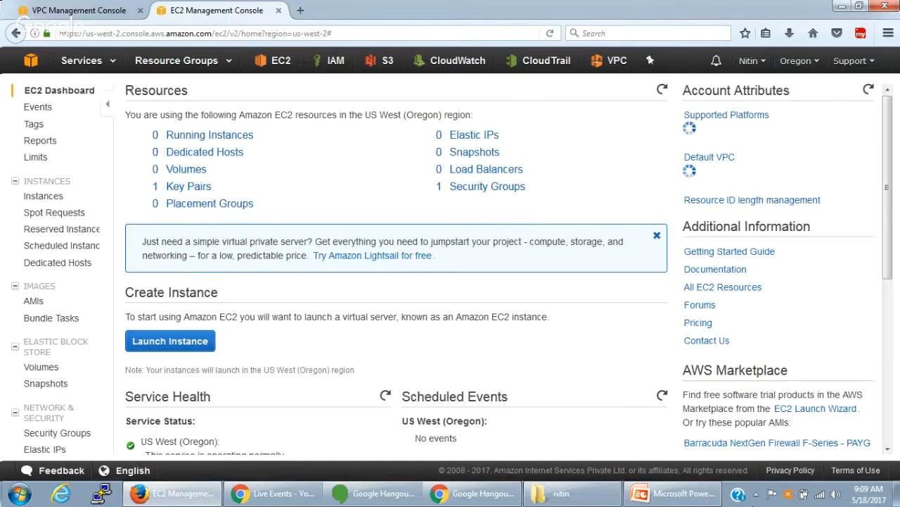
- Start a new instance launch with Amazon Linux AMI 2017.03.0 (HVM) and set its network to myVPC
{"action": "left_click", "coordinate": [170, 341]}
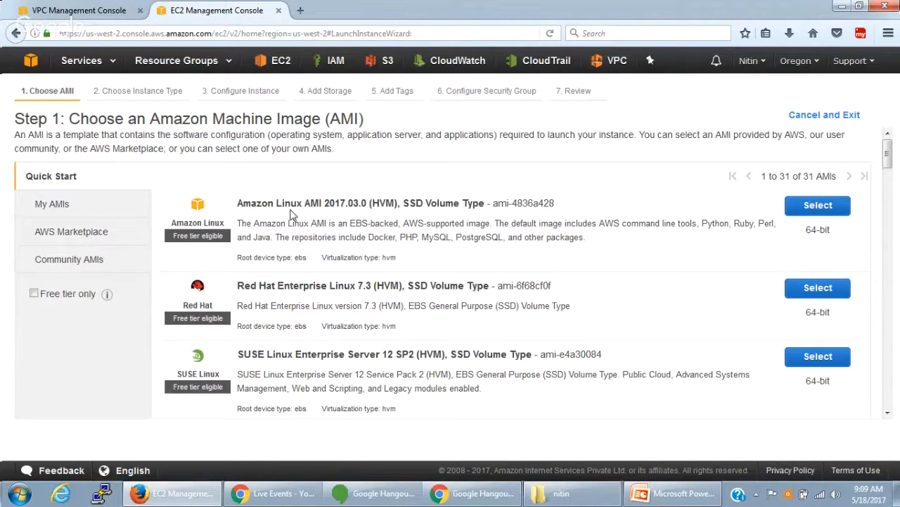
{"action": "left_click", "coordinate": [798, 207]}
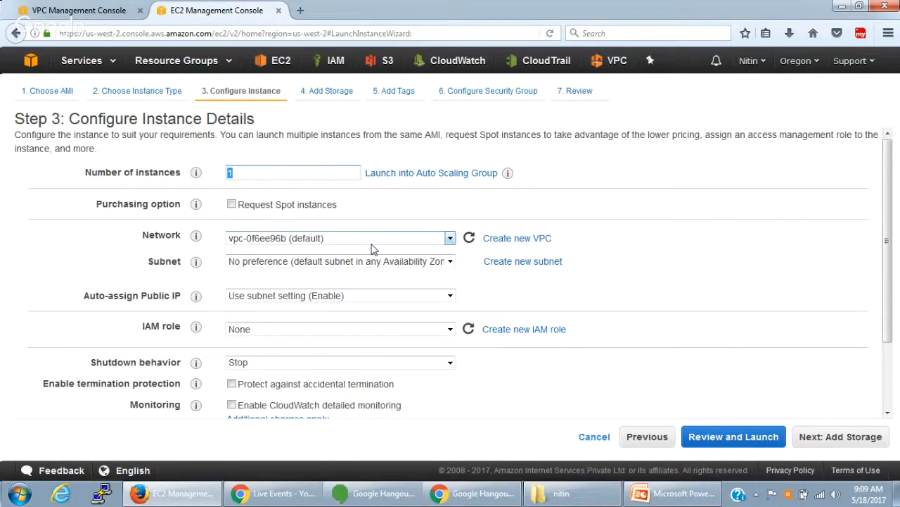
{"action": "left_click", "coordinate": [294, 240]}
{"action": "left_click", "coordinate": [297, 252]}
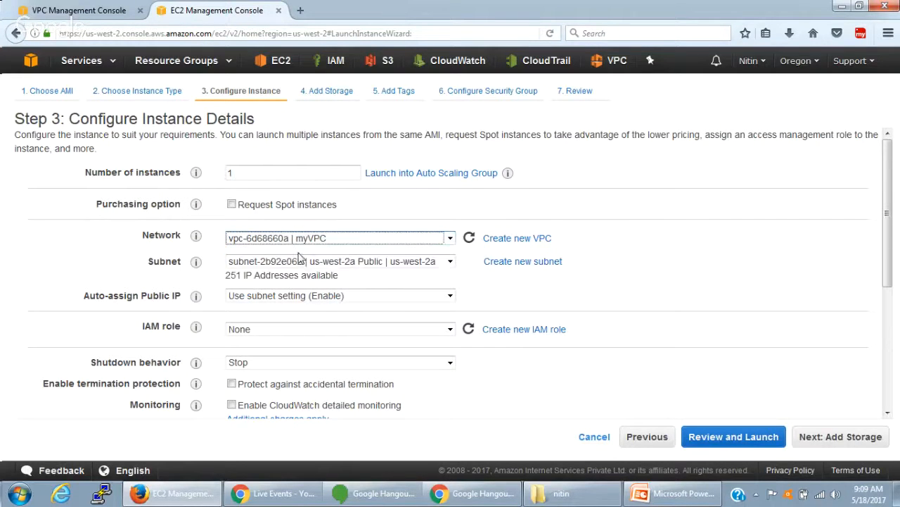
- Place the instance in the us-west-2a Public subnet and keep Auto-assign Public IP at Use subnet setting (Enable)
{"action": "left_click", "coordinate": [313, 261]}
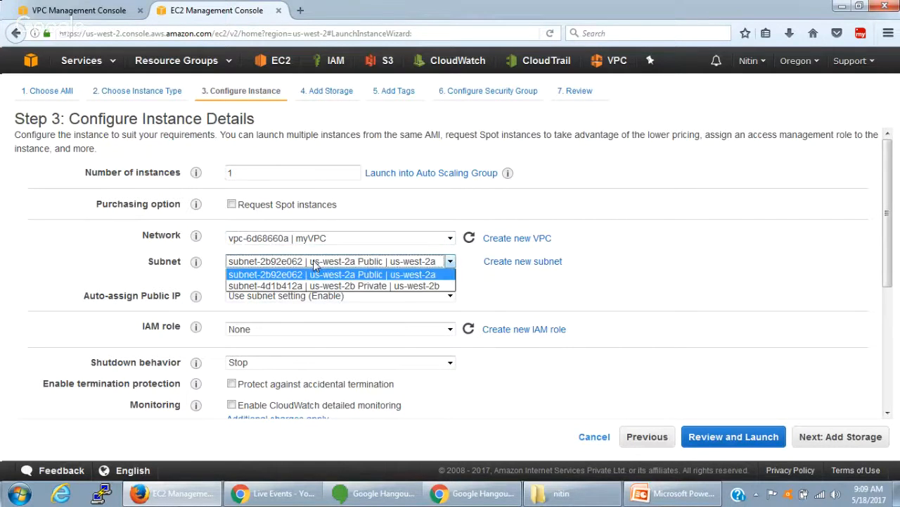
{"action": "left_click", "coordinate": [349, 279]}
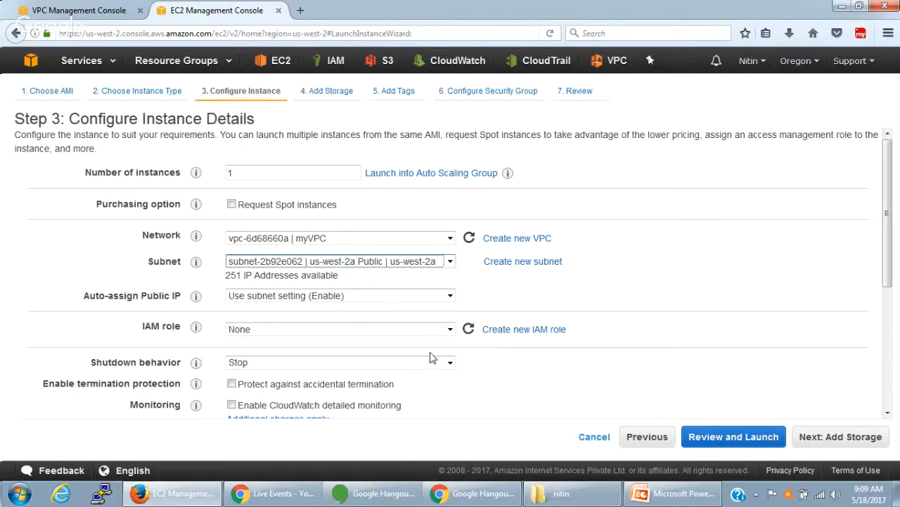
{"action": "left_click", "coordinate": [239, 298]}
{"action": "left_click", "coordinate": [266, 302]}
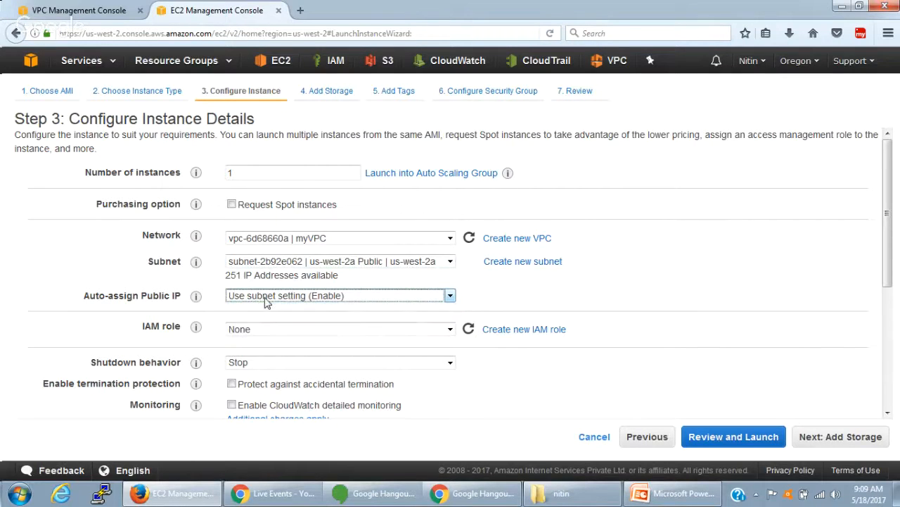
{"action": "left_click", "coordinate": [475, 293]}
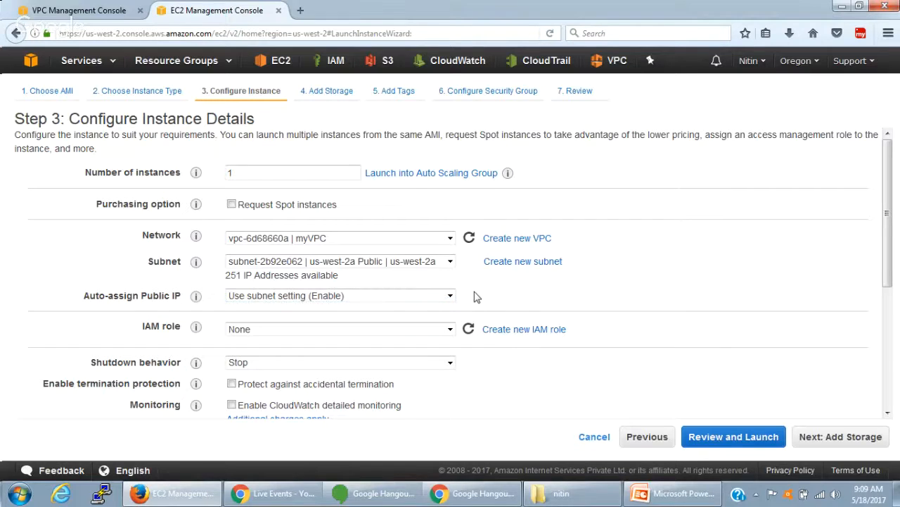
- Expand the instance's Advanced Details and begin its user data script with the line #!/bin/bash
{"action": "scroll", "coordinate": [475, 296], "scroll_direction": "down", "scroll_amount": 3}
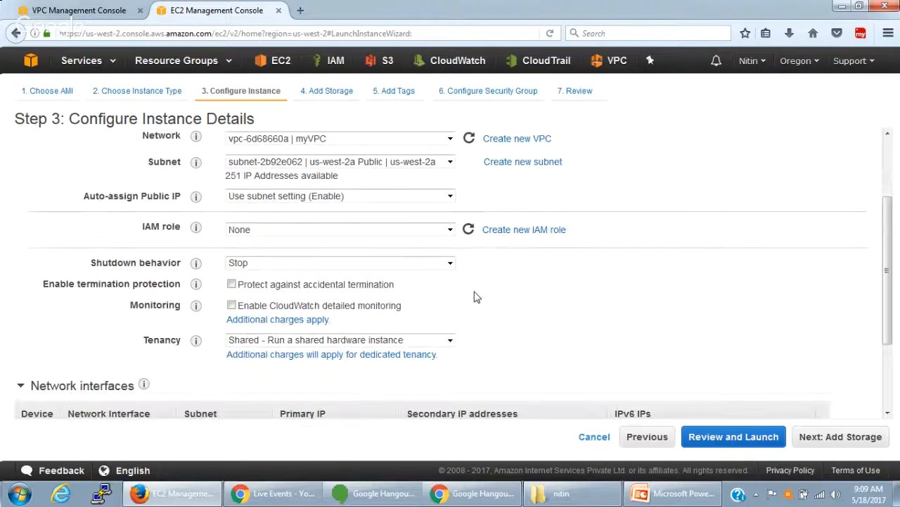
{"action": "scroll", "coordinate": [385, 169], "scroll_direction": "down", "scroll_amount": 1}
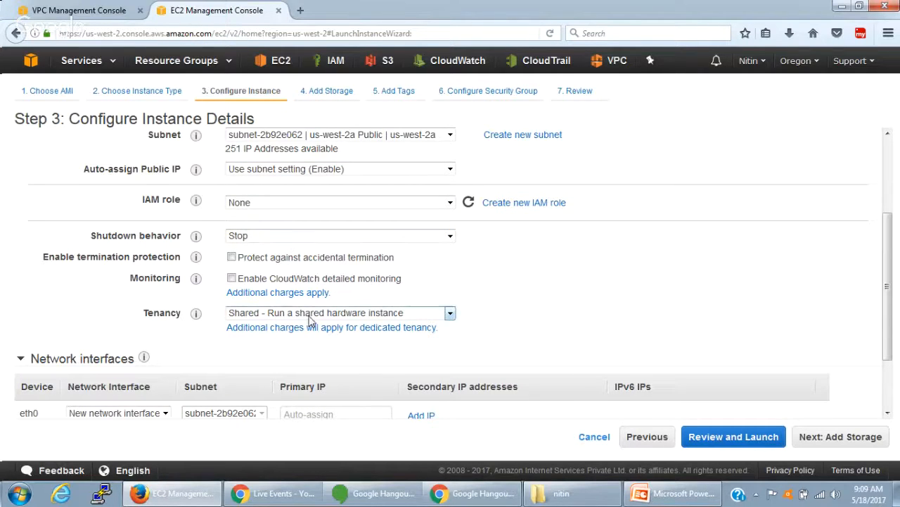
{"action": "scroll", "coordinate": [334, 343], "scroll_direction": "down", "scroll_amount": 1}
{"action": "scroll", "coordinate": [335, 345], "scroll_direction": "down", "scroll_amount": 2}
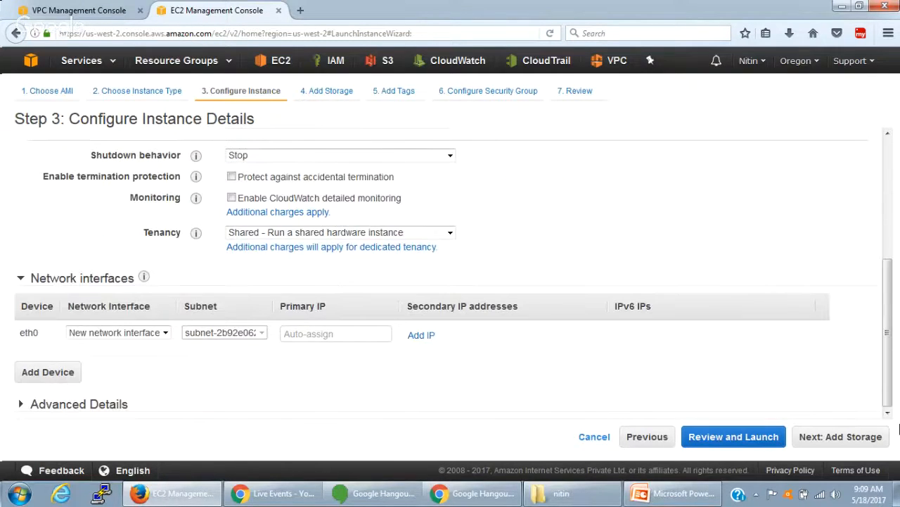
{"action": "left_click", "coordinate": [62, 404]}
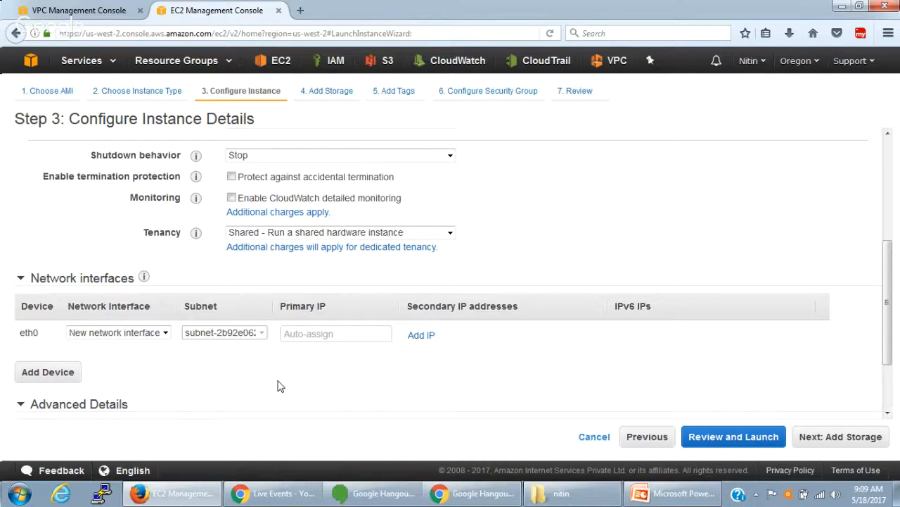
{"action": "scroll", "coordinate": [277, 384], "scroll_direction": "down", "scroll_amount": 1}
{"action": "scroll", "coordinate": [278, 386], "scroll_direction": "down", "scroll_amount": 1}
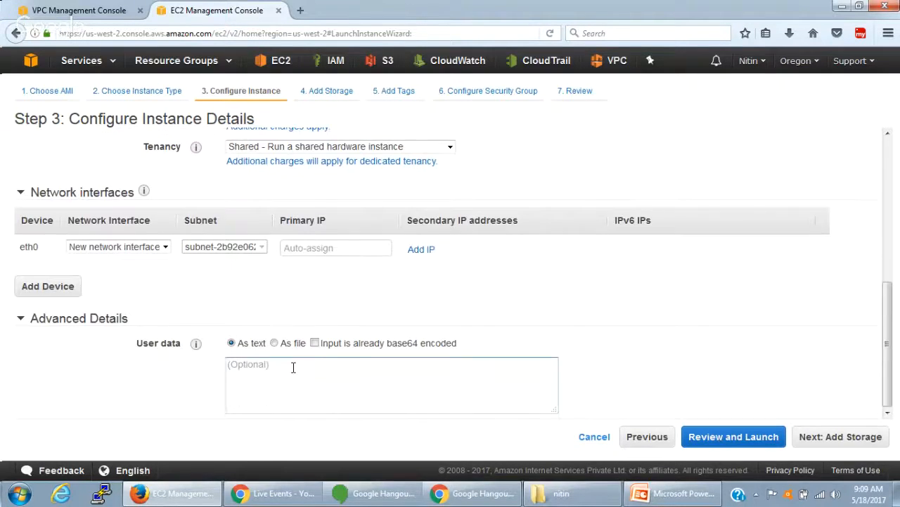
{"action": "type", "text": "#!"}
{"action": "key", "text": "BackSpace"}
{"action": "type", "text": "!/bin"}
{"action": "type", "text": "/bash"}
- Add the lines yum install httpd -y and yum update -y to the user data script
{"action": "type", "text": "yum inst"}
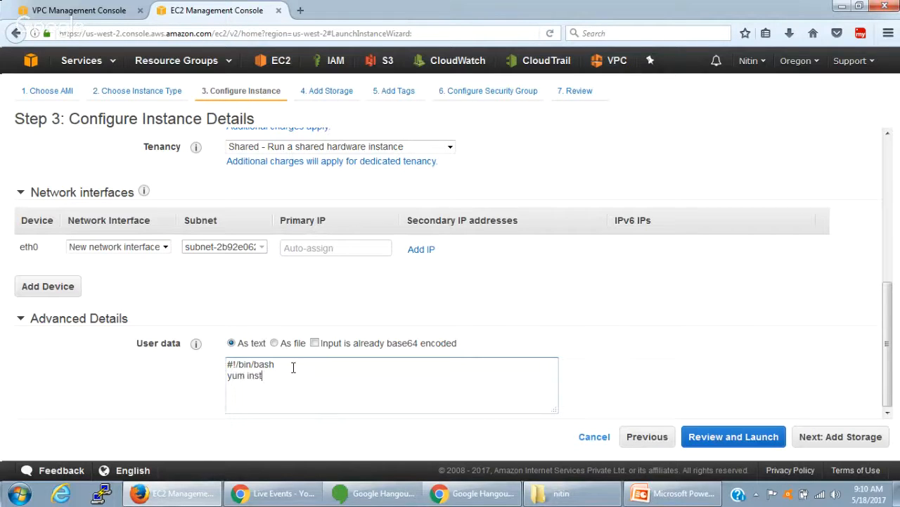
{"action": "type", "text": "all httpd -y"}
{"action": "key", "text": "Return"}
{"action": "type", "text": "yum update -y"}
{"action": "key", "text": "Return"}
- Add chkconfig httpd on to the user data script, with service httpd start on the line before it
{"action": "type", "text": "chc"}
{"action": "key", "text": "BackSpace"}
{"action": "type", "text": "kconfig"}
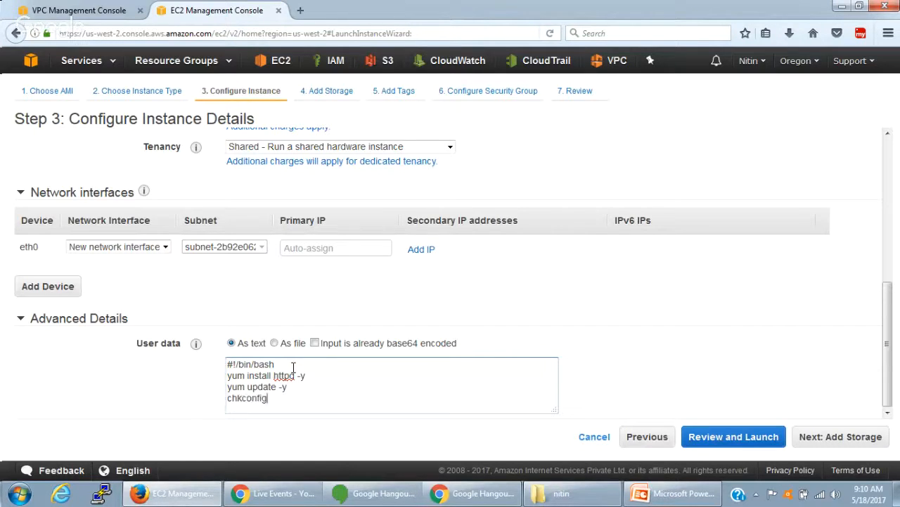
{"action": "type", "text": " httpd on"}
{"action": "key", "text": "Up"}
{"action": "key", "text": "Return"}
{"action": "type", "text": "serve"}
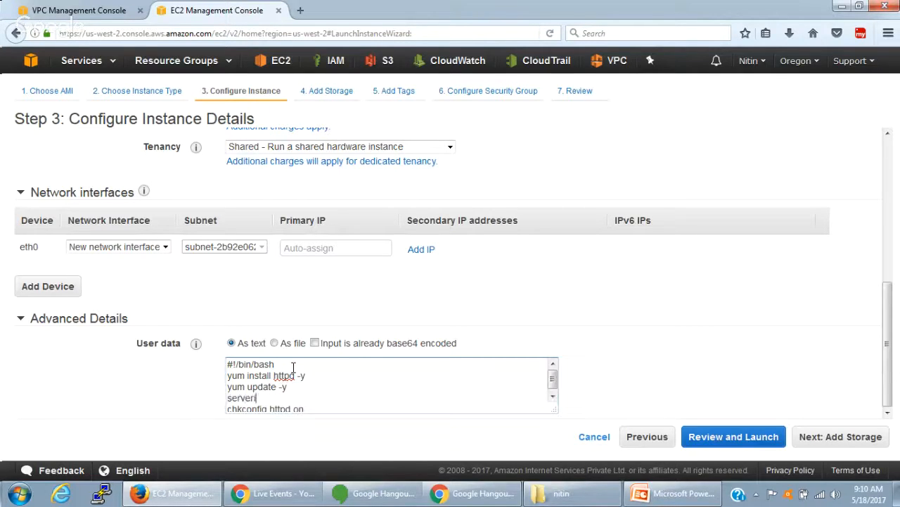
{"action": "key", "text": "BackSpace"}
{"action": "type", "text": "ice httpd start"}
{"action": "key", "text": "Down"}
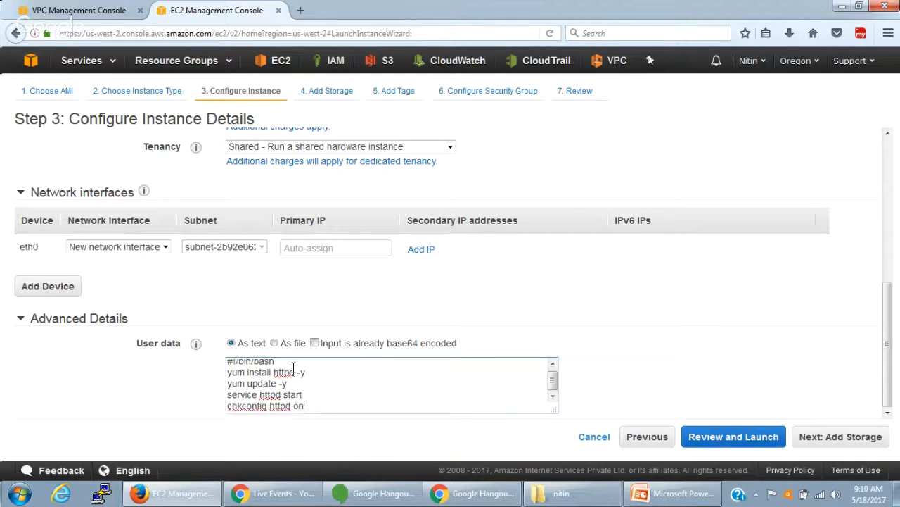
{"action": "key", "text": "Return"}
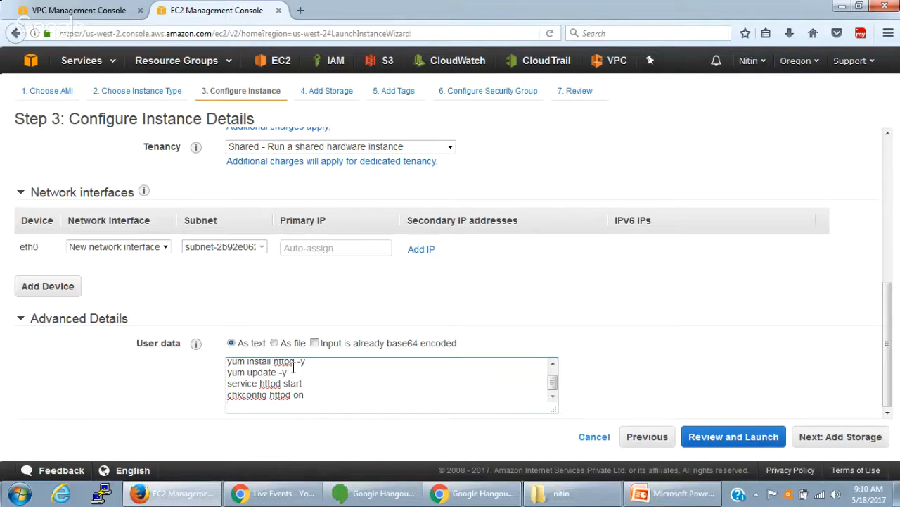
- End the user data script with echo "<html><h1>MyWebServer</h1></html>" > /var/www/html/index.html and look over the whole script
{"action": "type", "text": "ech"}
{"action": "type", "text": "o \"\"<>"}
{"action": "type", "text": "html"}
{"action": "type", "text": "<>"}
{"action": "type", "text": "h1>"}
{"action": "type", "text": "My"}
{"action": "type", "text": "WebS"}
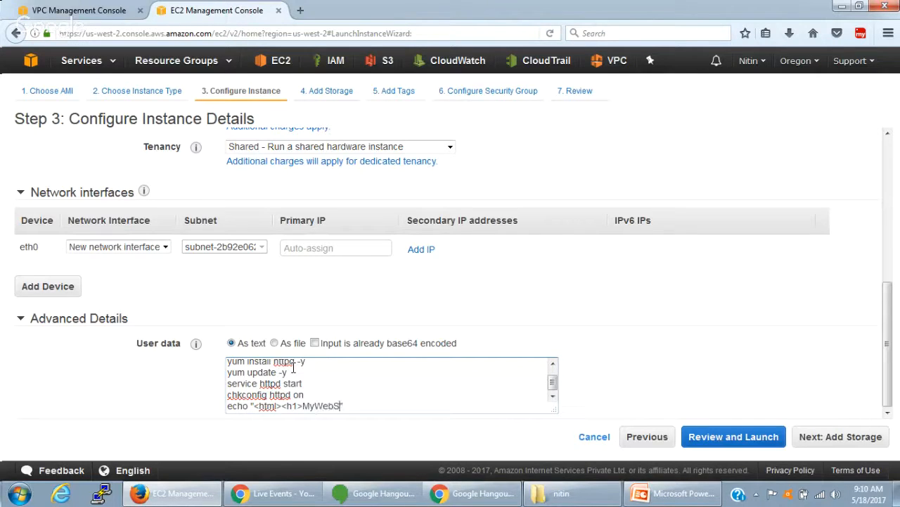
{"action": "type", "text": "erver<>"}
{"action": "type", "text": "/"}
{"action": "type", "text": "h1"}
{"action": "type", "text": "<>"}
{"action": "type", "text": "/html"}
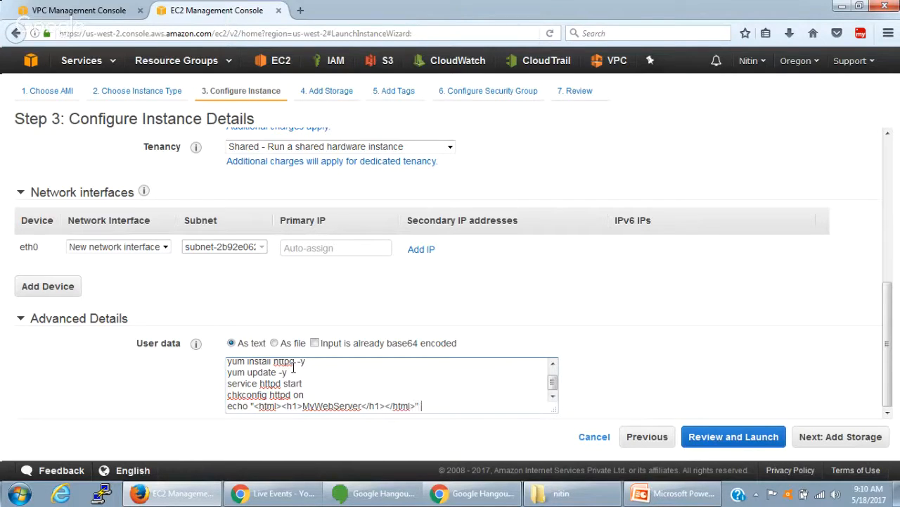
{"action": "type", "text": " > /var/www/html/in"}
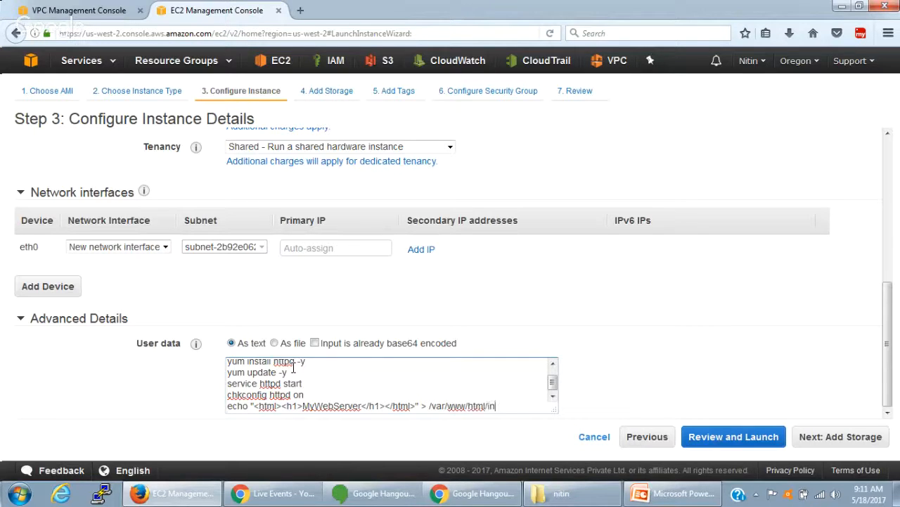
{"action": "type", "text": "dex.html"}
{"action": "left_click_drag", "start_coordinate": [302, 406], "coordinate": [362, 406]}
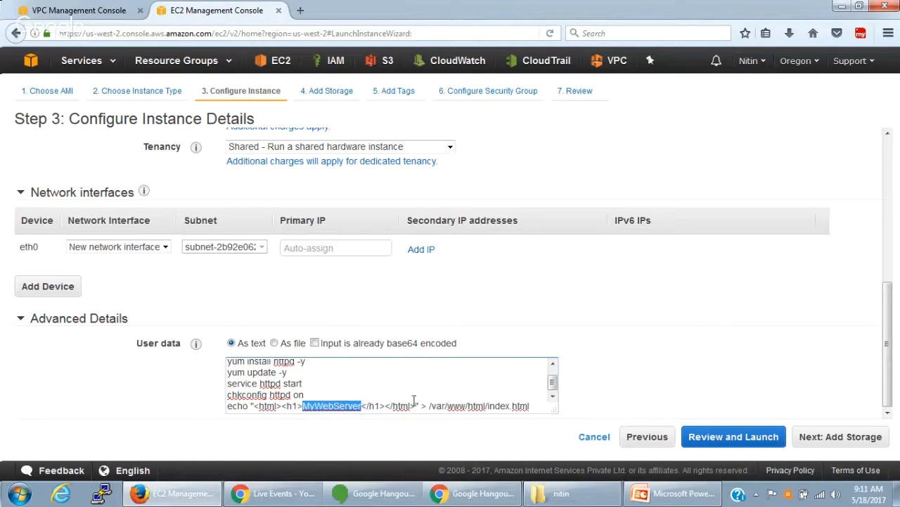
{"action": "scroll", "coordinate": [402, 400], "scroll_direction": "up", "scroll_amount": 1}
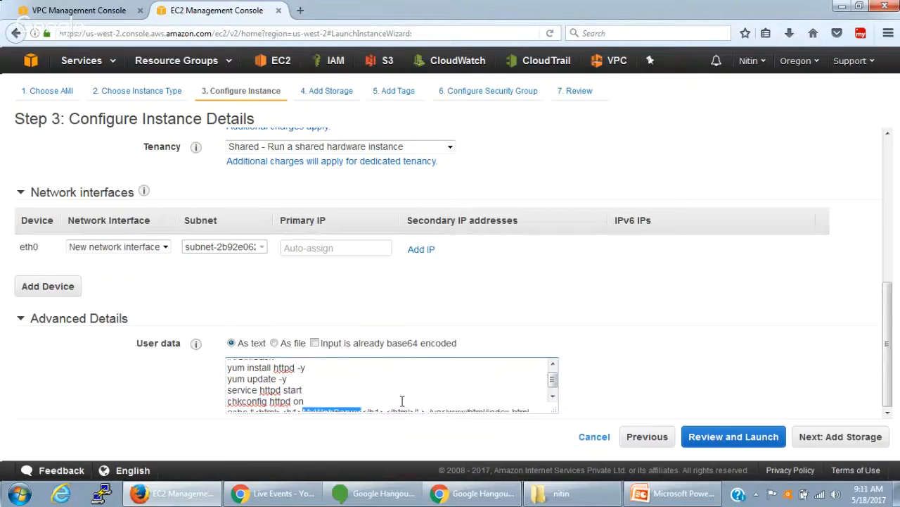
{"action": "scroll", "coordinate": [401, 400], "scroll_direction": "down", "scroll_amount": 1}
{"action": "scroll", "coordinate": [401, 400], "scroll_direction": "up", "scroll_amount": 1}
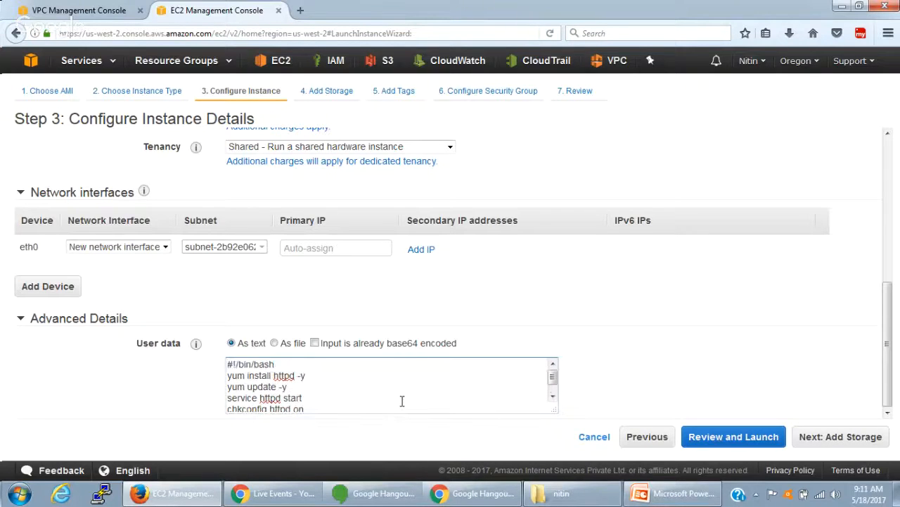
{"action": "scroll", "coordinate": [402, 401], "scroll_direction": "down", "scroll_amount": 1}
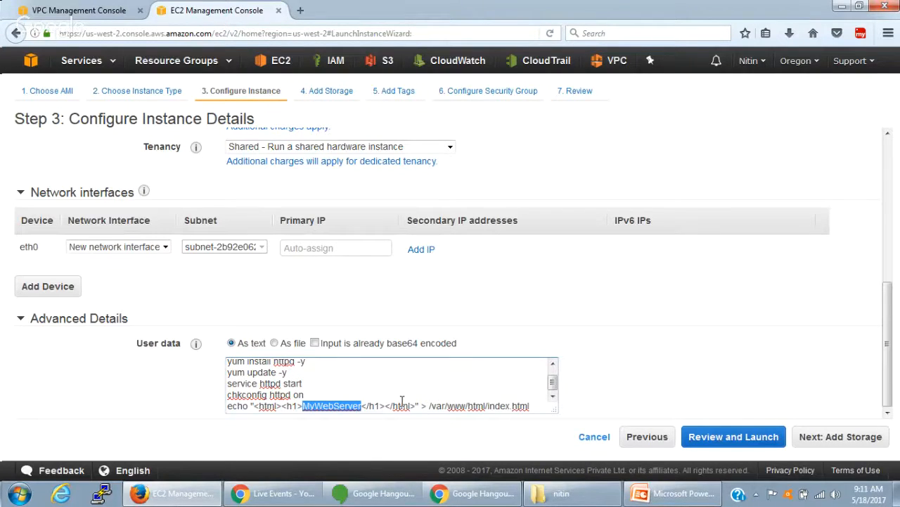
- Accept the default storage settings and enter Name as the key of the instance's first tag
{"action": "left_click", "coordinate": [854, 443]}
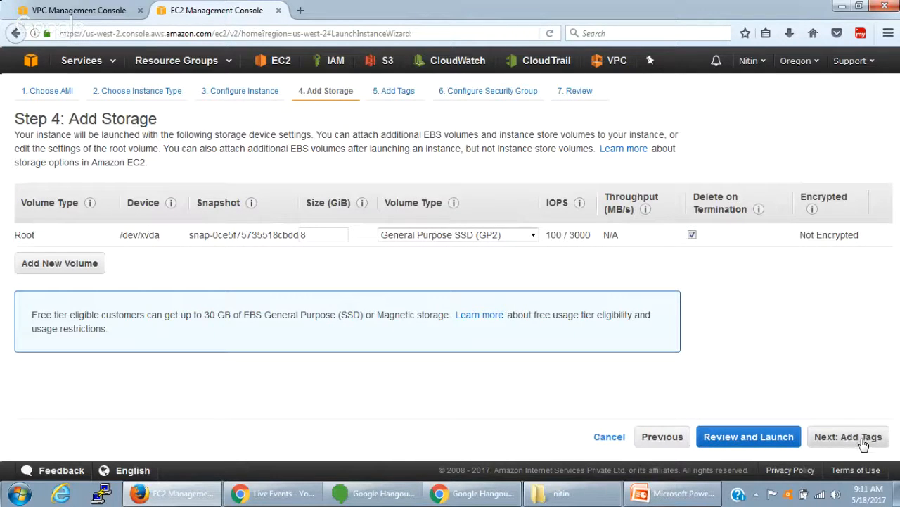
{"action": "left_click", "coordinate": [862, 443]}
{"action": "left_click", "coordinate": [42, 299]}
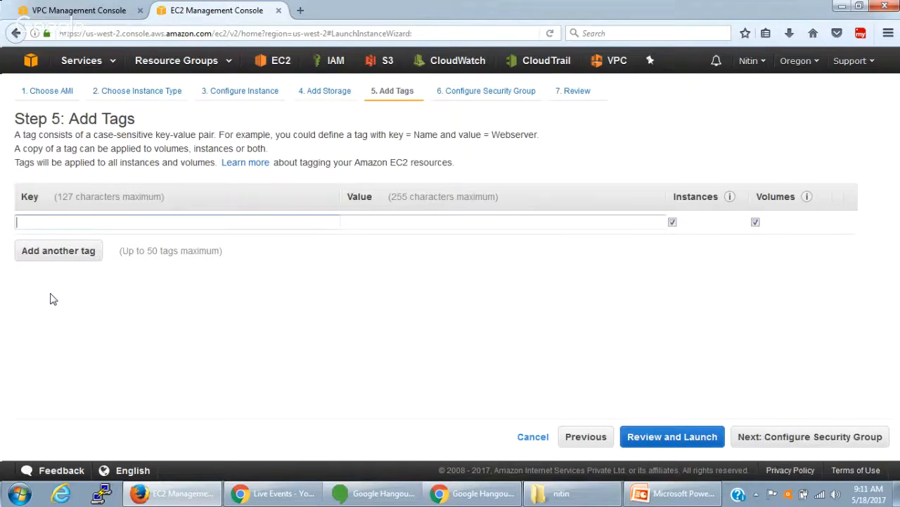
{"action": "type", "text": "Name"}
{"action": "left_click", "coordinate": [378, 224]}
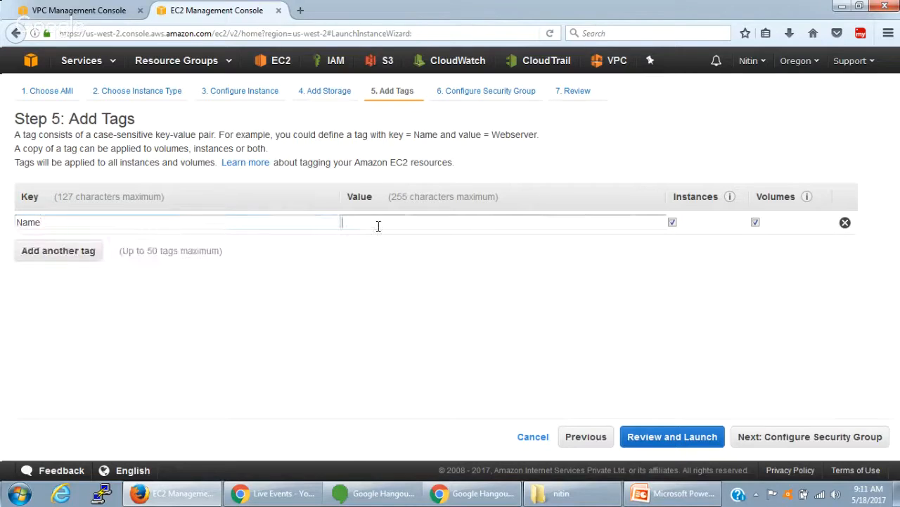
{"action": "type", "text": "Public EC2"}
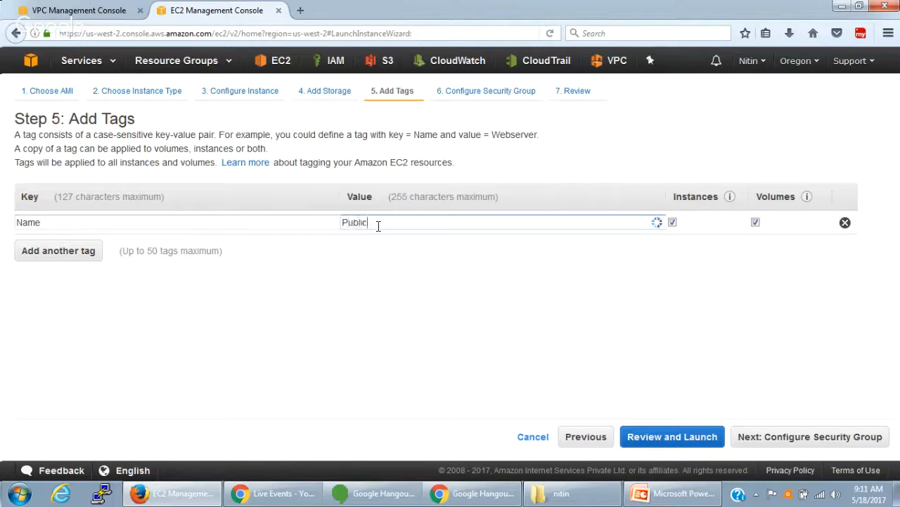
{"action": "key", "text": "BackSpace"}
{"action": "key", "text": "BackSpace"}
{"action": "type", "text": "C2"}
- Set the Name tag's value to My WebServer and continue to the security group configuration
{"action": "key", "text": "ctrl+a"}
{"action": "type", "text": "My WebServer"}
{"action": "left_click", "coordinate": [772, 436]}
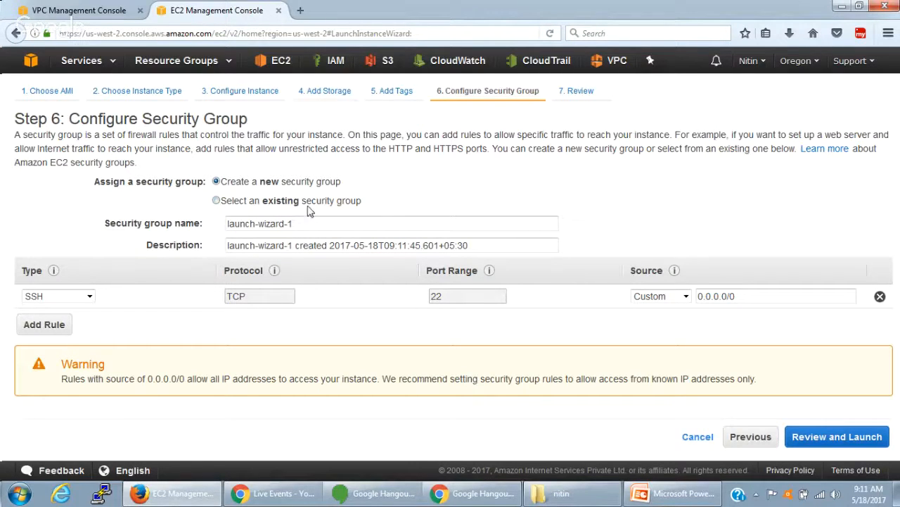
- Name the instance's new security group mySG
{"action": "left_click_drag", "start_coordinate": [307, 226], "coordinate": [212, 225]}
{"action": "type", "text": "myS"}
{"action": "type", "text": "G"}
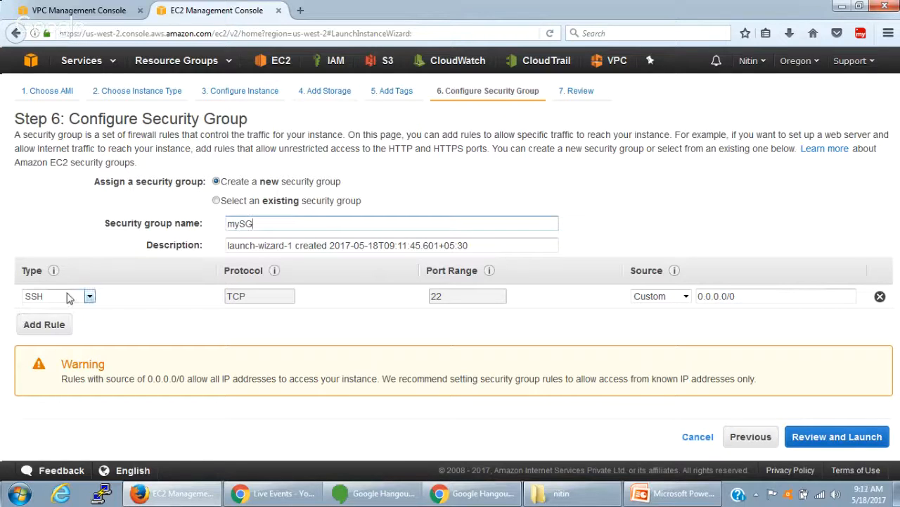
- Add an inbound HTTP rule to the new security group
{"action": "left_click", "coordinate": [61, 327]}
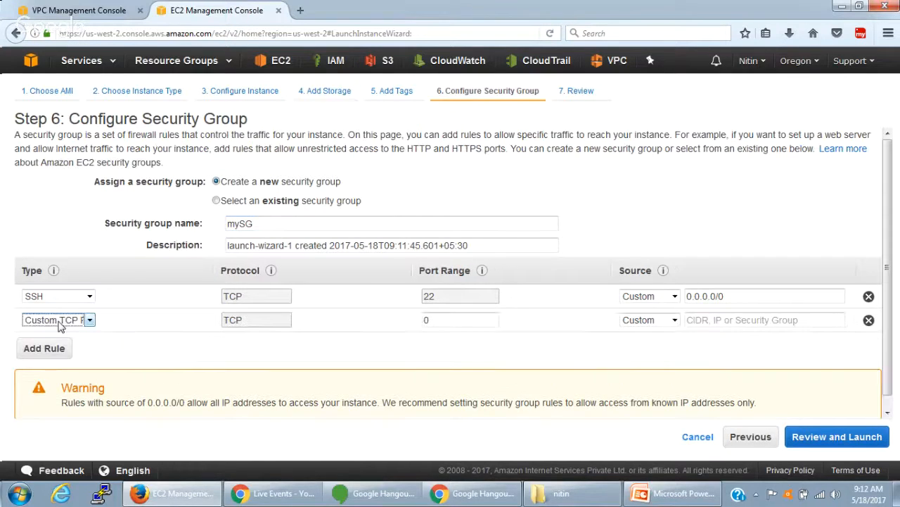
{"action": "scroll", "coordinate": [61, 321], "scroll_direction": "down", "scroll_amount": 1}
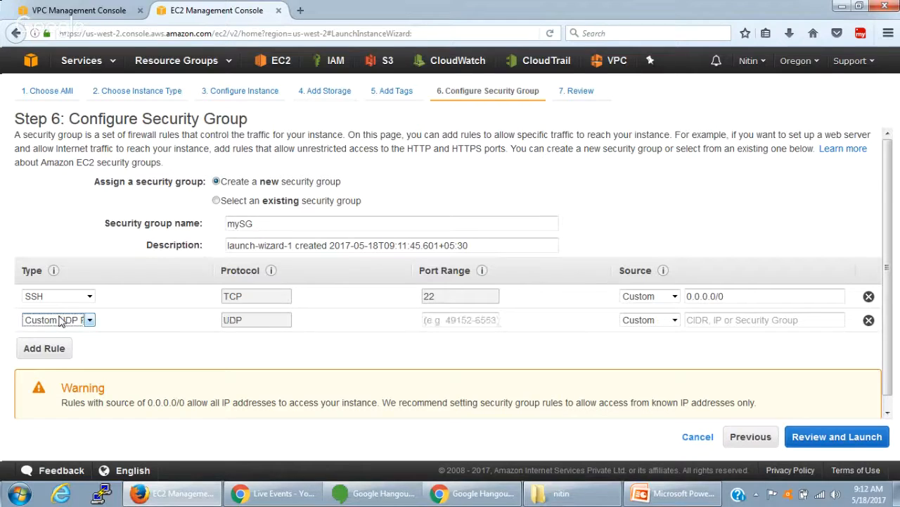
{"action": "scroll", "coordinate": [62, 321], "scroll_direction": "up", "scroll_amount": 1}
{"action": "key", "text": "h"}
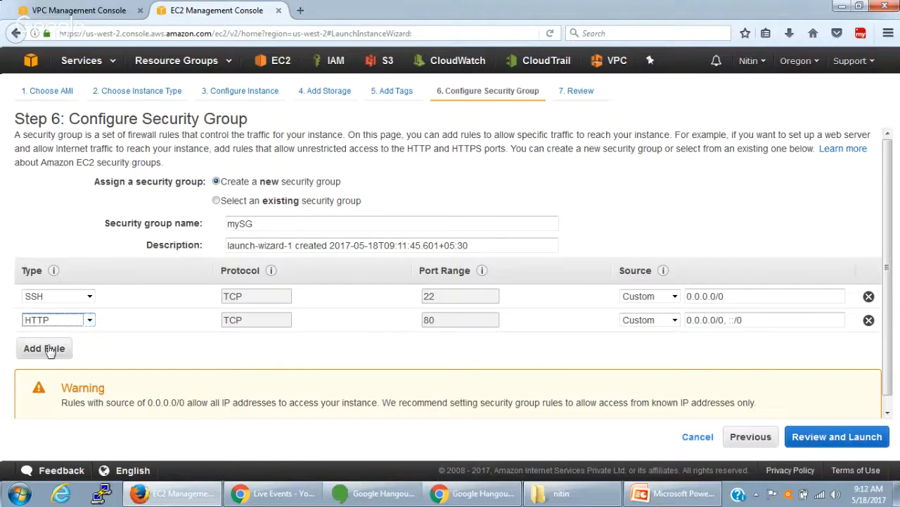
- Add a third inbound rule of type HTTPS to the security group
{"action": "left_click", "coordinate": [49, 346]}
{"action": "left_click", "coordinate": [50, 346]}
{"action": "left_click", "coordinate": [49, 346]}
{"action": "key", "text": "h"}
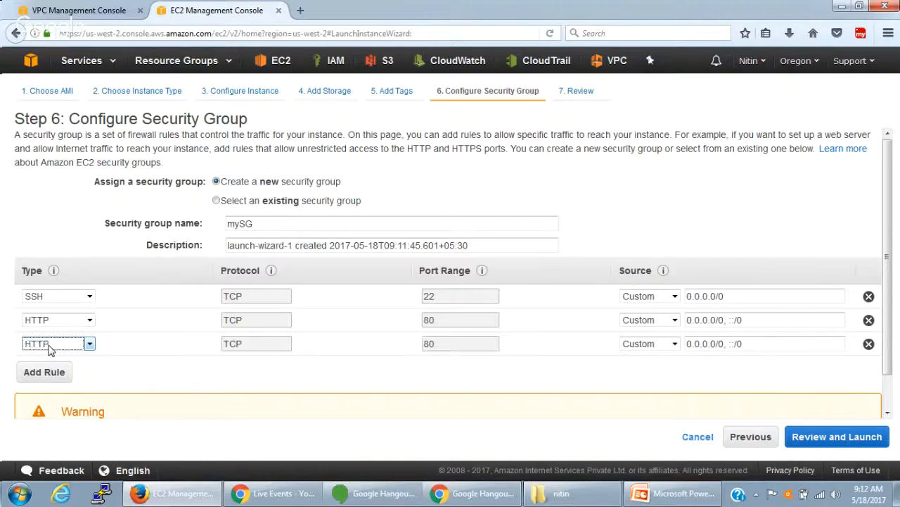
{"action": "key", "text": "Down"}
{"action": "key", "text": "Up"}
{"action": "key", "text": "Up"}
{"action": "key", "text": "Down"}
{"action": "key", "text": "h"}
{"action": "left_click", "coordinate": [100, 371]}
- Rename the security group as myWebSG
{"action": "double_click", "coordinate": [241, 222]}
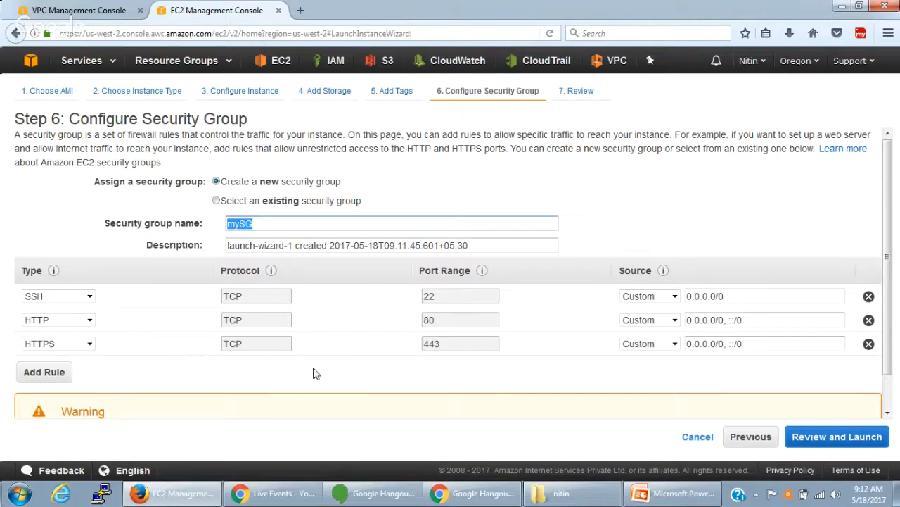
{"action": "left_click", "coordinate": [237, 224]}
{"action": "type", "text": "Web"}
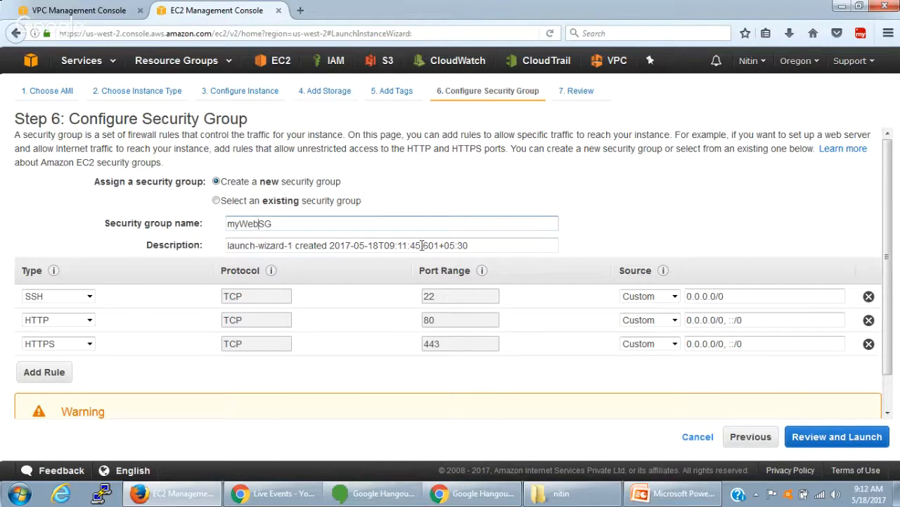
{"action": "mouse_move", "coordinate": [886, 273]}
{"action": "left_mouse_down"}
{"action": "mouse_move", "coordinate": [890, 306]}
{"action": "mouse_move", "coordinate": [889, 269]}
{"action": "left_mouse_up"}
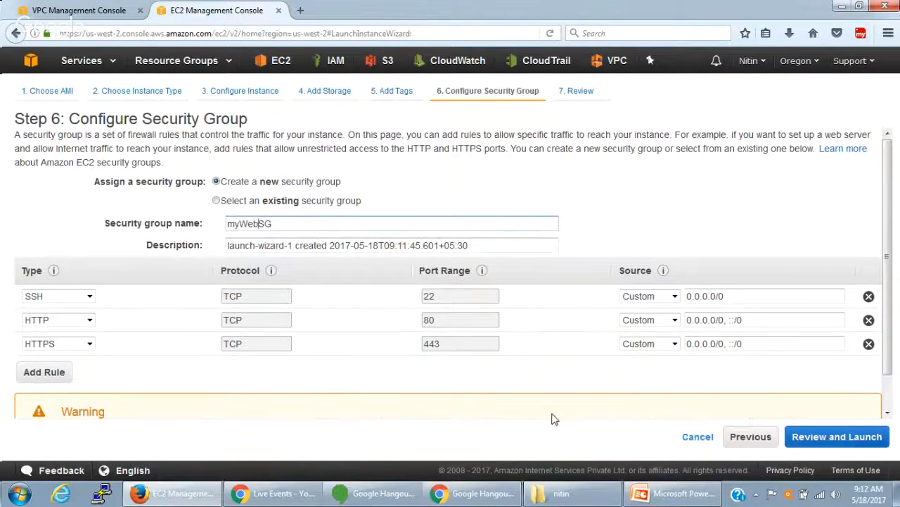
- Review the instance settings and launch the web server with the existing myaccount key pair, acknowledging access to its private key file
{"action": "left_click", "coordinate": [820, 440]}
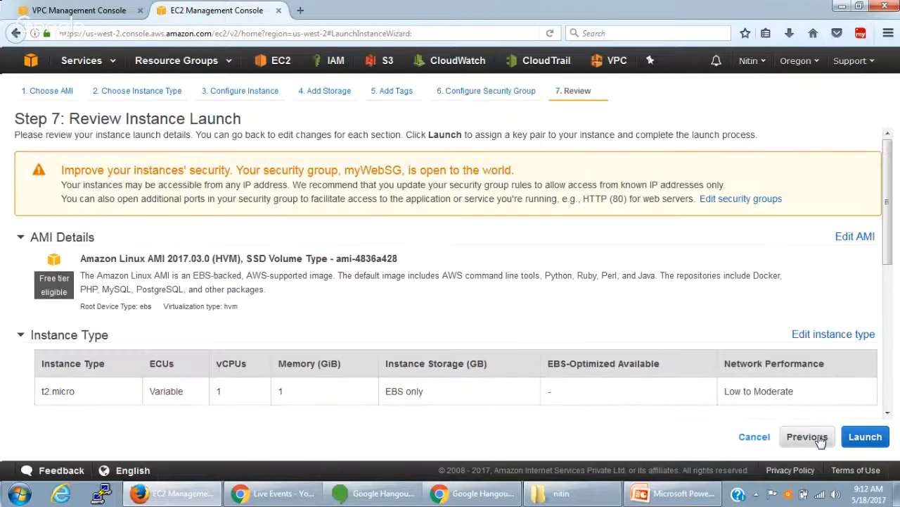
{"action": "scroll", "coordinate": [890, 436], "scroll_direction": "down", "scroll_amount": 5}
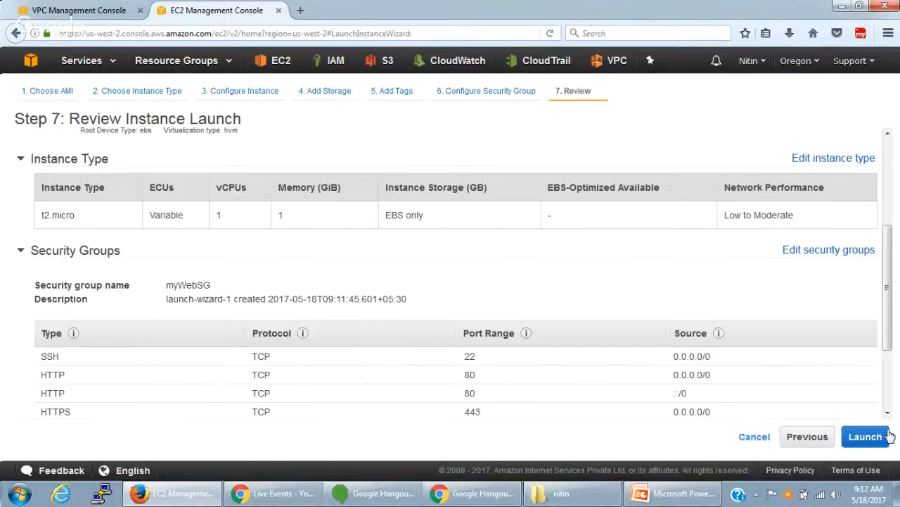
{"action": "left_click", "coordinate": [865, 436]}
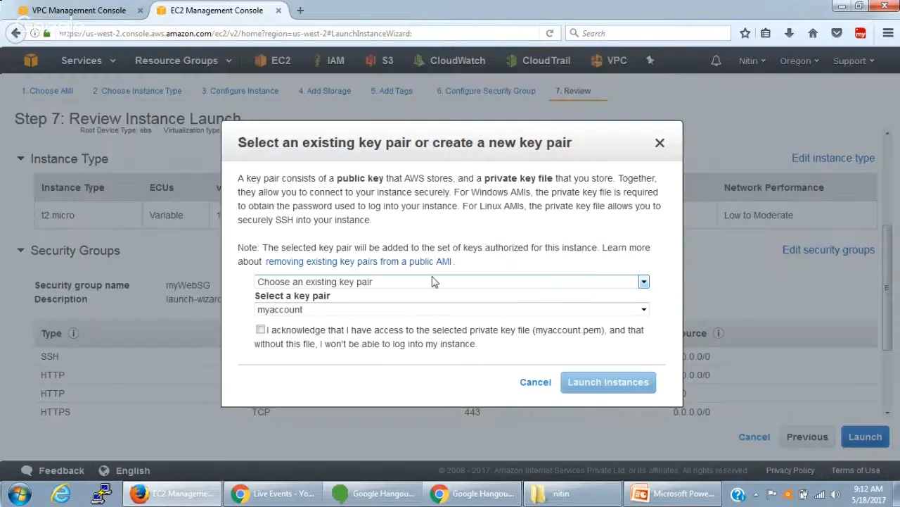
{"action": "left_click", "coordinate": [260, 330]}
{"action": "left_click", "coordinate": [605, 384]}
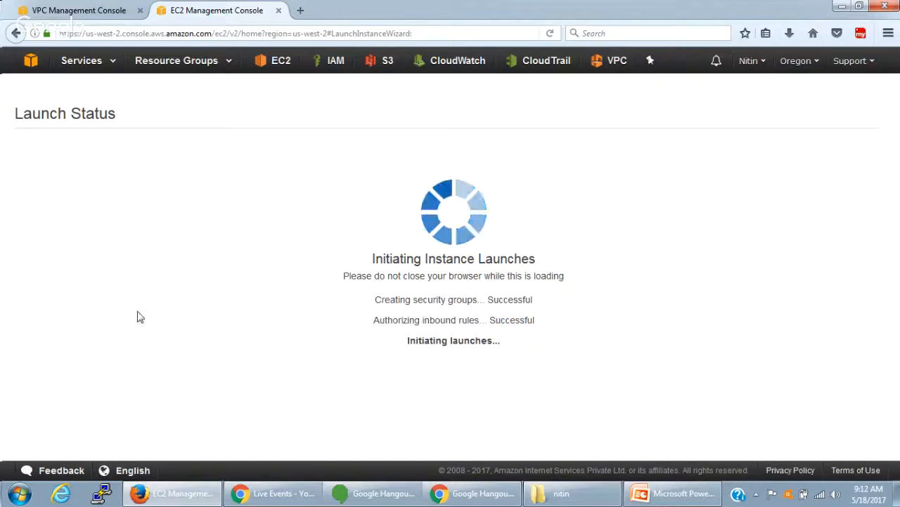
{"action": "left_click", "coordinate": [556, 485]}
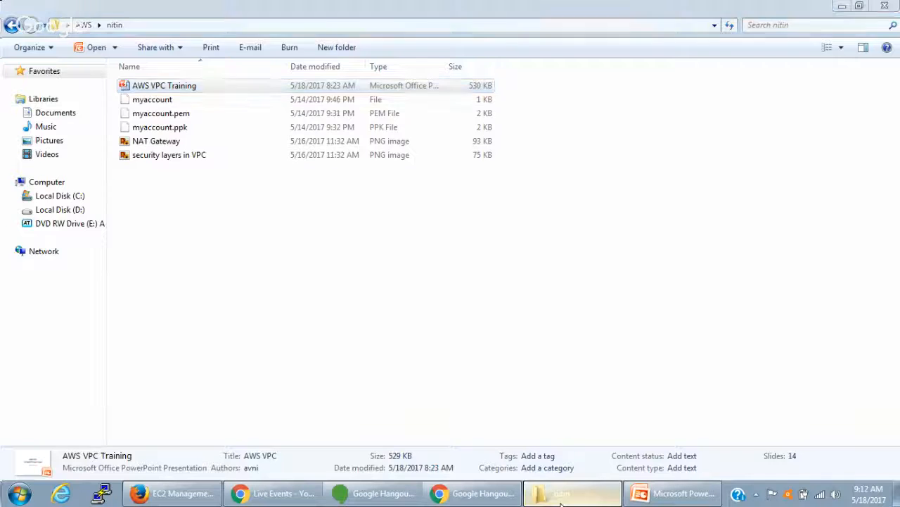
{"action": "left_click", "coordinate": [556, 484]}
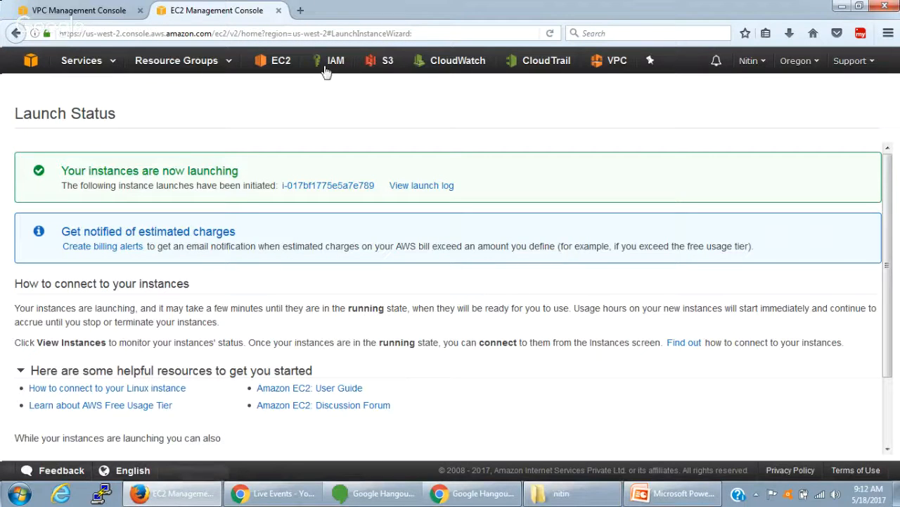
- Start launching another EC2 instance from Amazon Linux AMI 2017.03.0 with the t2.micro type and proceed to the instance details
{"action": "left_click", "coordinate": [279, 63]}
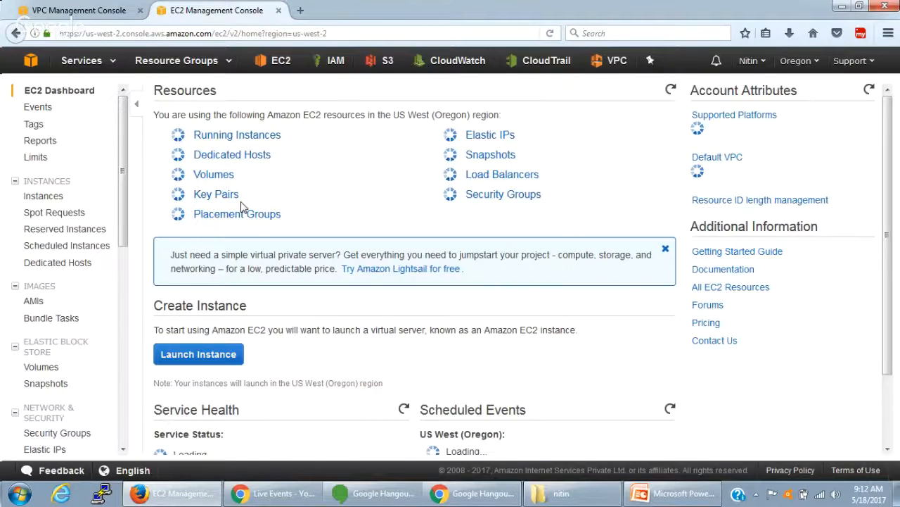
{"action": "left_click", "coordinate": [198, 353]}
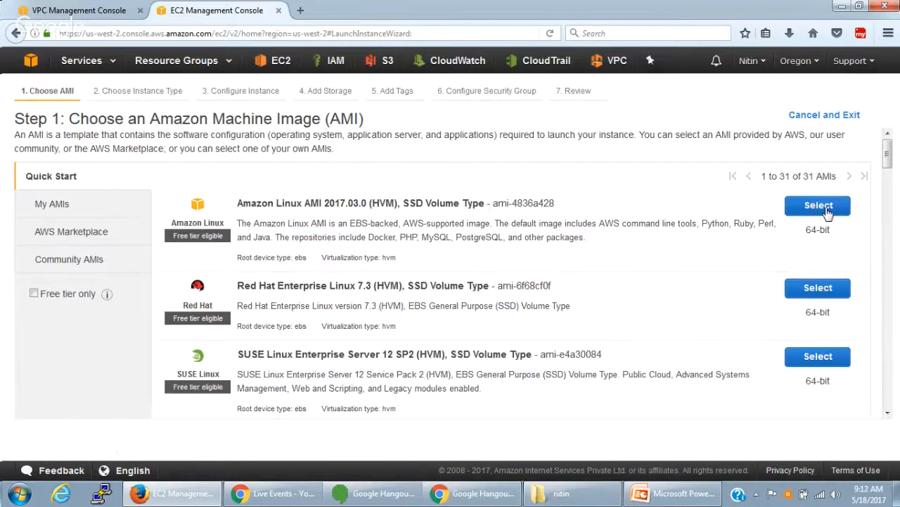
{"action": "left_click", "coordinate": [828, 212]}
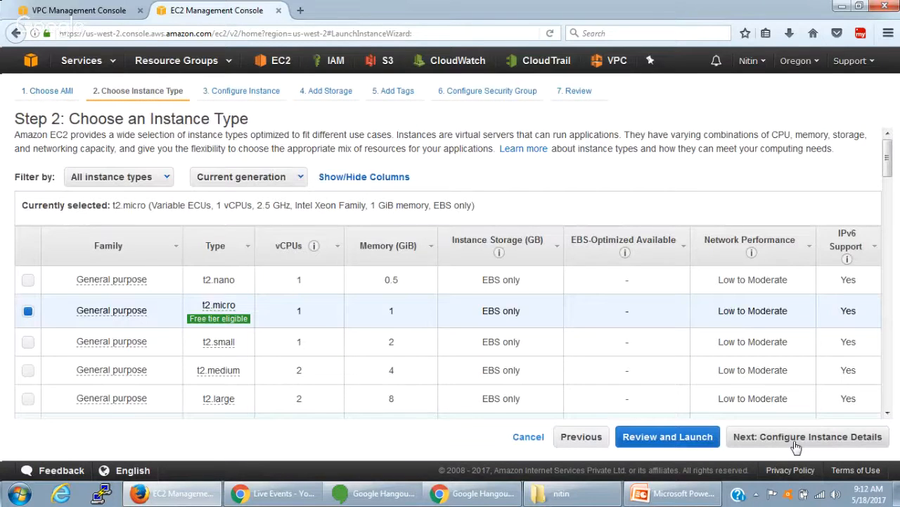
{"action": "left_click", "coordinate": [796, 437]}
- Place the second instance in myVPC's us-west-2b Private subnet and accept the default storage settings
{"action": "left_click", "coordinate": [371, 238]}
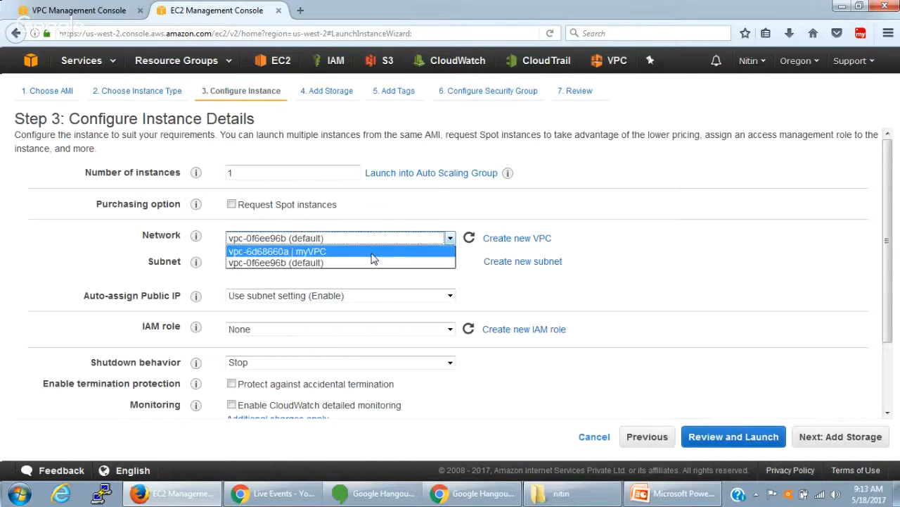
{"action": "left_click", "coordinate": [372, 254]}
{"action": "left_click", "coordinate": [373, 261]}
{"action": "left_click", "coordinate": [374, 287]}
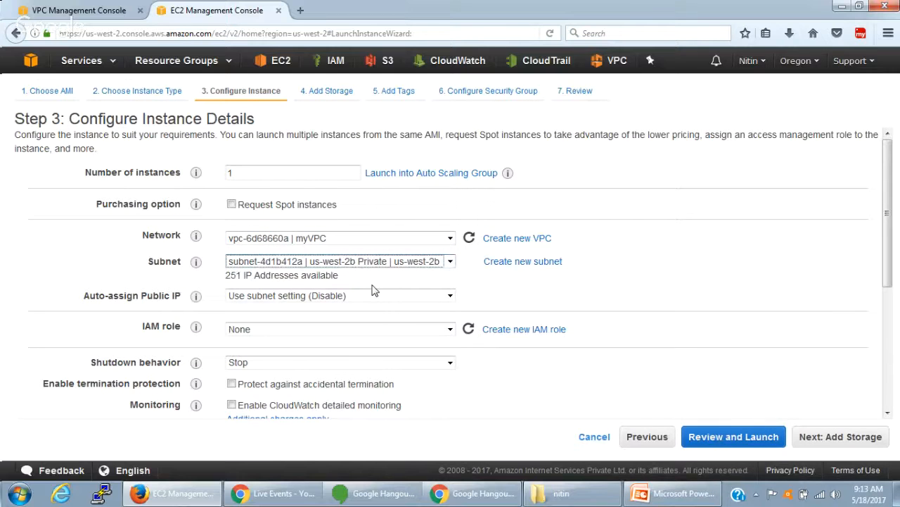
{"action": "scroll", "coordinate": [633, 306], "scroll_direction": "down", "scroll_amount": 5}
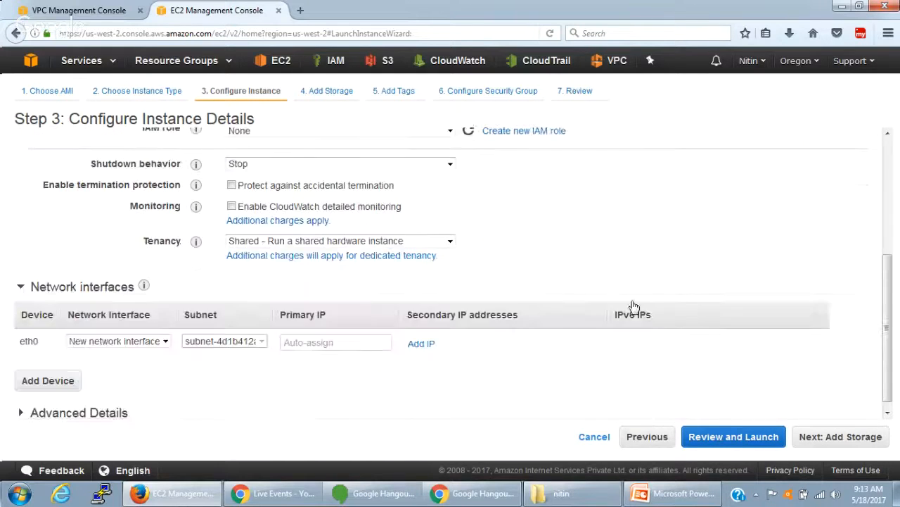
{"action": "left_click", "coordinate": [807, 440]}
{"action": "left_click", "coordinate": [821, 439]}
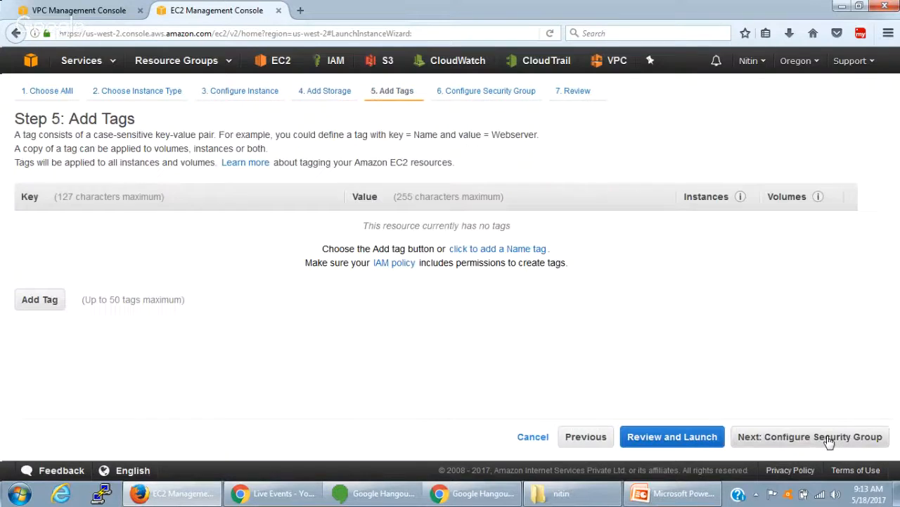
- Tag the instance with key Name and value MyDBServer, and continue to the security group configuration
{"action": "left_click", "coordinate": [39, 299]}
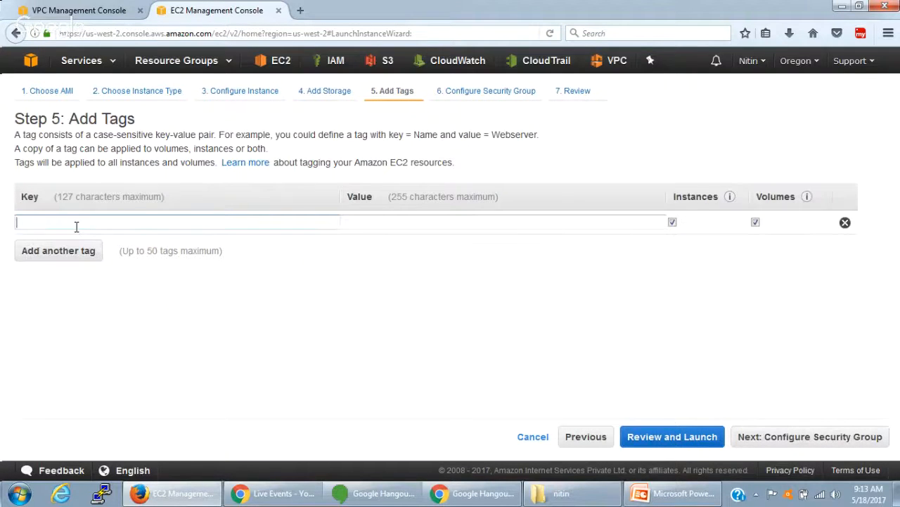
{"action": "type", "text": "Name"}
{"action": "key", "text": "Tab"}
{"action": "type", "text": "M"}
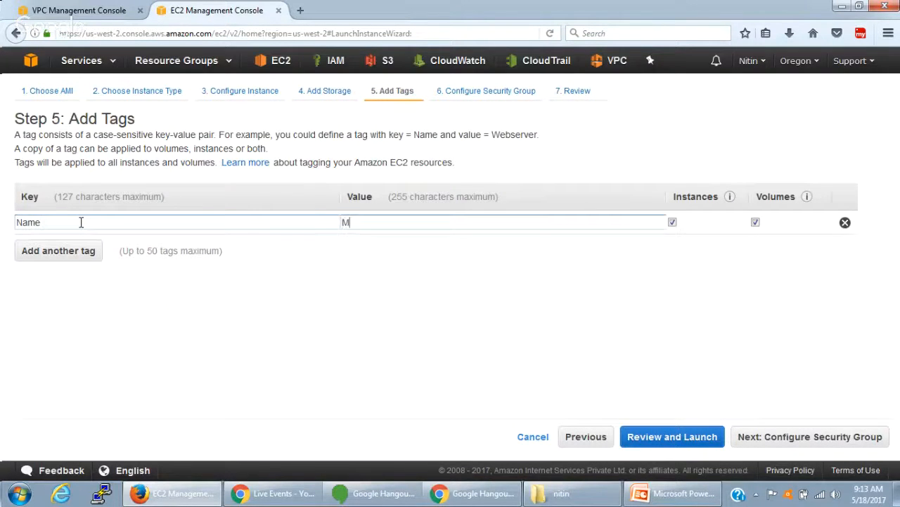
{"action": "type", "text": "yDBServer"}
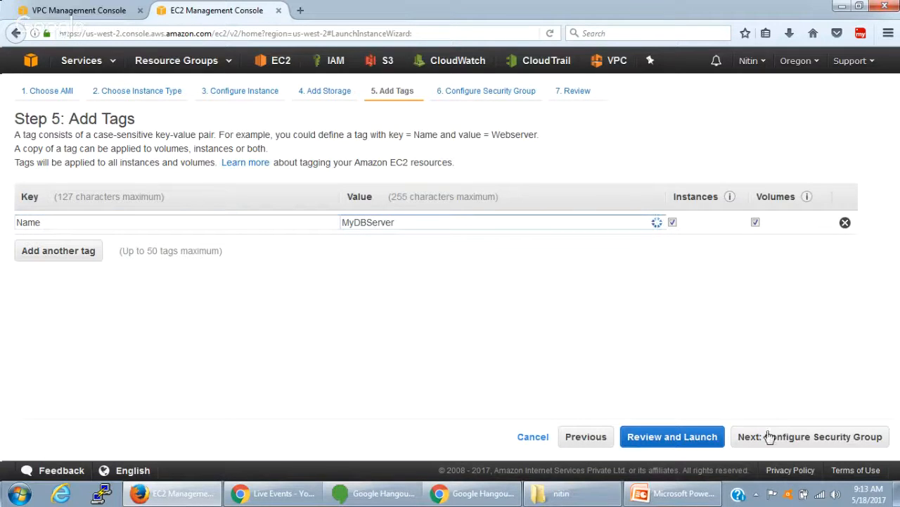
{"action": "left_click", "coordinate": [774, 442]}
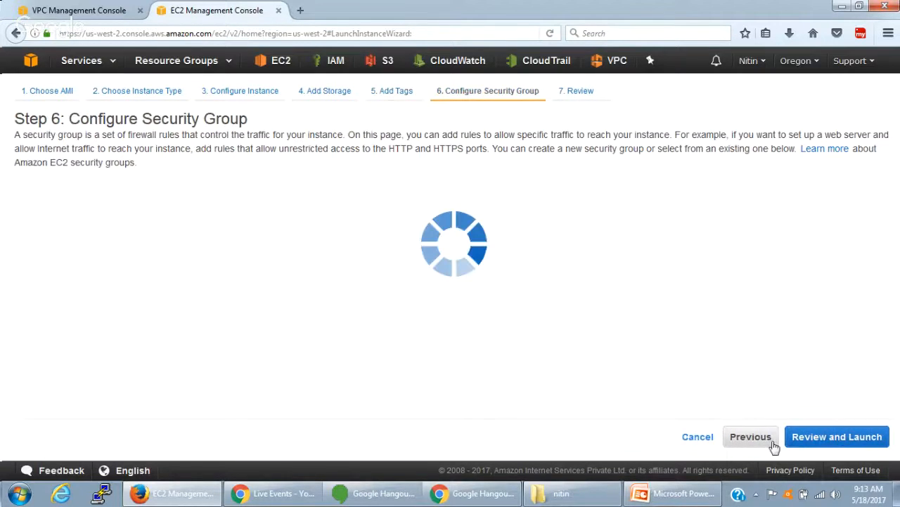
- Name the instance's new security group MyDBSG
{"action": "left_click", "coordinate": [150, 225]}
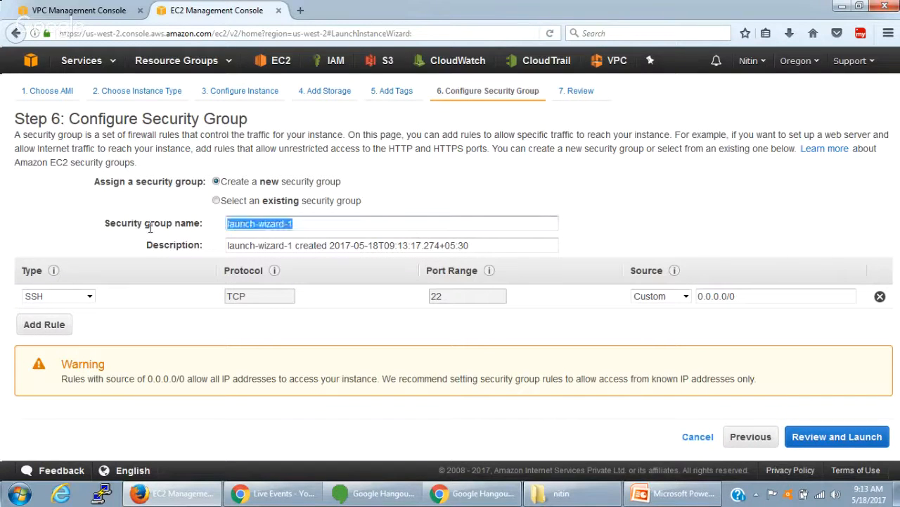
{"action": "type", "text": "MyS"}
{"action": "type", "text": "DBSG"}
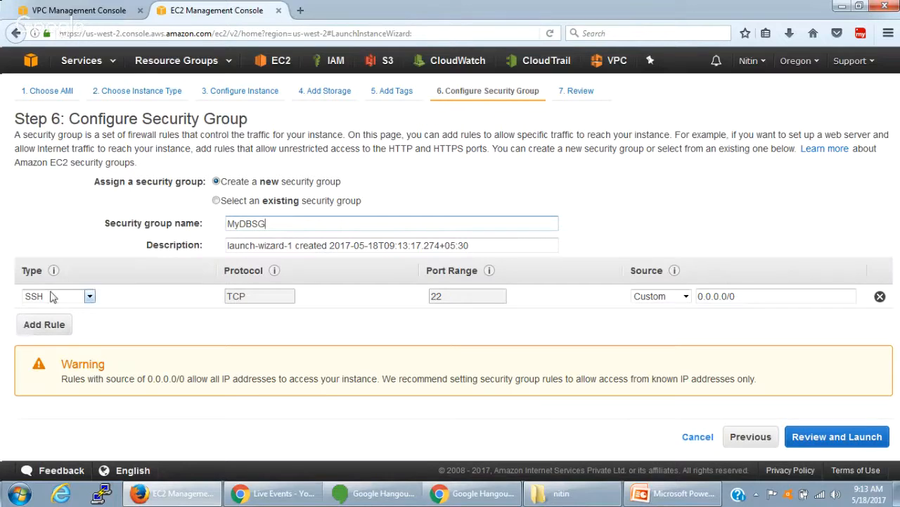
- Add an RDP rule and a MYSQL/Aurora rule to the MyDBSG security group
{"action": "left_click", "coordinate": [55, 330]}
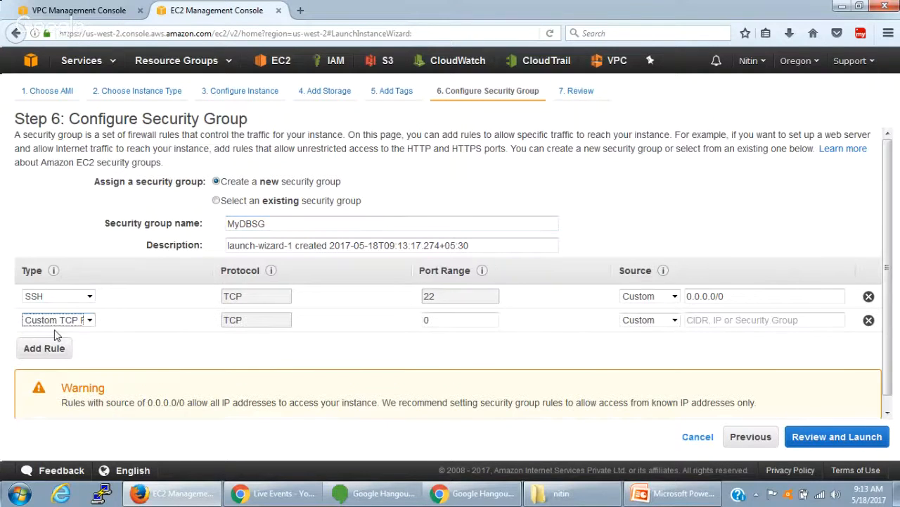
{"action": "key", "text": "r"}
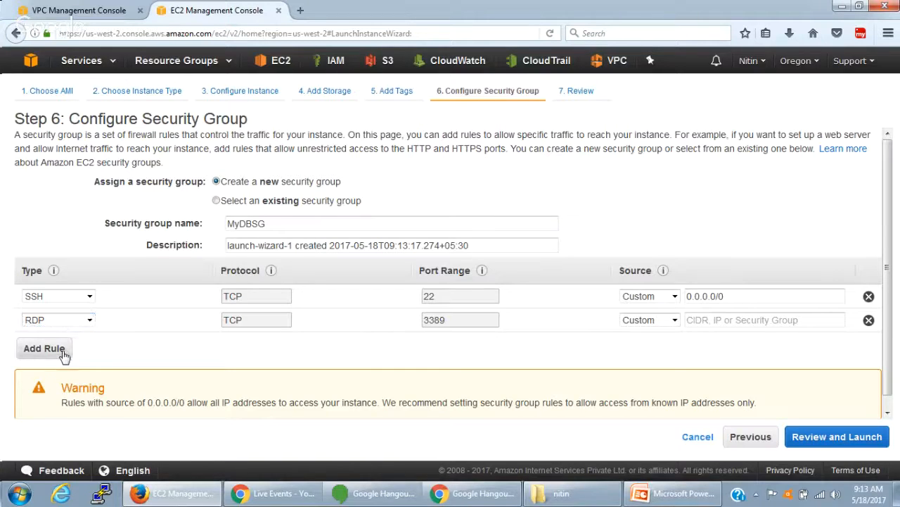
{"action": "left_click", "coordinate": [64, 354]}
{"action": "left_click", "coordinate": [79, 348]}
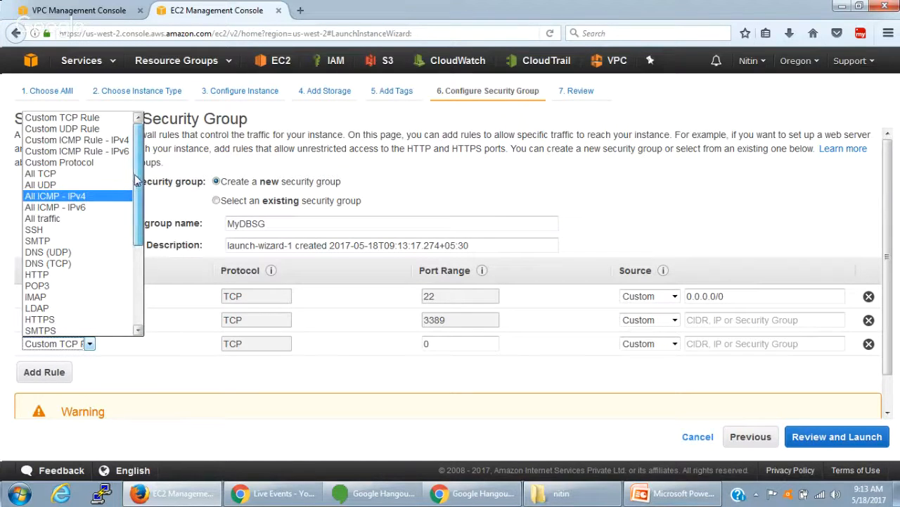
{"action": "left_click_drag", "start_coordinate": [136, 180], "coordinate": [134, 259]}
{"action": "left_click", "coordinate": [78, 265]}
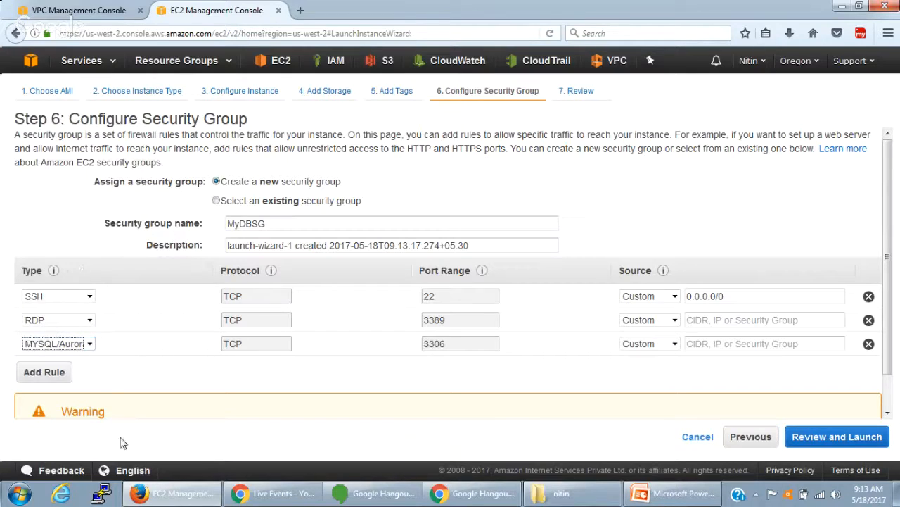
{"action": "left_click", "coordinate": [59, 374]}
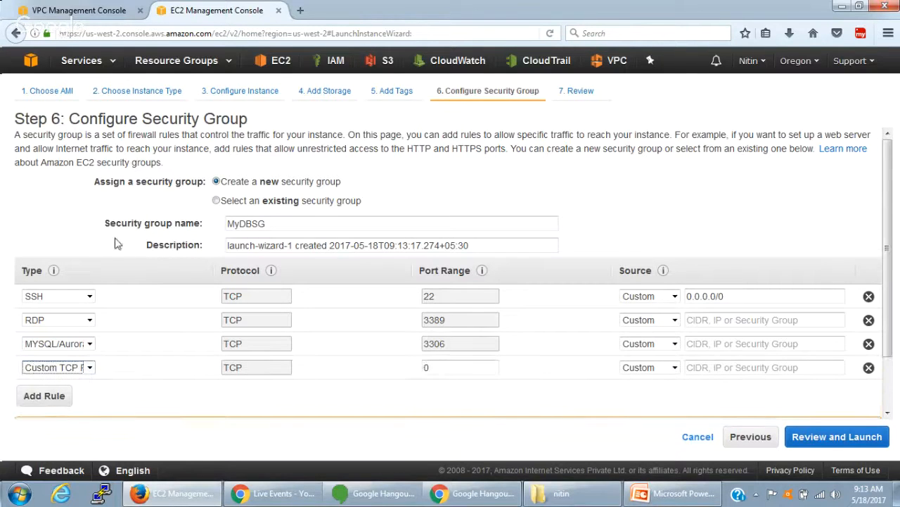
{"action": "left_click", "coordinate": [89, 367]}
{"action": "left_click_drag", "start_coordinate": [138, 204], "coordinate": [131, 294]}
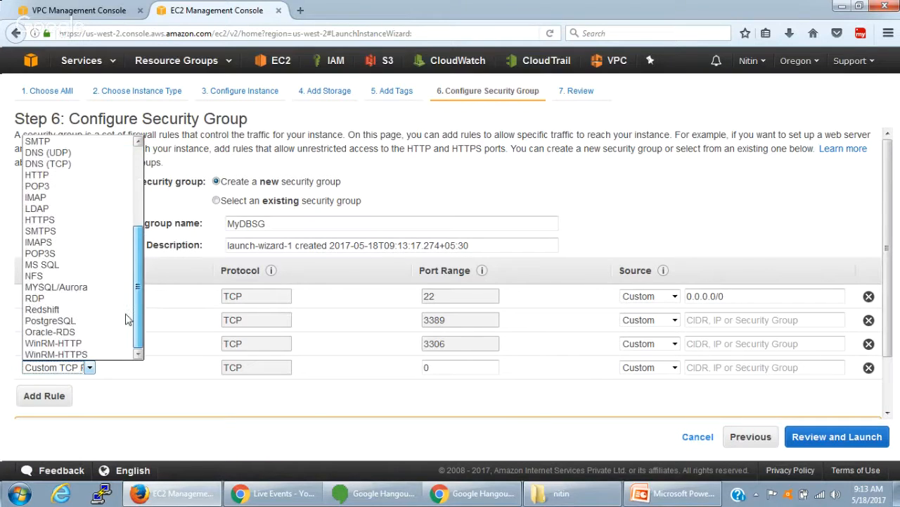
{"action": "left_click", "coordinate": [90, 336]}
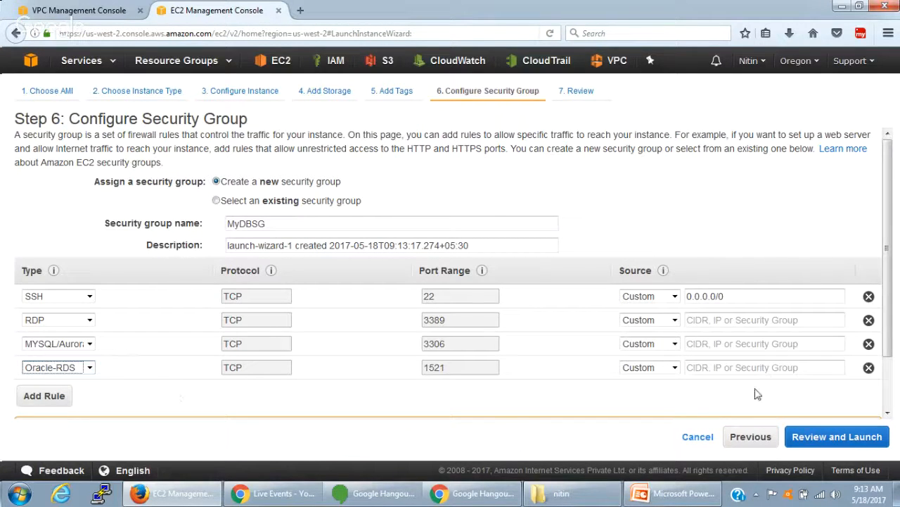
{"action": "left_click", "coordinate": [869, 368]}
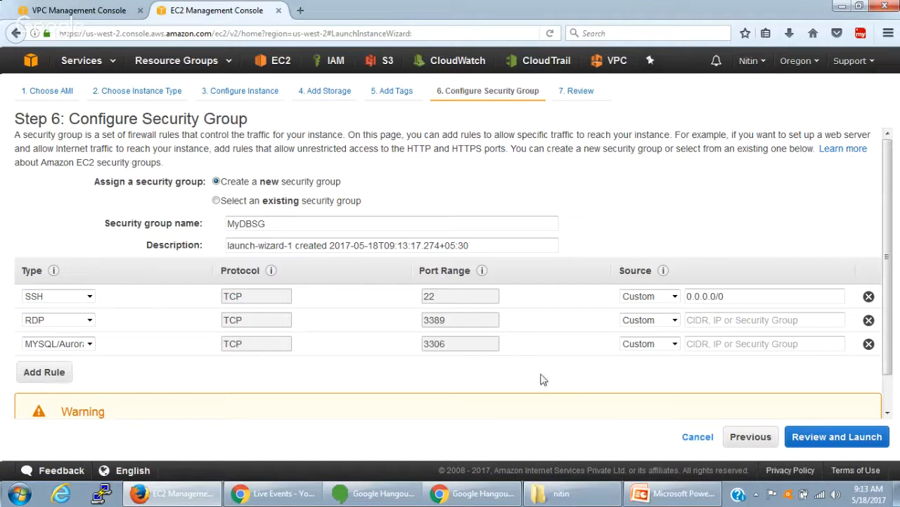
- Try to continue to the launch review with the RDP and MYSQL/Aurora rule sources left empty
{"action": "left_click", "coordinate": [804, 438]}
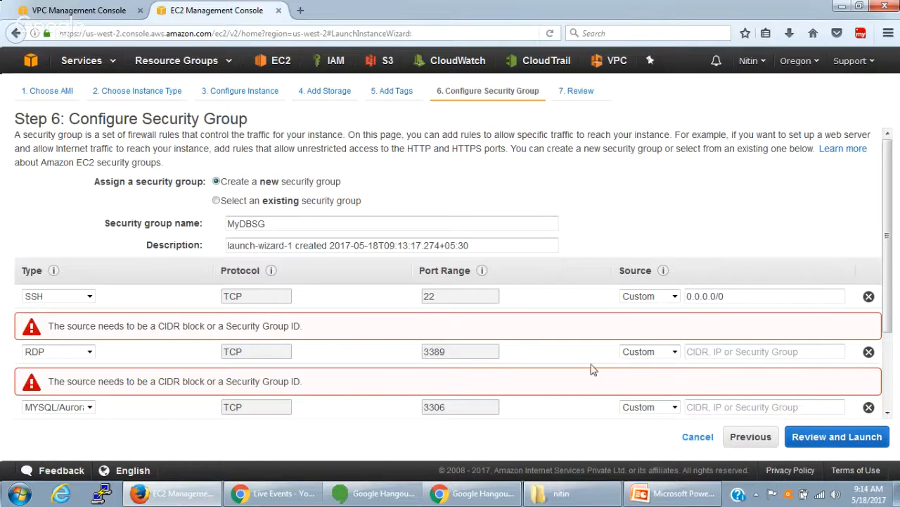
- Set the source of the SSH rule in the MyDBSG security group to 10.0.1.0/24
{"action": "left_click_drag", "start_coordinate": [103, 326], "coordinate": [289, 325]}
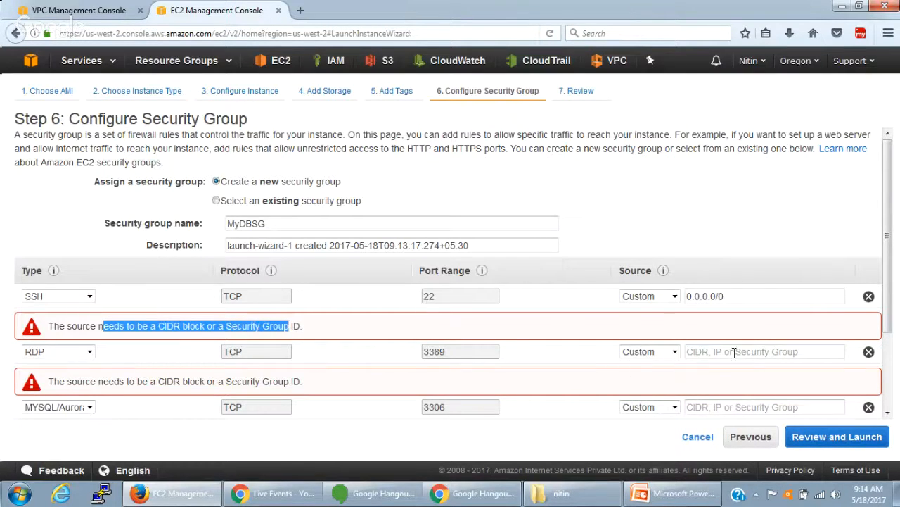
{"action": "left_click", "coordinate": [558, 358]}
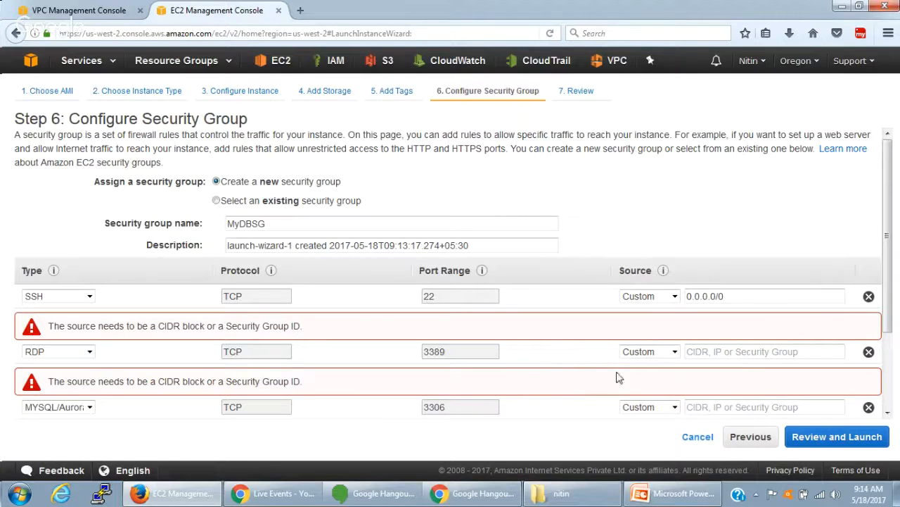
{"action": "left_click", "coordinate": [706, 351]}
{"action": "scroll", "coordinate": [707, 349], "scroll_direction": "down", "scroll_amount": 1}
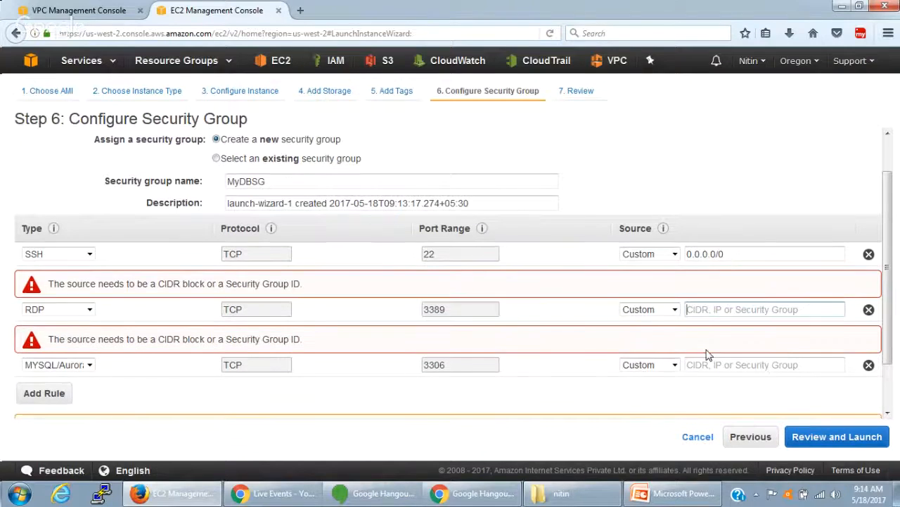
{"action": "scroll", "coordinate": [707, 351], "scroll_direction": "up", "scroll_amount": 1}
{"action": "left_click", "coordinate": [755, 296]}
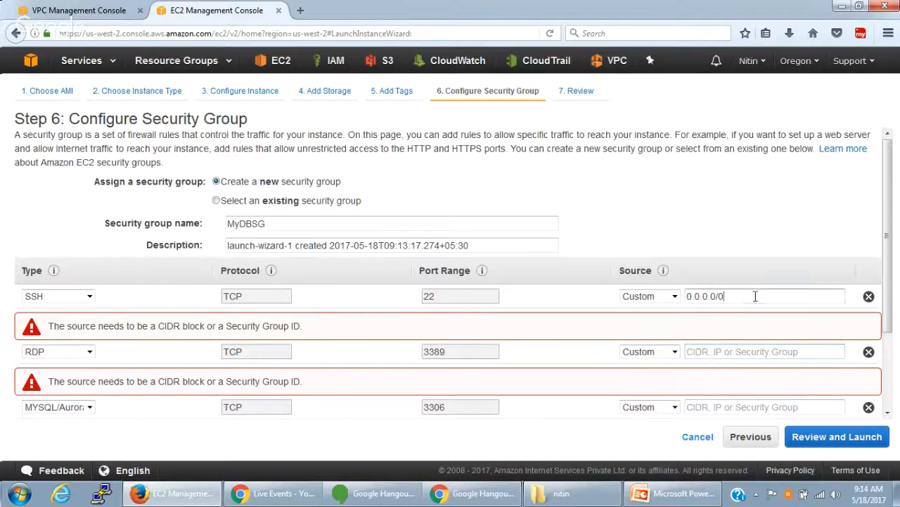
{"action": "left_click_drag", "start_coordinate": [733, 295], "coordinate": [611, 298]}
{"action": "type", "text": "10."}
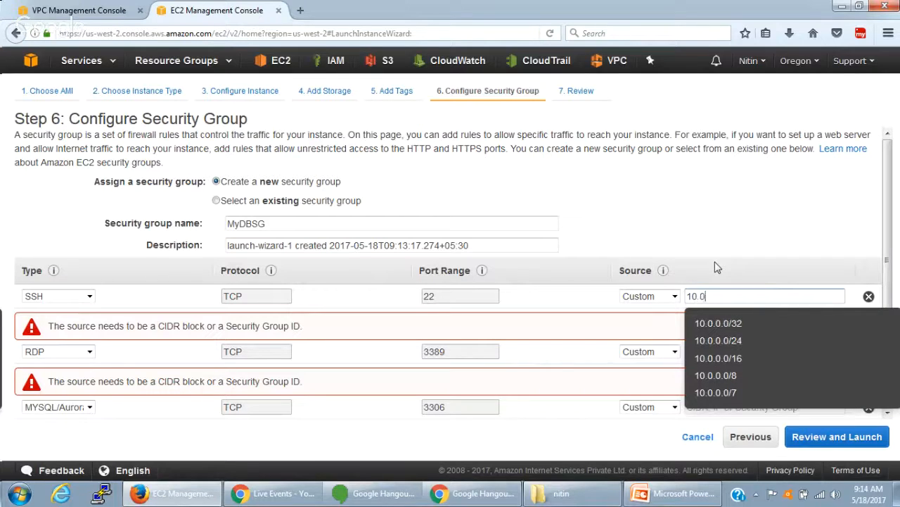
{"action": "type", "text": "0.1."}
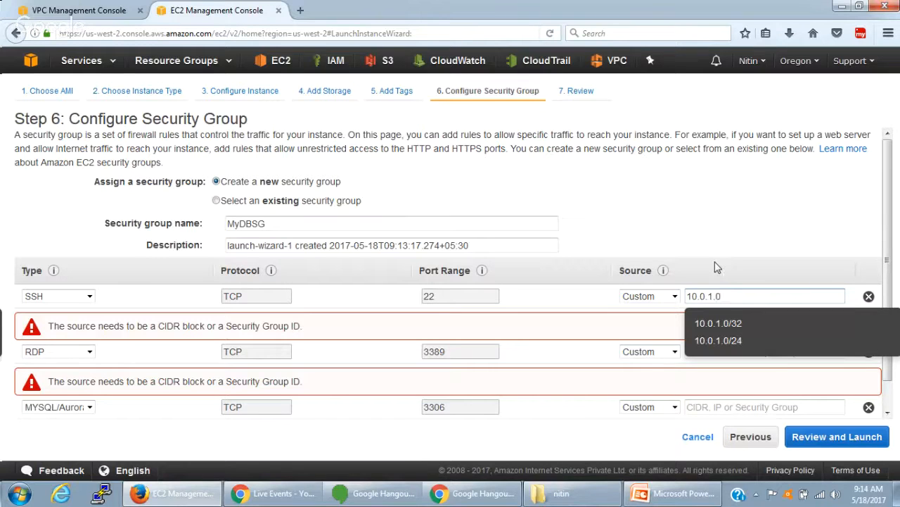
{"action": "type", "text": "0/24"}
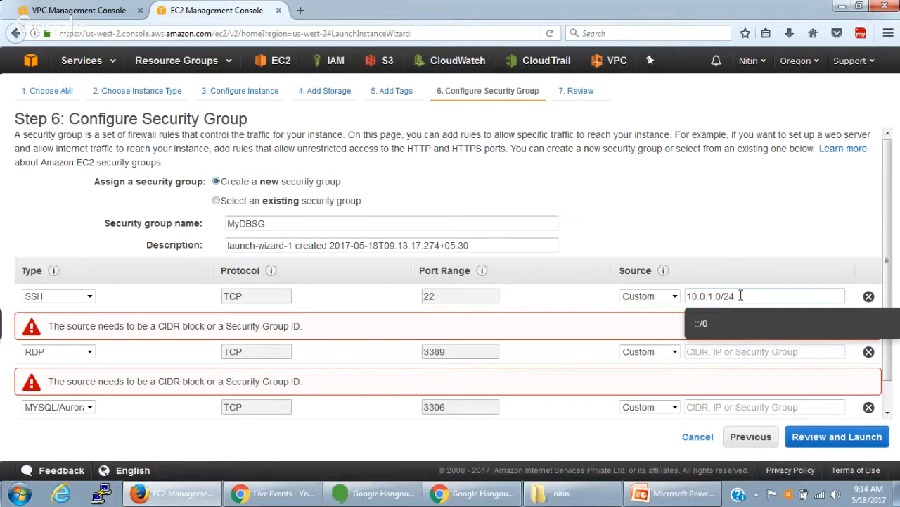
{"action": "left_click_drag", "start_coordinate": [741, 295], "coordinate": [675, 304]}
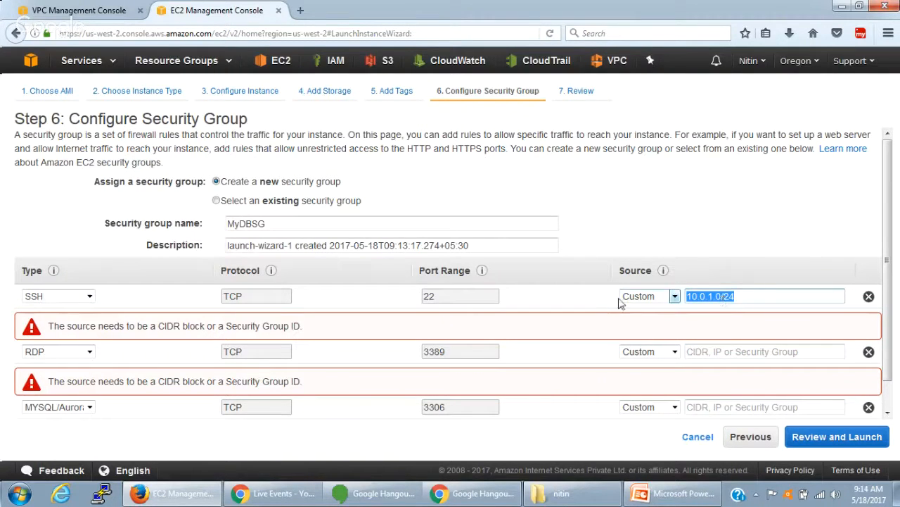
{"action": "double_click", "coordinate": [640, 271]}
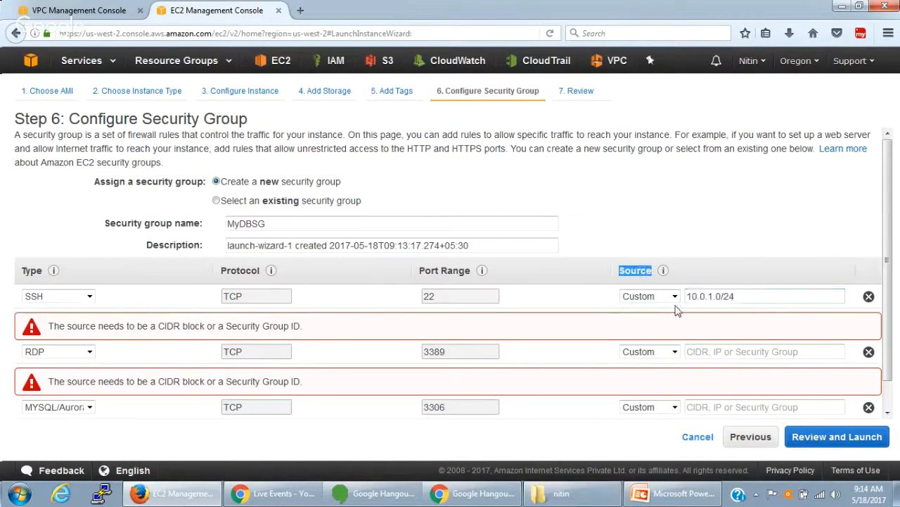
- Remove the RDP and MYSQL/Aurora rules from the MyDBSG security group
{"action": "scroll", "coordinate": [585, 342], "scroll_direction": "down", "scroll_amount": 2}
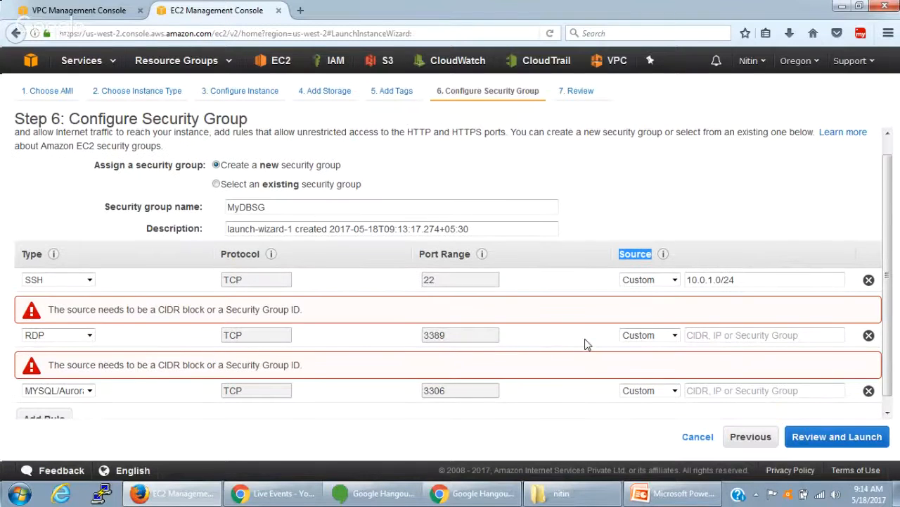
{"action": "left_click", "coordinate": [869, 323]}
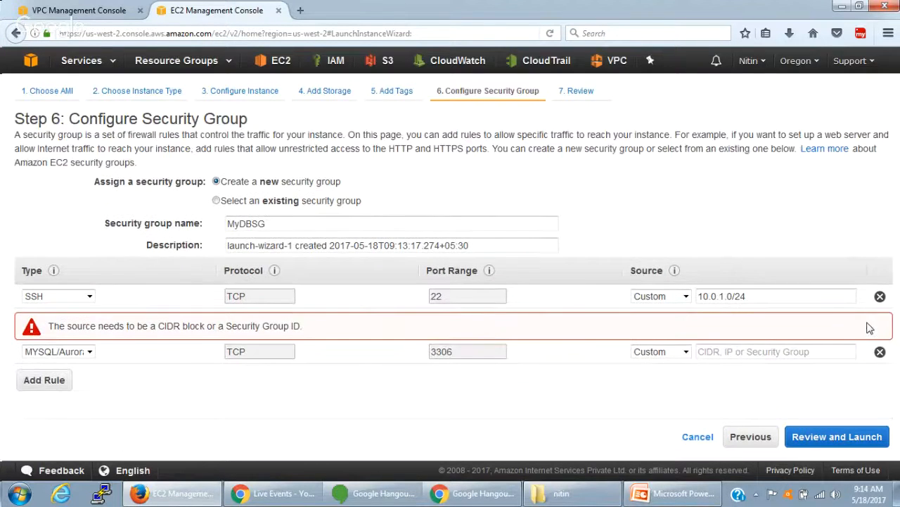
{"action": "left_click", "coordinate": [880, 351]}
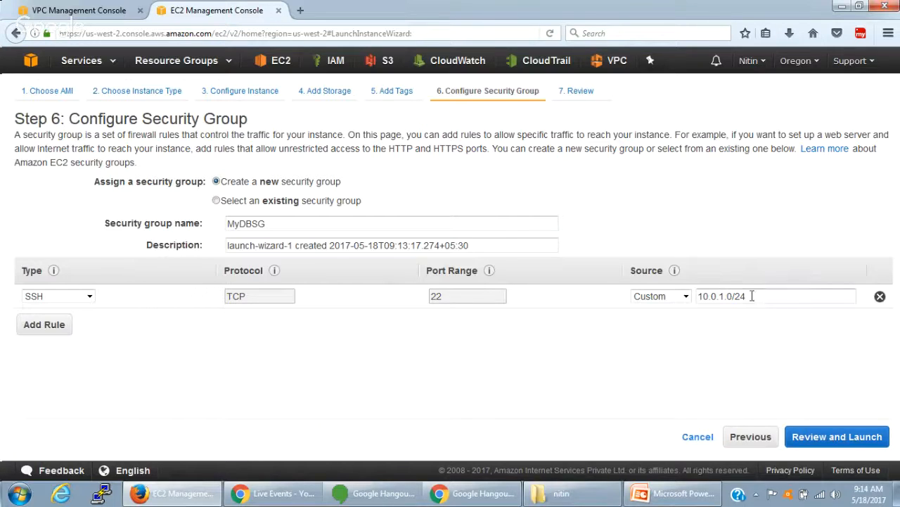
{"action": "left_click_drag", "start_coordinate": [747, 296], "coordinate": [699, 295]}
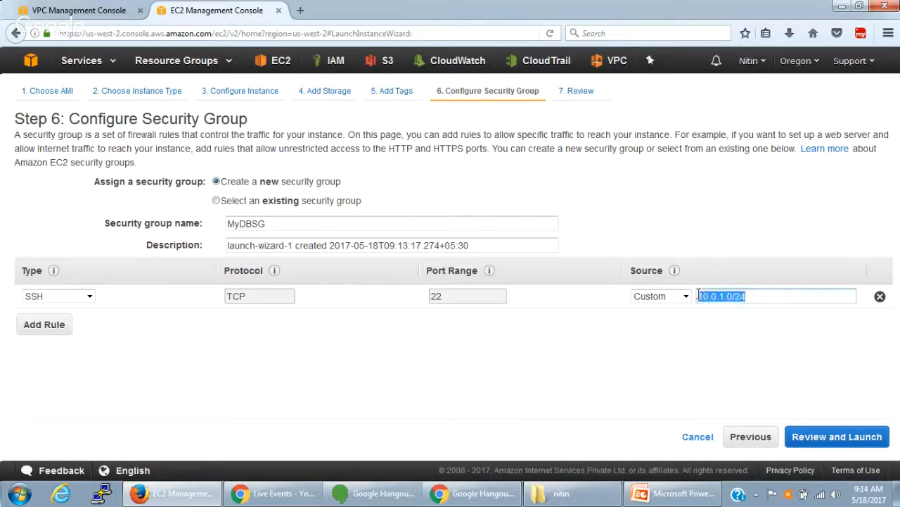
{"action": "left_click", "coordinate": [768, 291]}
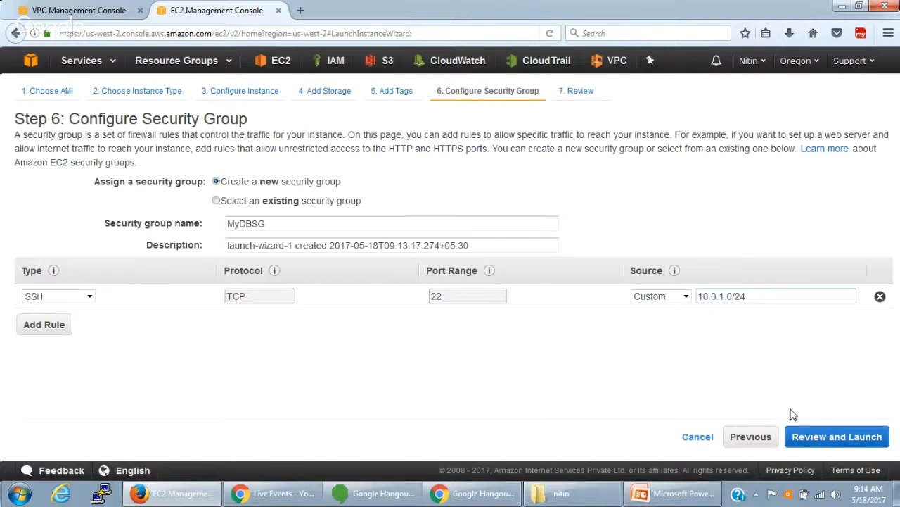
- Continue to the launch review and launch the database instance with an existing key pair, acknowledging access to its private key file
{"action": "left_click", "coordinate": [816, 437]}
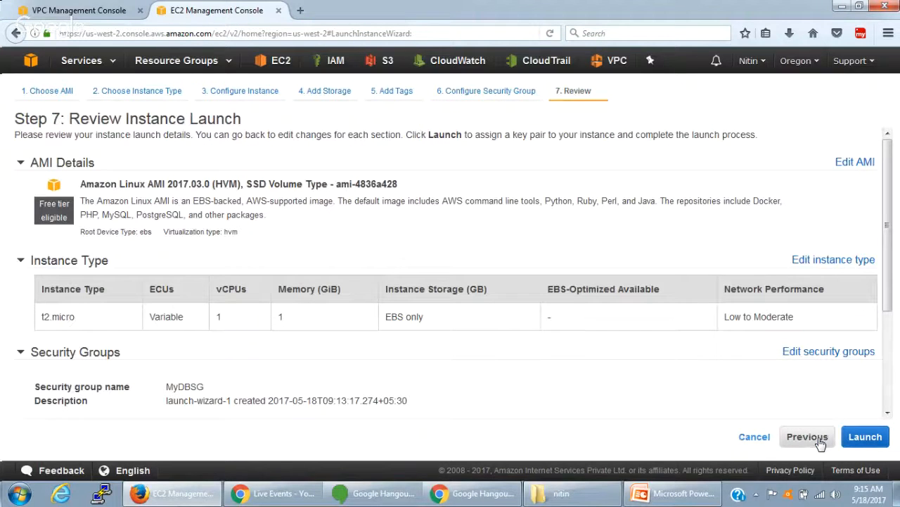
{"action": "left_click", "coordinate": [867, 437]}
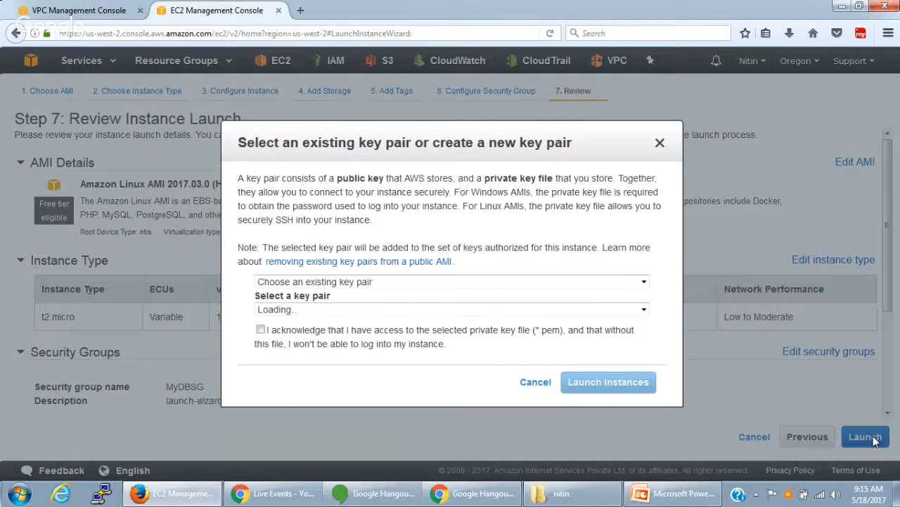
{"action": "left_click", "coordinate": [573, 382]}
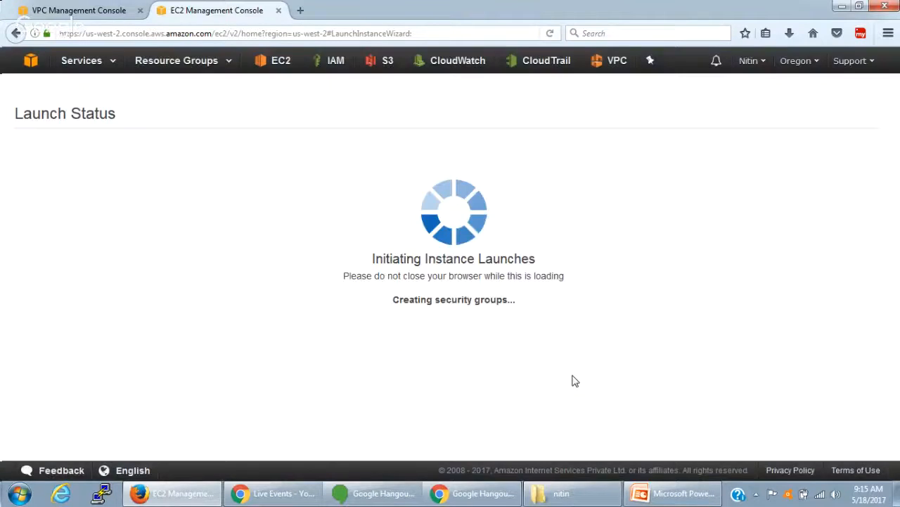
- Open the EC2 instances list and inspect the status checks and description of MyDBServer
{"action": "left_click", "coordinate": [280, 62]}
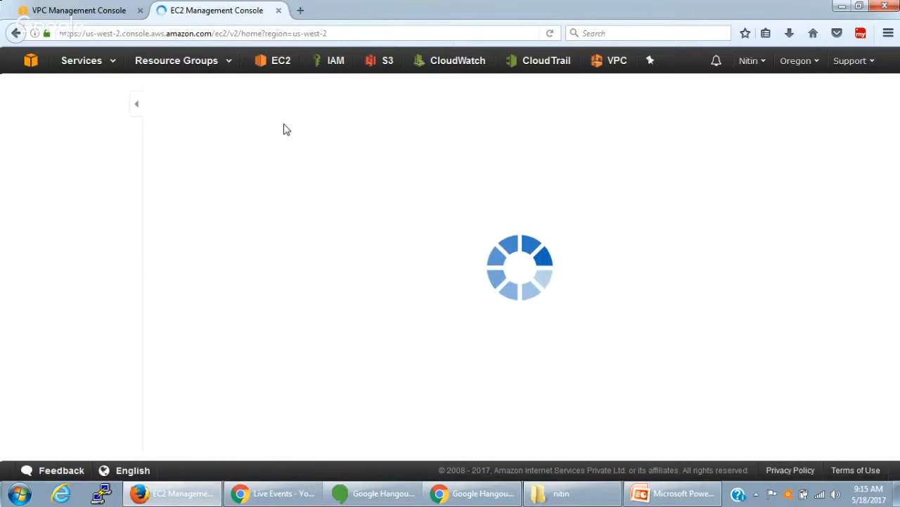
{"action": "left_click", "coordinate": [272, 135]}
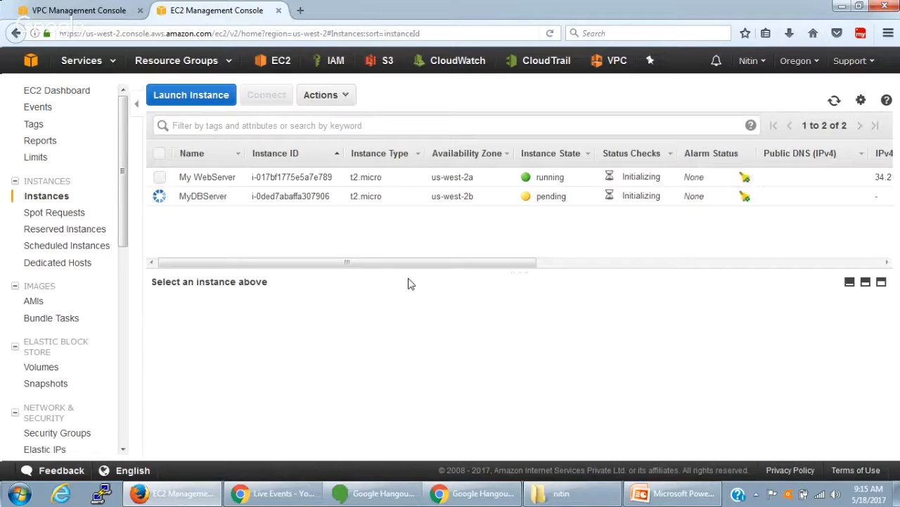
{"action": "left_click", "coordinate": [216, 196]}
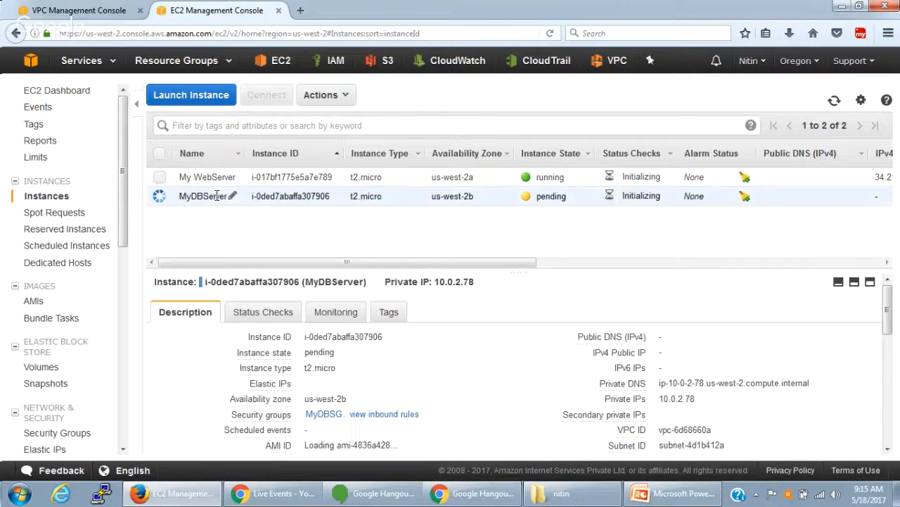
{"action": "left_click", "coordinate": [285, 317]}
{"action": "scroll", "coordinate": [300, 390], "scroll_direction": "down", "scroll_amount": 1}
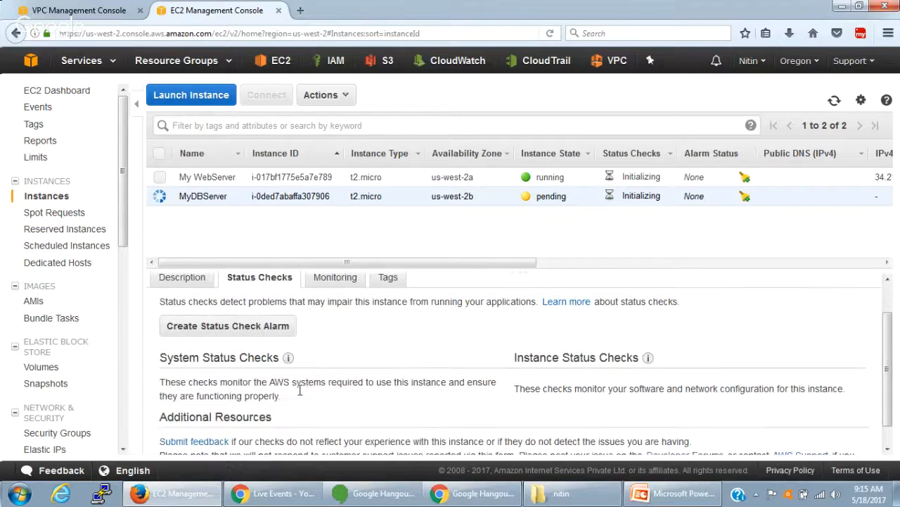
{"action": "scroll", "coordinate": [300, 390], "scroll_direction": "up", "scroll_amount": 1}
{"action": "left_click", "coordinate": [196, 312]}
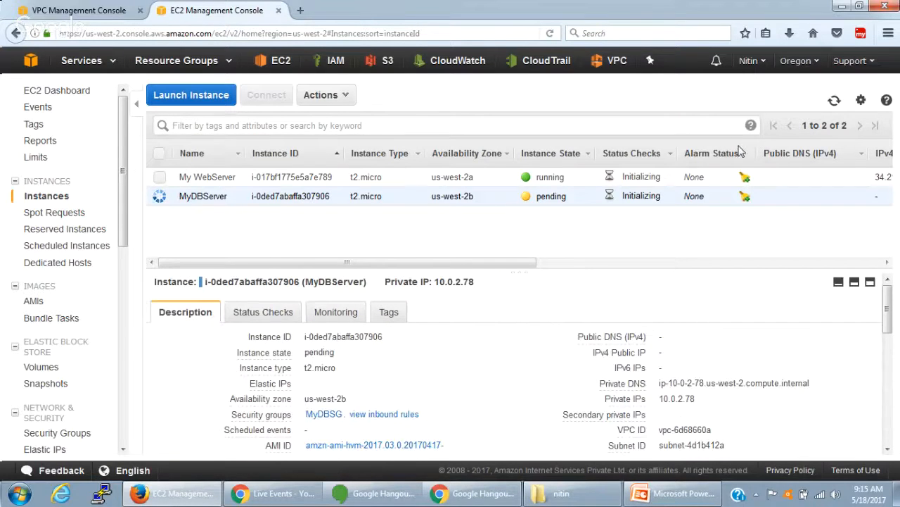
- Refresh the instances list and review MyDBServer's description, status checks and monitoring details while checking its instance state
{"action": "left_click", "coordinate": [833, 101]}
{"action": "scroll", "coordinate": [496, 371], "scroll_direction": "down", "scroll_amount": 5}
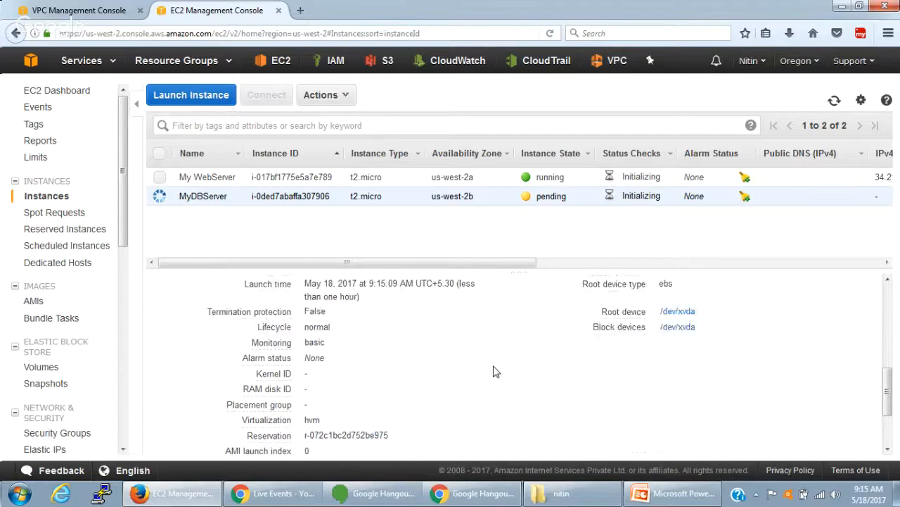
{"action": "scroll", "coordinate": [496, 371], "scroll_direction": "down", "scroll_amount": 1}
{"action": "scroll", "coordinate": [495, 371], "scroll_direction": "up", "scroll_amount": 10}
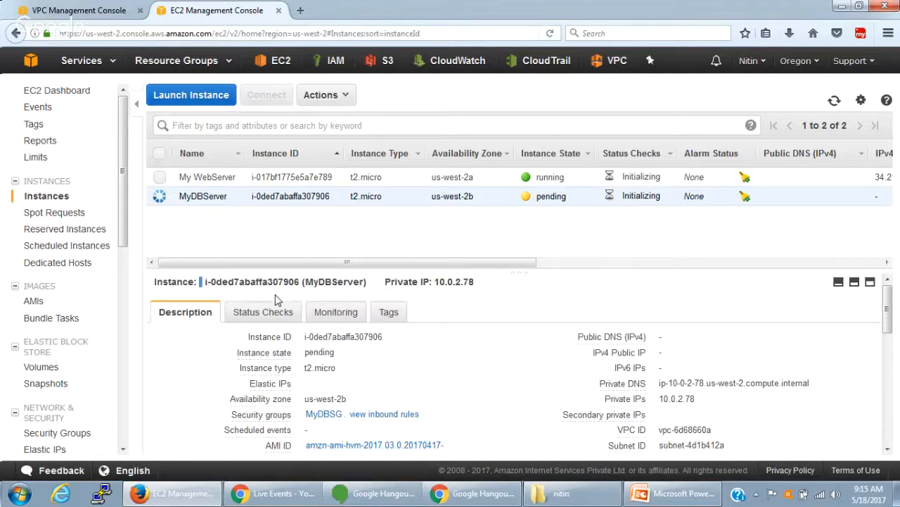
{"action": "left_click", "coordinate": [277, 317]}
{"action": "left_click", "coordinate": [344, 312]}
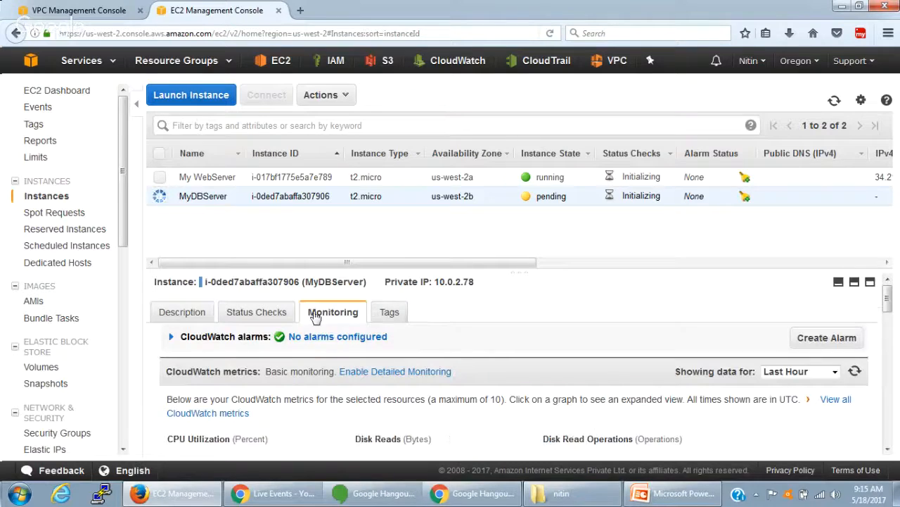
{"action": "left_click", "coordinate": [252, 314]}
{"action": "left_click", "coordinate": [161, 318]}
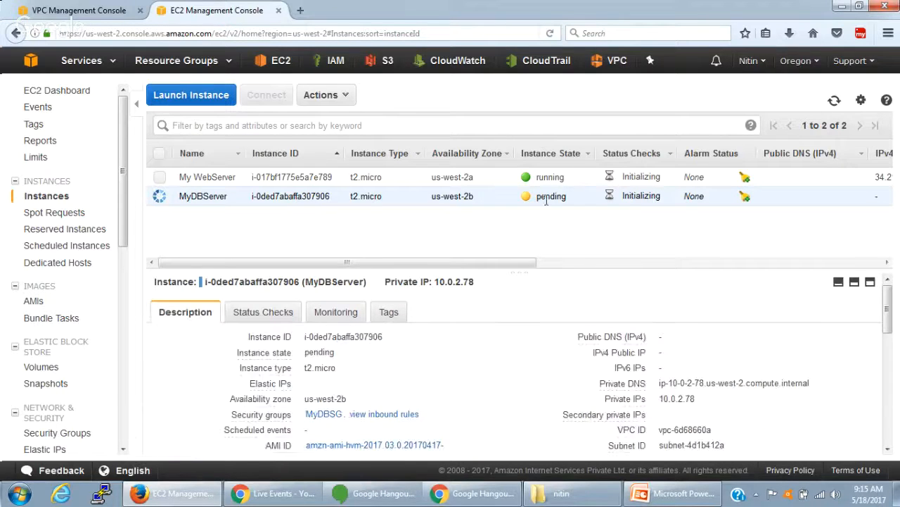
{"action": "left_click", "coordinate": [835, 100]}
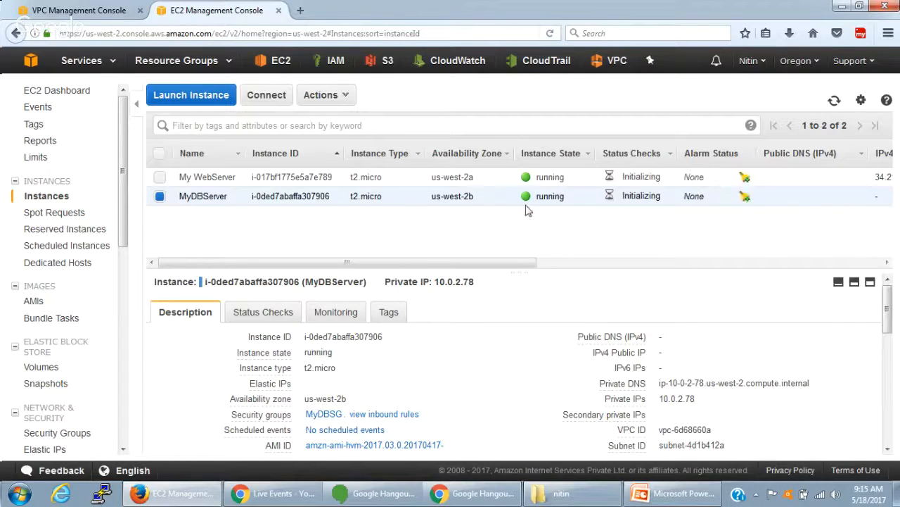
- Compare the instance details of My WebServer and MyDBServer, checking their IP addresses and refreshed status checks
{"action": "left_click", "coordinate": [320, 177]}
{"action": "left_click", "coordinate": [323, 196]}
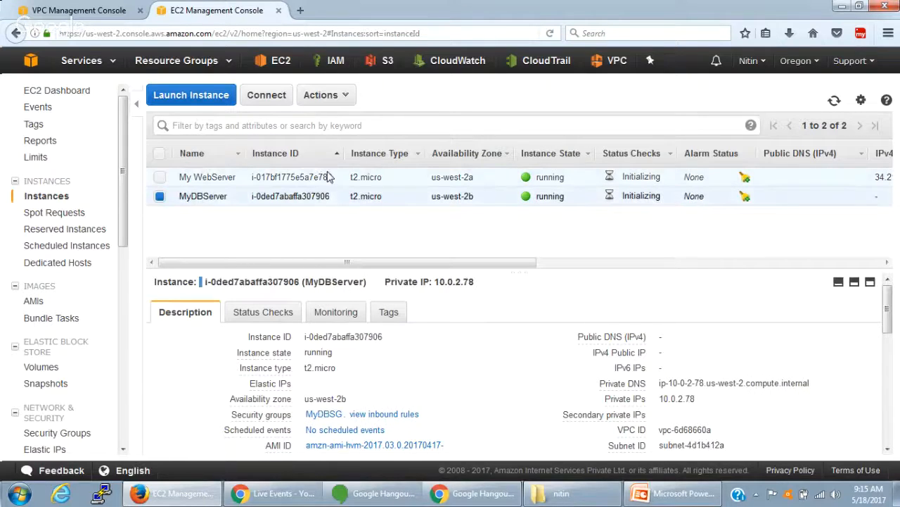
{"action": "left_click", "coordinate": [322, 177]}
{"action": "left_click", "coordinate": [835, 100]}
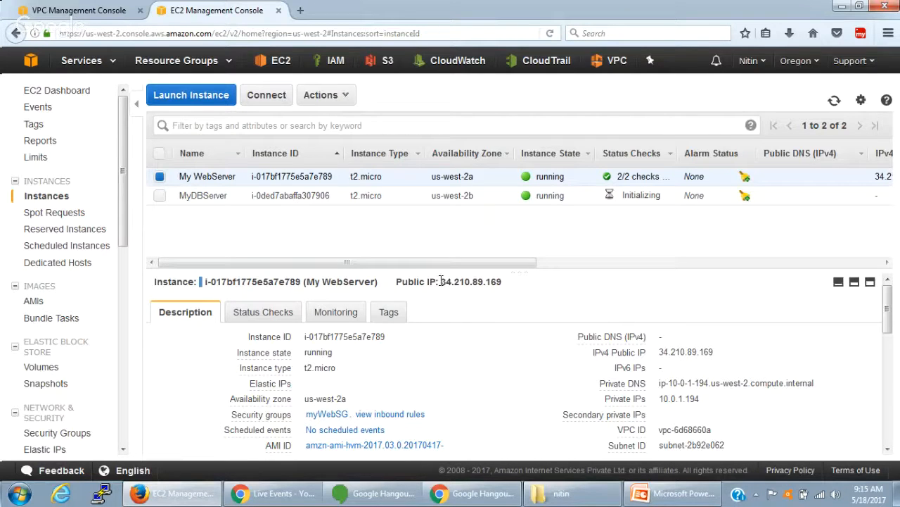
{"action": "left_click_drag", "start_coordinate": [441, 281], "coordinate": [502, 282]}
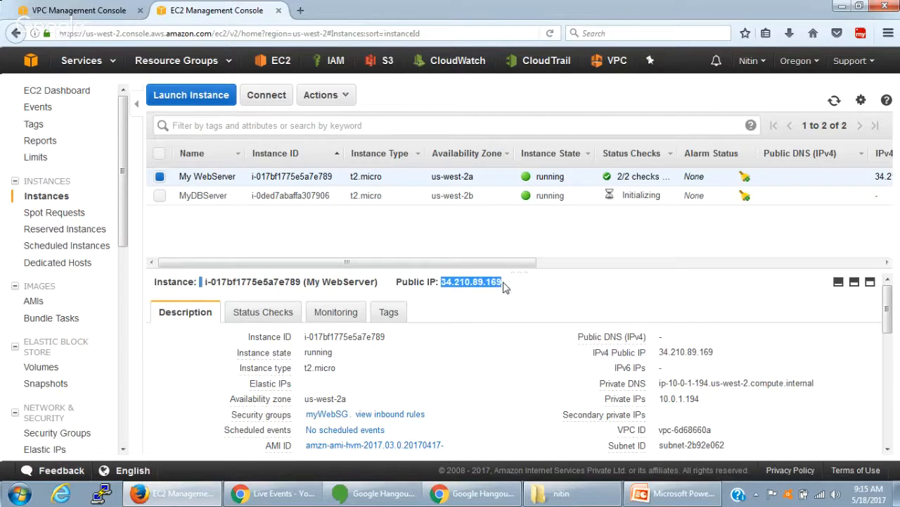
{"action": "left_click", "coordinate": [211, 194]}
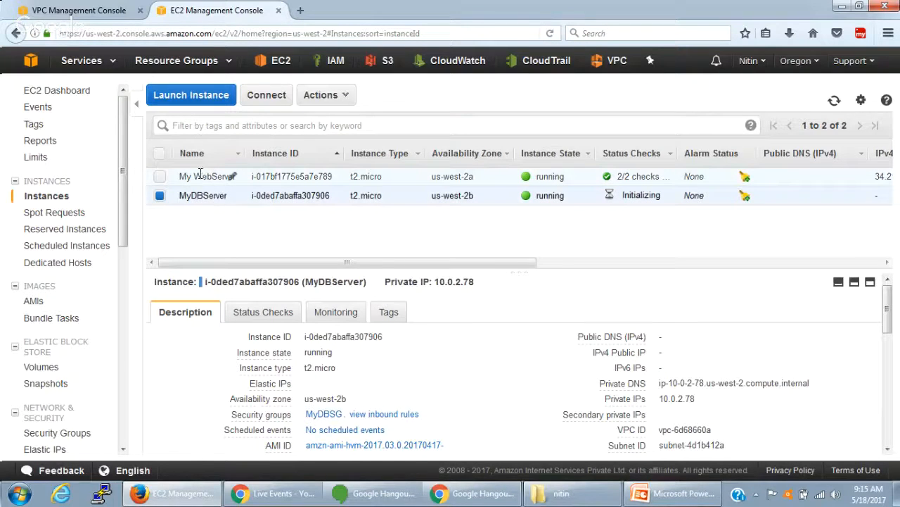
{"action": "left_click", "coordinate": [201, 176]}
{"action": "left_click", "coordinate": [211, 195]}
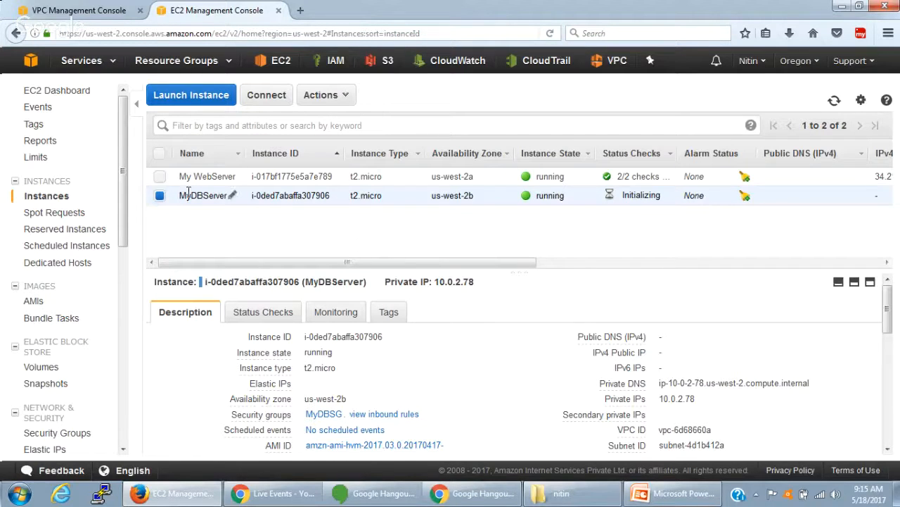
- Copy My WebServer's public IP address and open it in a new browser tab to check the served web page
{"action": "left_click", "coordinate": [233, 176]}
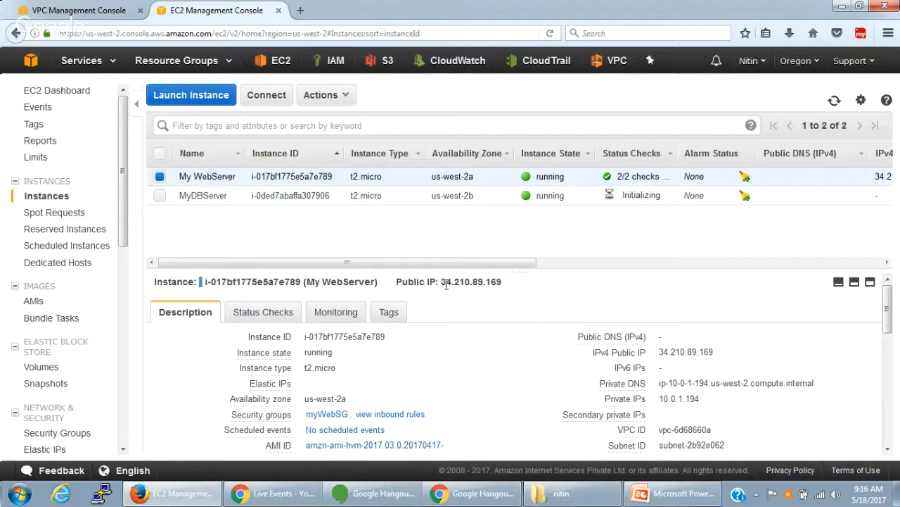
{"action": "left_click_drag", "start_coordinate": [442, 282], "coordinate": [501, 282]}
{"action": "key", "text": "ctrl+c"}
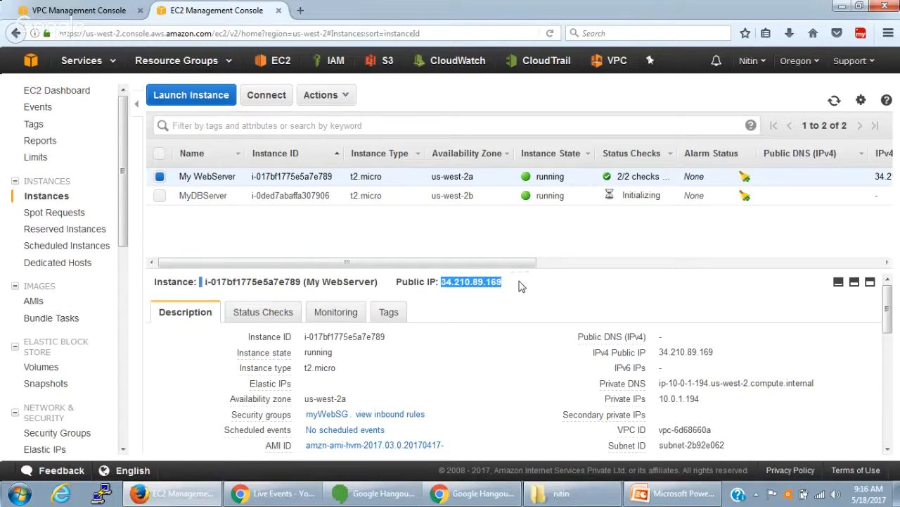
{"action": "left_click", "coordinate": [300, 10]}
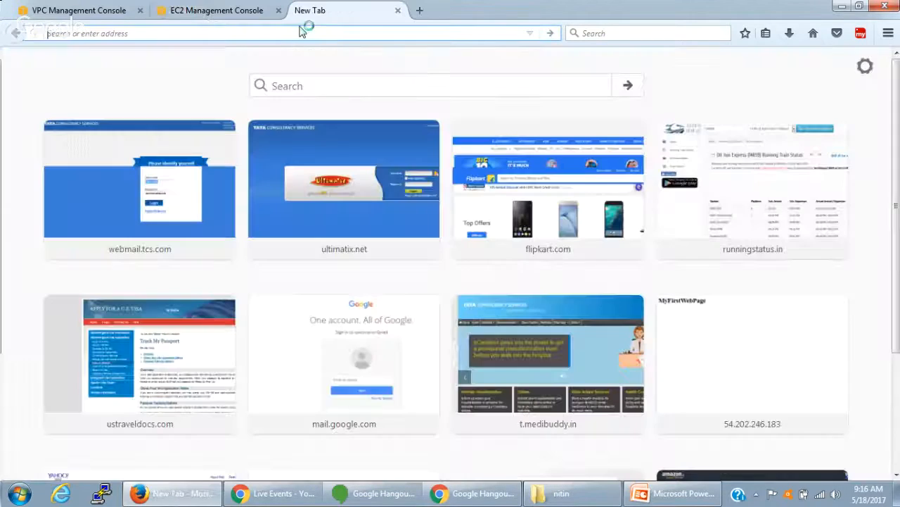
{"action": "key", "text": "ctrl+v"}
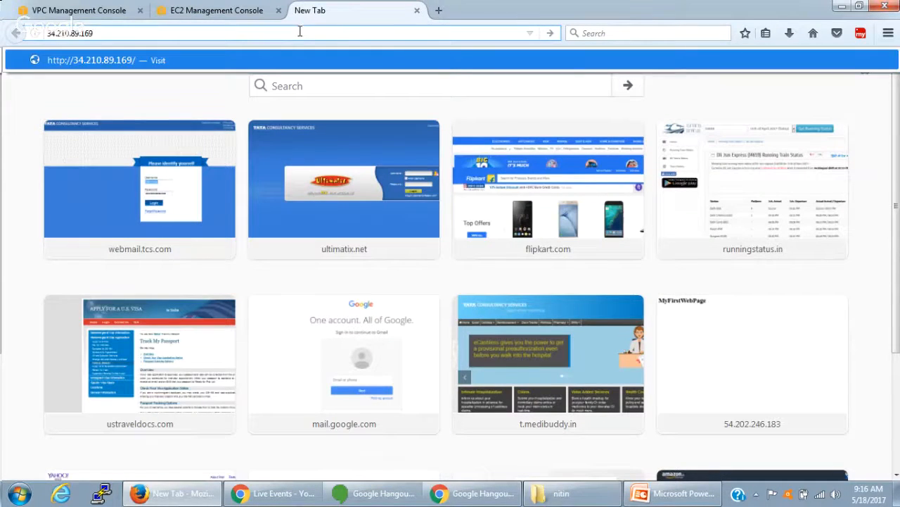
{"action": "key", "text": "Return"}
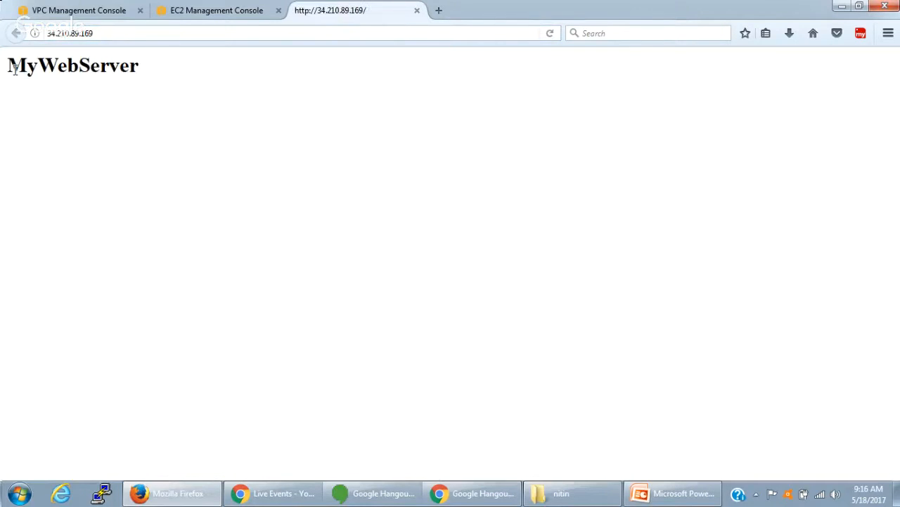
{"action": "left_click_drag", "start_coordinate": [14, 68], "coordinate": [144, 73]}
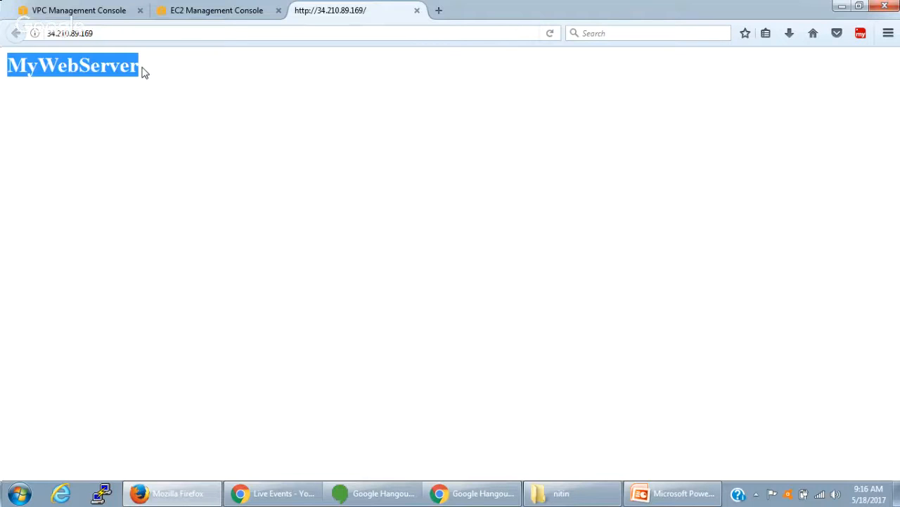
- Switch to PuTTY and set myaccount.ppk as the private key file for SSH authentication
{"action": "left_click", "coordinate": [105, 492]}
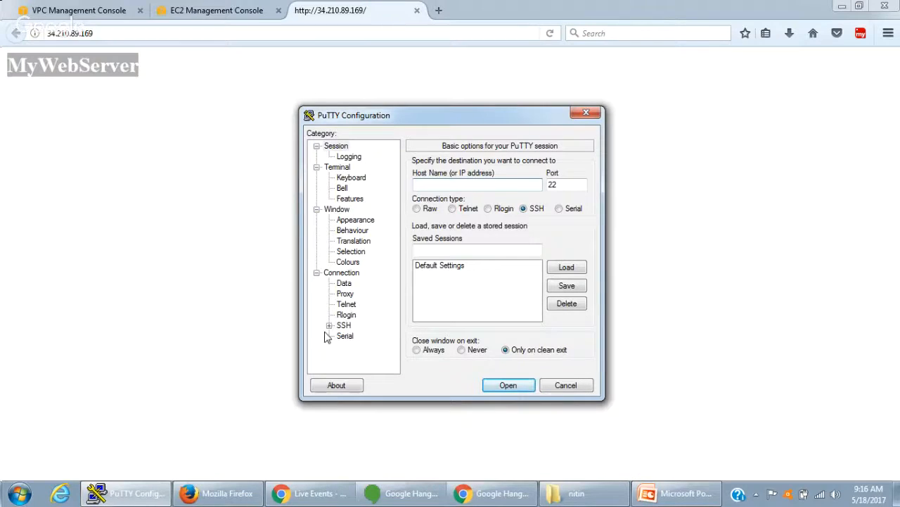
{"action": "left_click", "coordinate": [329, 325]}
{"action": "left_click", "coordinate": [356, 314]}
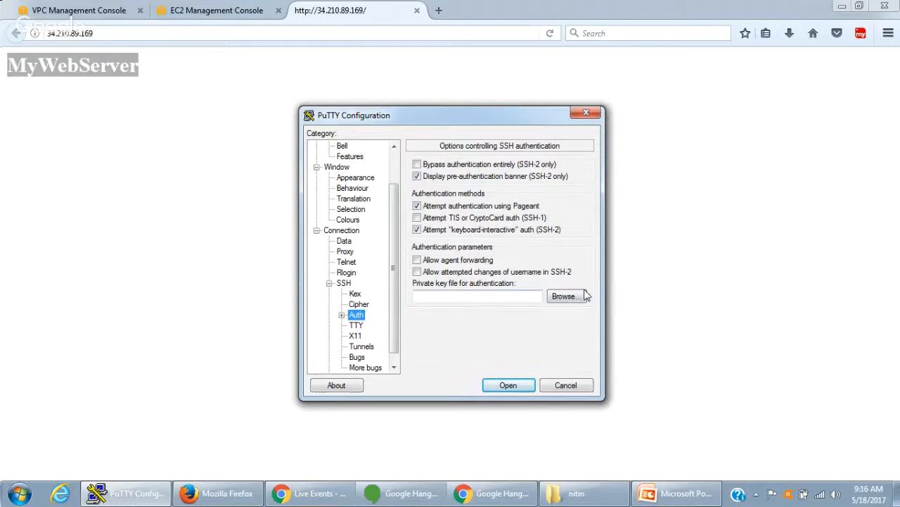
{"action": "left_click", "coordinate": [564, 295]}
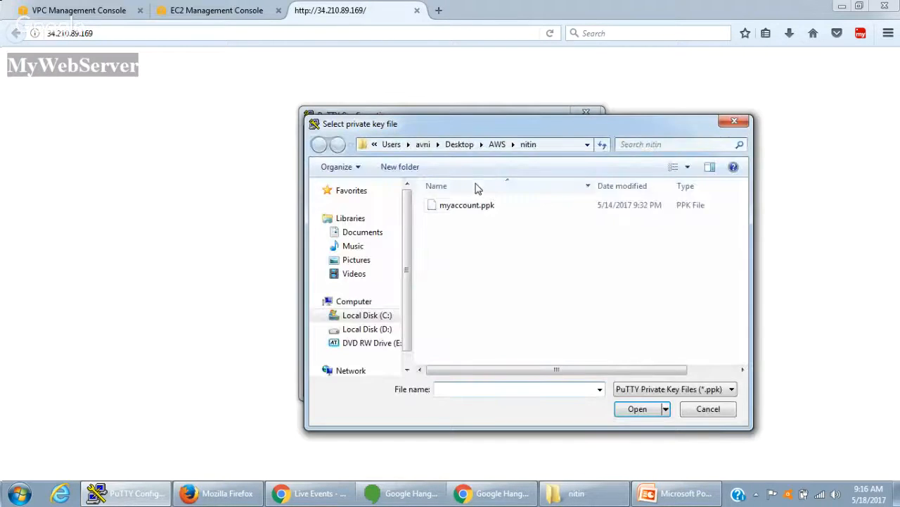
{"action": "double_click", "coordinate": [477, 205]}
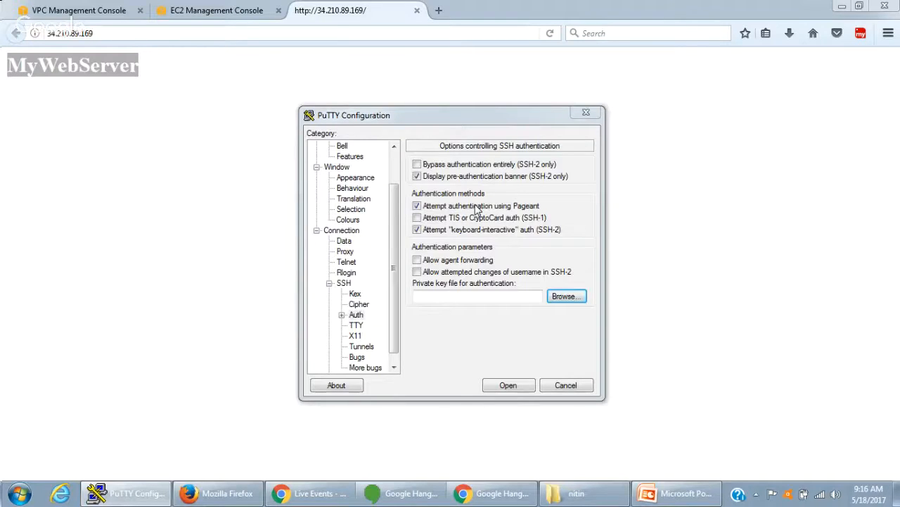
- Connect over SSH to host 34.210.89.169, accept and cache its host key, and log in as ec2-user
{"action": "left_click_drag", "start_coordinate": [394, 204], "coordinate": [394, 169]}
{"action": "left_click", "coordinate": [342, 156]}
{"action": "left_click", "coordinate": [339, 147]}
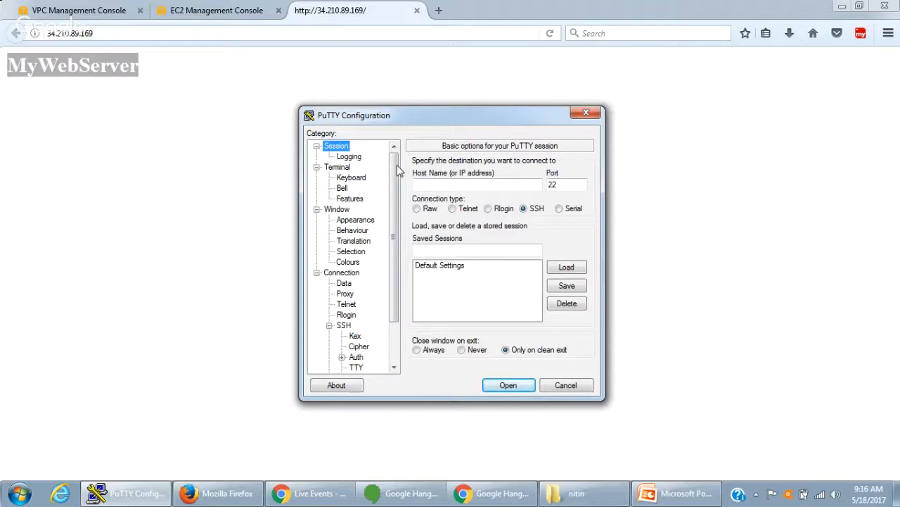
{"action": "left_click", "coordinate": [465, 184]}
{"action": "key", "text": "ctrl+v"}
{"action": "left_click", "coordinate": [519, 386]}
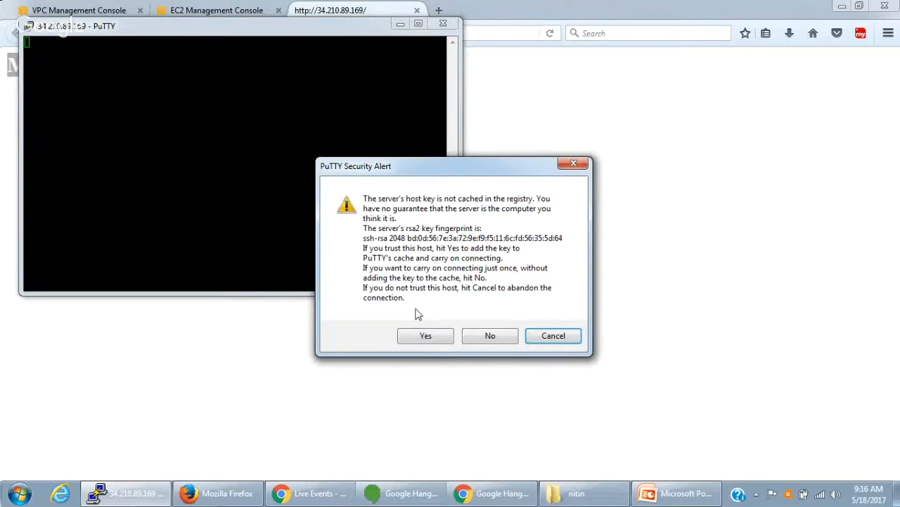
{"action": "left_click", "coordinate": [424, 336]}
{"action": "type", "text": "ec2-user"}
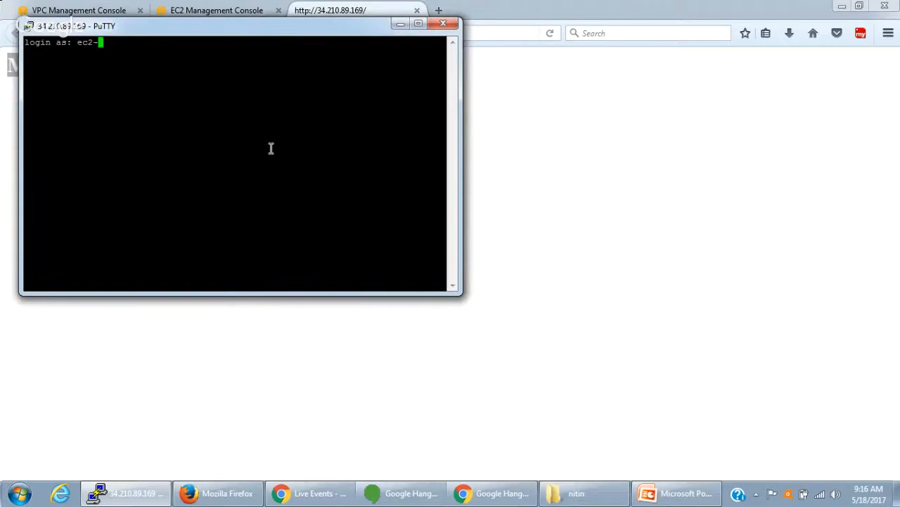
{"action": "key", "text": "Return"}
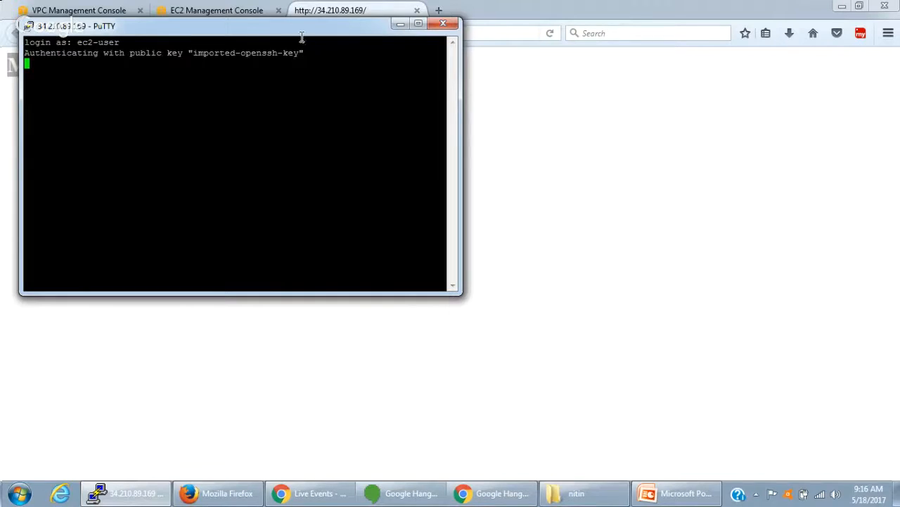
- Maximize the terminal window and set its font size to 14
{"action": "double_click", "coordinate": [306, 28]}
{"action": "right_click", "coordinate": [322, 9]}
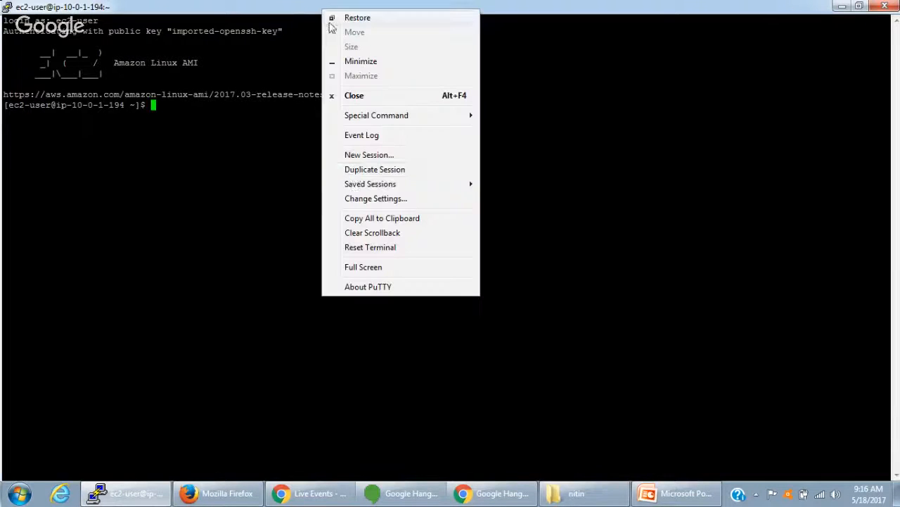
{"action": "left_click", "coordinate": [362, 199]}
{"action": "left_click", "coordinate": [344, 209]}
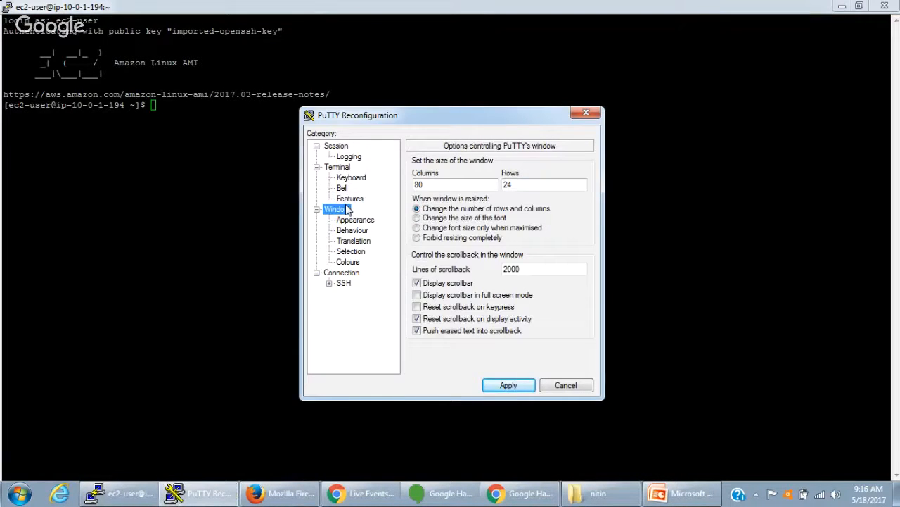
{"action": "left_click", "coordinate": [354, 220]}
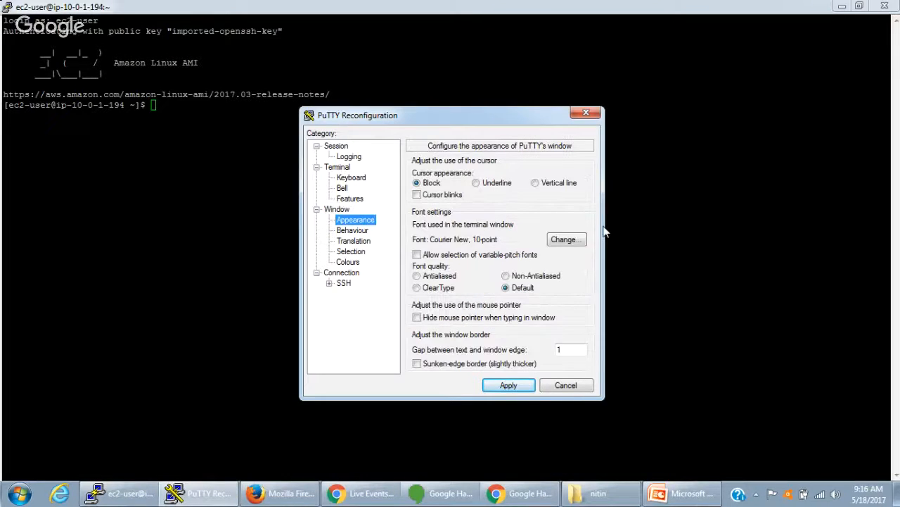
{"action": "left_click", "coordinate": [567, 239]}
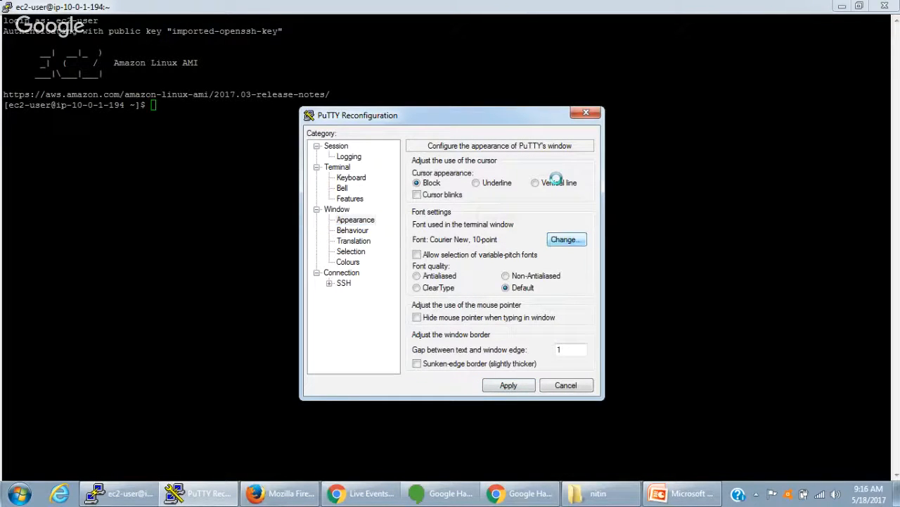
{"action": "left_click", "coordinate": [555, 257]}
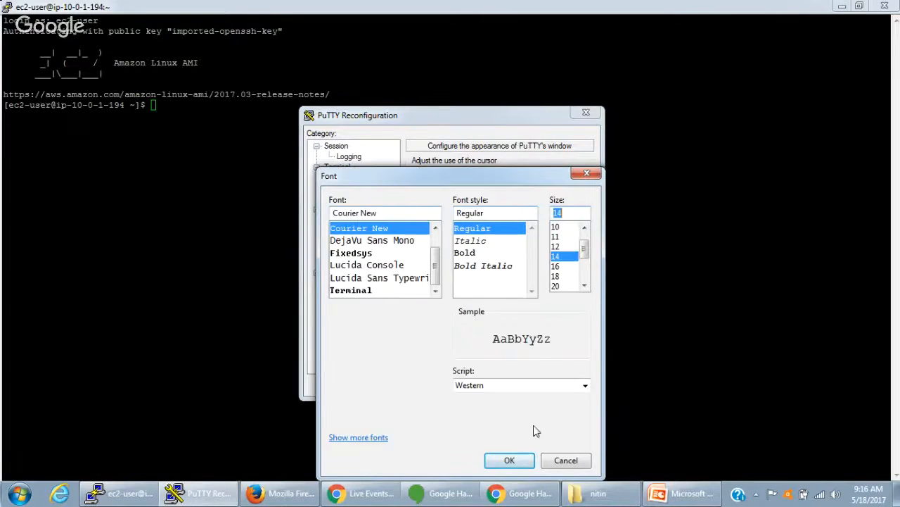
{"action": "left_click", "coordinate": [514, 459]}
{"action": "left_click", "coordinate": [510, 441]}
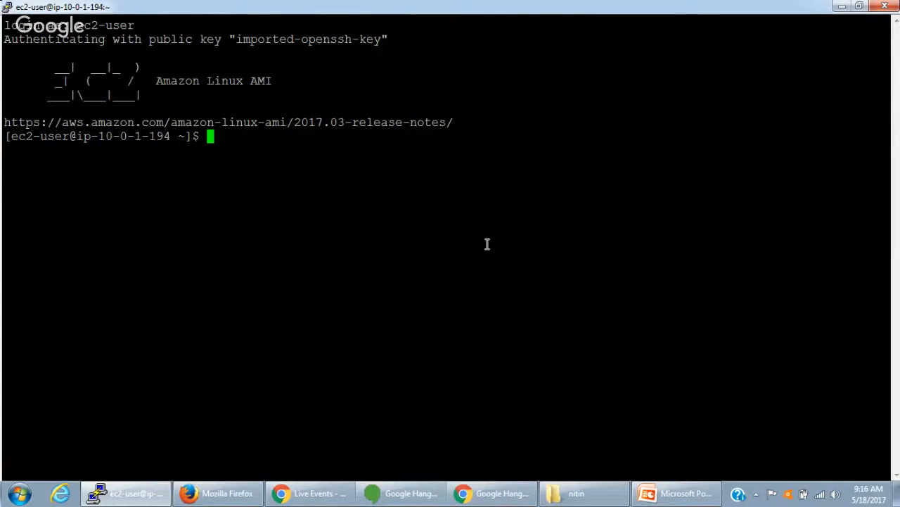
- Open myaccount.pem from the training folder in Notepad, without making it the default program, and copy the private key
{"action": "left_click", "coordinate": [569, 492]}
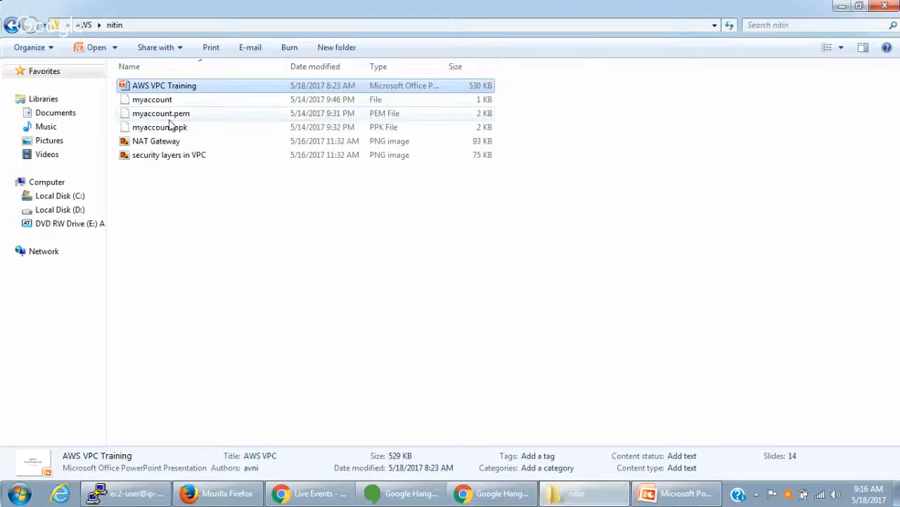
{"action": "left_click", "coordinate": [169, 117]}
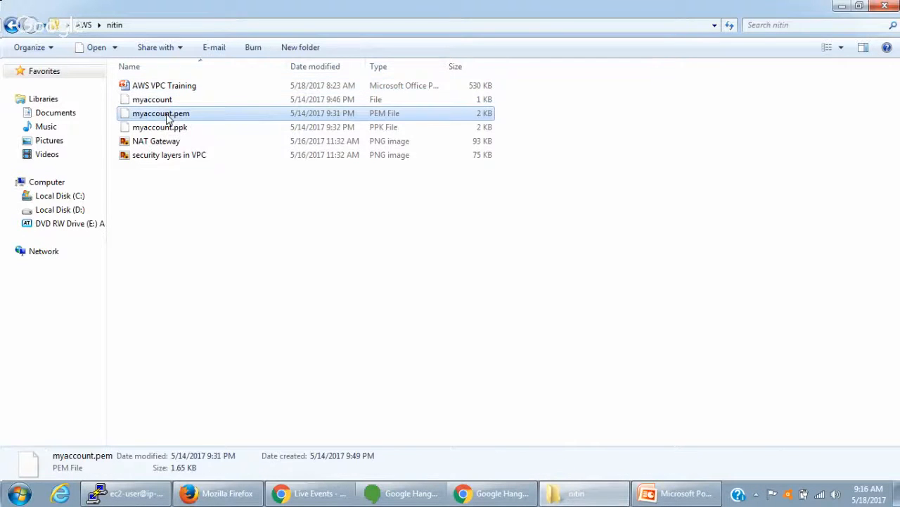
{"action": "double_click", "coordinate": [168, 116]}
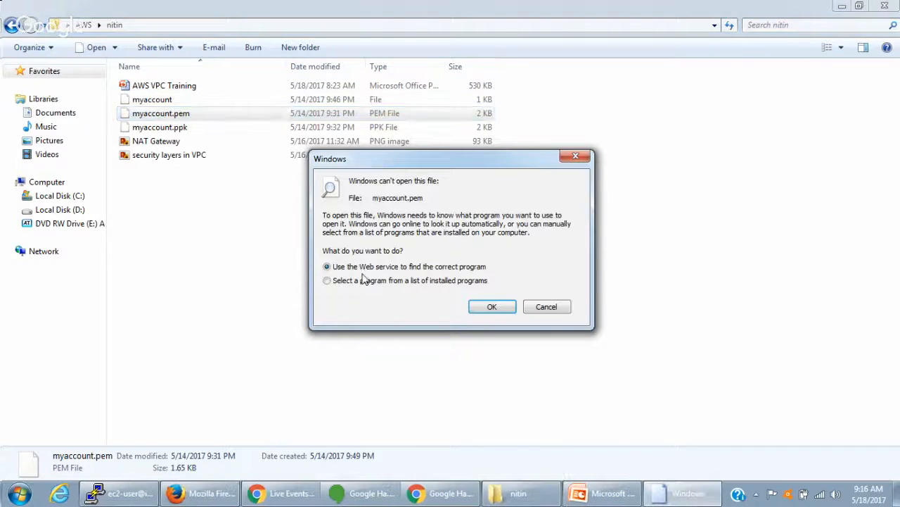
{"action": "left_click", "coordinate": [366, 280]}
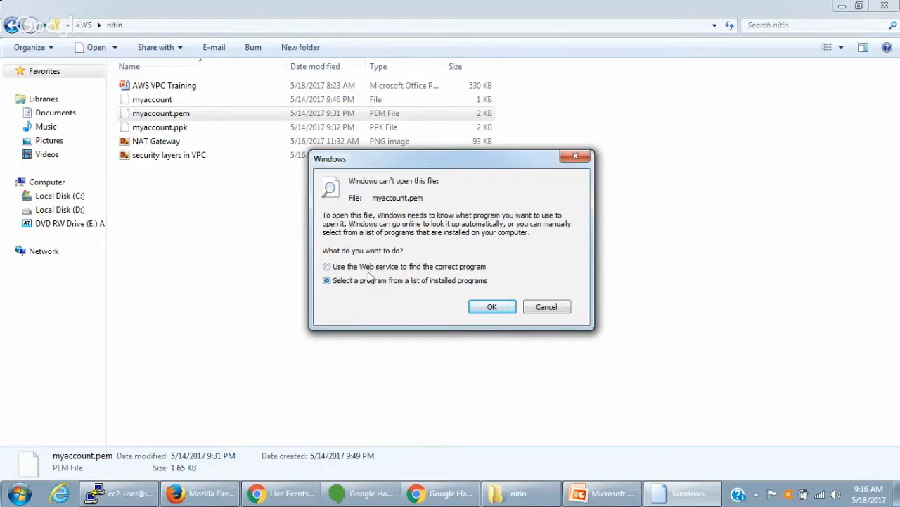
{"action": "left_click", "coordinate": [482, 308]}
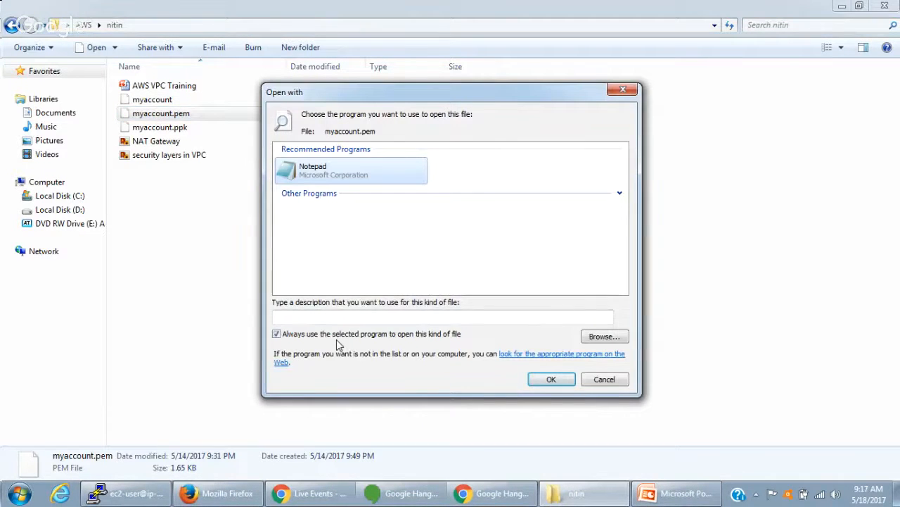
{"action": "left_click", "coordinate": [347, 335]}
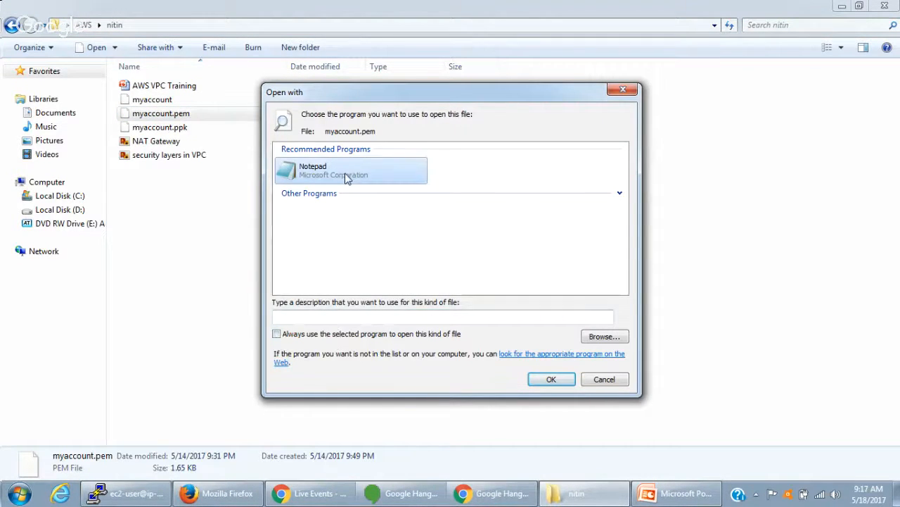
{"action": "double_click", "coordinate": [345, 179]}
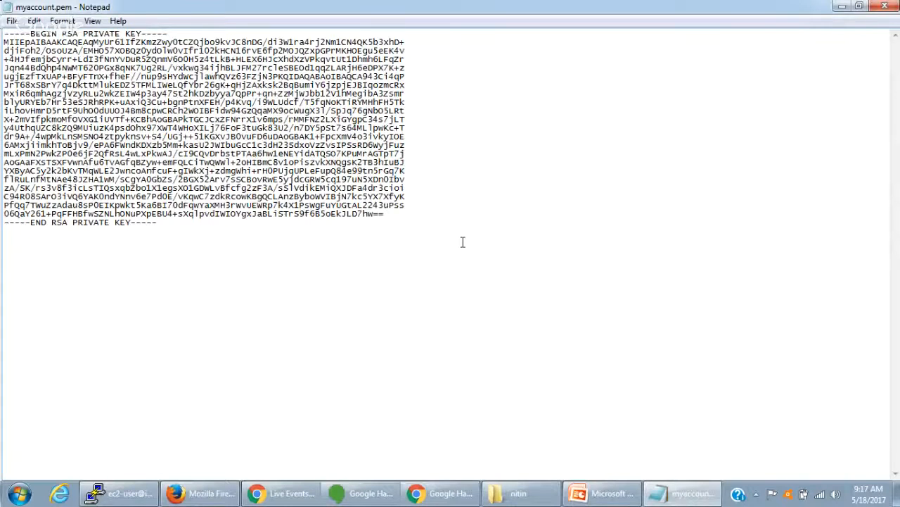
{"action": "key", "text": "alt+Tab"}
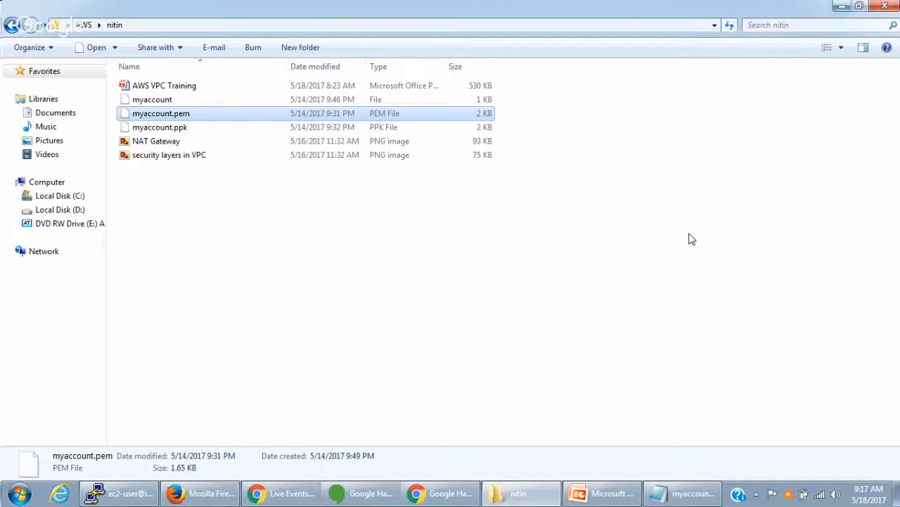
- Return to the web server's terminal and create a file named key.pem in vi
{"action": "left_click", "coordinate": [116, 490]}
{"action": "type", "text": "vi "}
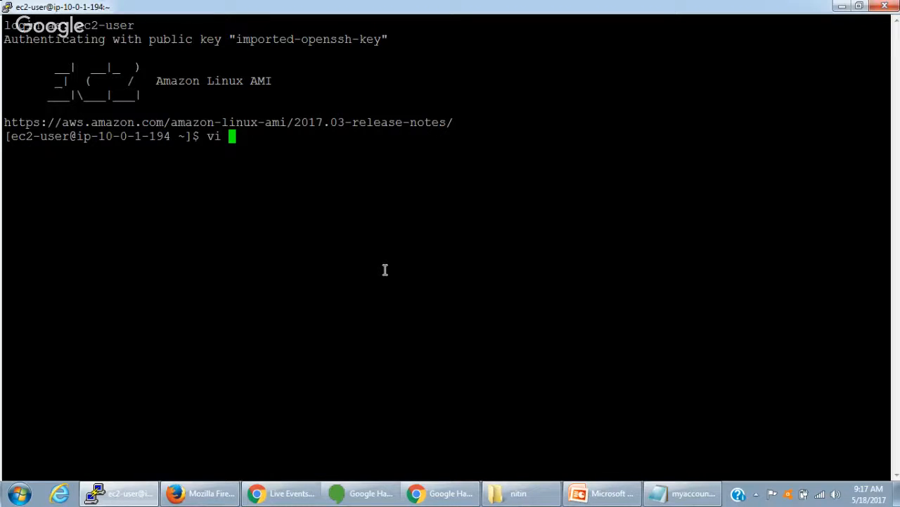
{"action": "type", "text": "key.pem"}
{"action": "key", "text": "BackSpace"}
{"action": "key", "text": "BackSpace"}
{"action": "type", "text": "em"}
{"action": "key", "text": "Return"}
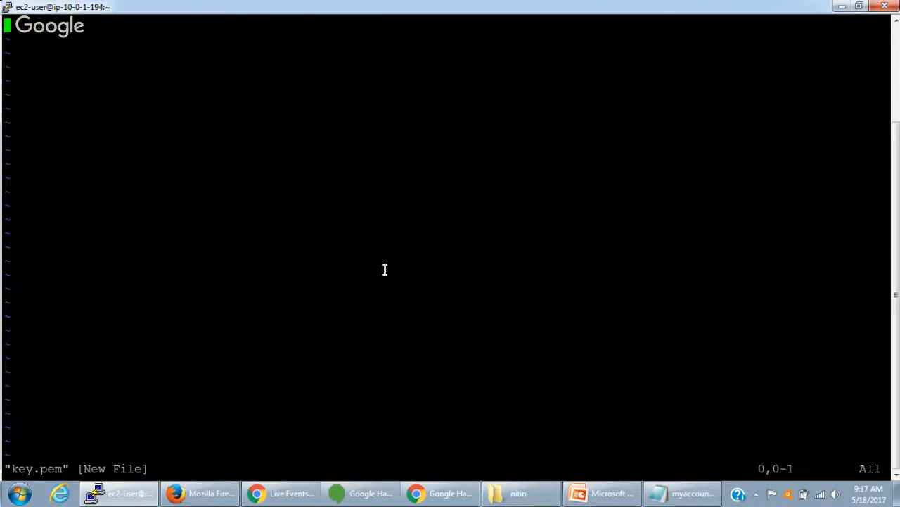
- Paste the private key into key.pem, then save the file and quit vi
{"action": "key", "text": "i"}
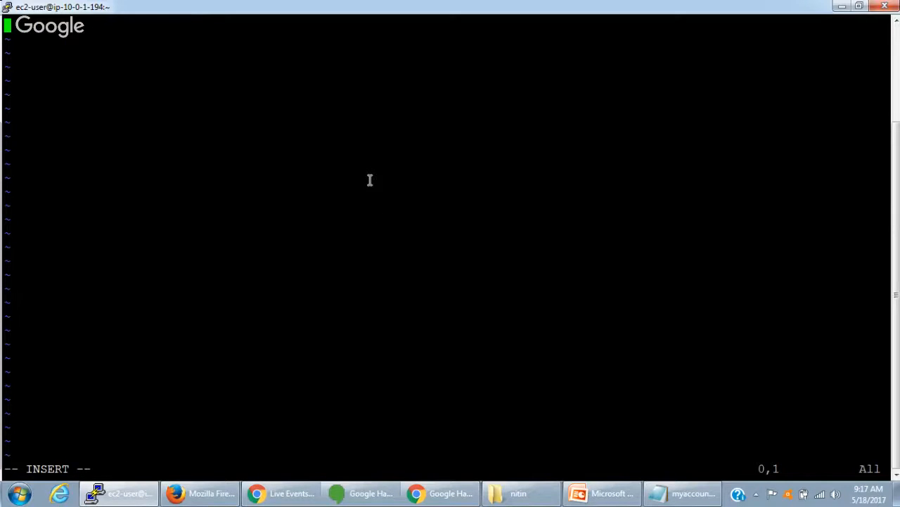
{"action": "right_click", "coordinate": [370, 180]}
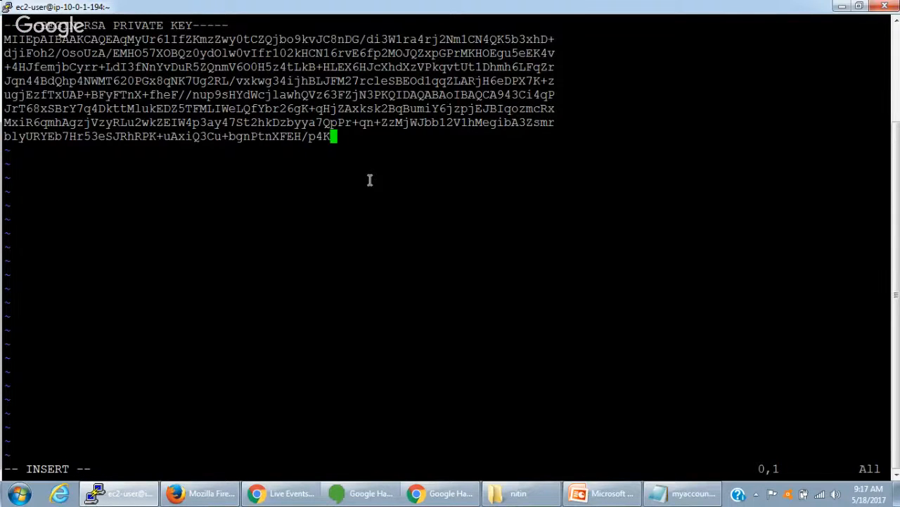
{"action": "key", "text": "Escape"}
{"action": "type", "text": ":wq"}
{"action": "key", "text": "Return"}
{"action": "key", "text": "Return"}
{"action": "key", "text": "Return"}
{"action": "key", "text": "Return"}
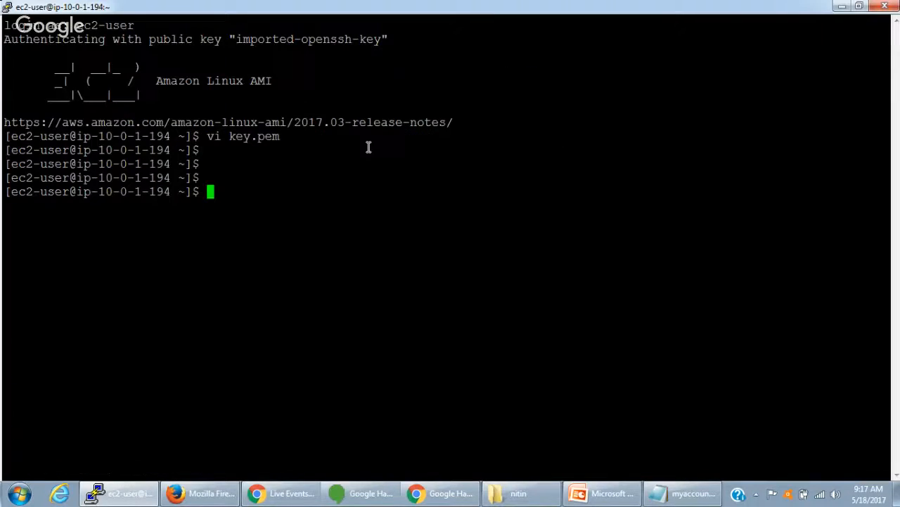
- Begin an ssh command in the terminal and copy MyDBServer's private IP from the EC2 console in Firefox
{"action": "left_click_drag", "start_coordinate": [230, 136], "coordinate": [278, 136]}
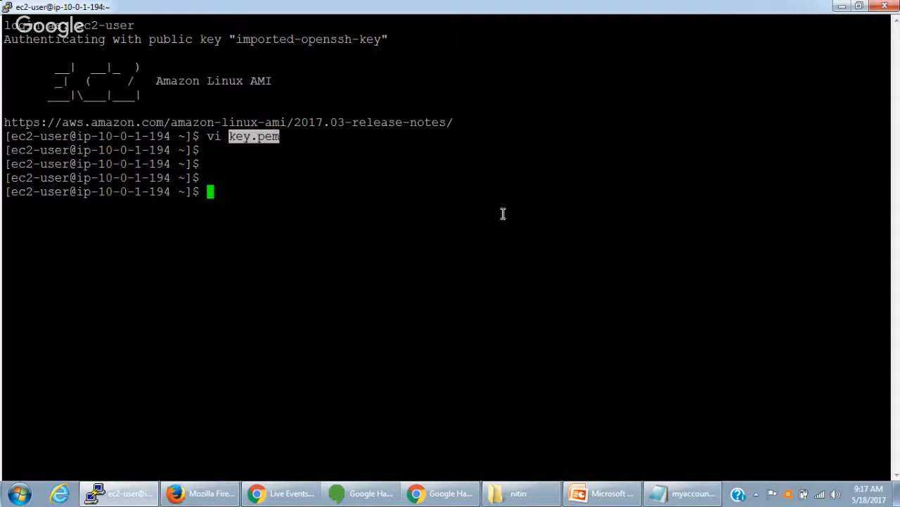
{"action": "type", "text": "ssh"}
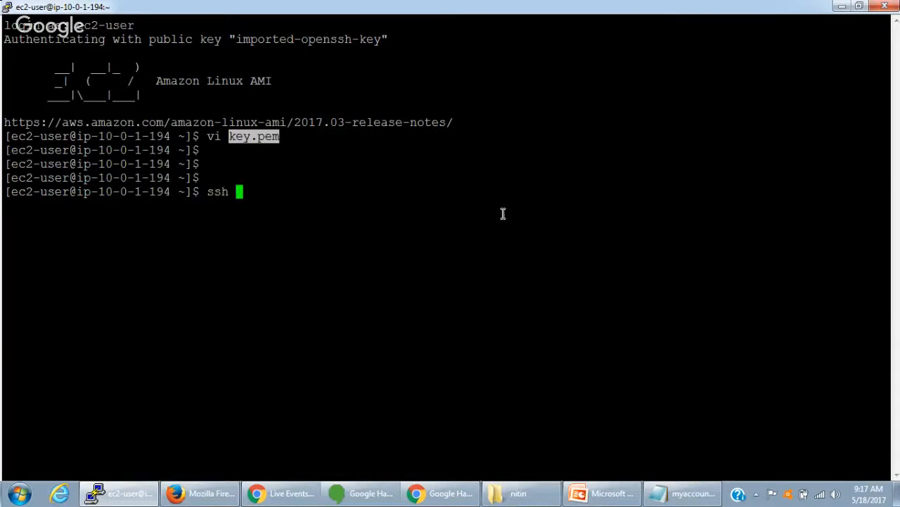
{"action": "left_click", "coordinate": [222, 496]}
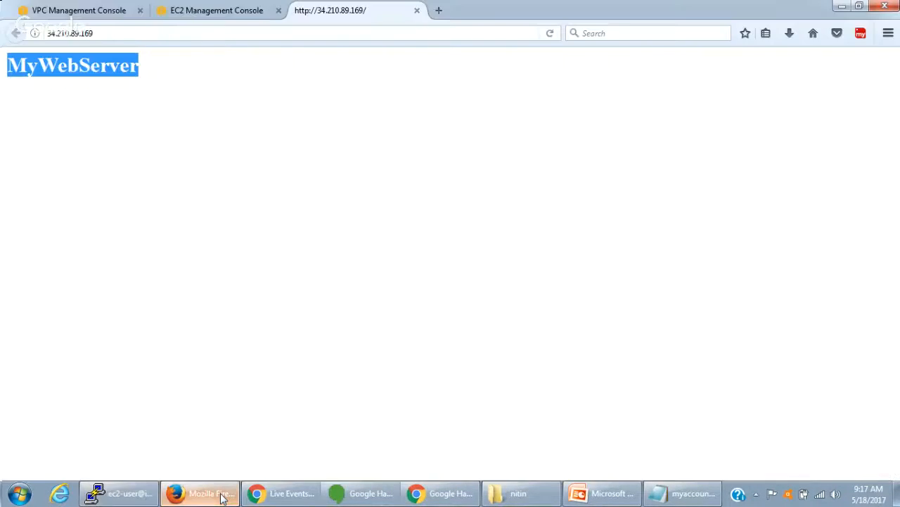
{"action": "left_click", "coordinate": [202, 16]}
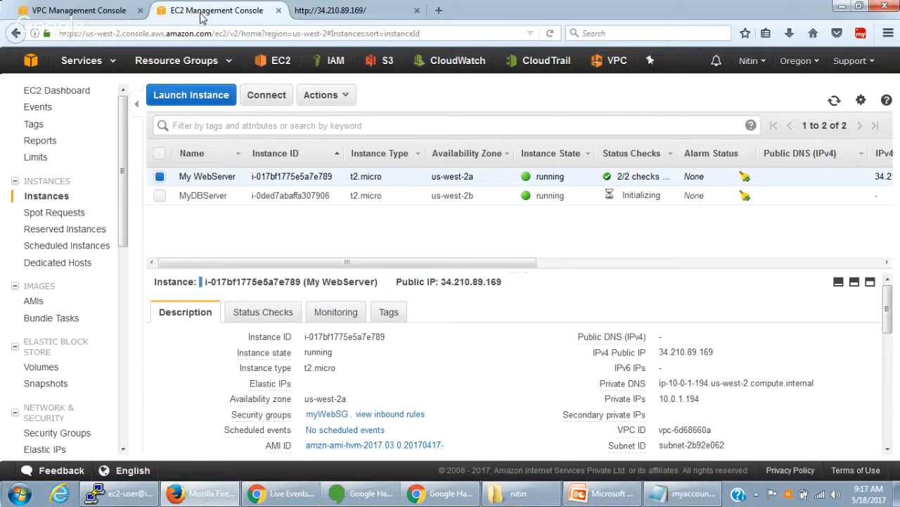
{"action": "left_click", "coordinate": [214, 197]}
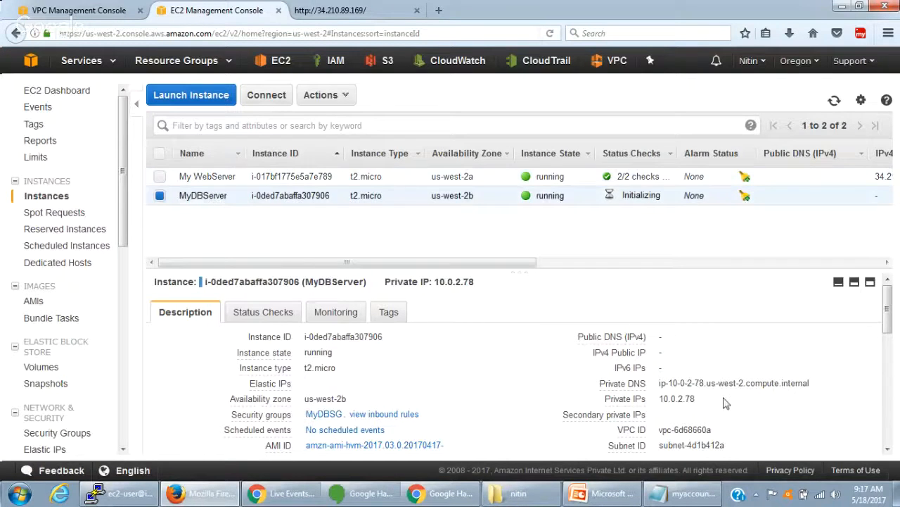
{"action": "left_click_drag", "start_coordinate": [661, 398], "coordinate": [703, 402]}
{"action": "left_click", "coordinate": [681, 415]}
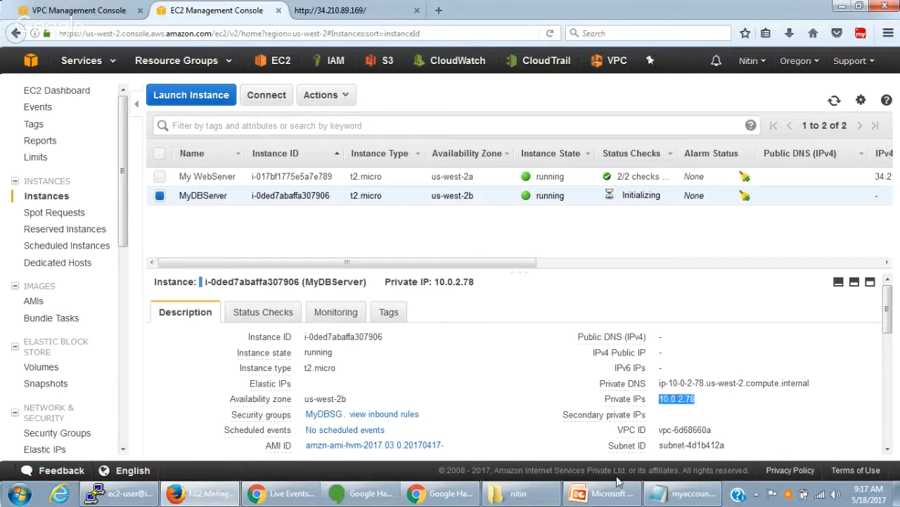
{"action": "left_click", "coordinate": [116, 495]}
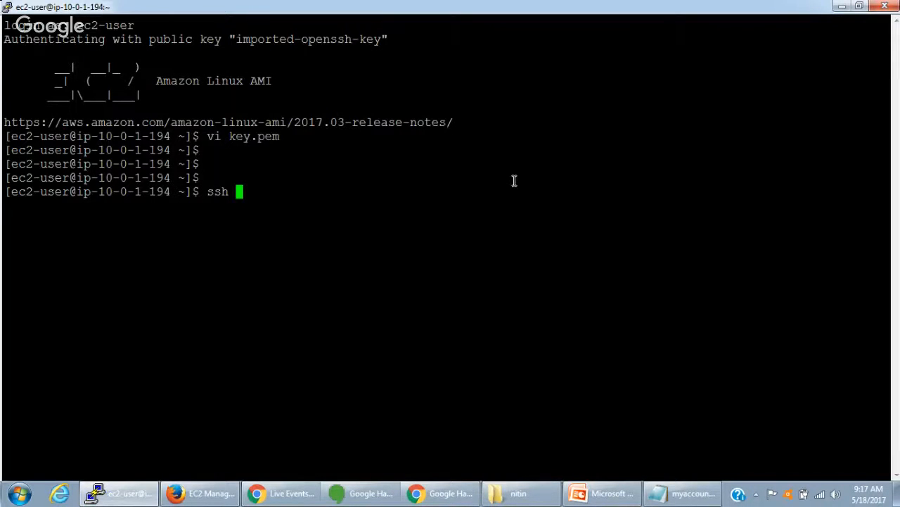
{"action": "type", "text": "ec2-user"}
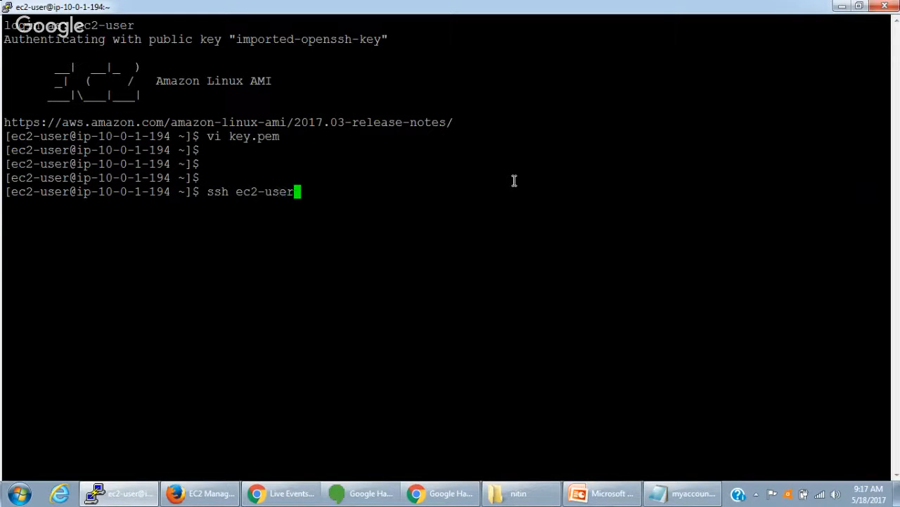
{"action": "type", "text": "@10.0.2.78 -"}
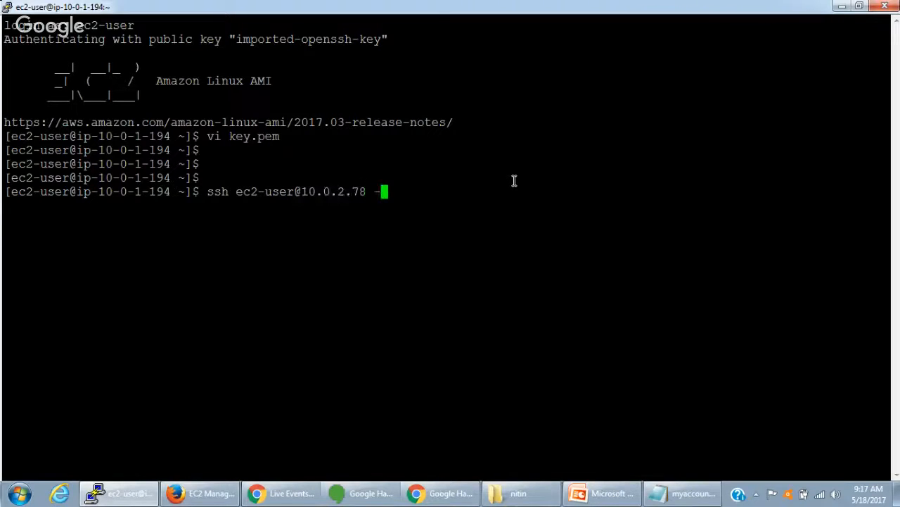
{"action": "type", "text": "i key.pem"}
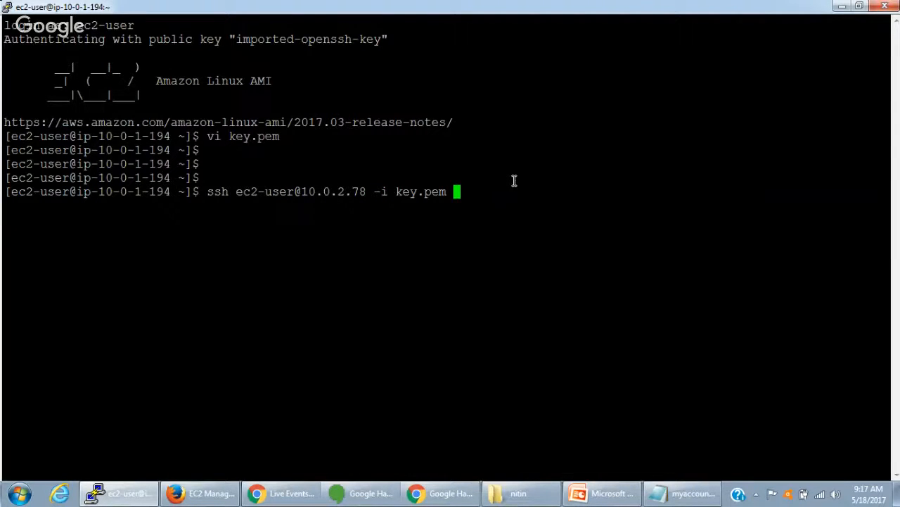
{"action": "key", "text": "Return"}
{"action": "type", "text": "yes"}
{"action": "key", "text": "Return"}
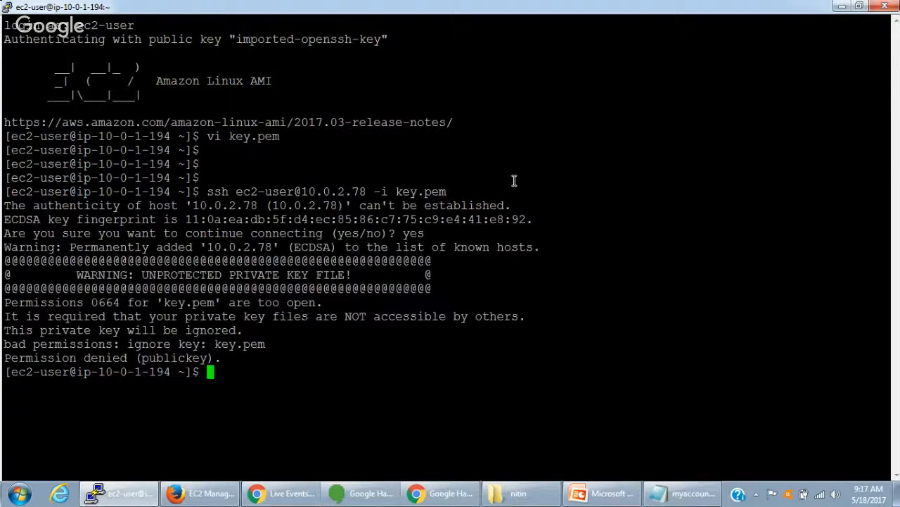
{"action": "key", "text": "Return"}
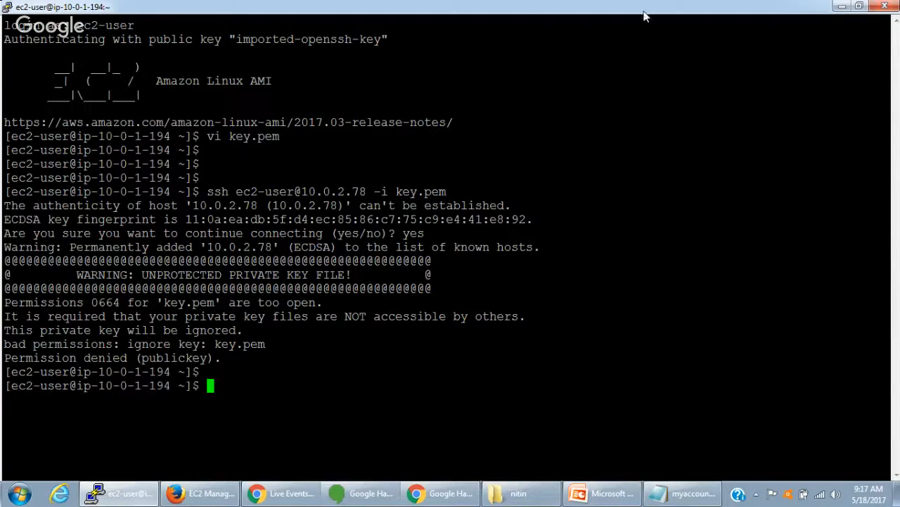
- Restrict the permissions of key.pem to 400 with chmod
{"action": "double_click", "coordinate": [181, 302]}
{"action": "key", "text": "ctrl+c"}
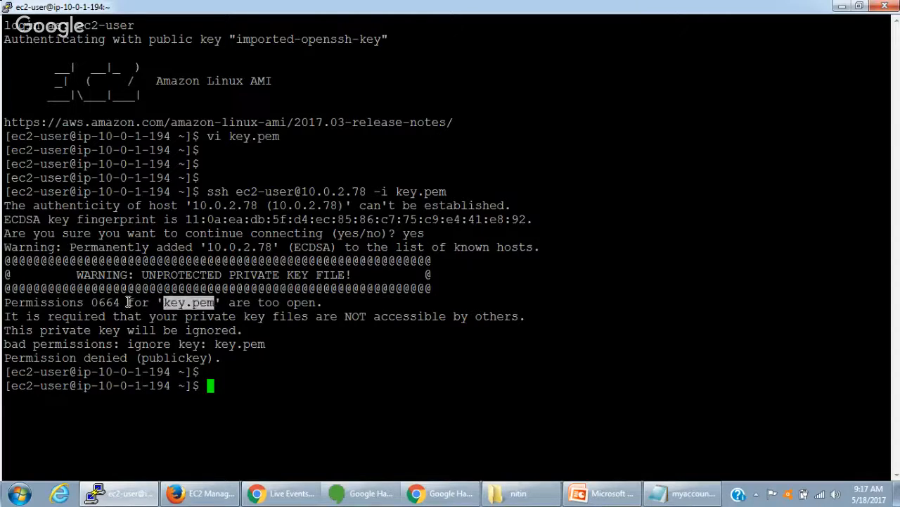
{"action": "type", "text": "chmod "}
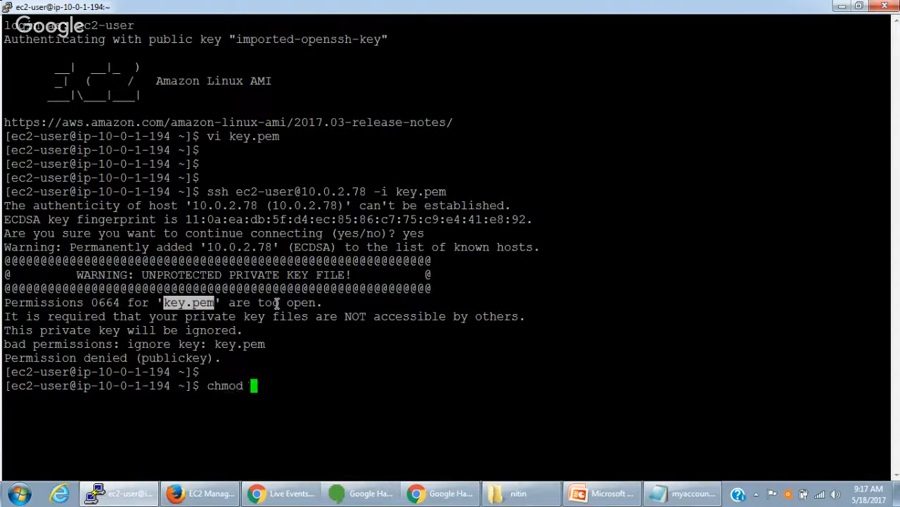
{"action": "type", "text": "400"}
{"action": "right_click", "coordinate": [374, 317]}
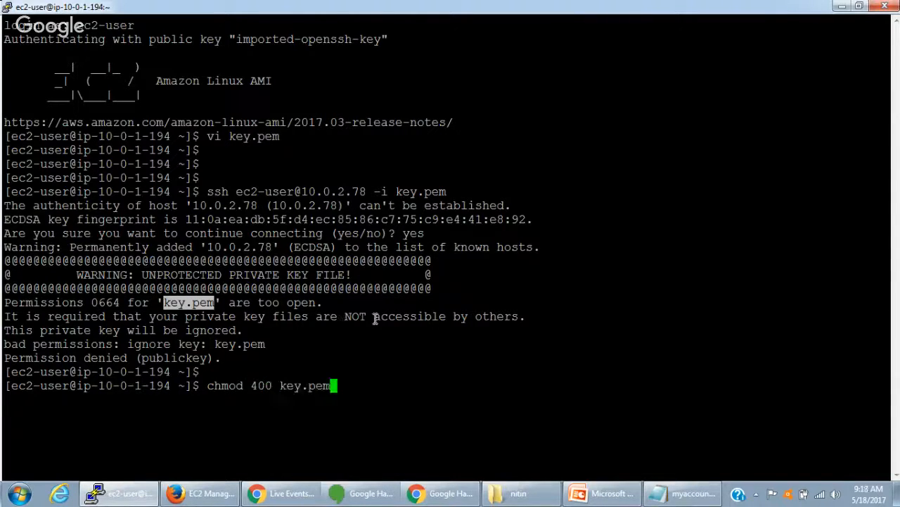
{"action": "key", "text": "Return"}
{"action": "key", "text": "Up"}
{"action": "key", "text": "Up"}
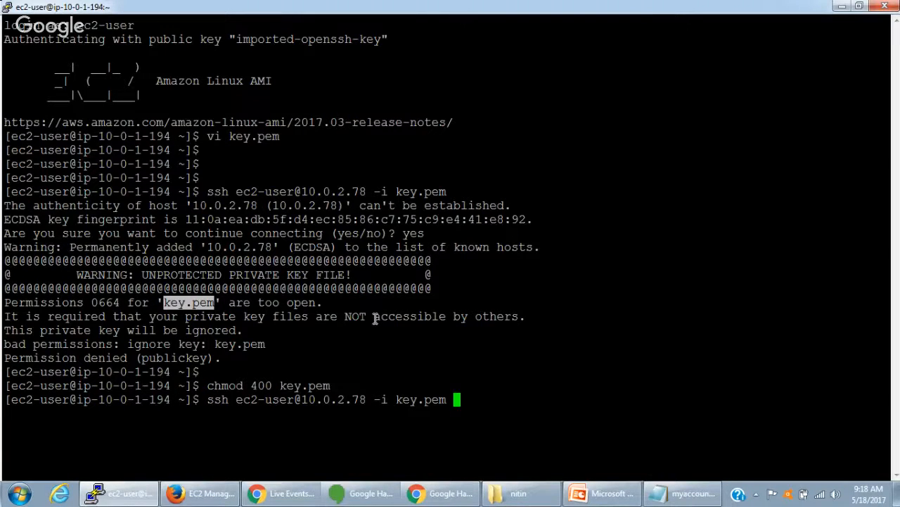
{"action": "key", "text": "Return"}
{"action": "key", "text": "Return"}
{"action": "key", "text": "Return"}
{"action": "key", "text": "Return"}
- Switch to the root user on the database server with sudo su -
{"action": "type", "text": "s"}
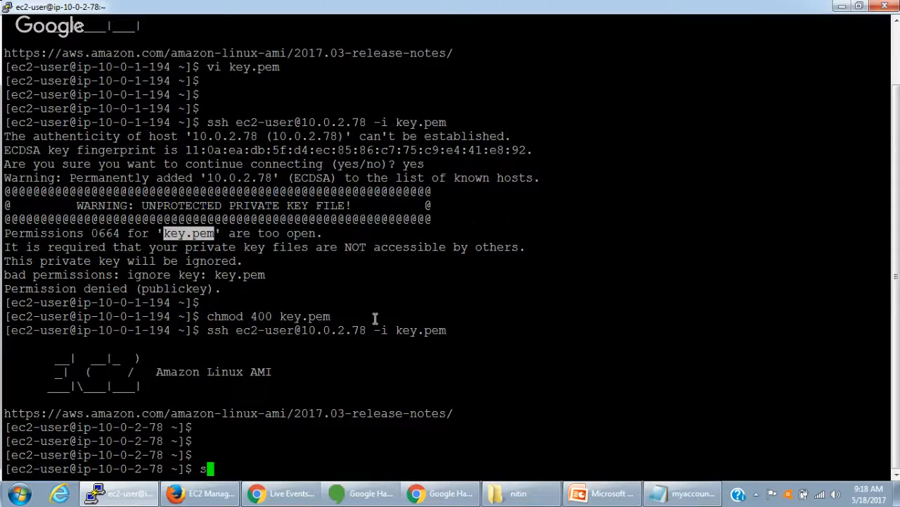
{"action": "type", "text": "udo su -"}
{"action": "key", "text": "Return"}
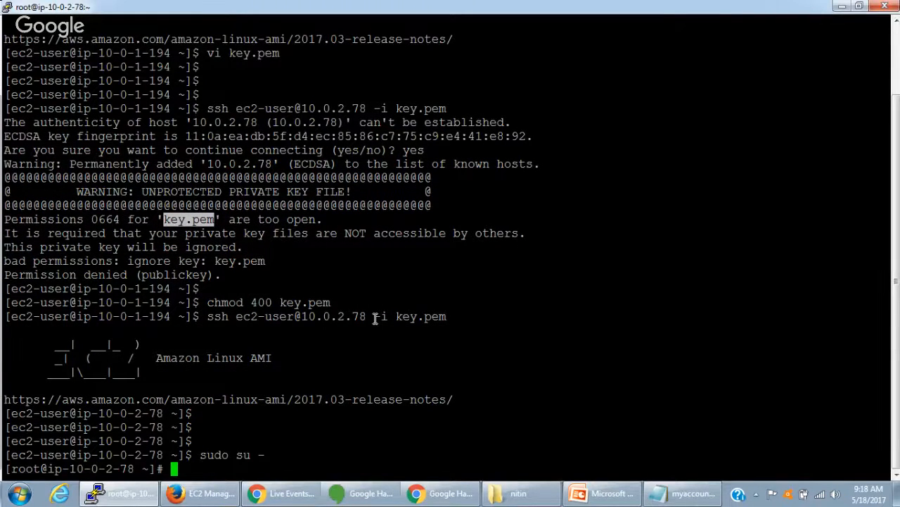
- Clear the terminal, run ifconfig -a and check the eth0 IP address of the database server
{"action": "type", "text": "ifconfig -a"}
{"action": "key", "text": "Return"}
{"action": "double_click", "coordinate": [180, 59]}
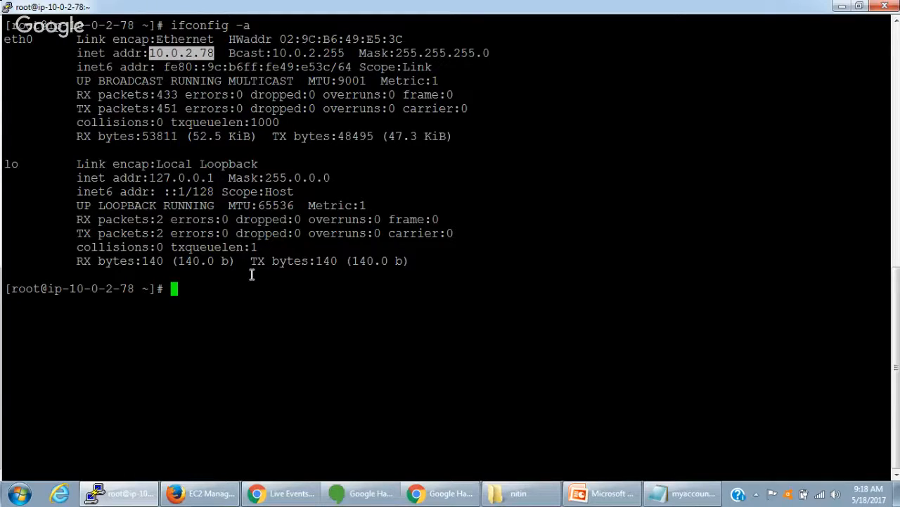
{"action": "scroll", "coordinate": [252, 275], "scroll_direction": "up", "scroll_amount": 5}
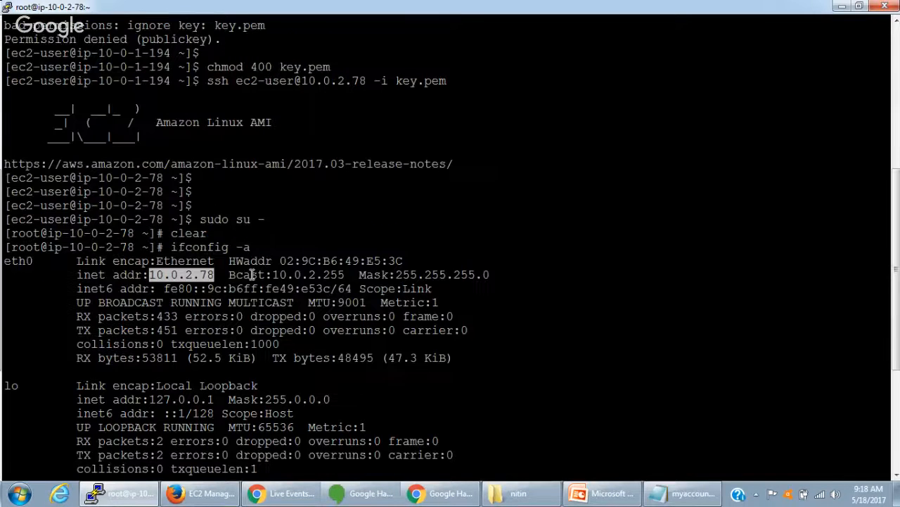
{"action": "scroll", "coordinate": [252, 275], "scroll_direction": "down", "scroll_amount": 5}
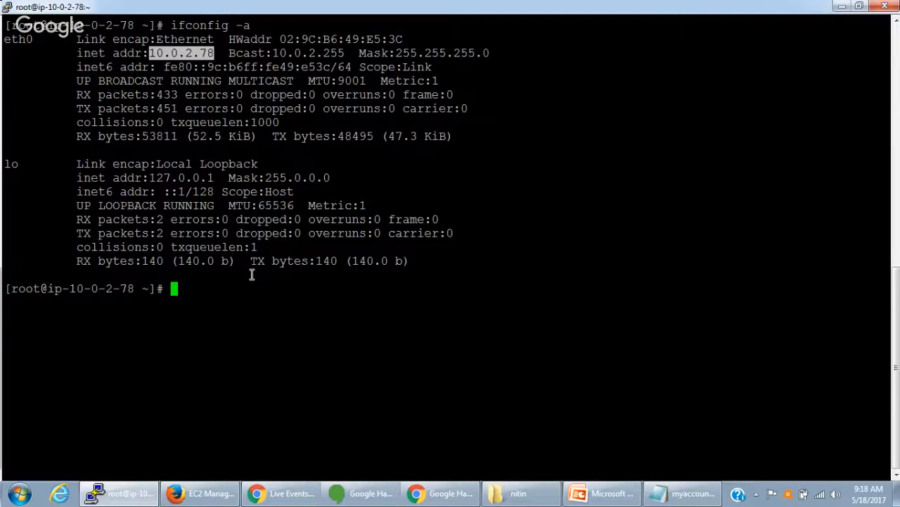
- Try to install mysql with yum on the database server
{"action": "type", "text": "yum install "}
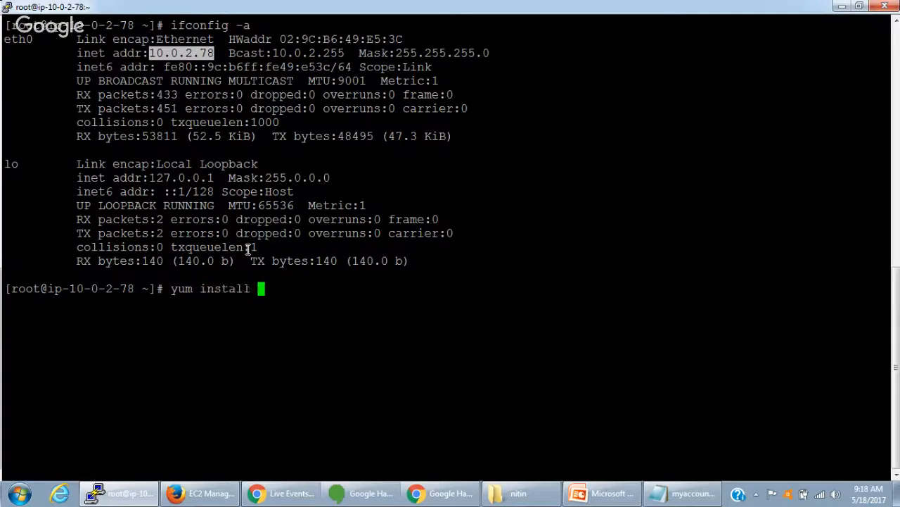
{"action": "type", "text": "mysql"}
{"action": "key", "text": "Return"}
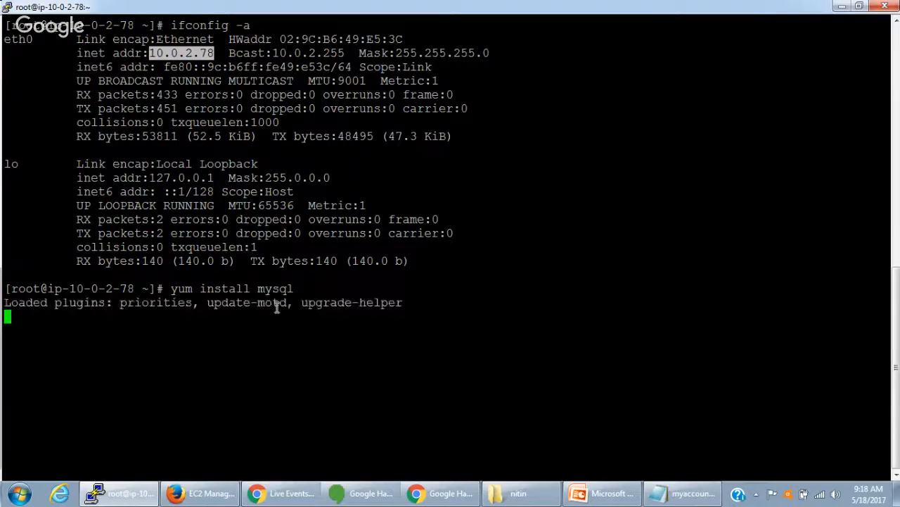
{"action": "left_click_drag", "start_coordinate": [163, 288], "coordinate": [294, 290]}
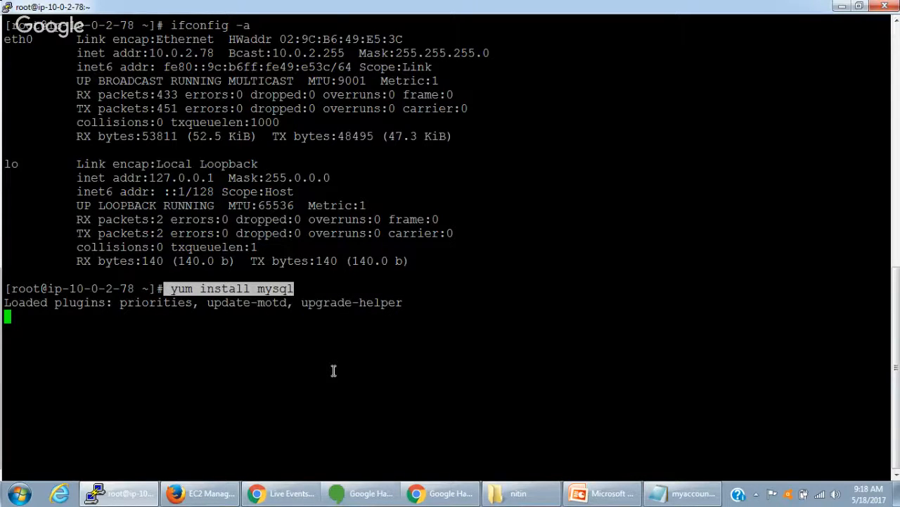
- Switch to the AWS VPC Training presentation in PowerPoint to view the Private and Public Subnets diagram
{"action": "left_click", "coordinate": [622, 500]}
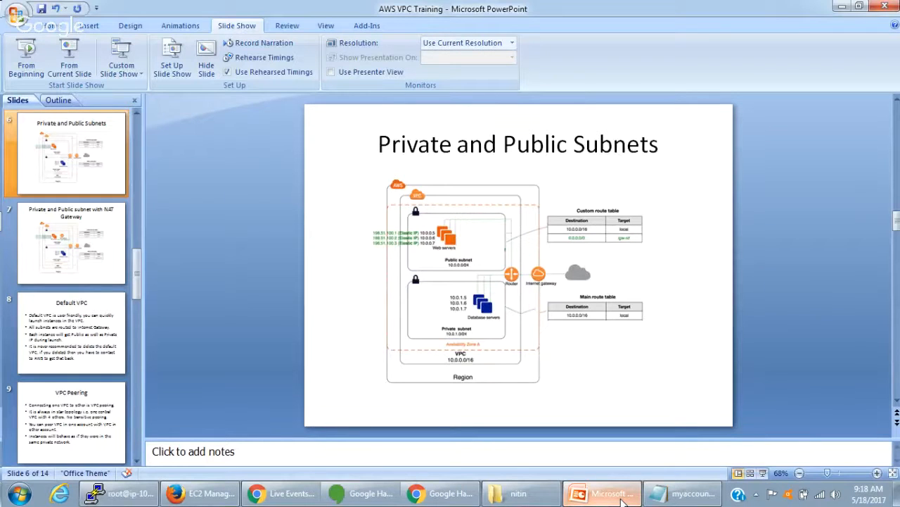
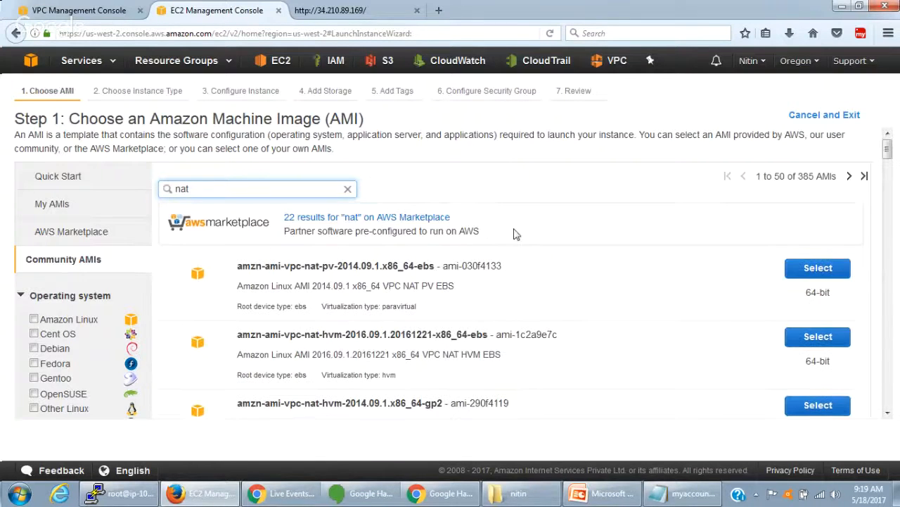
- Choose the community AMI amzn-ami-vpc-nat-pv-2014.09.1.x86_64-ebs with the t1.micro instance type and proceed to the instance details
{"action": "left_click", "coordinate": [470, 265]}
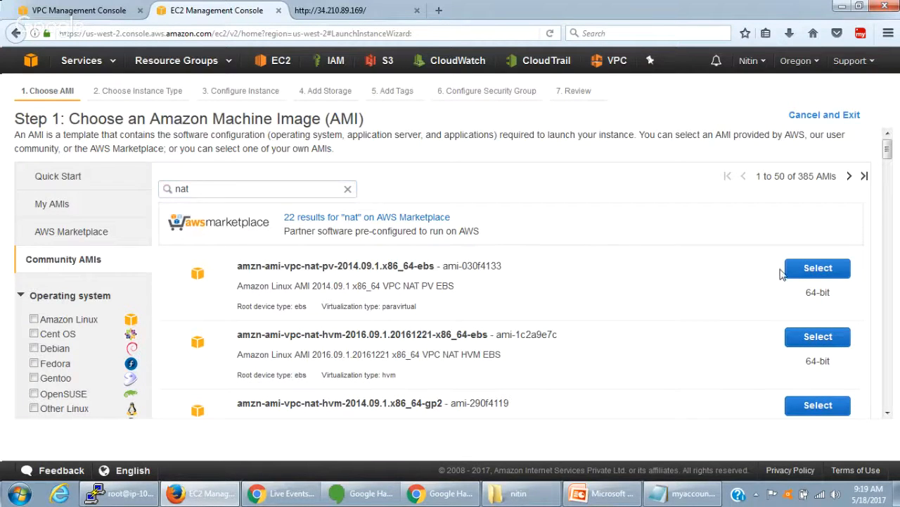
{"action": "left_click", "coordinate": [816, 272]}
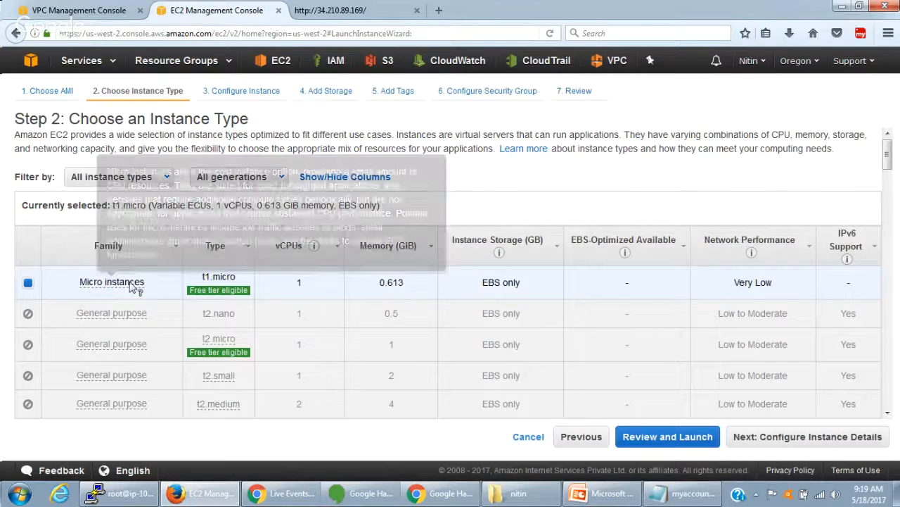
{"action": "mouse_move", "coordinate": [214, 290]}
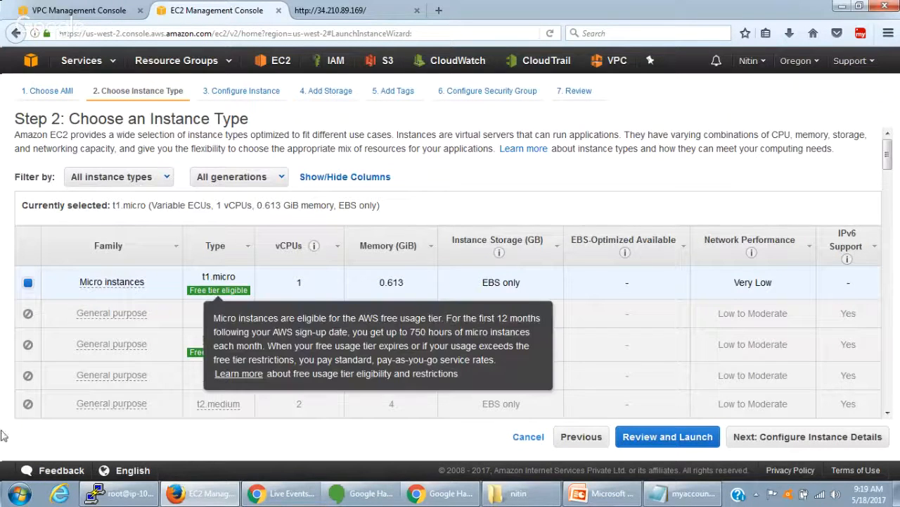
{"action": "left_click", "coordinate": [823, 436]}
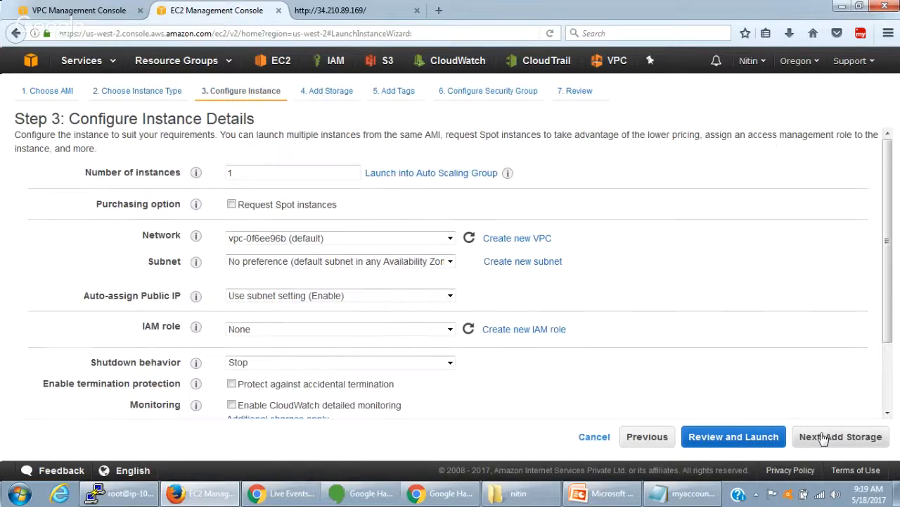
- Set the instance's network to myVPC with the us-west-2a Public subnet, keep the other details and proceed to storage
{"action": "left_click", "coordinate": [332, 239]}
{"action": "left_click", "coordinate": [331, 252]}
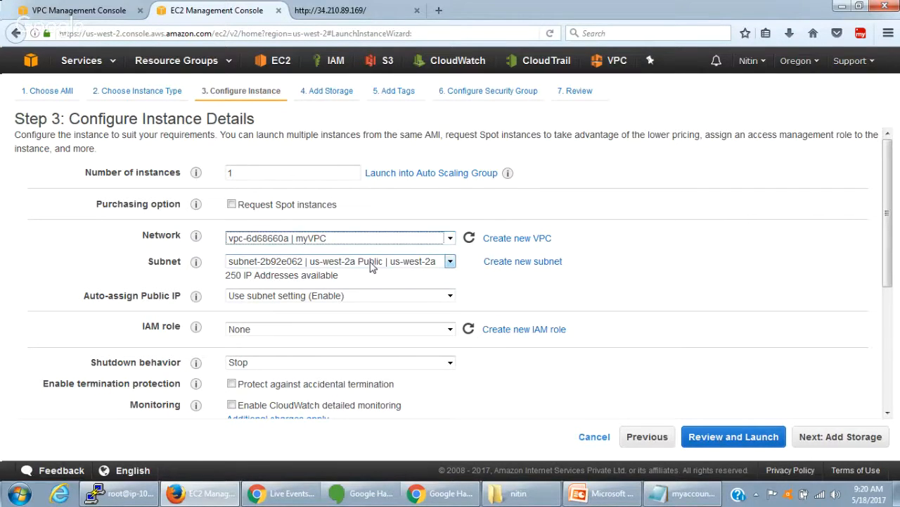
{"action": "scroll", "coordinate": [350, 343], "scroll_direction": "down", "scroll_amount": 1}
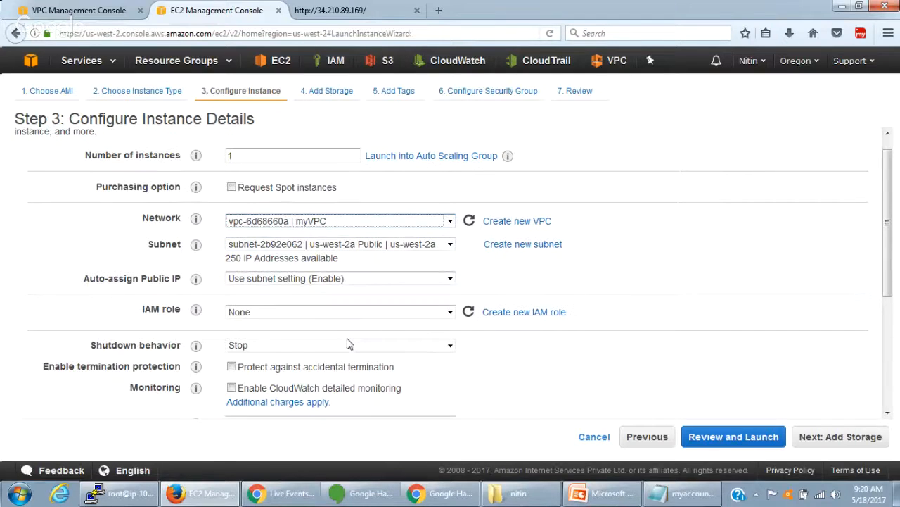
{"action": "scroll", "coordinate": [350, 343], "scroll_direction": "down", "scroll_amount": 5}
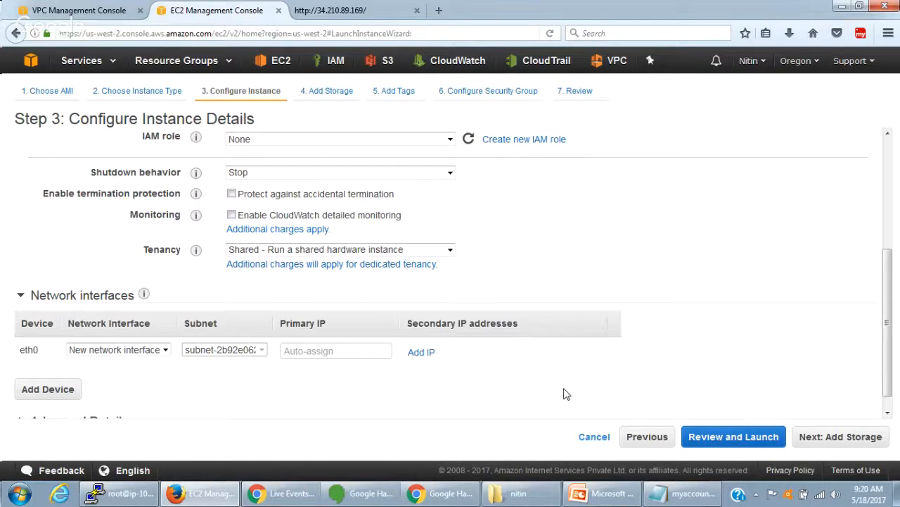
{"action": "left_click", "coordinate": [849, 437]}
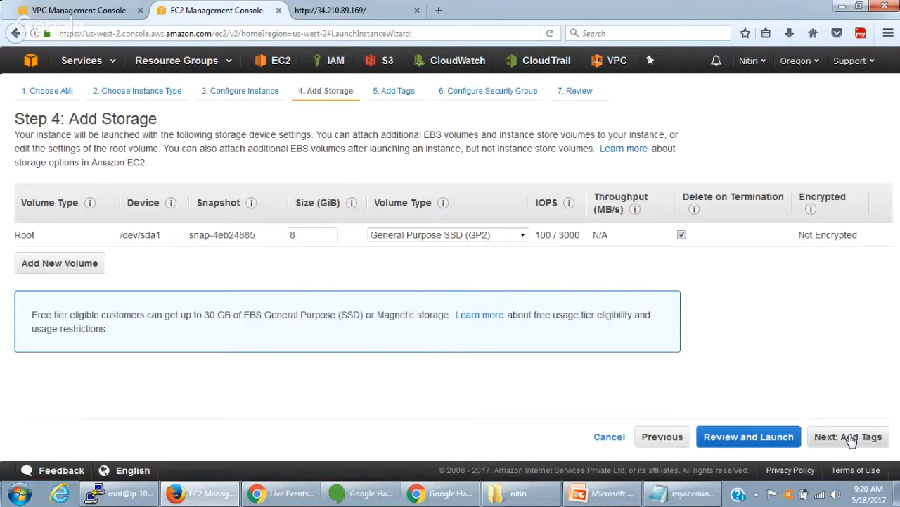
- Keep the default storage, tag the instance with key Name and value NAT Instance, and proceed to the security group
{"action": "left_click", "coordinate": [850, 437]}
{"action": "left_click", "coordinate": [39, 299]}
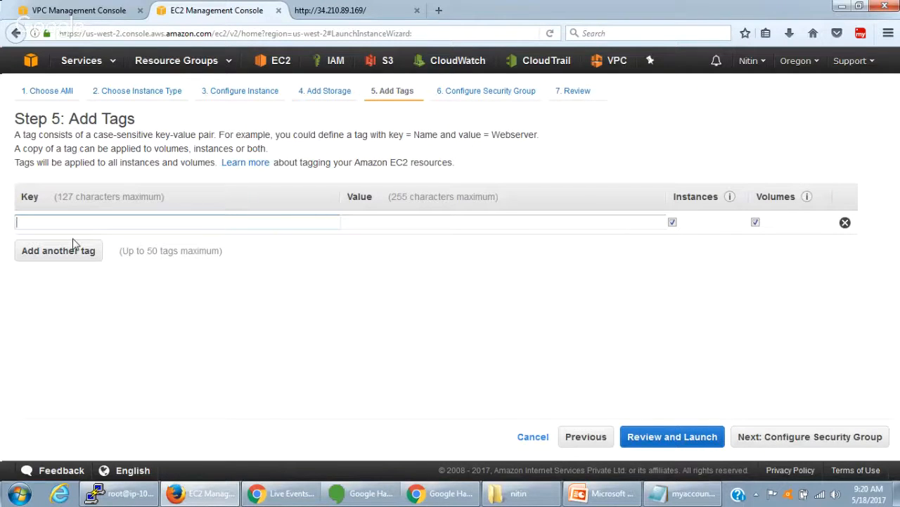
{"action": "type", "text": "Name"}
{"action": "key", "text": "Tab"}
{"action": "type", "text": "N"}
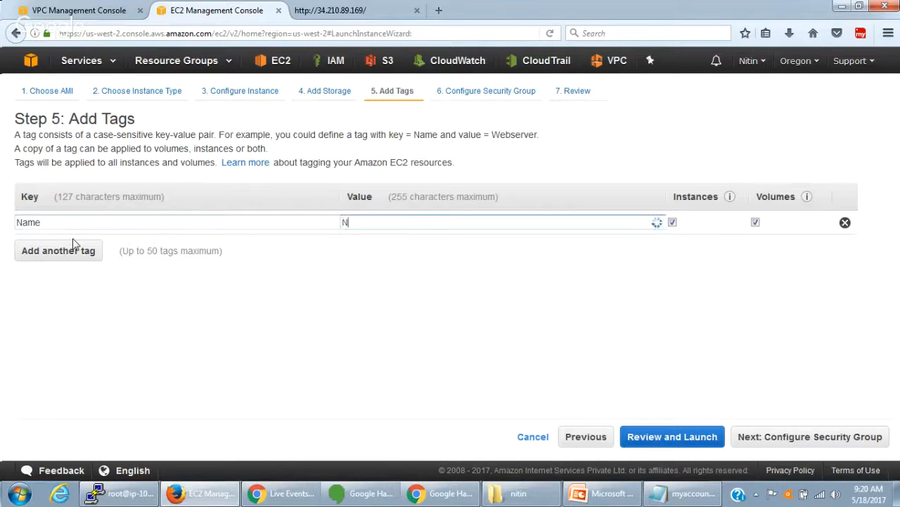
{"action": "type", "text": "AT Instance"}
{"action": "left_click", "coordinate": [812, 439]}
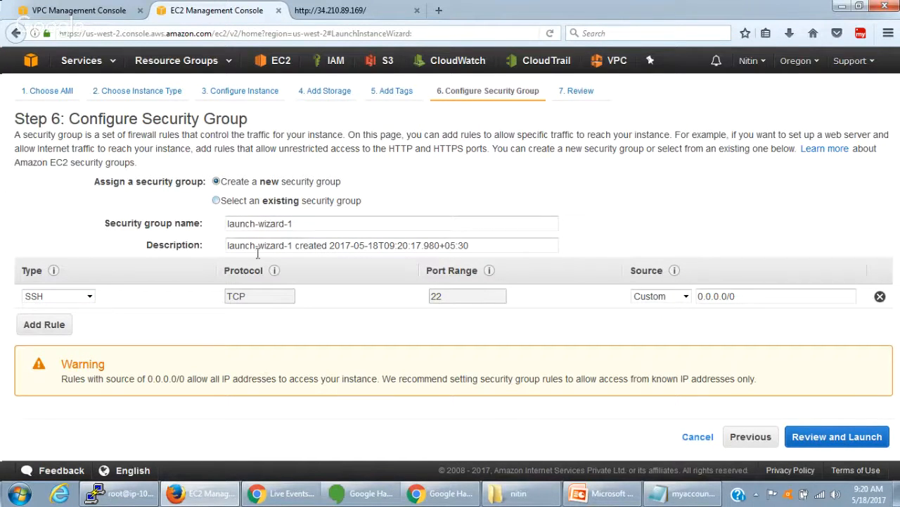
- Assign the existing security group myWebSG to the instance and proceed to the launch review
{"action": "left_click", "coordinate": [217, 201]}
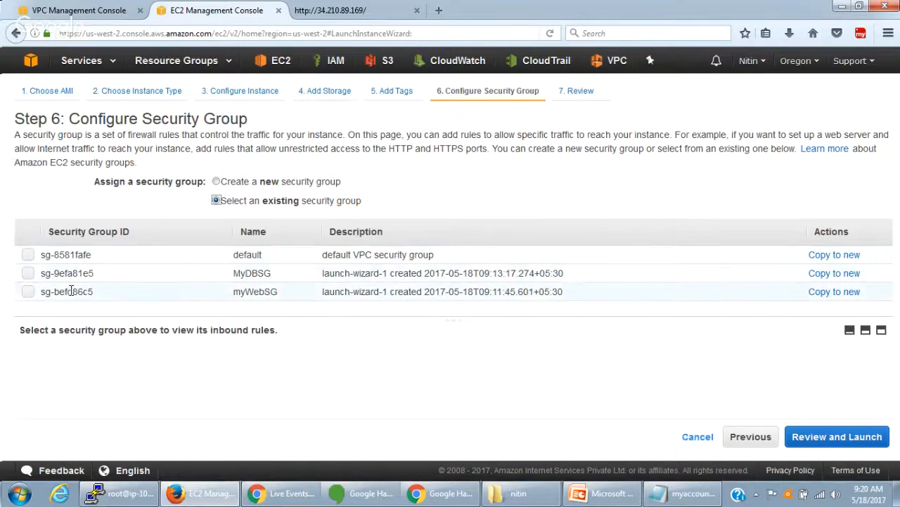
{"action": "left_click", "coordinate": [28, 292]}
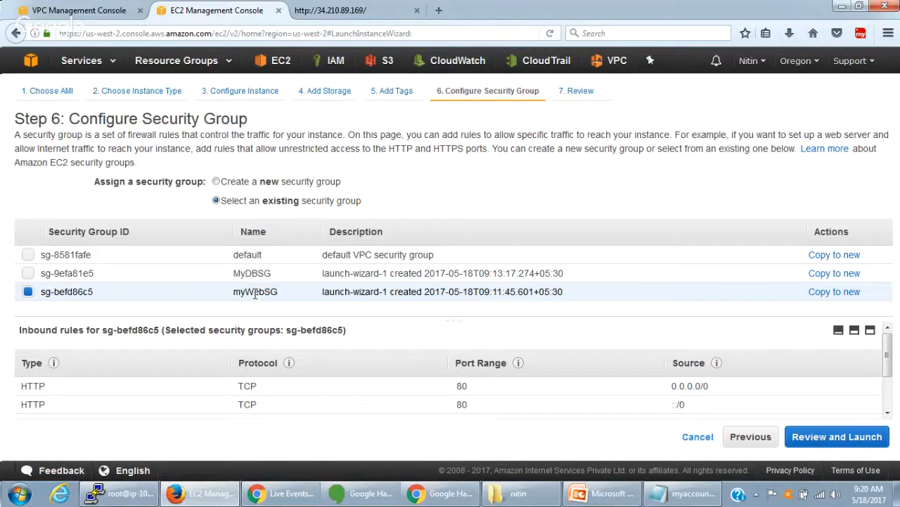
{"action": "left_click", "coordinate": [819, 436]}
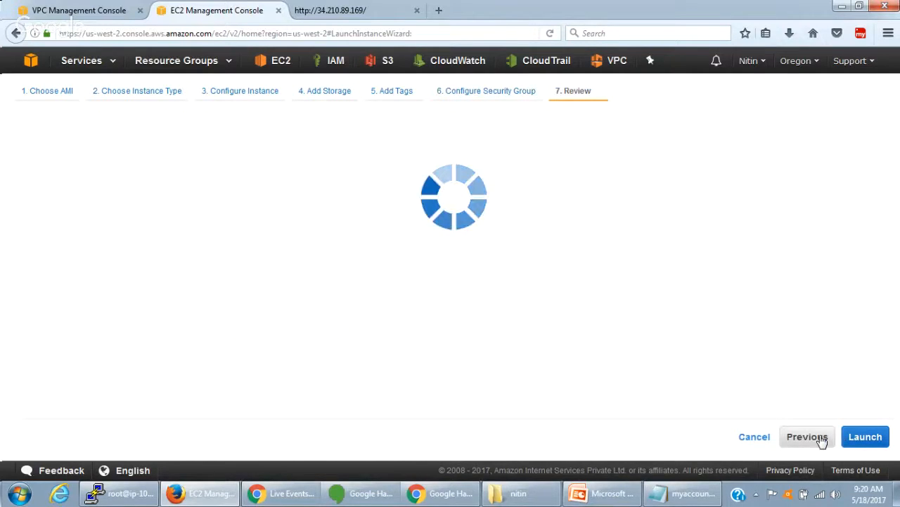
- Review the launch details and launch the instance with the existing myaccount key pair, acknowledging access to its private key file
{"action": "mouse_move", "coordinate": [888, 251]}
{"action": "left_mouse_down"}
{"action": "mouse_move", "coordinate": [897, 314]}
{"action": "mouse_move", "coordinate": [877, 250]}
{"action": "left_mouse_up"}
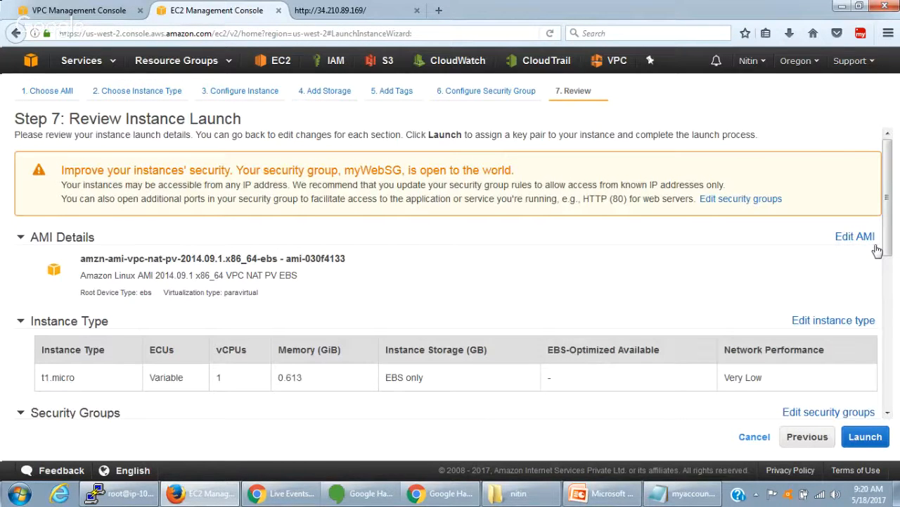
{"action": "scroll", "coordinate": [878, 250], "scroll_direction": "down", "scroll_amount": 2}
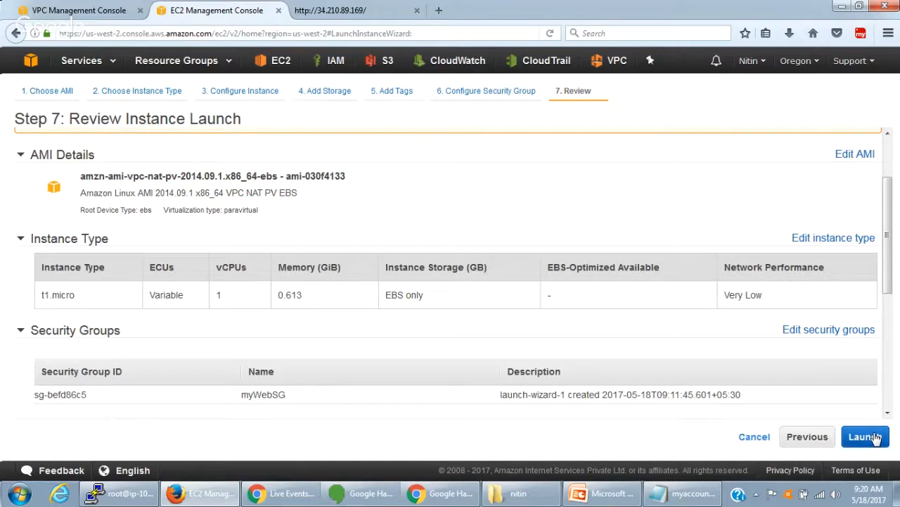
{"action": "left_click", "coordinate": [876, 437]}
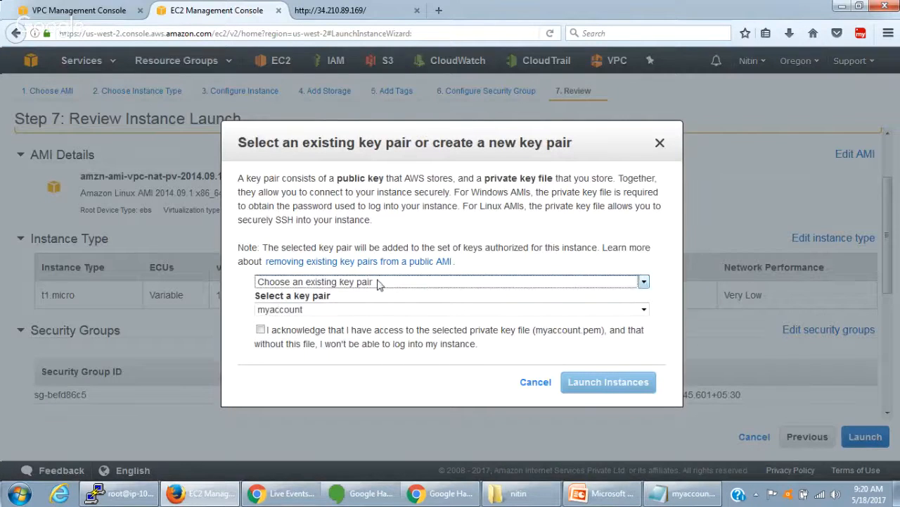
{"action": "left_click", "coordinate": [260, 329]}
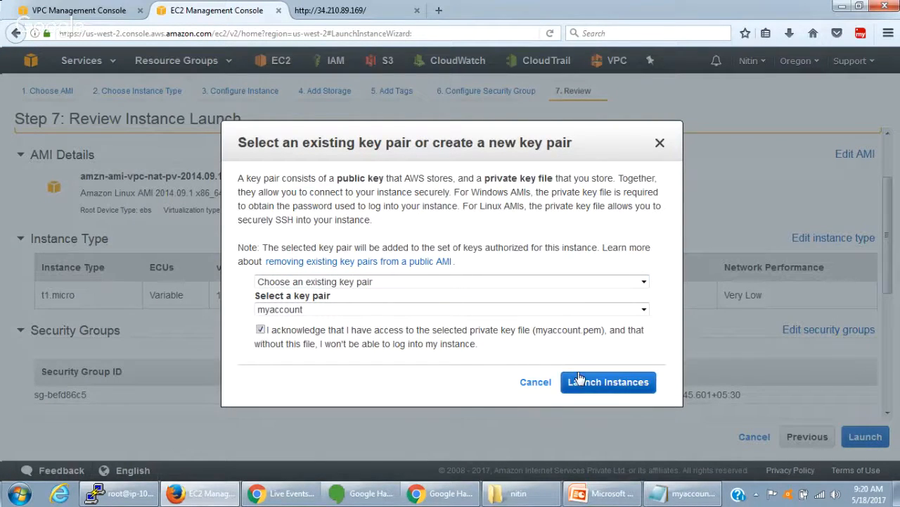
{"action": "left_click", "coordinate": [571, 380]}
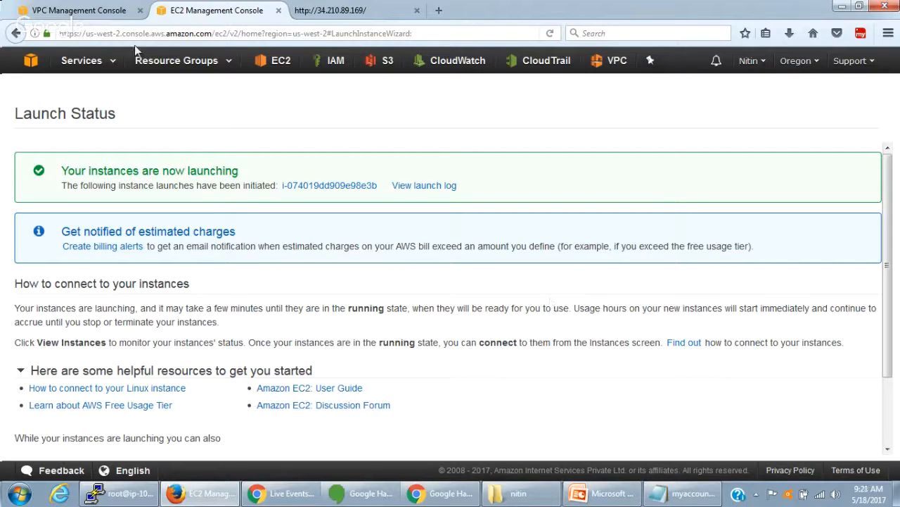
- Open the EC2 instances list and view the details of NAT Instance
{"action": "left_click", "coordinate": [279, 62]}
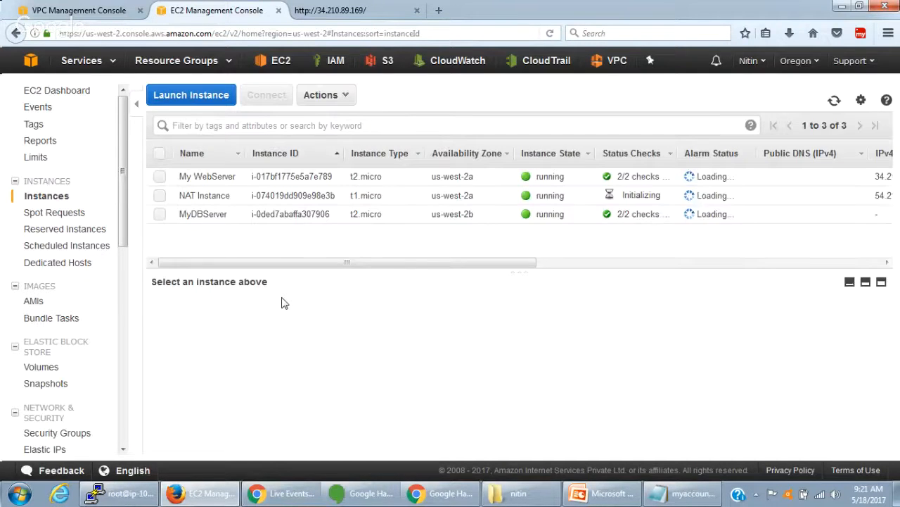
{"action": "left_click", "coordinate": [214, 198]}
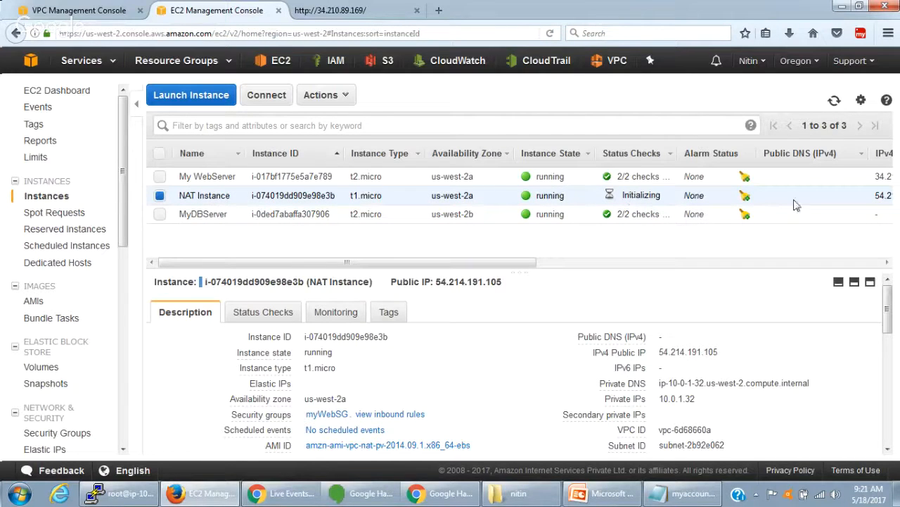
- In the VPC console, edit the routes of myVPC's main route table and add a route with destination 0.0.0.0/0
{"action": "left_click", "coordinate": [92, 13]}
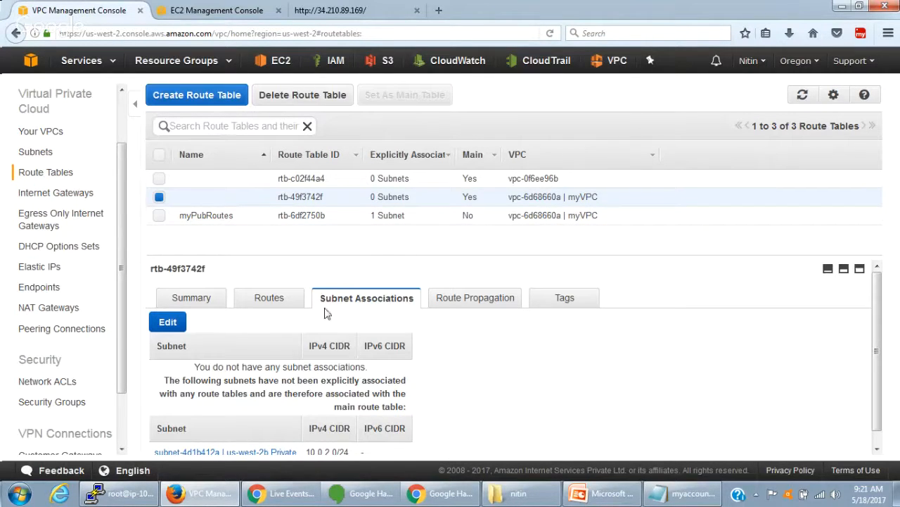
{"action": "left_click", "coordinate": [248, 198]}
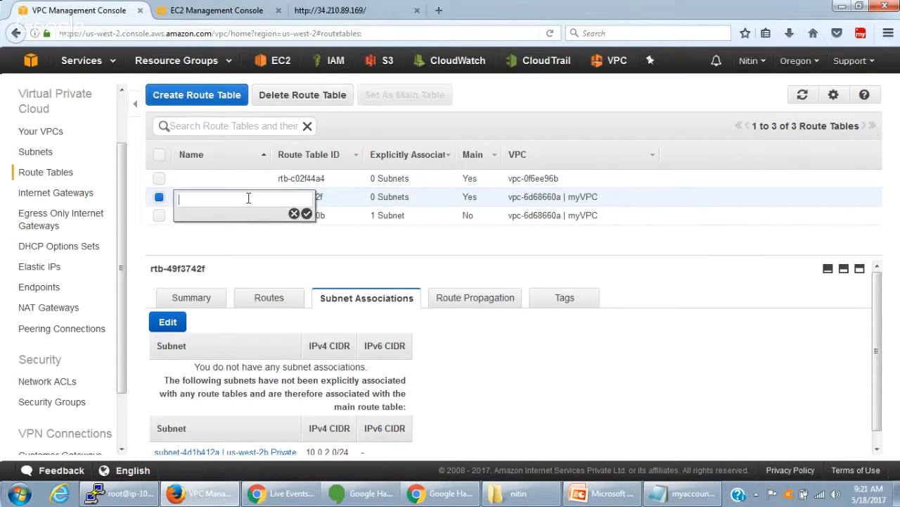
{"action": "left_click", "coordinate": [293, 213]}
{"action": "left_click", "coordinate": [284, 301]}
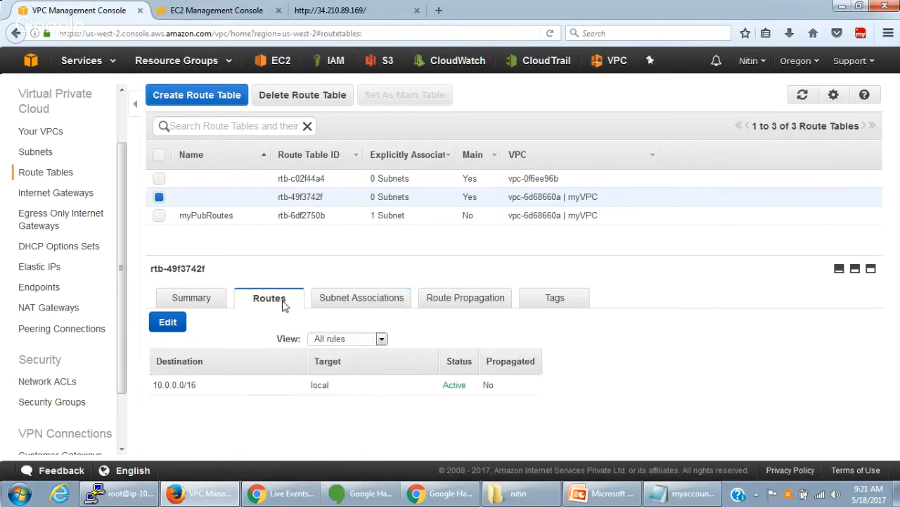
{"action": "left_click", "coordinate": [159, 326]}
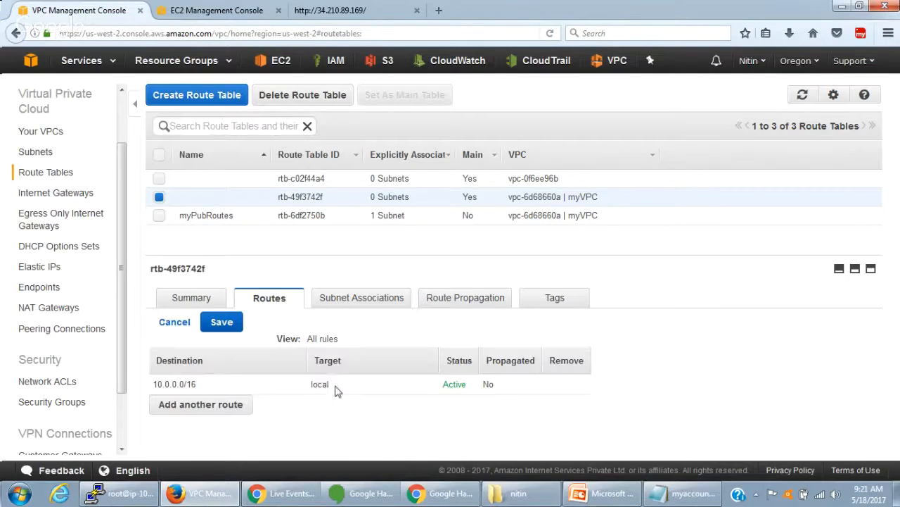
{"action": "left_click", "coordinate": [239, 405]}
{"action": "type", "text": "0.0.0.0/0"}
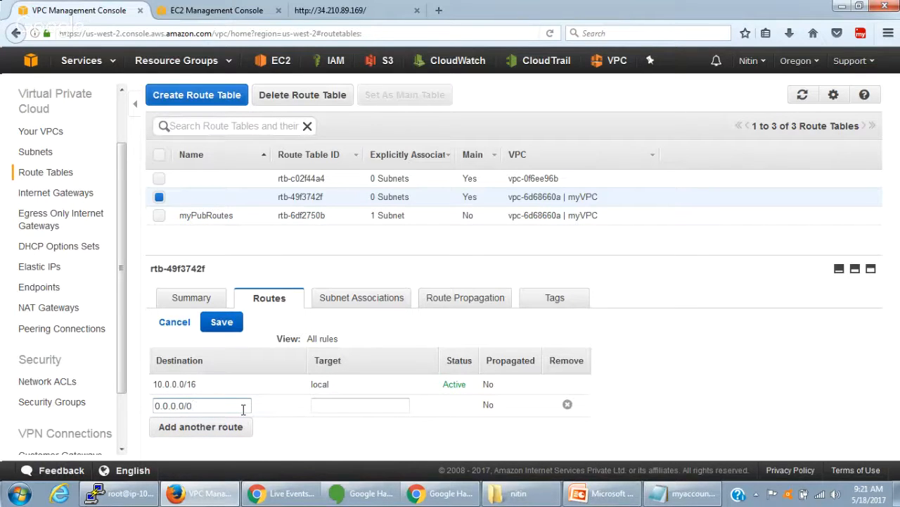
- Set the target of the 0.0.0.0/0 route to NAT Instance and save the route table
{"action": "left_click", "coordinate": [357, 402]}
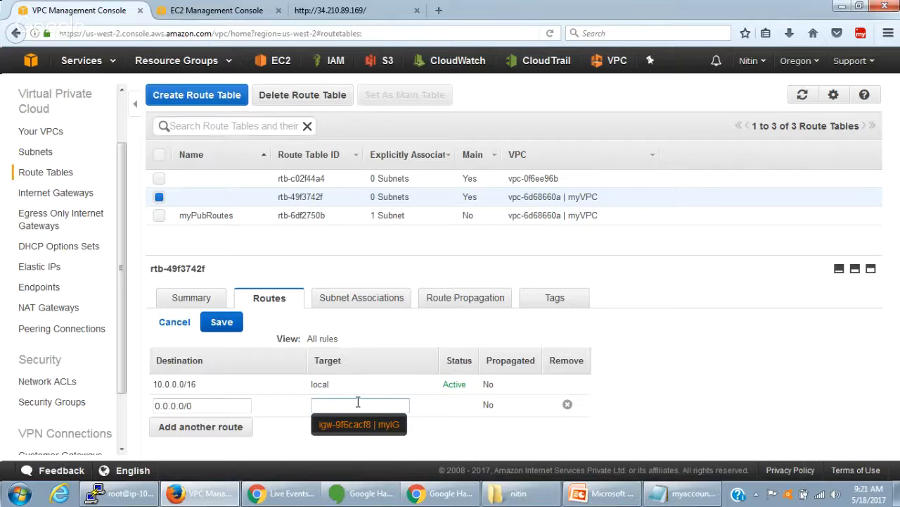
{"action": "type", "text": "nat"}
{"action": "key", "text": "BackSpace"}
{"action": "key", "text": "BackSpace"}
{"action": "key", "text": "BackSpace"}
{"action": "type", "text": "nat"}
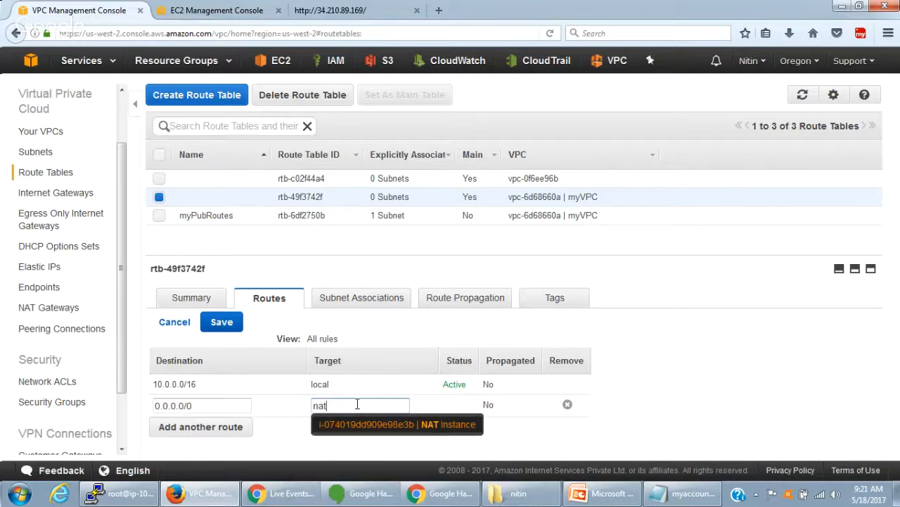
{"action": "left_click", "coordinate": [373, 426]}
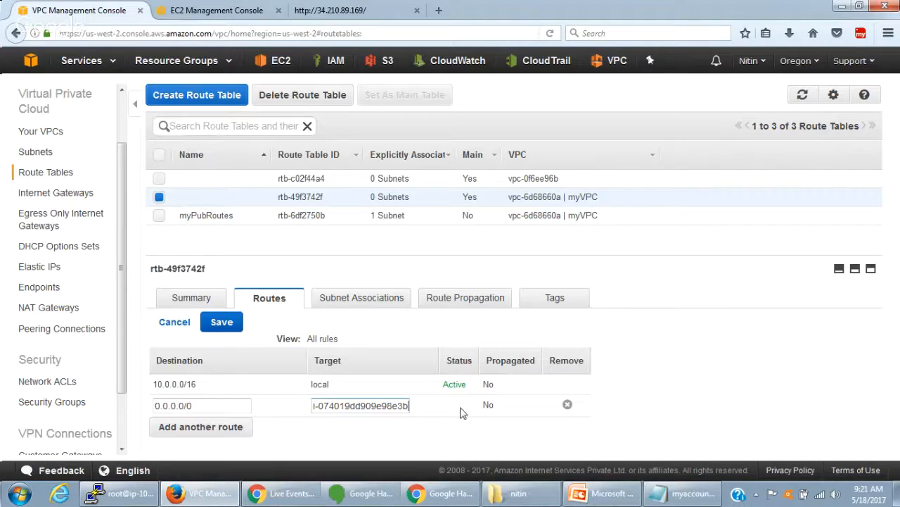
{"action": "left_click", "coordinate": [232, 331]}
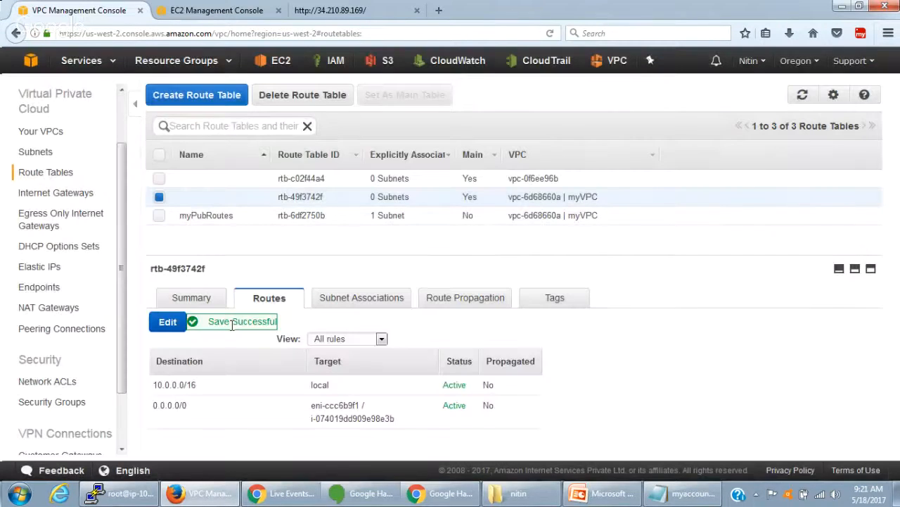
- Return to the EC2 instances list and check the instance state of NAT Instance
{"action": "key", "text": "ctrl+Tab"}
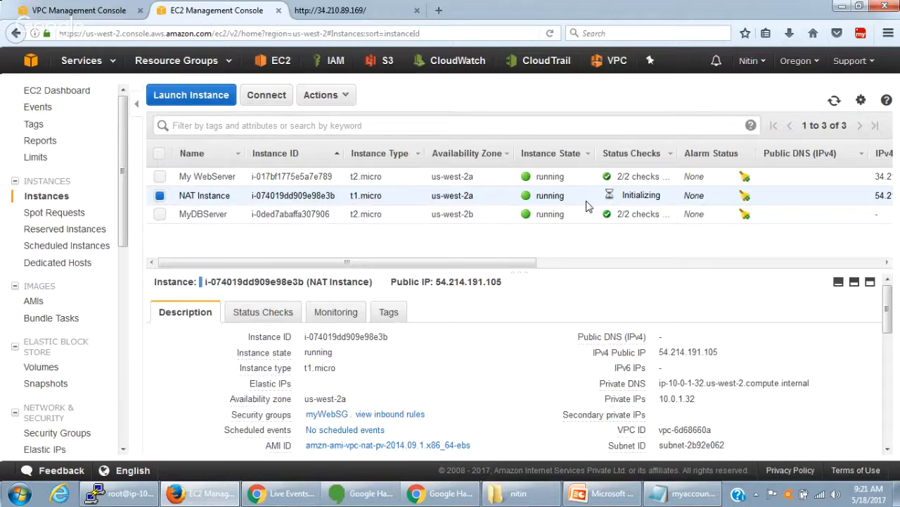
{"action": "double_click", "coordinate": [550, 194]}
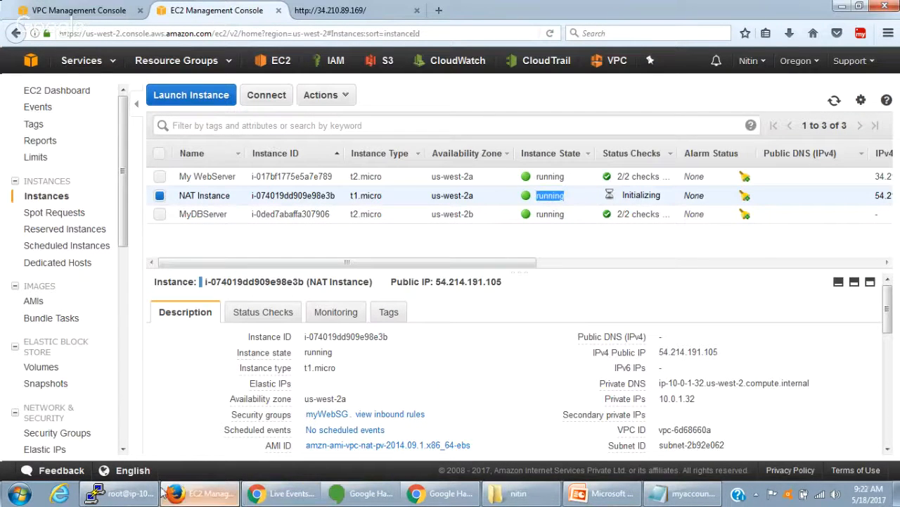
- Switch to the PuTTY session on the database server and try yum install mysql again
{"action": "left_click", "coordinate": [127, 493]}
{"action": "right_click", "coordinate": [262, 301]}
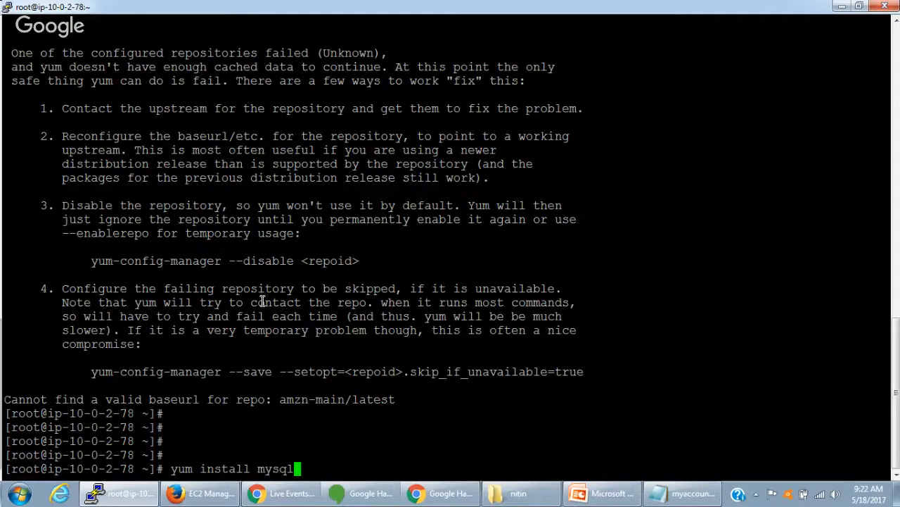
{"action": "key", "text": "Return"}
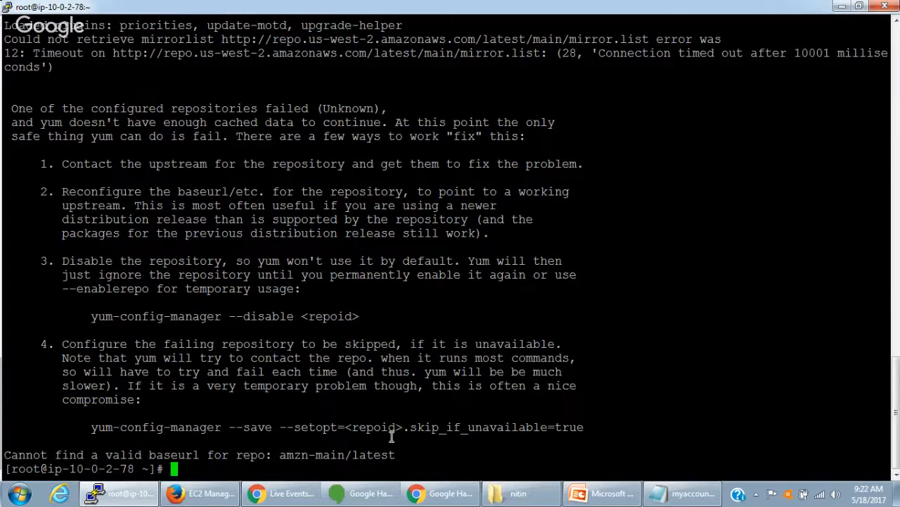
- Return to the EC2 instances list in Firefox and disable the Source/Destination Check for NAT Instance
{"action": "left_click", "coordinate": [202, 493]}
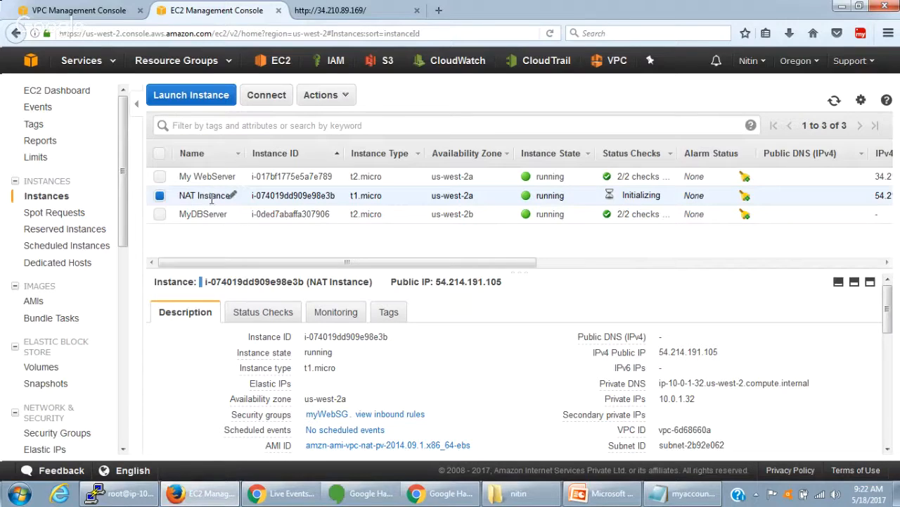
{"action": "left_click", "coordinate": [321, 96]}
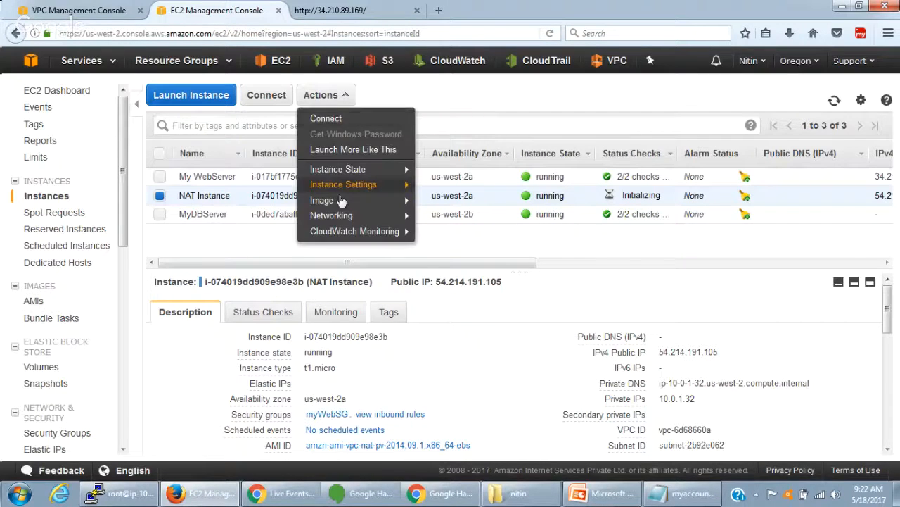
{"action": "mouse_move", "coordinate": [345, 203]}
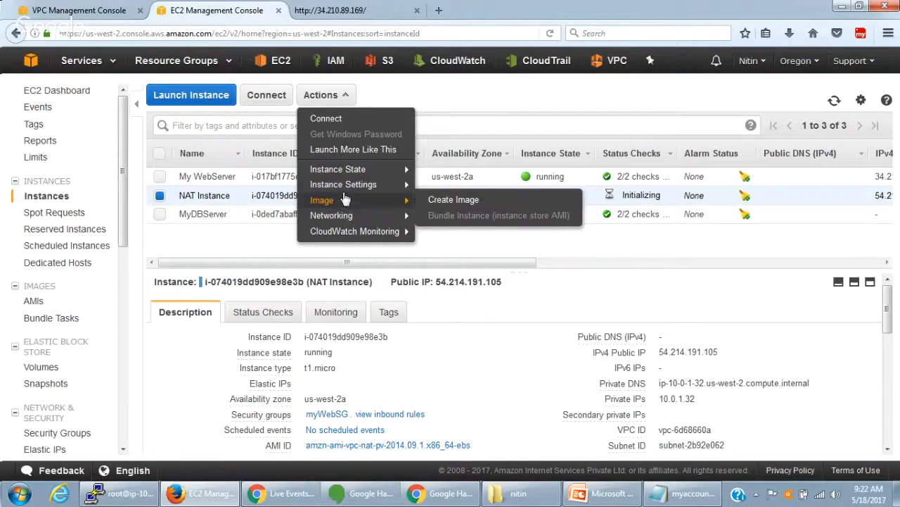
{"action": "mouse_move", "coordinate": [346, 175]}
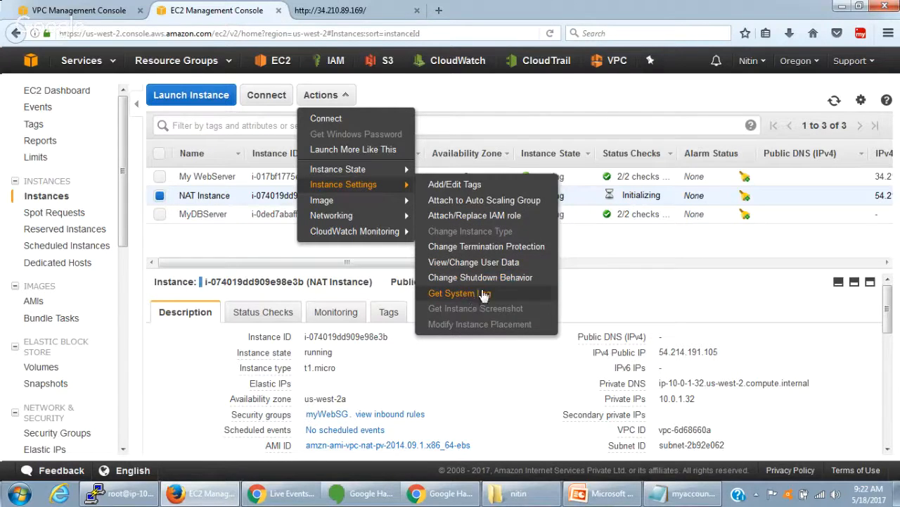
{"action": "mouse_move", "coordinate": [377, 173]}
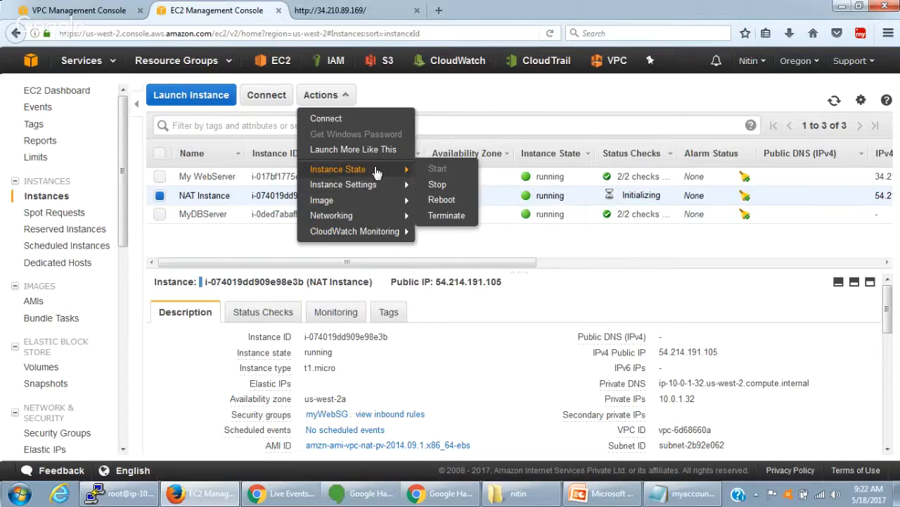
{"action": "mouse_move", "coordinate": [380, 217]}
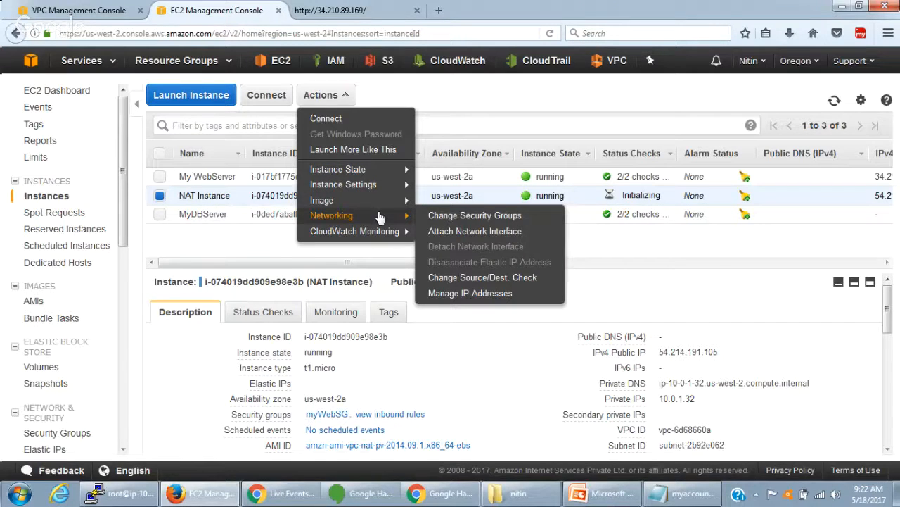
{"action": "left_click", "coordinate": [477, 279]}
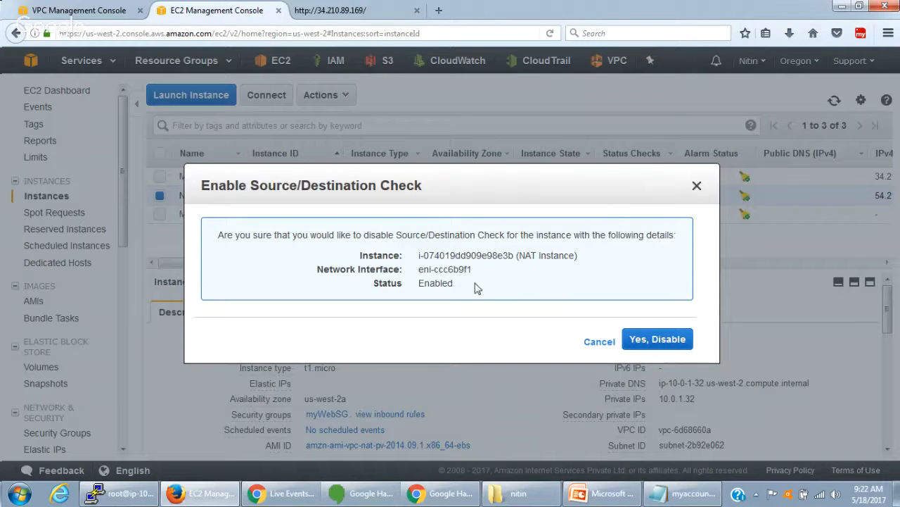
{"action": "double_click", "coordinate": [425, 282]}
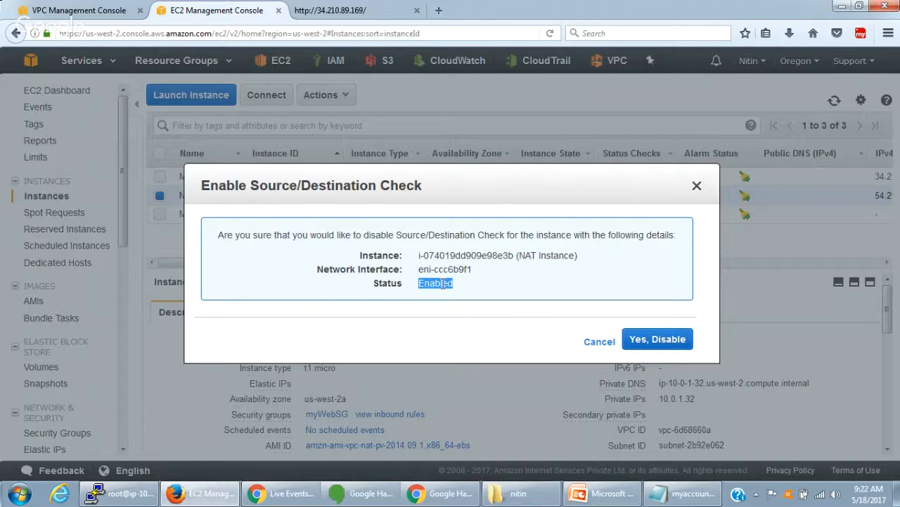
{"action": "left_click_drag", "start_coordinate": [252, 185], "coordinate": [320, 194]}
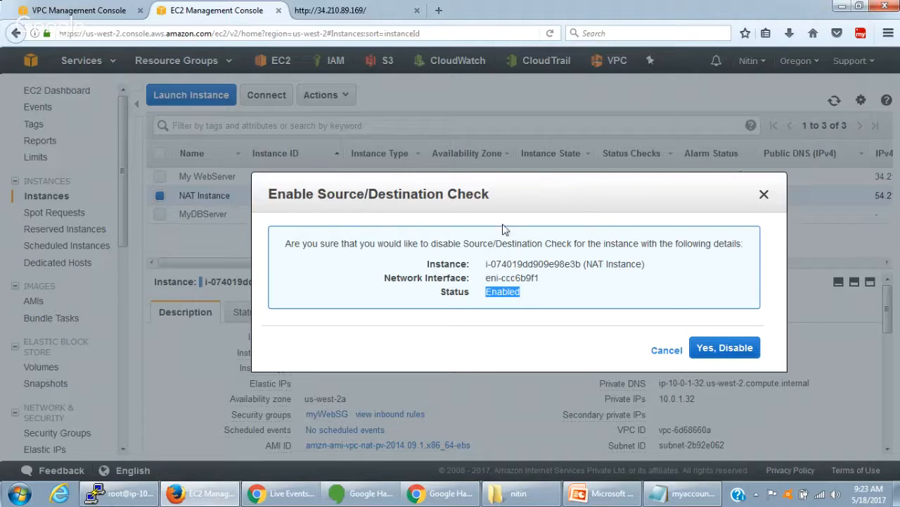
{"action": "left_click", "coordinate": [742, 352]}
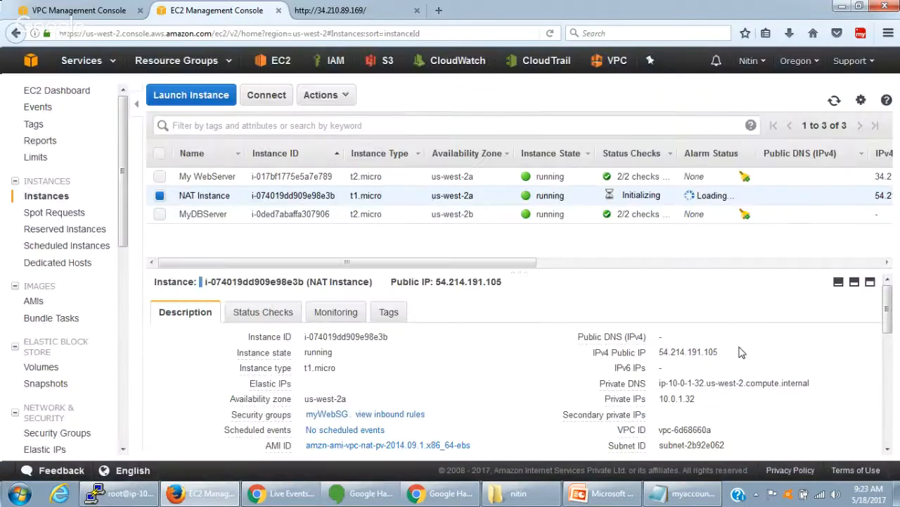
- Switch to the PuTTY session on the database server, run yum install mysql and accept the installation
{"action": "left_click", "coordinate": [132, 491]}
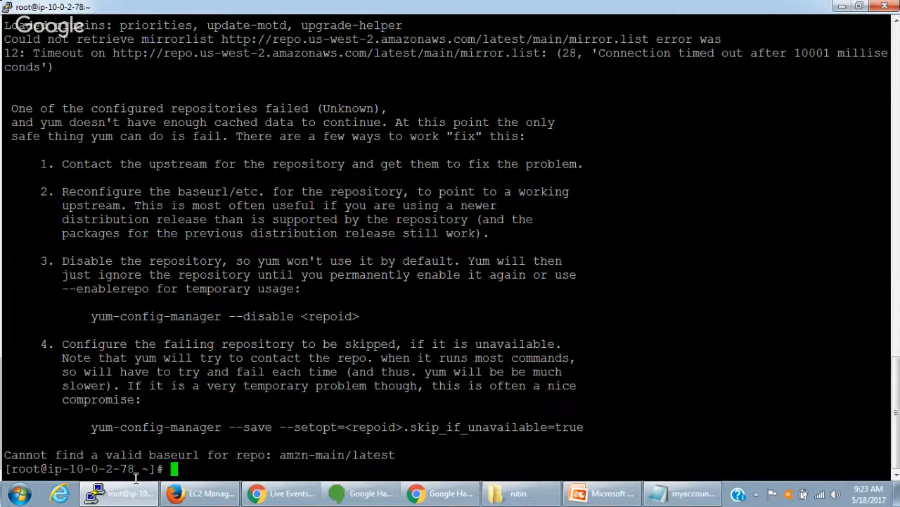
{"action": "key", "text": "Return"}
{"action": "key", "text": "Return"}
{"action": "key", "text": "Return"}
{"action": "key", "text": "Return"}
{"action": "key", "text": "Return"}
{"action": "key", "text": "Return"}
{"action": "type", "text": "yum install mysql"}
{"action": "key", "text": "Return"}
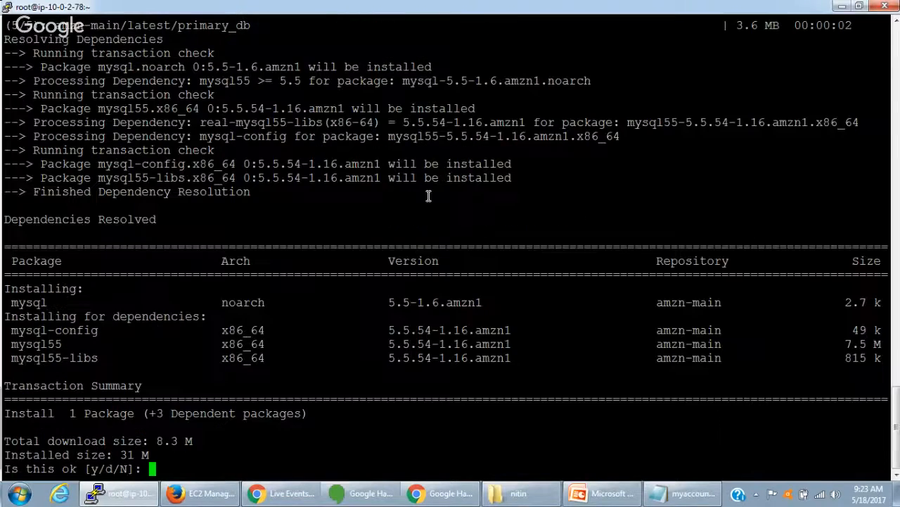
{"action": "type", "text": "y"}
{"action": "key", "text": "Return"}
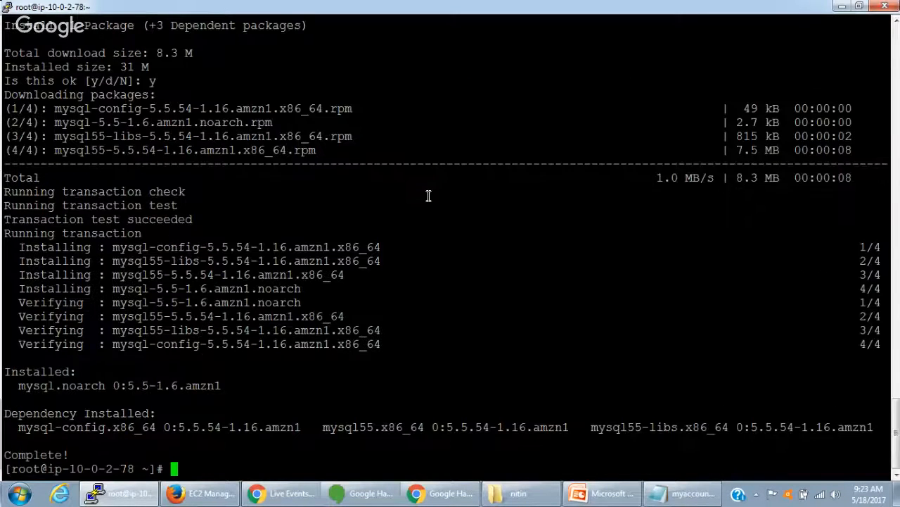
{"action": "key", "text": "Return"}
{"action": "key", "text": "Return"}
{"action": "key", "text": "Return"}
{"action": "key", "text": "Return"}
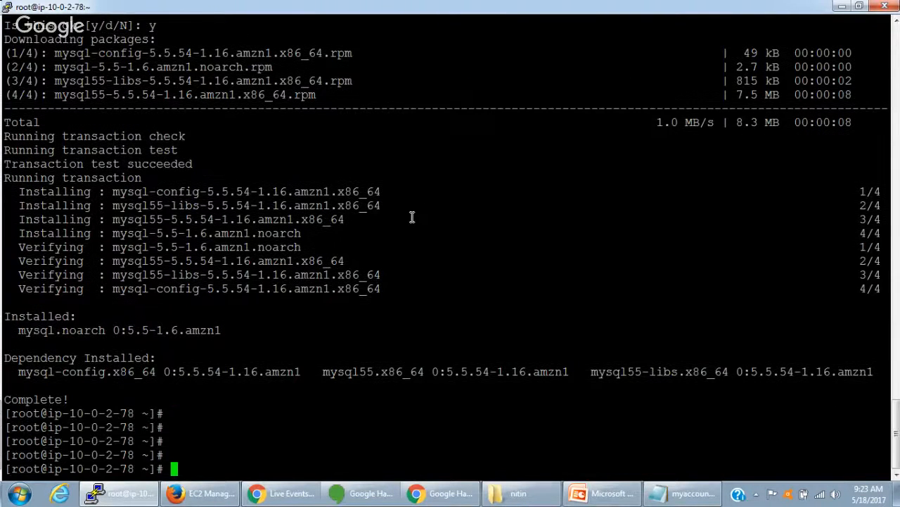
- Uninstall the package on the database server with yum remove mysql and accept the removal
{"action": "key", "text": "alt+Tab"}
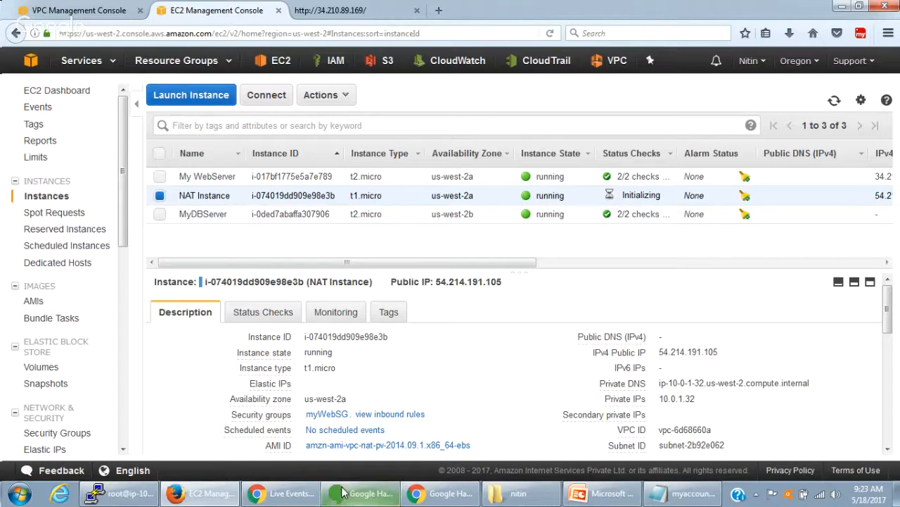
{"action": "left_click", "coordinate": [130, 501]}
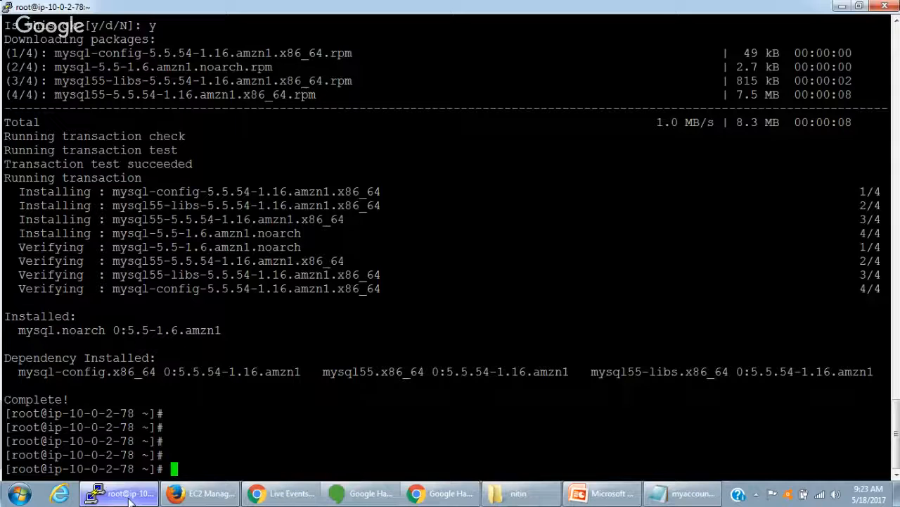
{"action": "type", "text": "yum remo"}
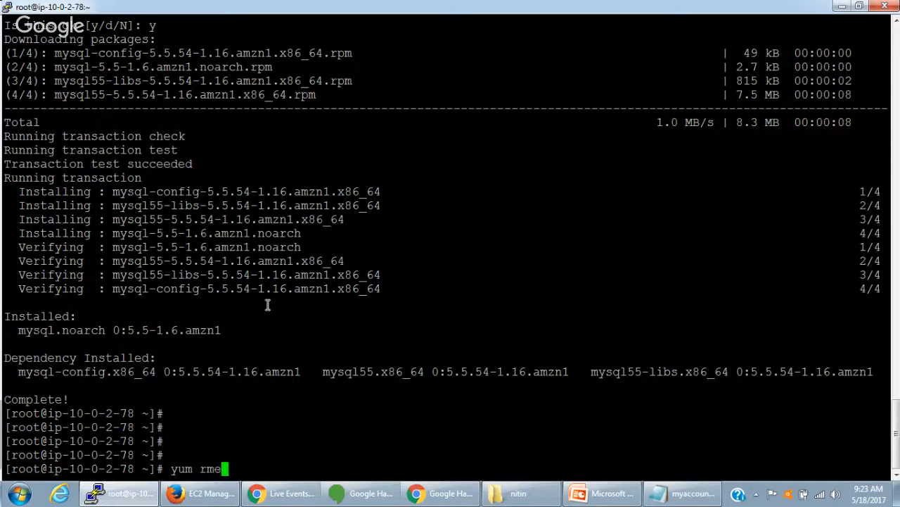
{"action": "type", "text": "ve mysql"}
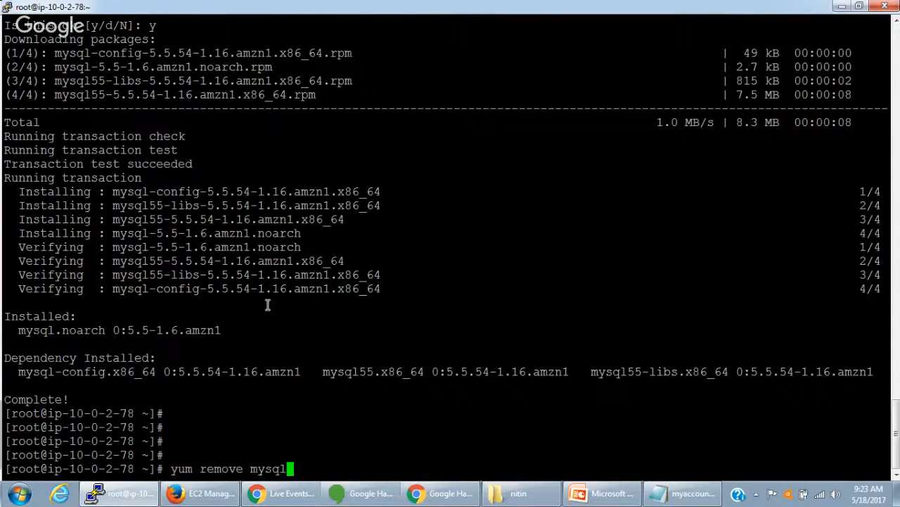
{"action": "key", "text": "Return"}
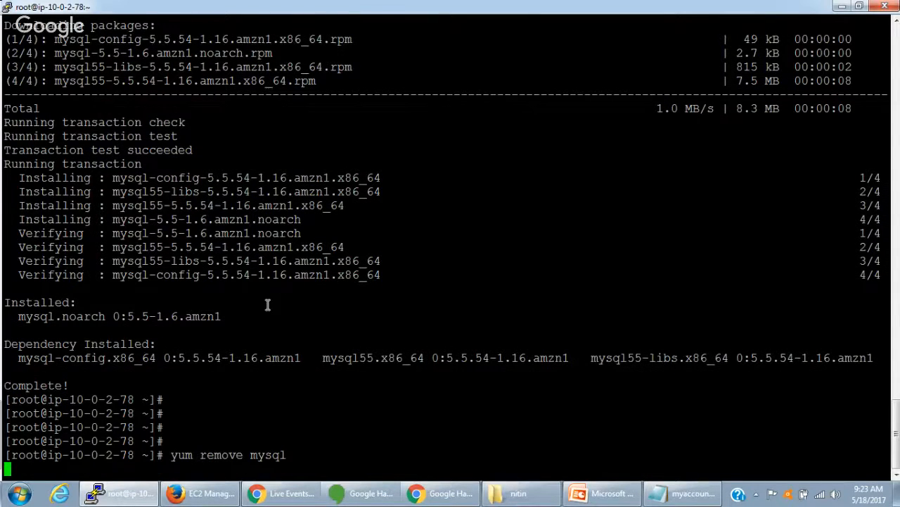
{"action": "type", "text": "y"}
{"action": "key", "text": "Return"}
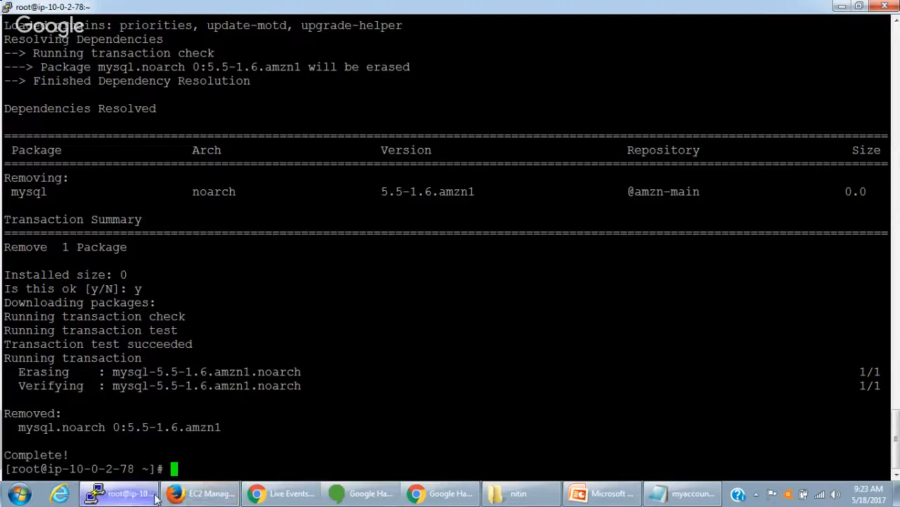
- Return to the EC2 instances list in Firefox and terminate NAT Instance
{"action": "left_click", "coordinate": [196, 494]}
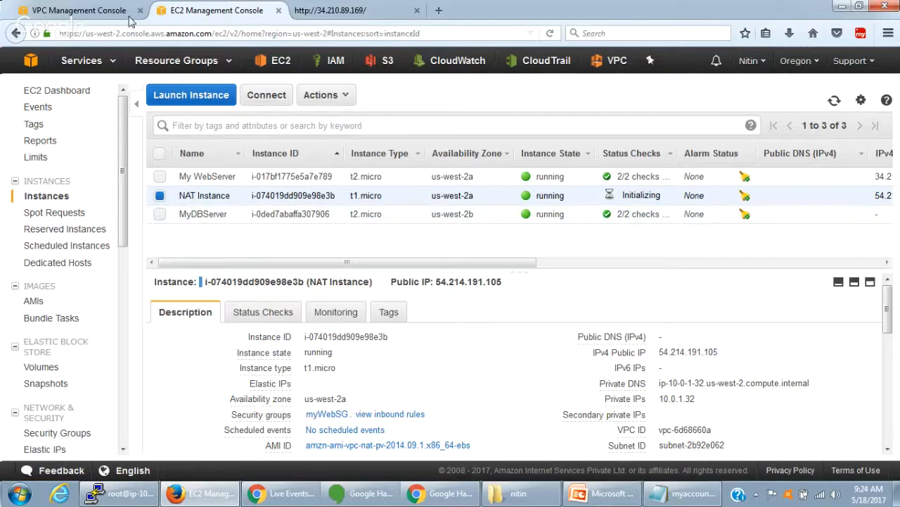
{"action": "left_click", "coordinate": [343, 97]}
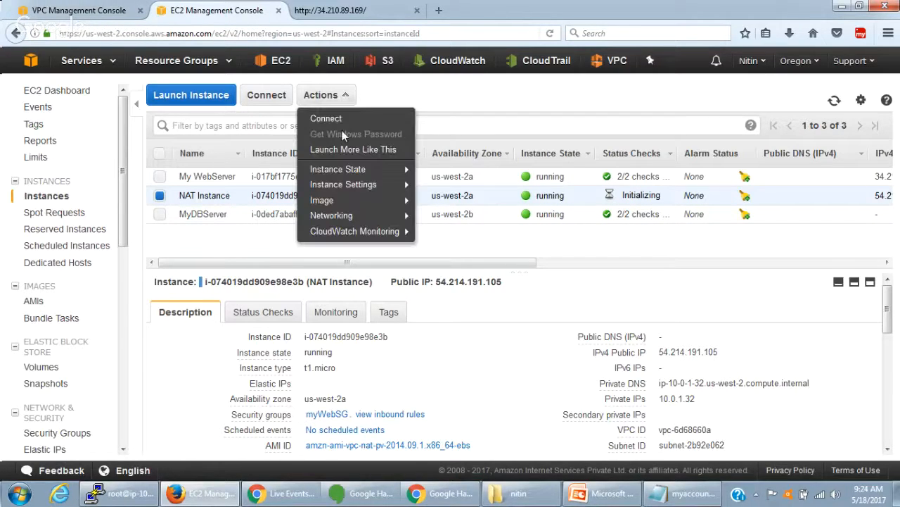
{"action": "mouse_move", "coordinate": [348, 168]}
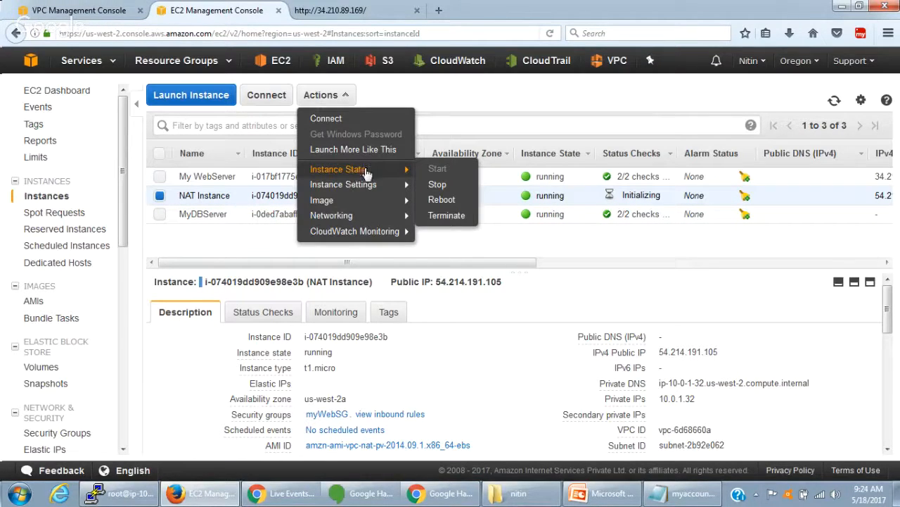
{"action": "left_click", "coordinate": [454, 218]}
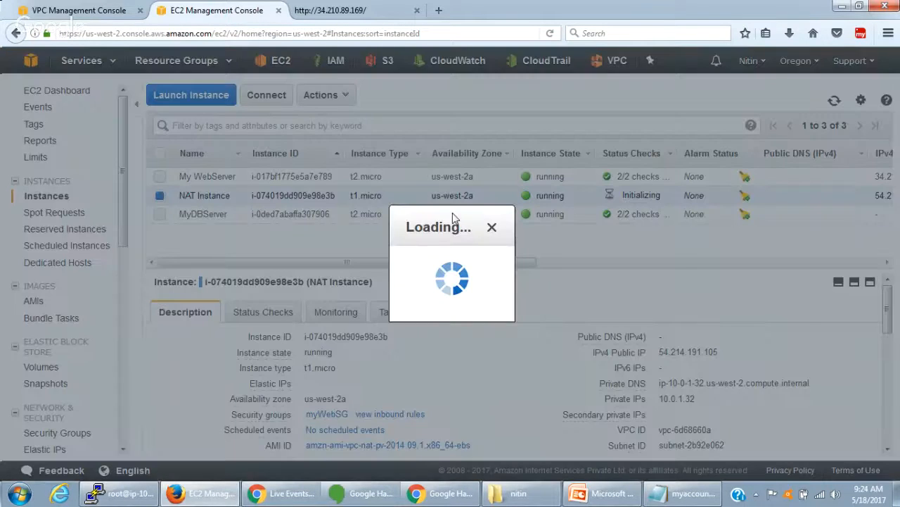
{"action": "left_click", "coordinate": [627, 350]}
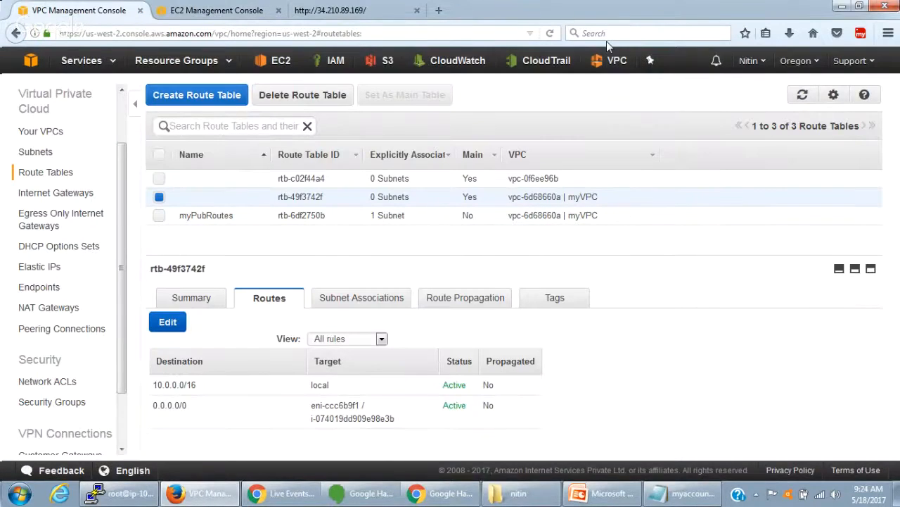
- In the VPC console, start a new NAT gateway and choose myVPC's us-west-2a public subnet, subnet-2b92e062
{"action": "left_click", "coordinate": [56, 310]}
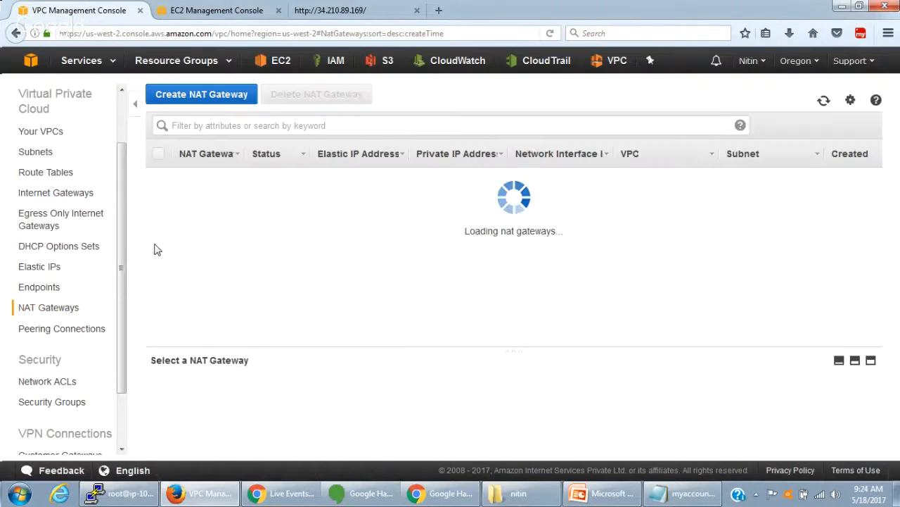
{"action": "left_click", "coordinate": [236, 97]}
{"action": "left_click", "coordinate": [443, 250]}
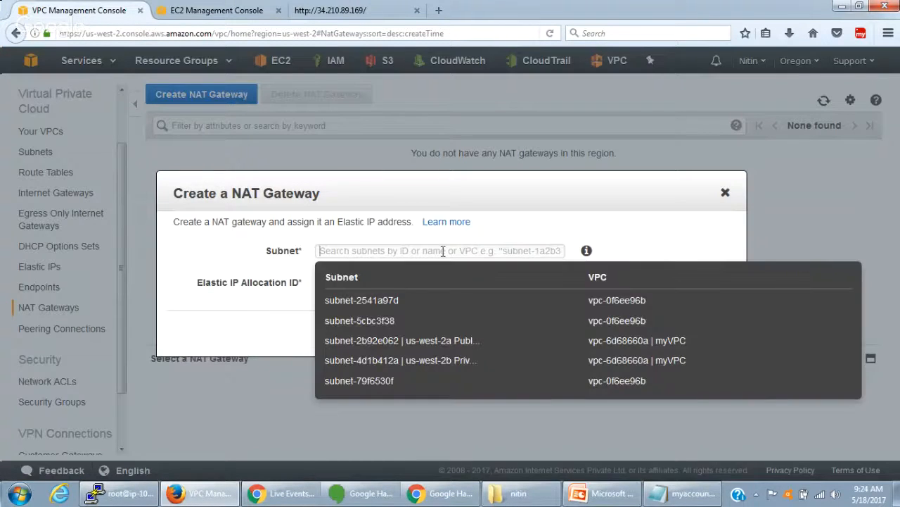
{"action": "left_click", "coordinate": [630, 342]}
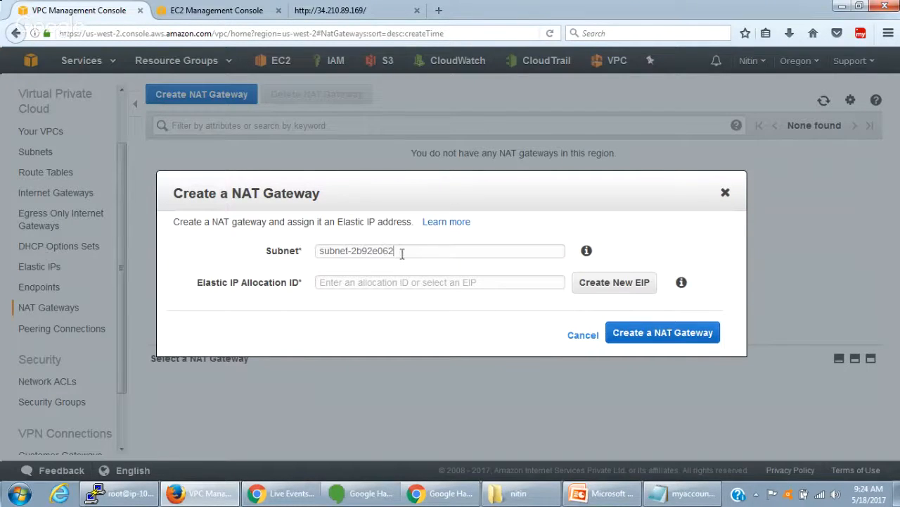
{"action": "left_click_drag", "start_coordinate": [391, 250], "coordinate": [267, 251]}
{"action": "key", "text": "BackSpace"}
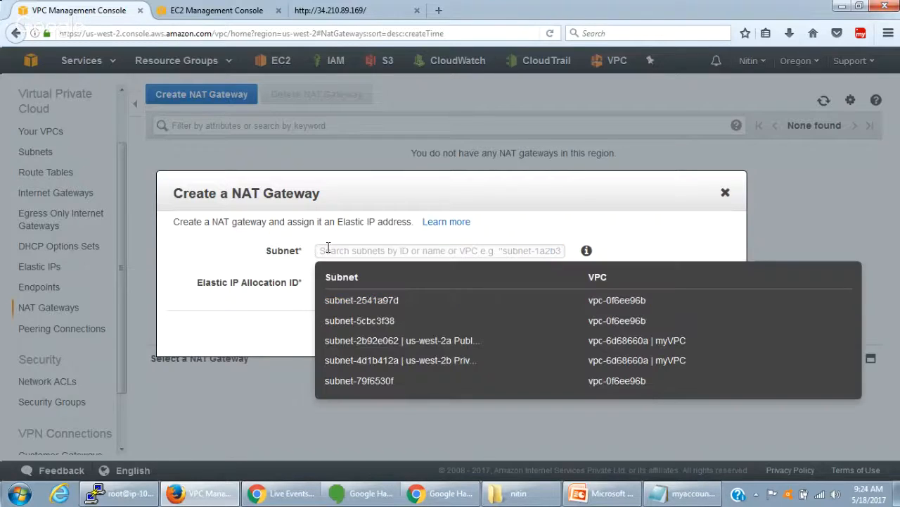
{"action": "left_click", "coordinate": [465, 343]}
- Allocate a new Elastic IP for the NAT gateway and create the gateway
{"action": "left_click", "coordinate": [394, 282]}
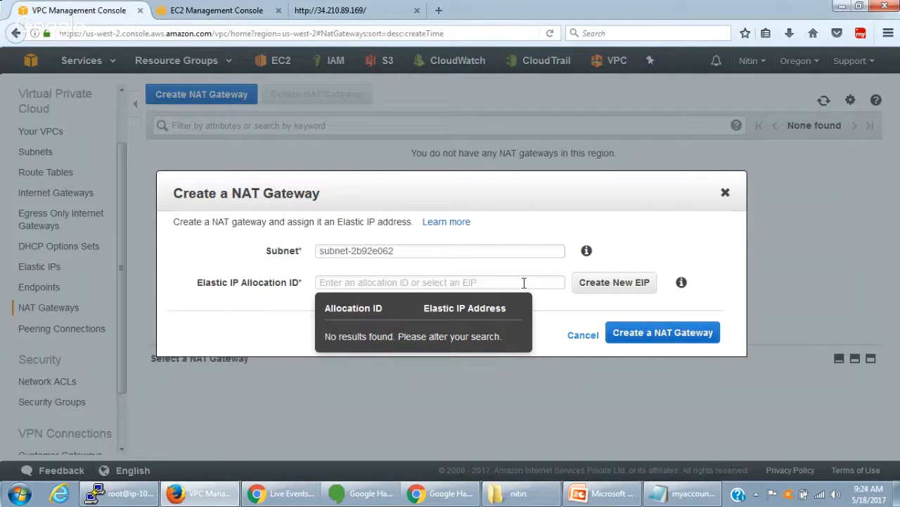
{"action": "left_click", "coordinate": [594, 285]}
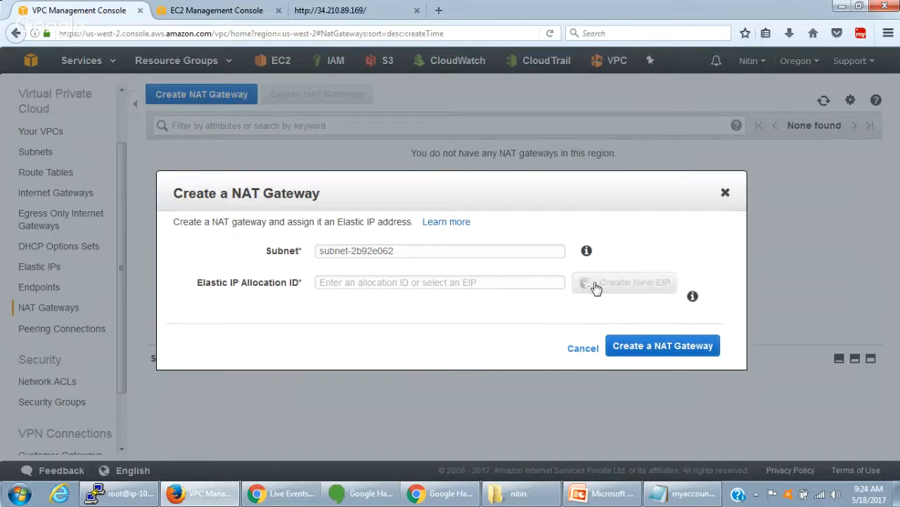
{"action": "left_click", "coordinate": [649, 351]}
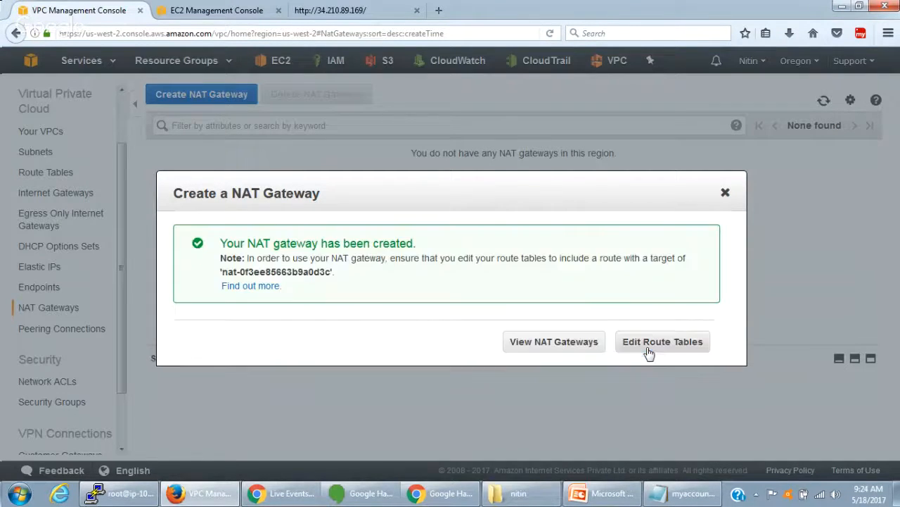
- Review the creation notice with the new gateway's ID and go to the list of NAT gateways
{"action": "left_click_drag", "start_coordinate": [252, 244], "coordinate": [391, 244]}
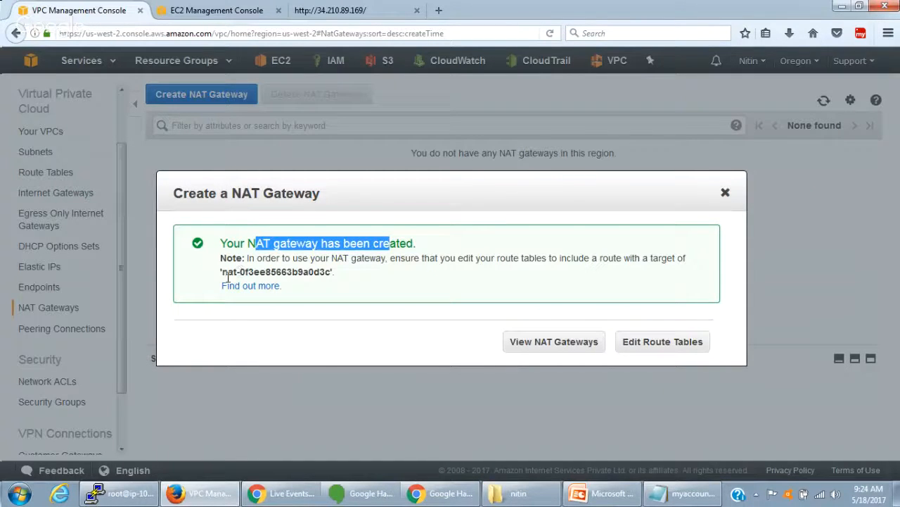
{"action": "left_click_drag", "start_coordinate": [222, 272], "coordinate": [331, 276]}
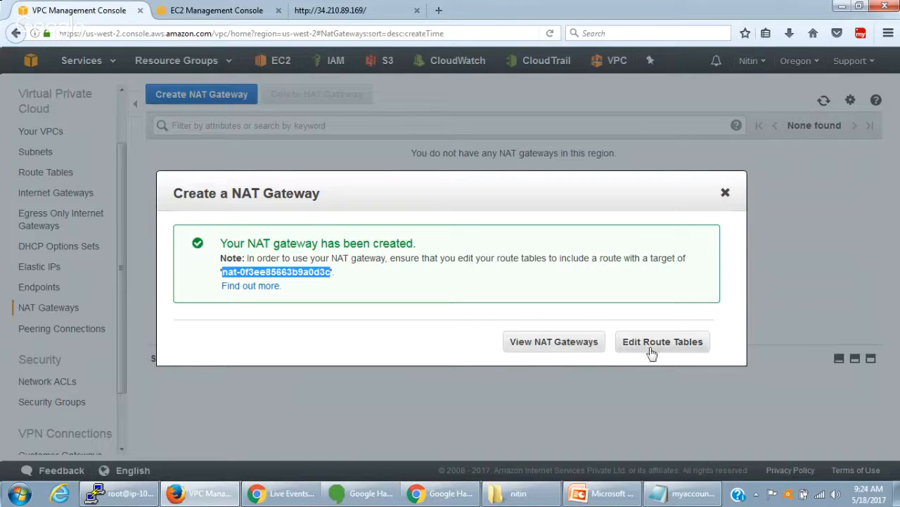
{"action": "left_click", "coordinate": [571, 344]}
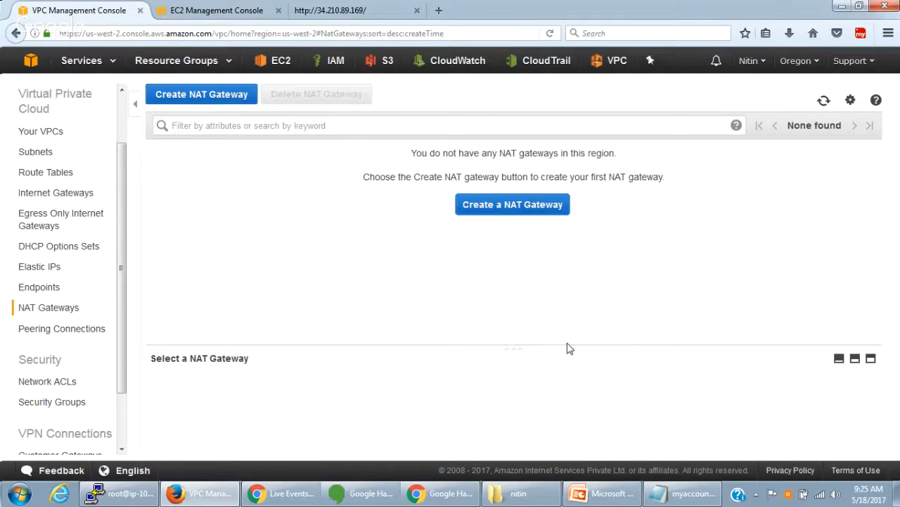
- Refresh the list of NAT gateways and check the new gateway's status
{"action": "left_click", "coordinate": [826, 103]}
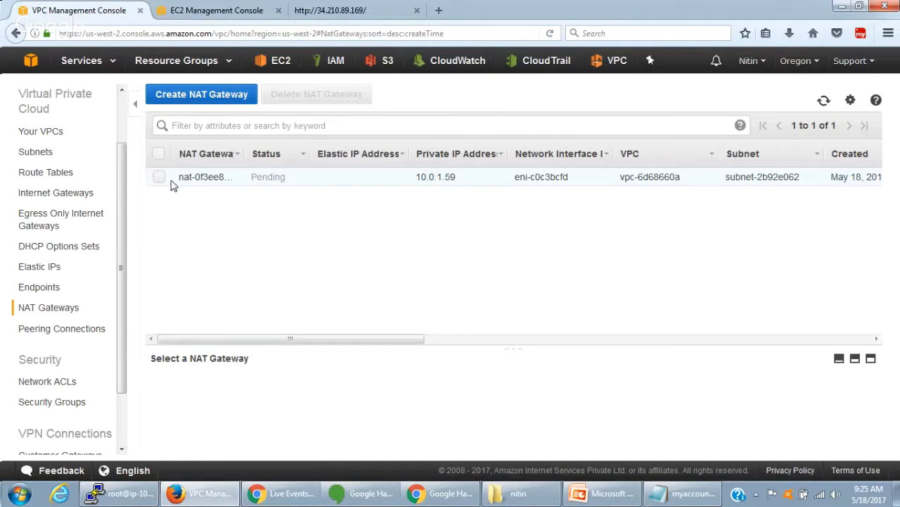
{"action": "double_click", "coordinate": [259, 176]}
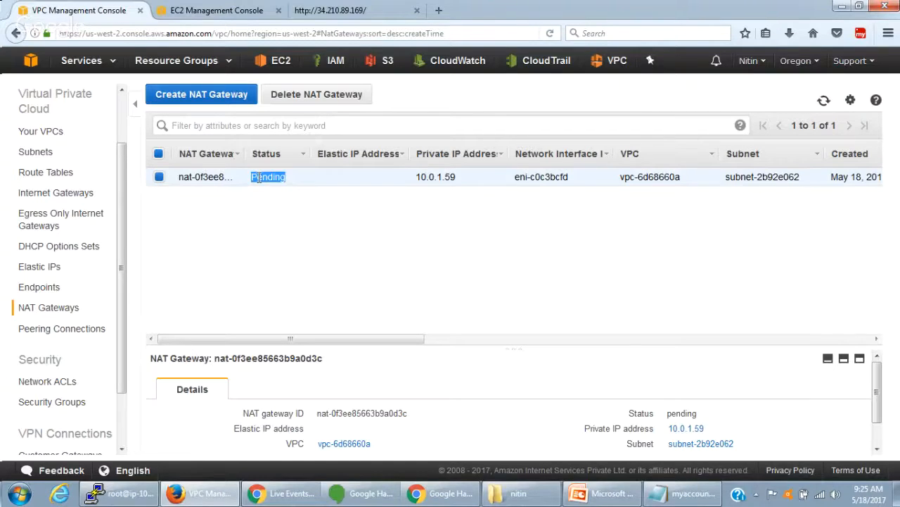
{"action": "left_click_drag", "start_coordinate": [384, 341], "coordinate": [330, 358]}
- Open the route tables and inspect the target and status of the 0.0.0.0/0 route in myVPC's main table, rtb-49f3742f
{"action": "left_click", "coordinate": [33, 176]}
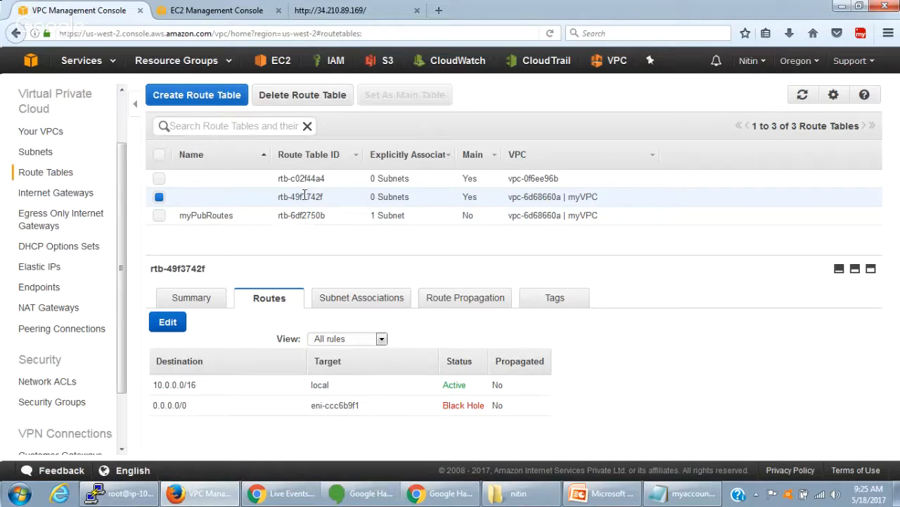
{"action": "left_click", "coordinate": [385, 304]}
{"action": "left_click", "coordinate": [275, 307]}
{"action": "left_click_drag", "start_coordinate": [313, 405], "coordinate": [364, 415]}
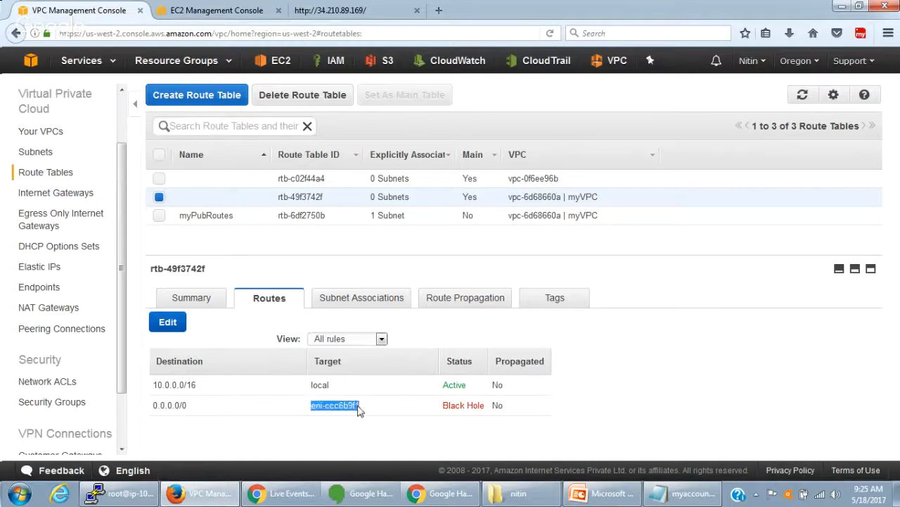
{"action": "left_click_drag", "start_coordinate": [444, 405], "coordinate": [486, 406]}
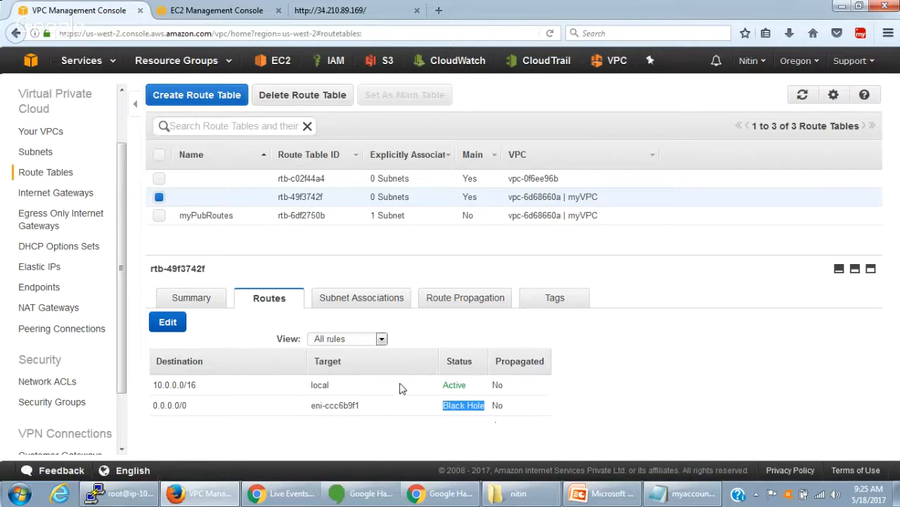
- Check the state of NAT Instance in the EC2 instances list and return to the VPC route tables
{"action": "left_click", "coordinate": [246, 16]}
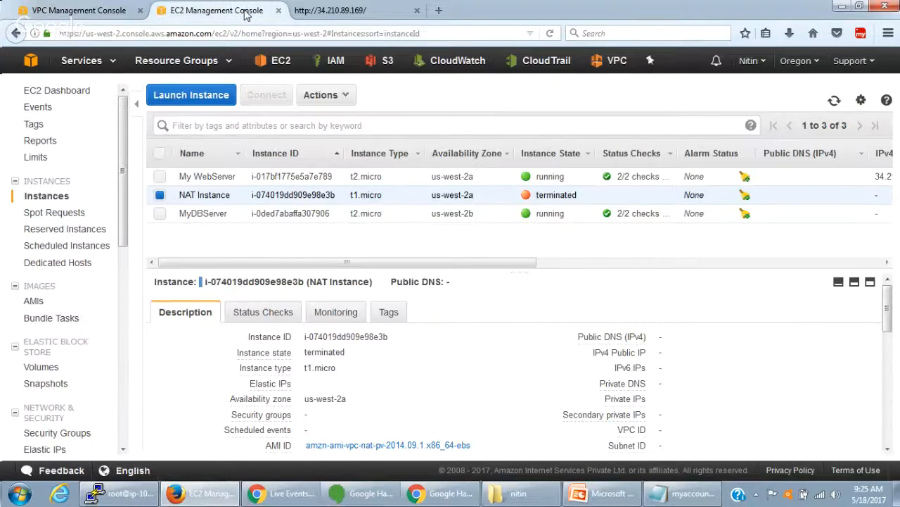
{"action": "double_click", "coordinate": [557, 195]}
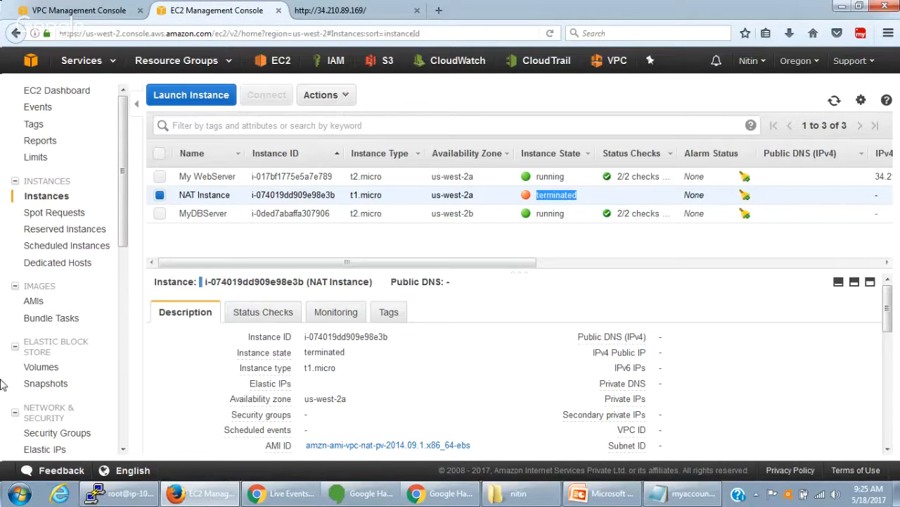
{"action": "left_click", "coordinate": [90, 20]}
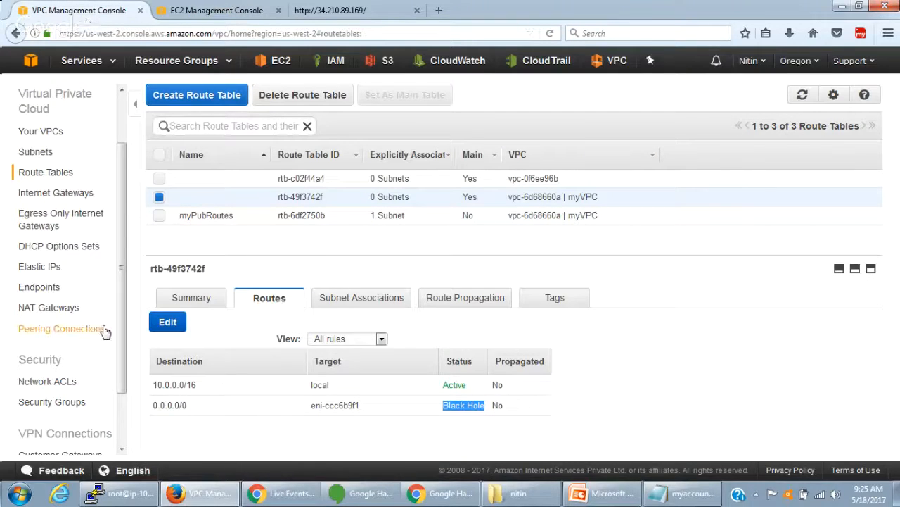
- Edit myVPC's main route table so 0.0.0.0/0 targets the NAT gateway nat-0f3ee85663b9a0d3c, and save the routes
{"action": "left_click", "coordinate": [165, 321]}
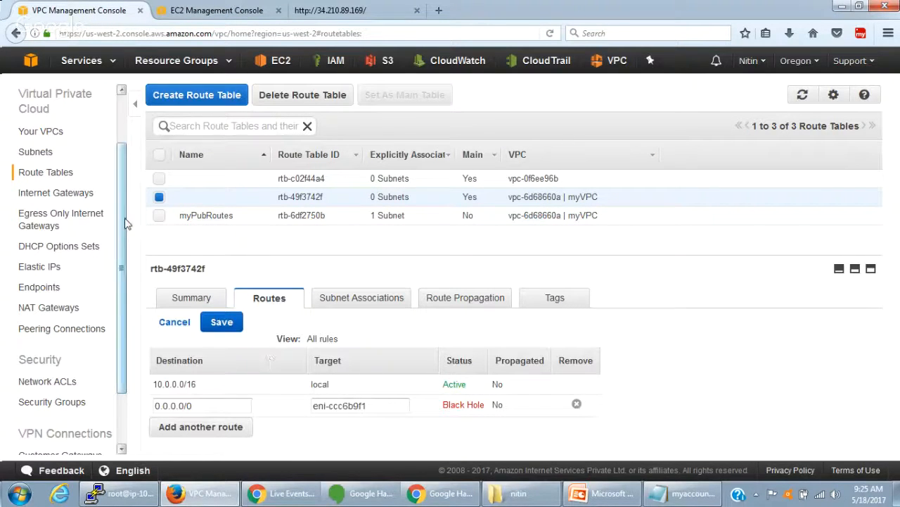
{"action": "left_click_drag", "start_coordinate": [368, 404], "coordinate": [318, 401]}
{"action": "left_click", "coordinate": [320, 401]}
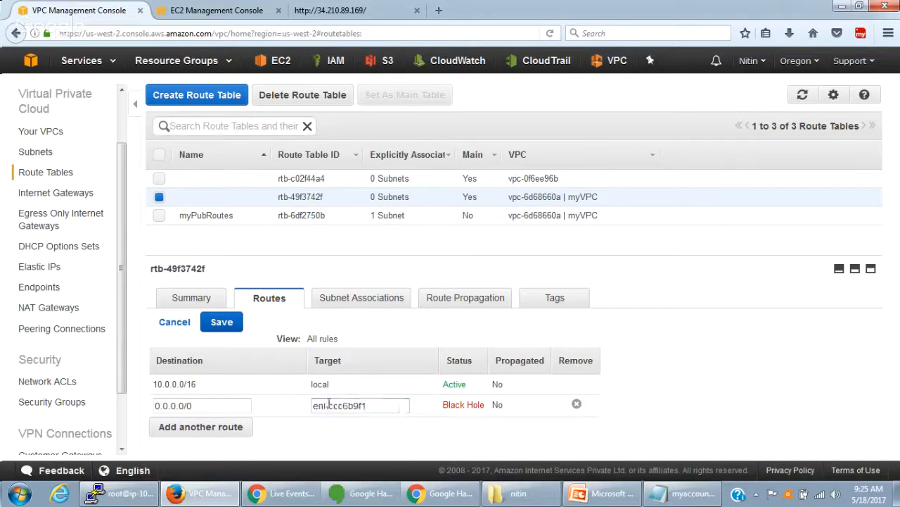
{"action": "left_click_drag", "start_coordinate": [381, 405], "coordinate": [281, 404]}
{"action": "type", "text": "nat"}
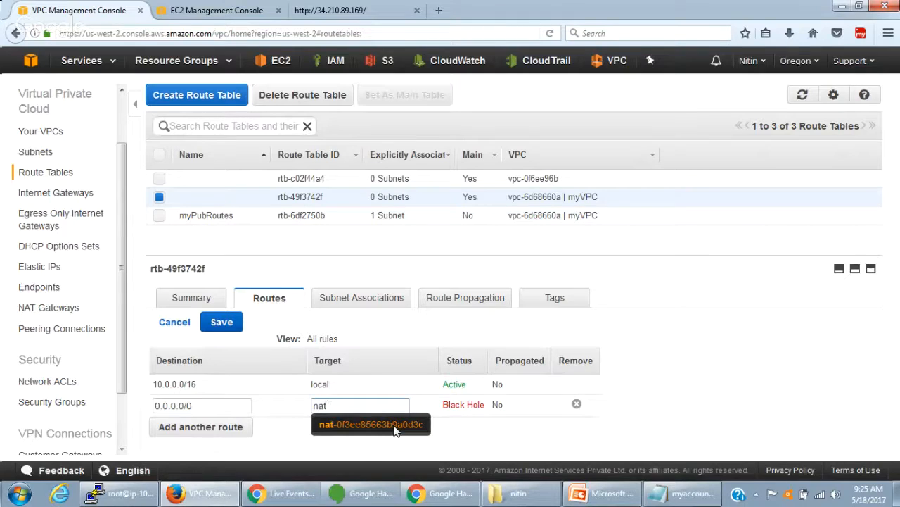
{"action": "left_click", "coordinate": [395, 426]}
{"action": "left_click_drag", "start_coordinate": [385, 406], "coordinate": [406, 420]}
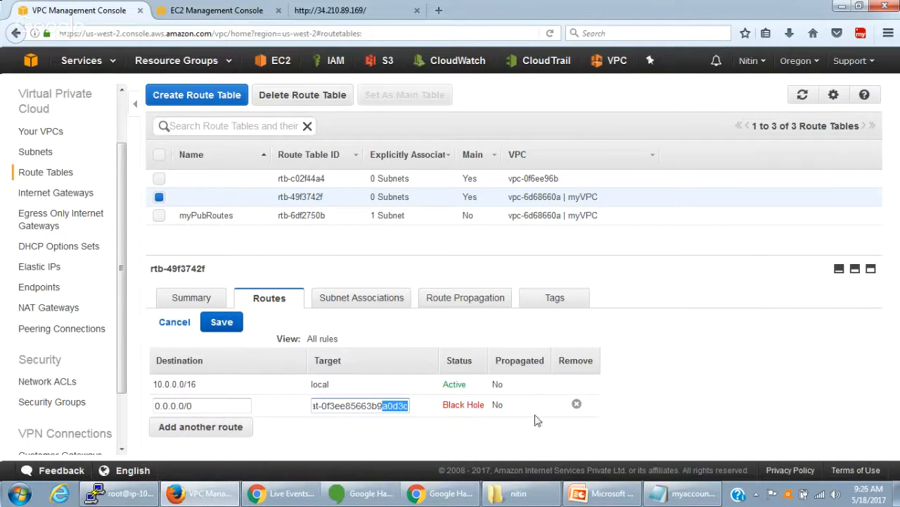
{"action": "left_click", "coordinate": [221, 323]}
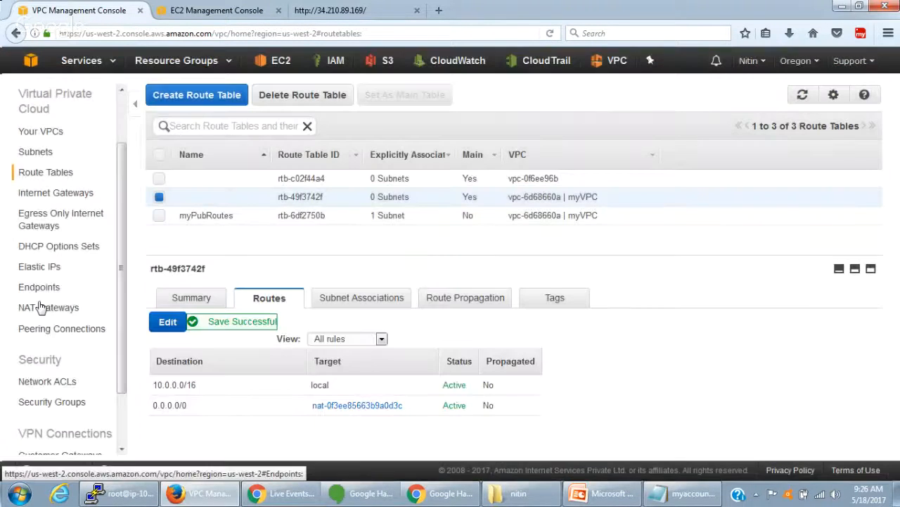
- Compare the NAT gateway's ID, refresh its status repeatedly, and return to the route tables
{"action": "left_click", "coordinate": [40, 308]}
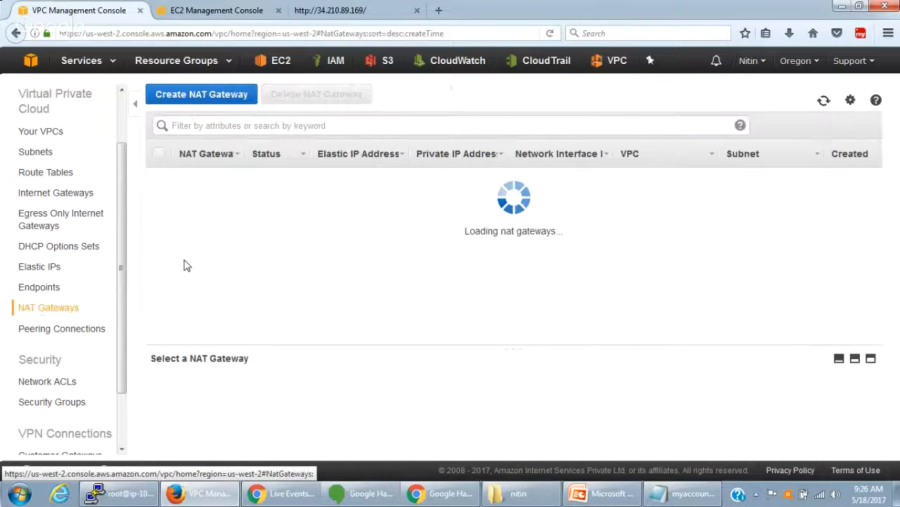
{"action": "left_click_drag", "start_coordinate": [384, 413], "coordinate": [405, 413]}
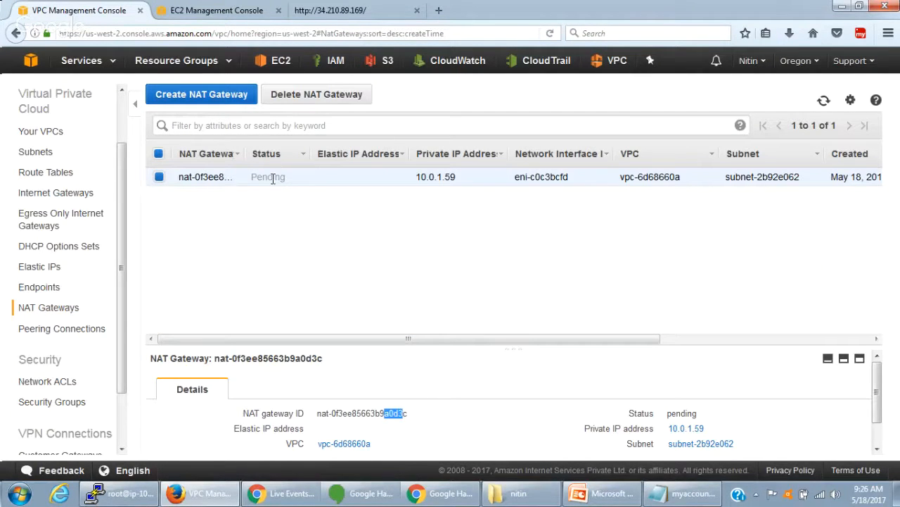
{"action": "left_click", "coordinate": [825, 102]}
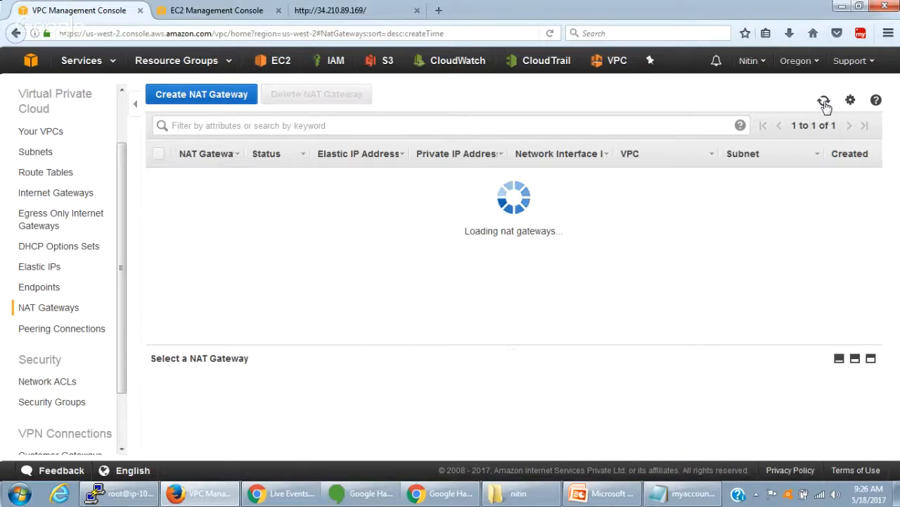
{"action": "left_click", "coordinate": [825, 102]}
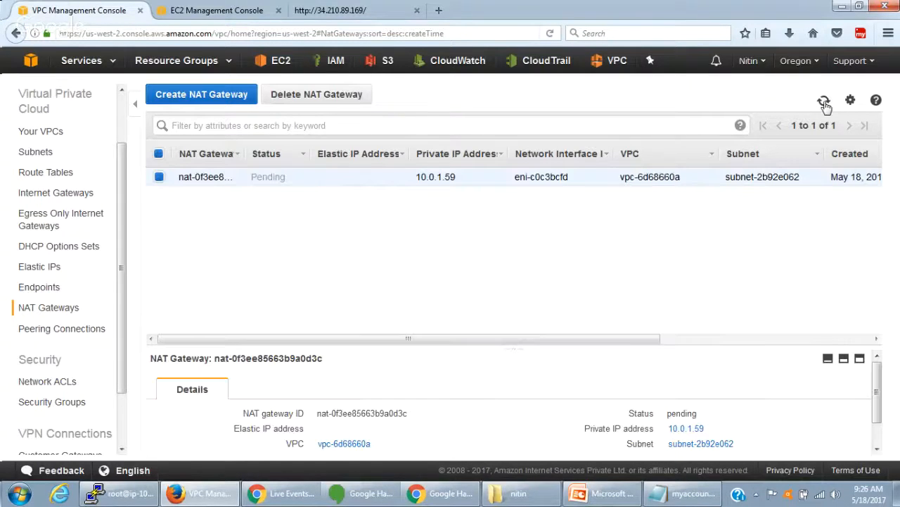
{"action": "left_click", "coordinate": [824, 102]}
{"action": "left_click", "coordinate": [823, 102]}
{"action": "left_click", "coordinate": [49, 176]}
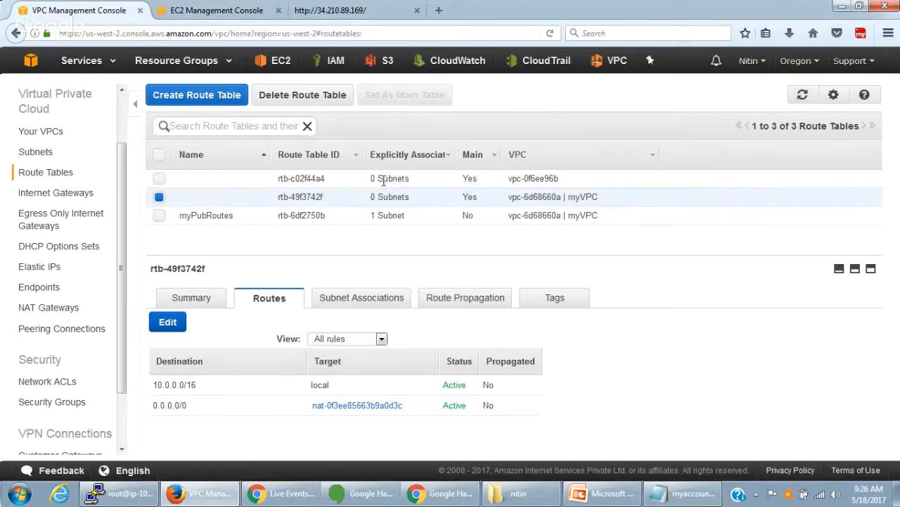
- Switch to the database server's PuTTY session, clear the screen, and run yum install mysql, accepting the installation with y
{"action": "left_click", "coordinate": [138, 500]}
{"action": "key", "text": "Return"}
{"action": "key", "text": "Return"}
{"action": "key", "text": "Return"}
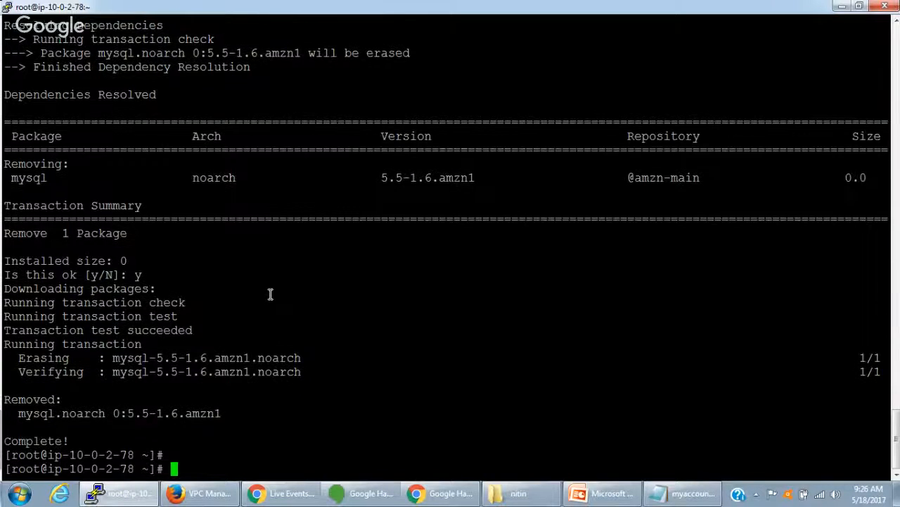
{"action": "key", "text": "ctrl+l"}
{"action": "type", "text": "yum instal"}
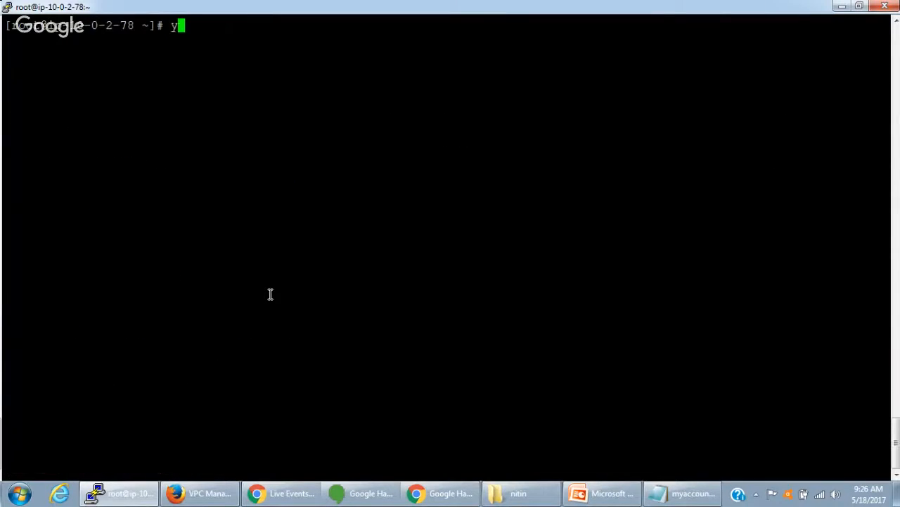
{"action": "type", "text": "l to"}
{"action": "key", "text": "BackSpace"}
{"action": "key", "text": "BackSpace"}
{"action": "type", "text": "mysql"}
{"action": "key", "text": "Return"}
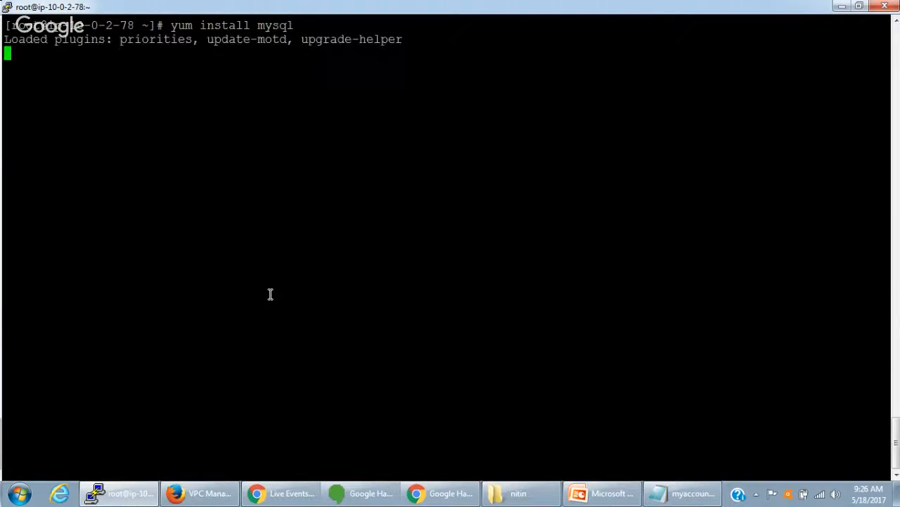
{"action": "type", "text": "y"}
{"action": "key", "text": "Return"}
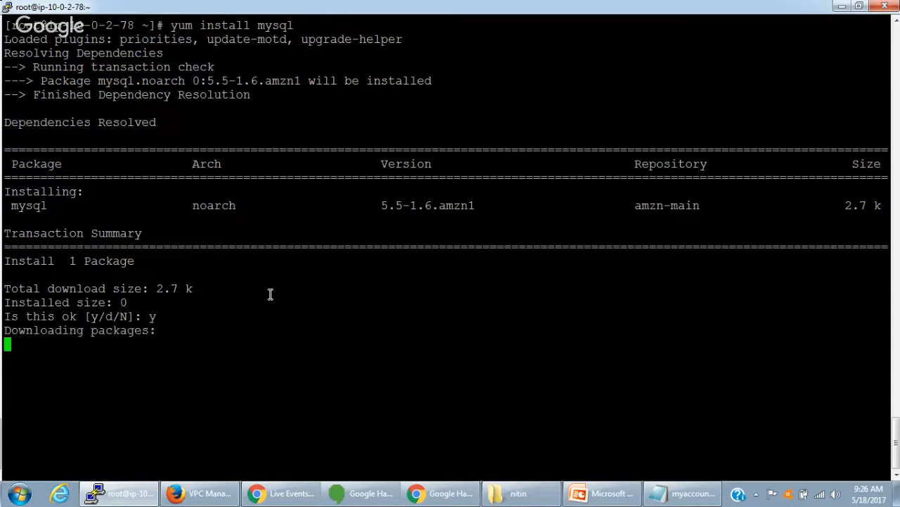
- Check the NAT gateway's status in the VPC console in Firefox and return to the PuTTY session
{"action": "left_click", "coordinate": [223, 496]}
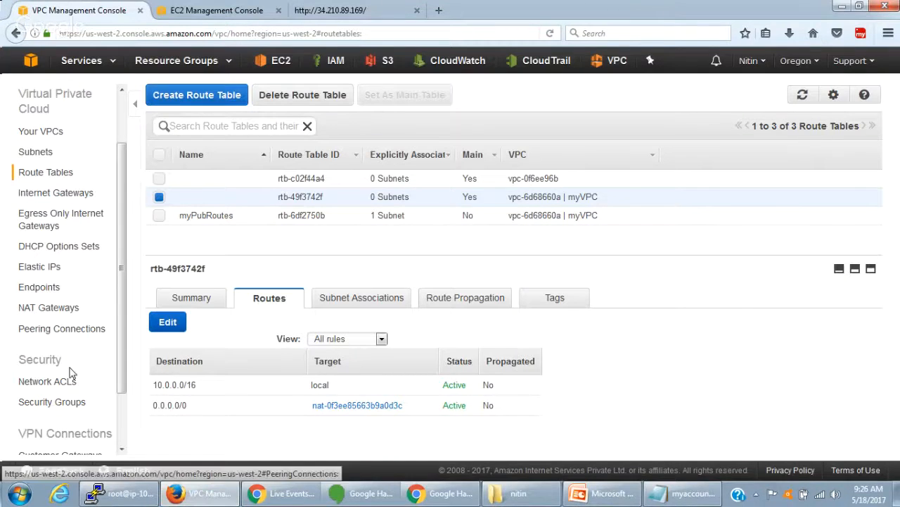
{"action": "left_click", "coordinate": [56, 308]}
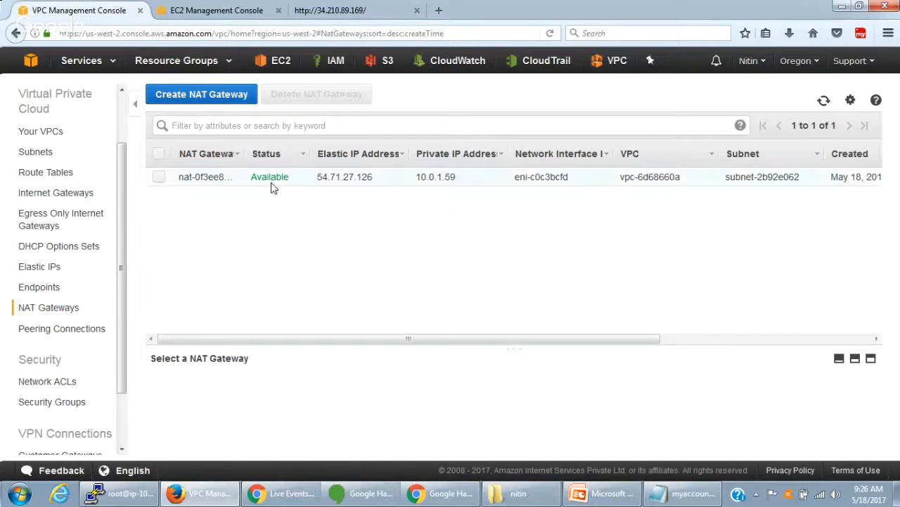
{"action": "double_click", "coordinate": [272, 179]}
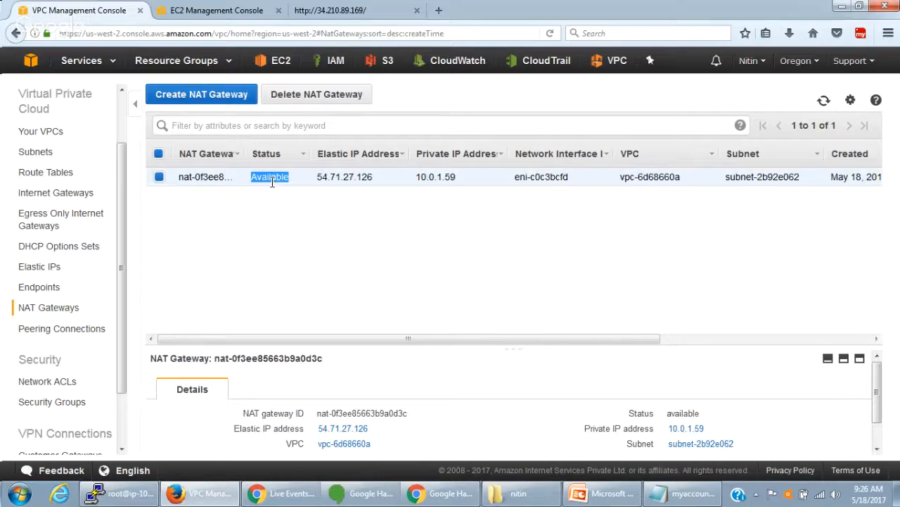
{"action": "left_click", "coordinate": [137, 496]}
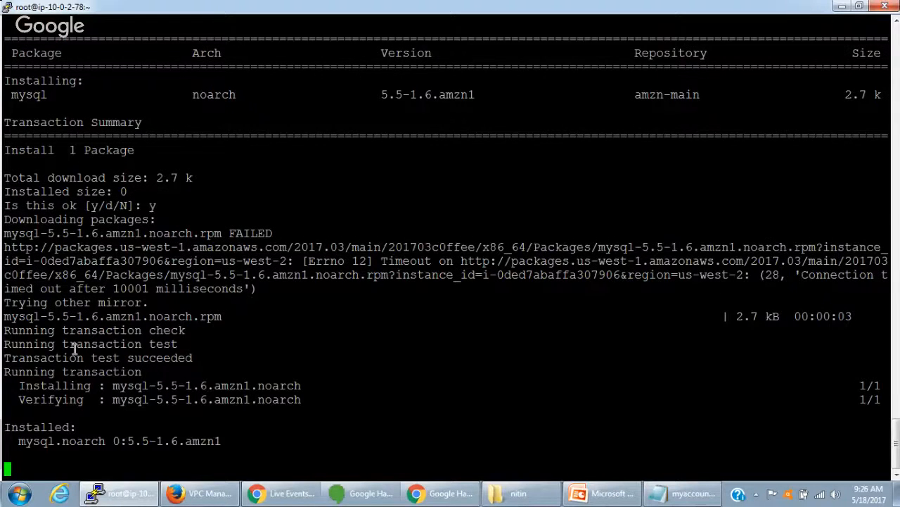
{"action": "key", "text": "Return"}
{"action": "key", "text": "Return"}
{"action": "key", "text": "Return"}
{"action": "type", "text": "yum install mysql"}
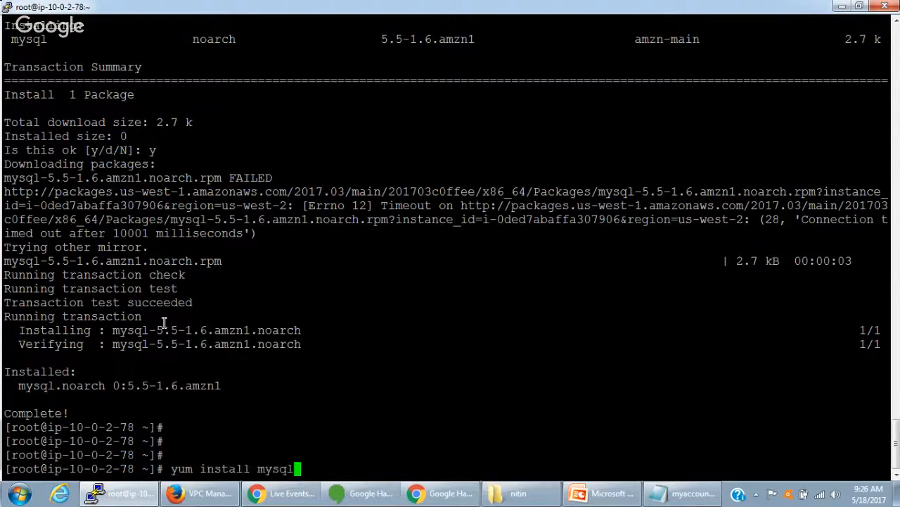
{"action": "key", "text": "BackSpace"}
{"action": "key", "text": "BackSpace"}
{"action": "key", "text": "BackSpace"}
{"action": "key", "text": "BackSpace"}
{"action": "key", "text": "BackSpace"}
{"action": "key", "text": "BackSpace"}
{"action": "key", "text": "BackSpace"}
{"action": "key", "text": "BackSpace"}
{"action": "key", "text": "BackSpace"}
{"action": "key", "text": "BackSpace"}
{"action": "key", "text": "BackSpace"}
{"action": "key", "text": "BackSpace"}
{"action": "key", "text": "BackSpace"}
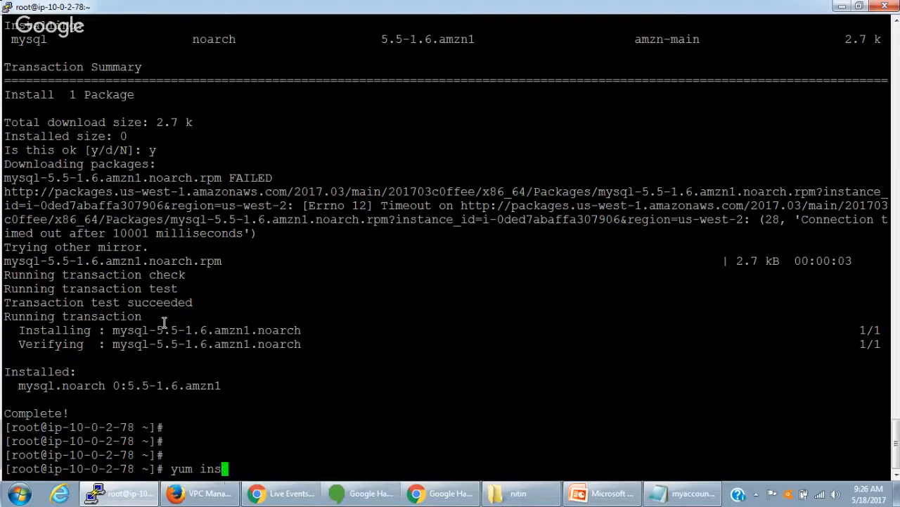
{"action": "type", "text": "remove"}
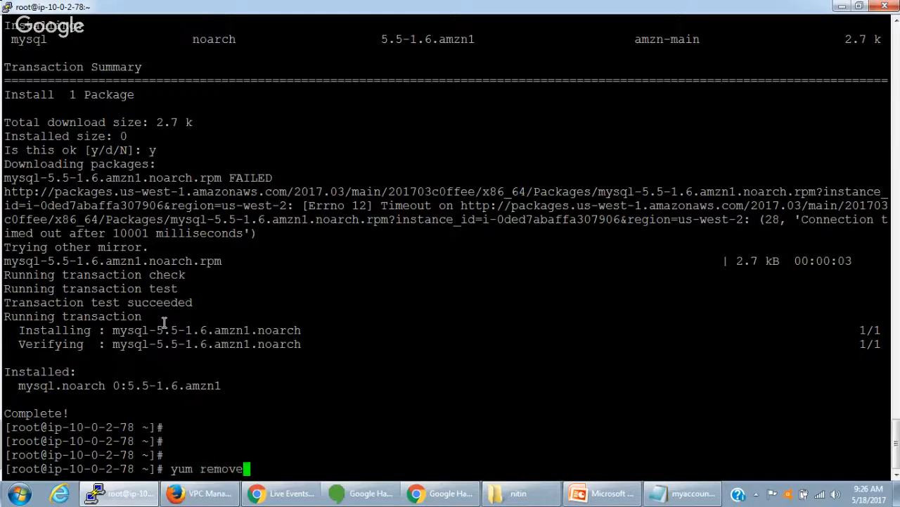
{"action": "key", "text": "ctrl+c"}
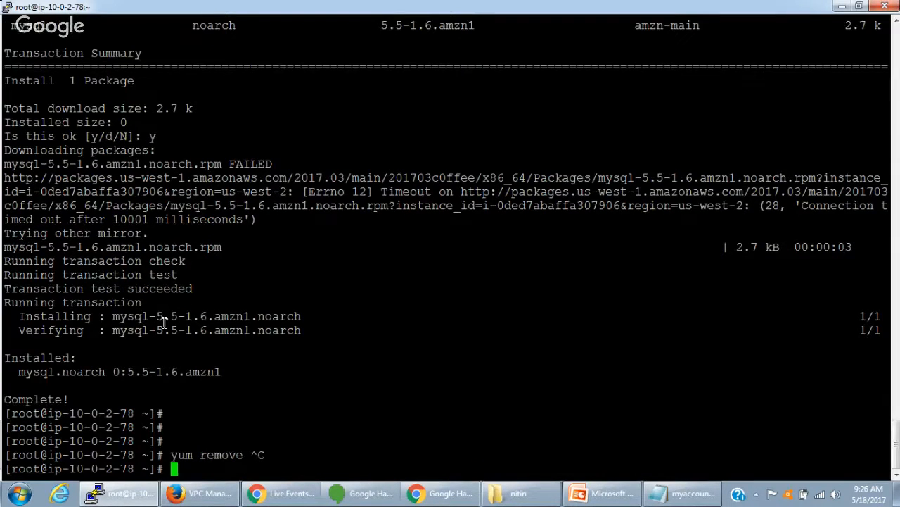
- List the installed MySQL packages with rpm -qa | grep -i mysql, correcting the mistyped package name
{"action": "type", "text": "rpm -qa "}
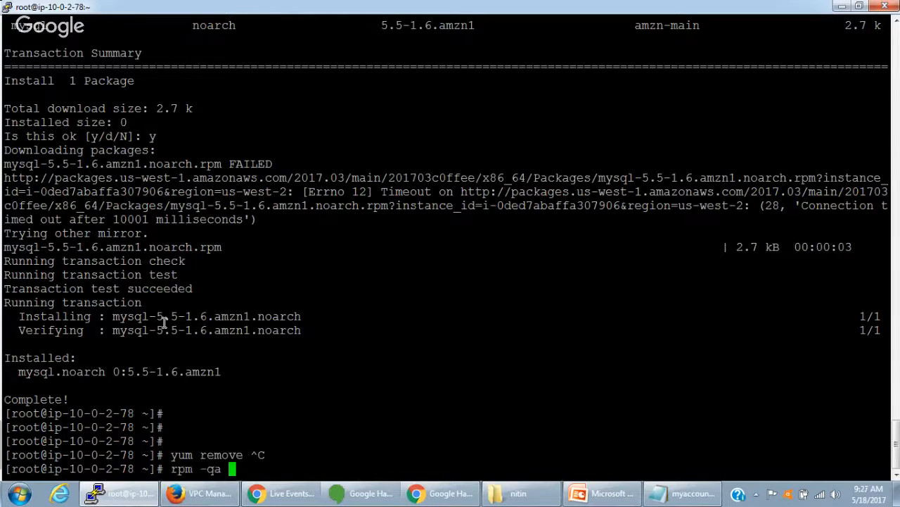
{"action": "type", "text": "| grep -i m ysql"}
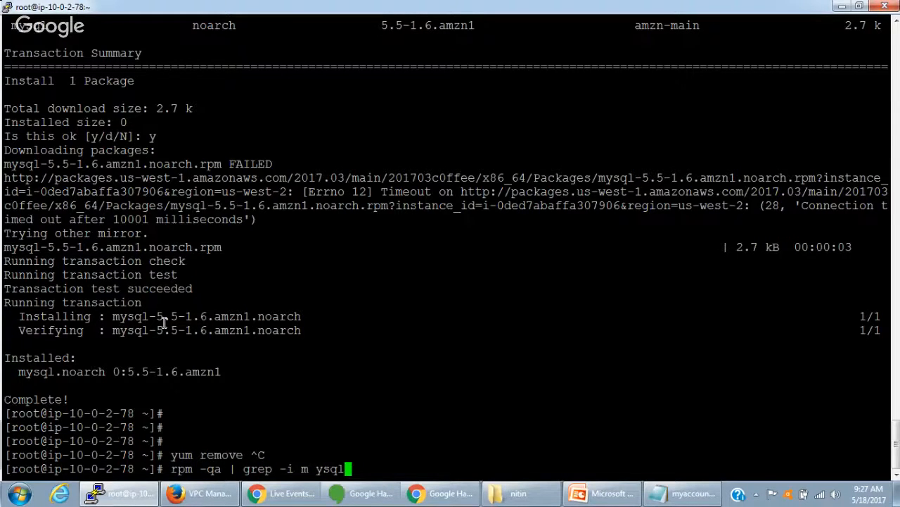
{"action": "key", "text": "Return"}
{"action": "key", "text": "Up"}
{"action": "key", "text": "Left"}
{"action": "key", "text": "Left"}
{"action": "key", "text": "Left"}
{"action": "key", "text": "Left"}
{"action": "key", "text": "BackSpace"}
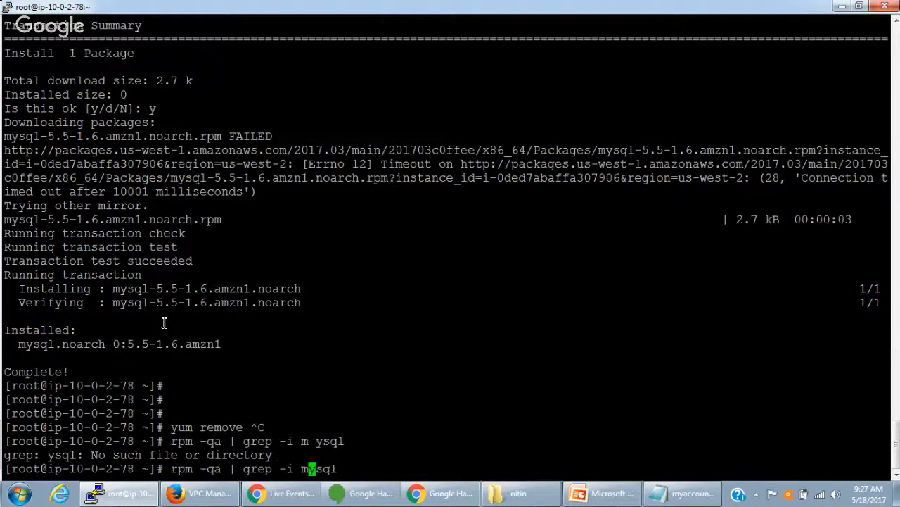
{"action": "key", "text": "Return"}
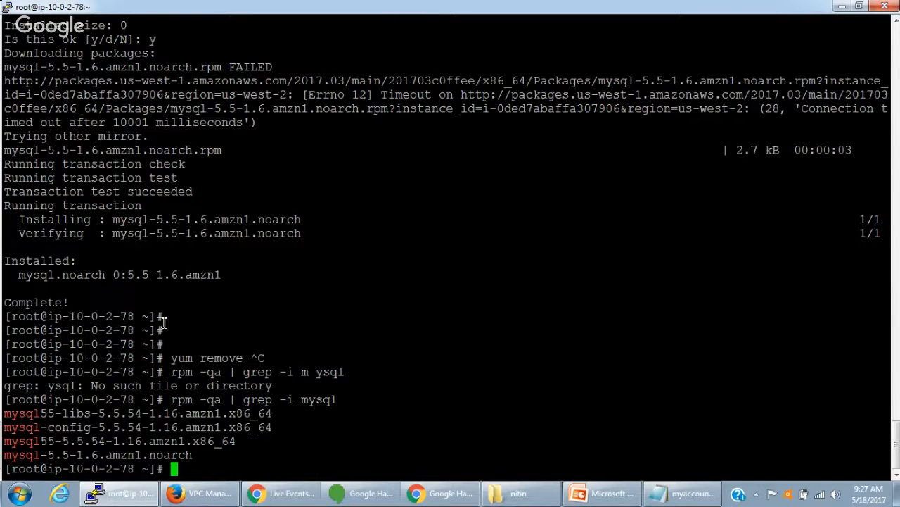
- Uninstall the mysql package with yum remove mysql, correcting the mistyped package name and accepting the removal with y
{"action": "key", "text": "Return"}
{"action": "key", "text": "Return"}
{"action": "key", "text": "Return"}
{"action": "type", "text": "yum remov"}
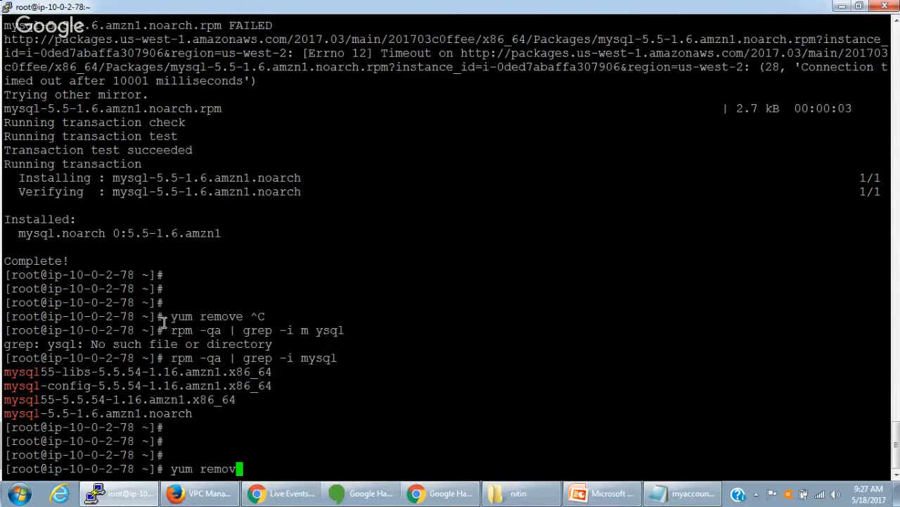
{"action": "type", "text": "e mysqll"}
{"action": "key", "text": "Return"}
{"action": "key", "text": "Up"}
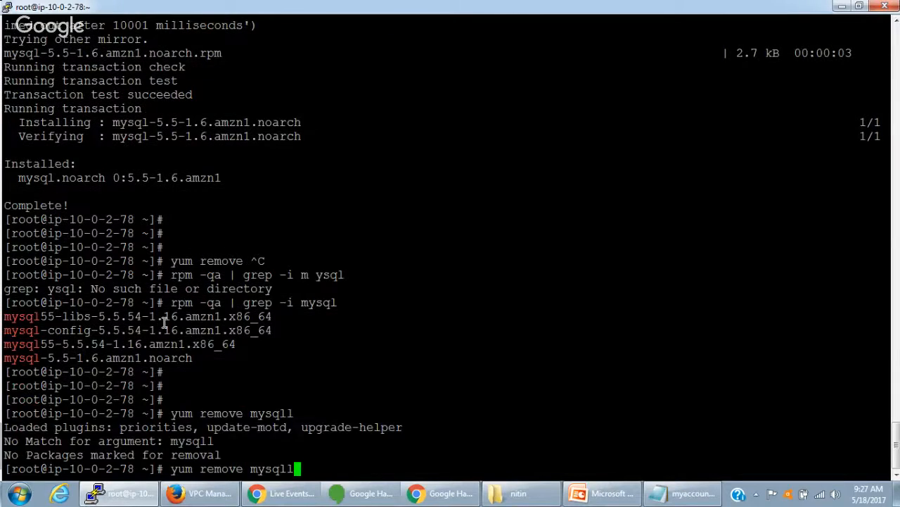
{"action": "key", "text": "BackSpace"}
{"action": "key", "text": "Return"}
{"action": "type", "text": "y"}
{"action": "key", "text": "Return"}
- Reinstall the package with yum install mysql, accepting with y, and clear the terminal screen
{"action": "key", "text": "Up"}
{"action": "key", "text": "Left"}
{"action": "key", "text": "Left"}
{"action": "key", "text": "Left"}
{"action": "key", "text": "Left"}
{"action": "key", "text": "Left"}
{"action": "key", "text": "Left"}
{"action": "key", "text": "Left"}
{"action": "key", "text": "BackSpace"}
{"action": "key", "text": "BackSpace"}
{"action": "key", "text": "BackSpace"}
{"action": "key", "text": "BackSpace"}
{"action": "key", "text": "BackSpace"}
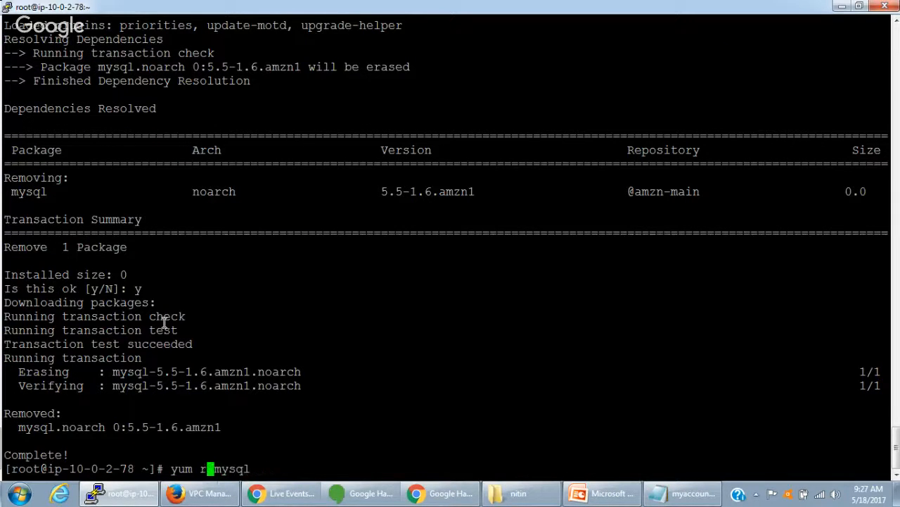
{"action": "key", "text": "Delete"}
{"action": "type", "text": "install"}
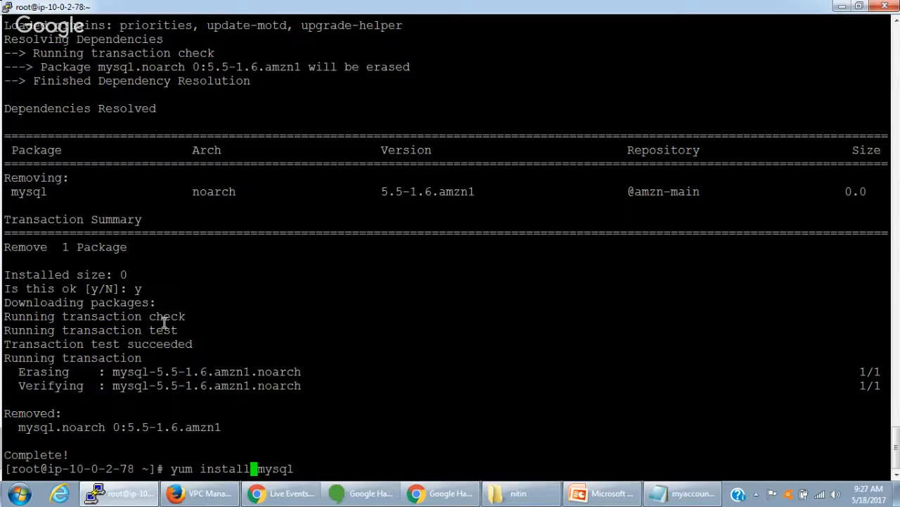
{"action": "key", "text": "Return"}
{"action": "type", "text": "y"}
{"action": "key", "text": "Return"}
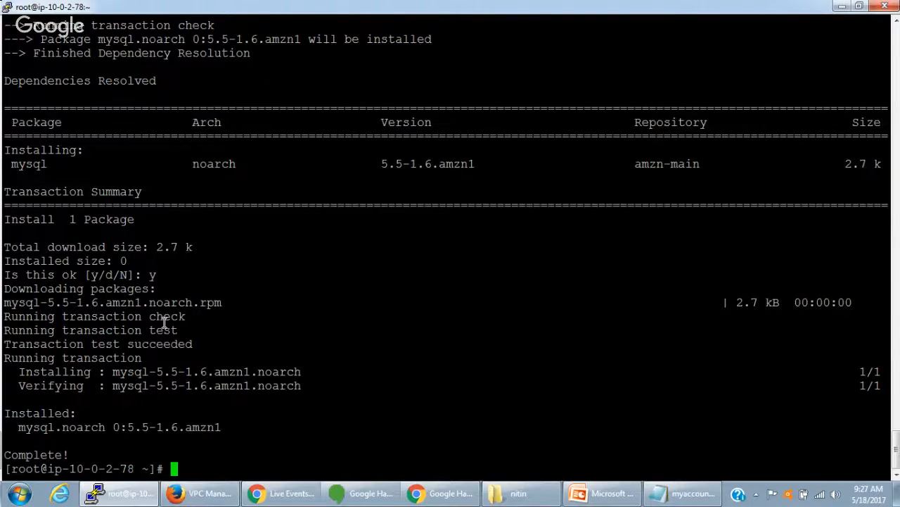
{"action": "key", "text": "ctrl+l"}
{"action": "key", "text": "Return"}
{"action": "key", "text": "Return"}
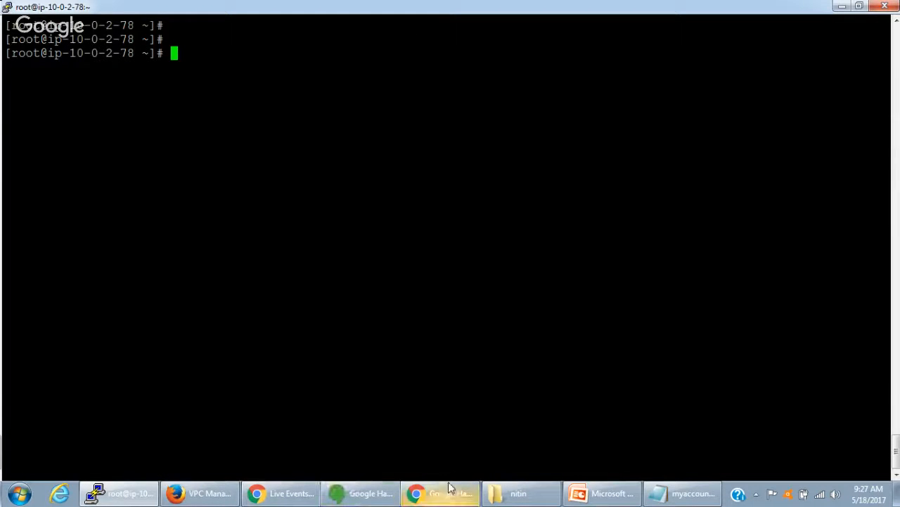
- Switch to the VPC console in Firefox and review the route tables, internet gateways, Elastic IPs, NAT gateways, network ACLs and security groups
{"action": "left_click", "coordinate": [225, 492]}
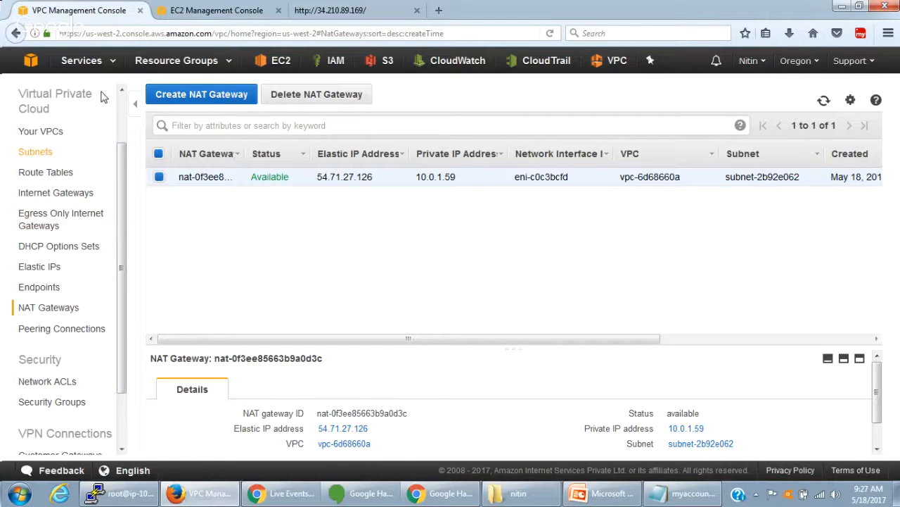
{"action": "left_click", "coordinate": [61, 180]}
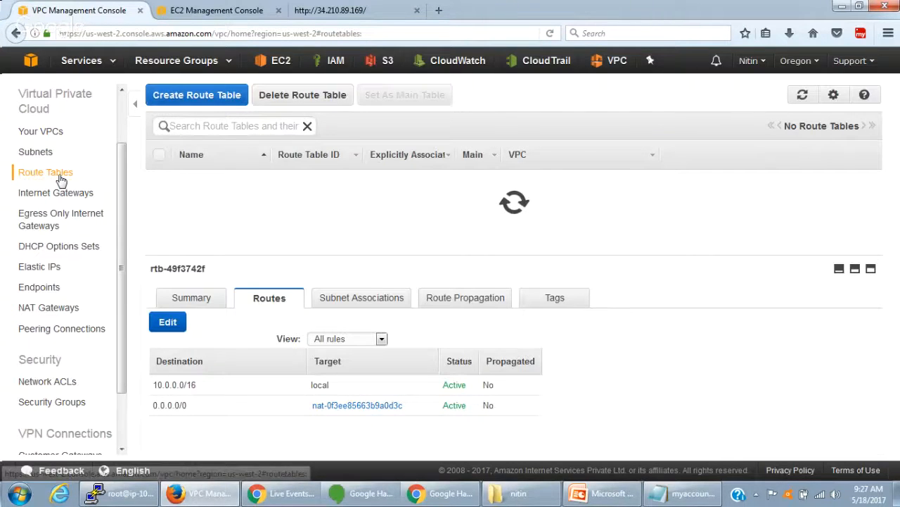
{"action": "left_click", "coordinate": [68, 196]}
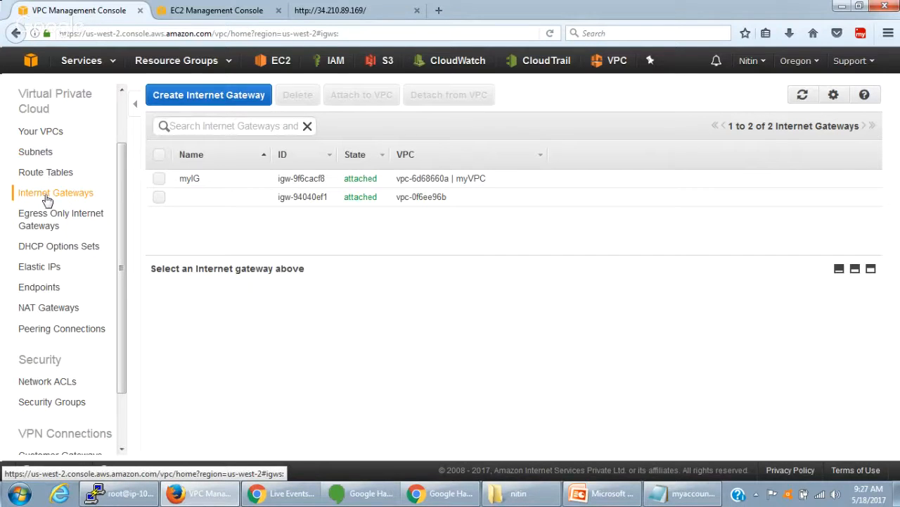
{"action": "left_click", "coordinate": [48, 272]}
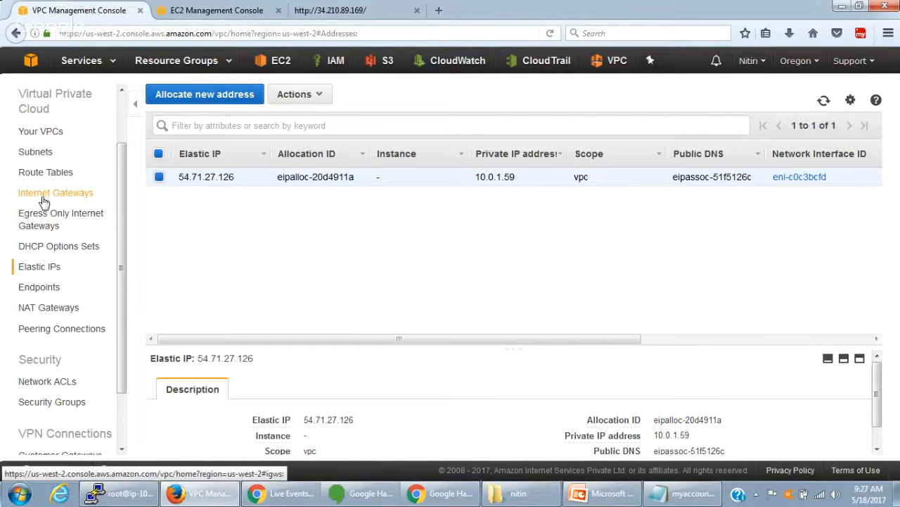
{"action": "left_click", "coordinate": [60, 311]}
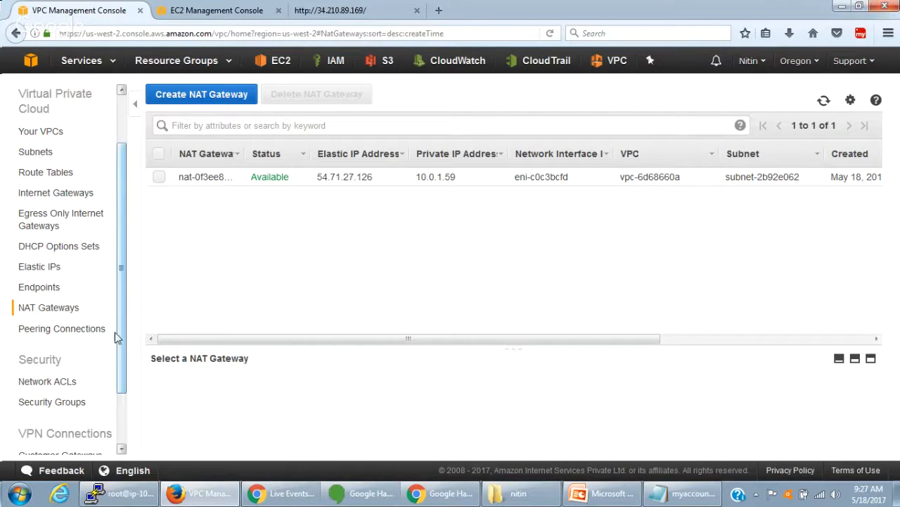
{"action": "left_click_drag", "start_coordinate": [123, 343], "coordinate": [121, 394]}
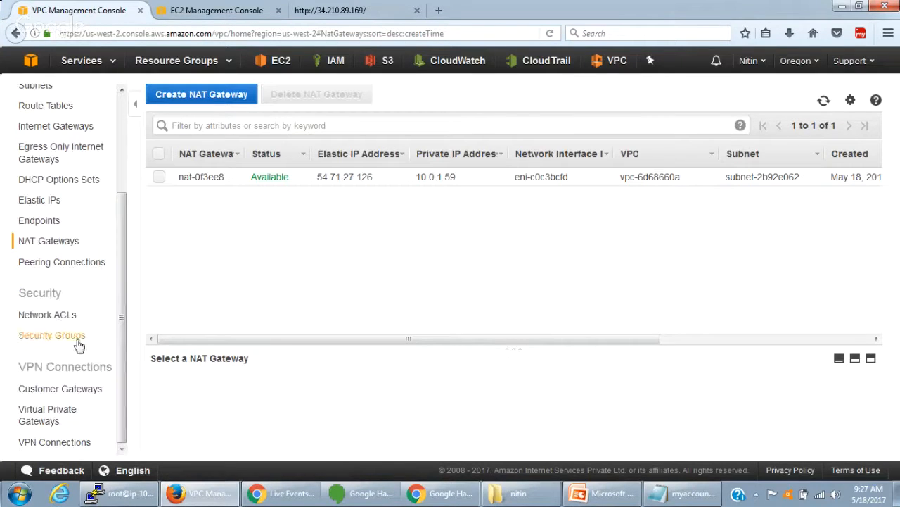
{"action": "left_click", "coordinate": [61, 318]}
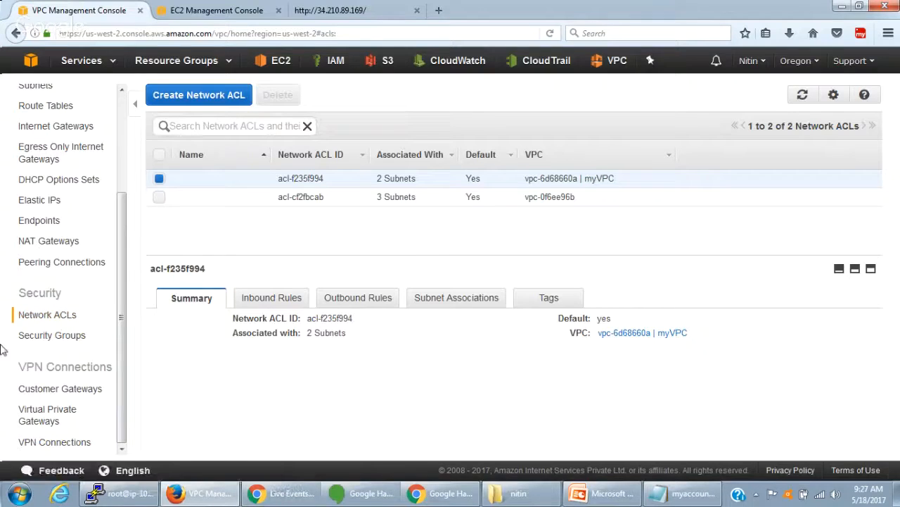
{"action": "left_click", "coordinate": [63, 342]}
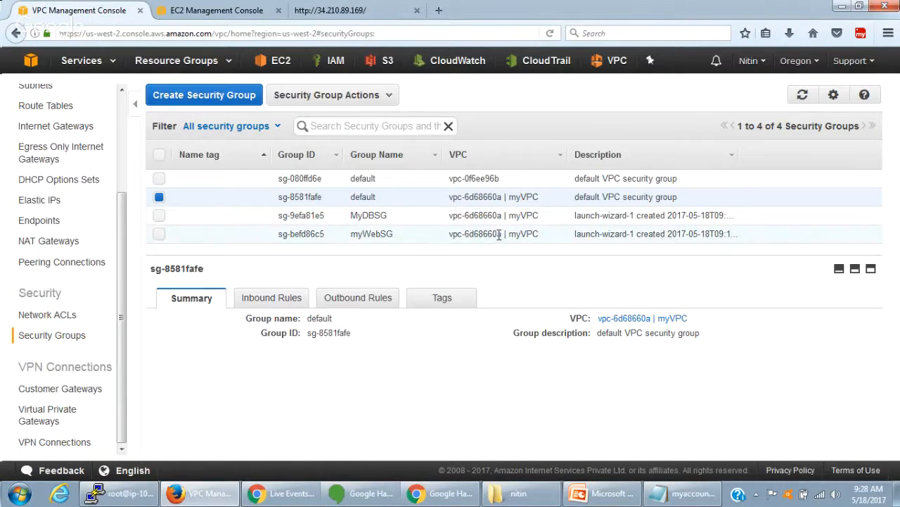
- Examine the subnet count and the inbound and outbound rules of myVPC's default network ACL
{"action": "left_click", "coordinate": [57, 316]}
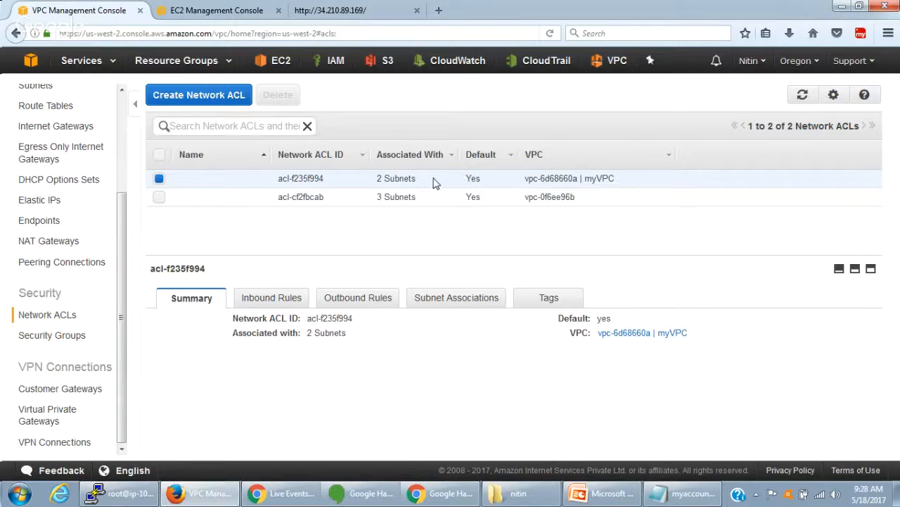
{"action": "left_click_drag", "start_coordinate": [614, 179], "coordinate": [579, 178]}
{"action": "left_click_drag", "start_coordinate": [412, 180], "coordinate": [381, 181]}
{"action": "left_click", "coordinate": [379, 181]}
{"action": "left_click", "coordinate": [296, 300]}
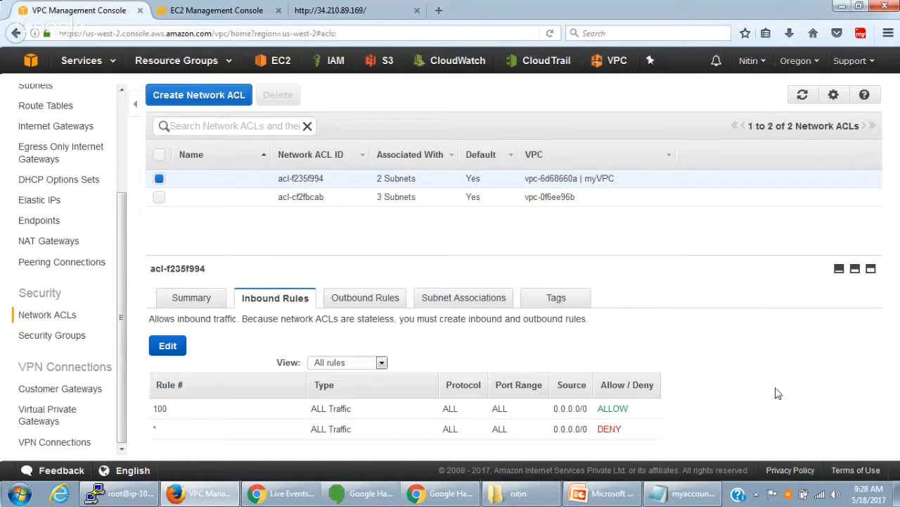
{"action": "left_click", "coordinate": [387, 298]}
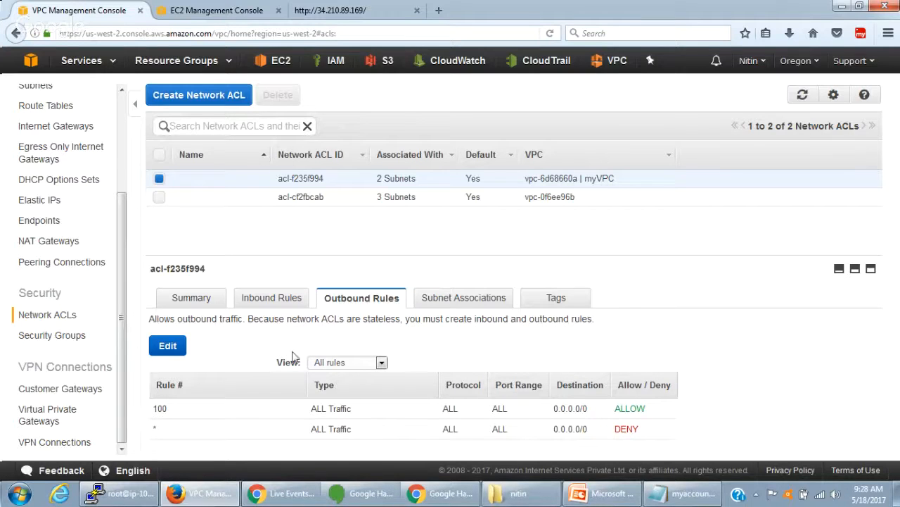
{"action": "left_click", "coordinate": [301, 303]}
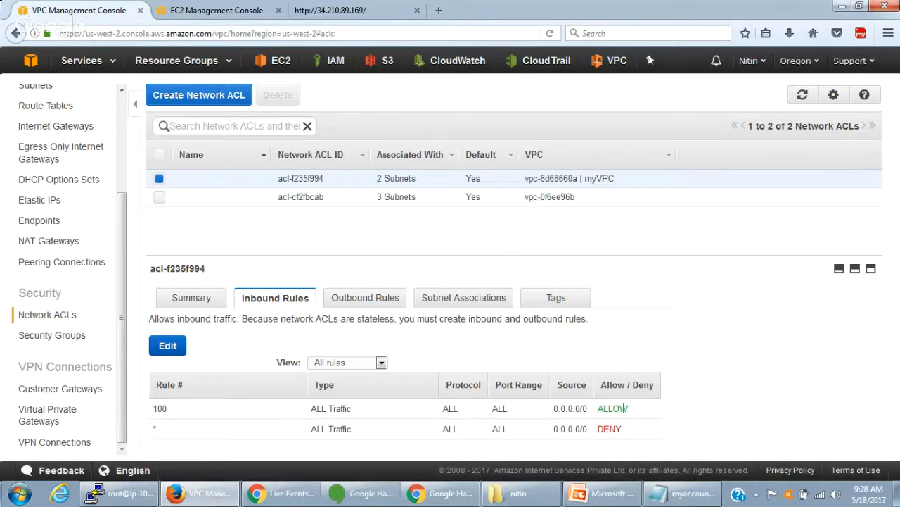
{"action": "double_click", "coordinate": [622, 410]}
{"action": "double_click", "coordinate": [611, 428]}
{"action": "left_click", "coordinate": [415, 178]}
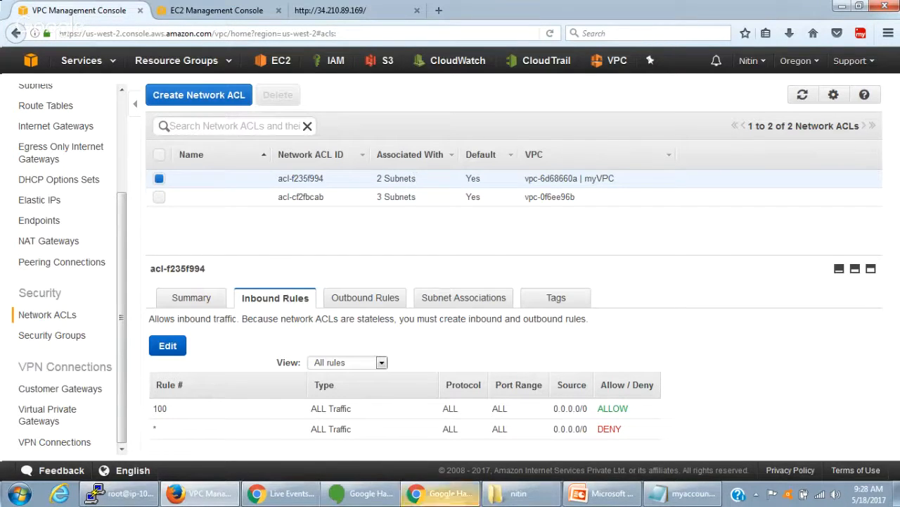
- Create a network ACL named myNACL in myVPC
{"action": "left_click", "coordinate": [177, 96]}
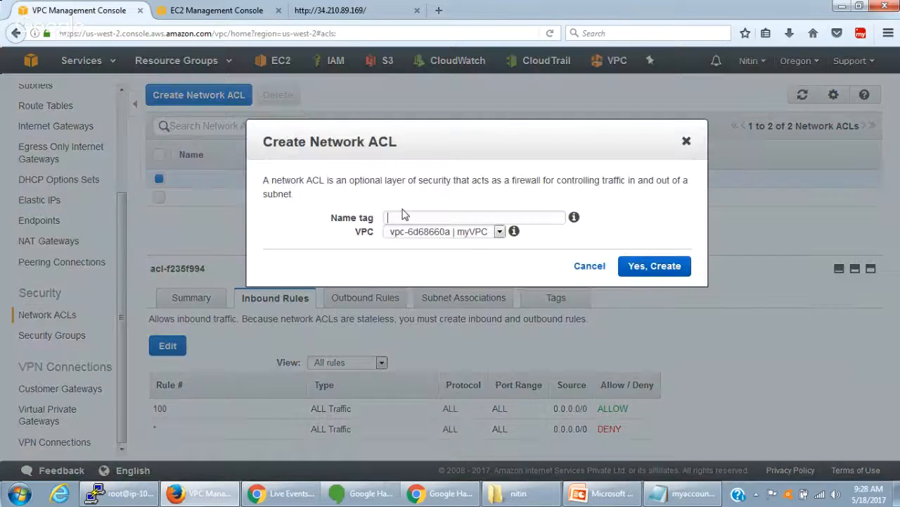
{"action": "type", "text": "myNACL"}
{"action": "left_click", "coordinate": [662, 261]}
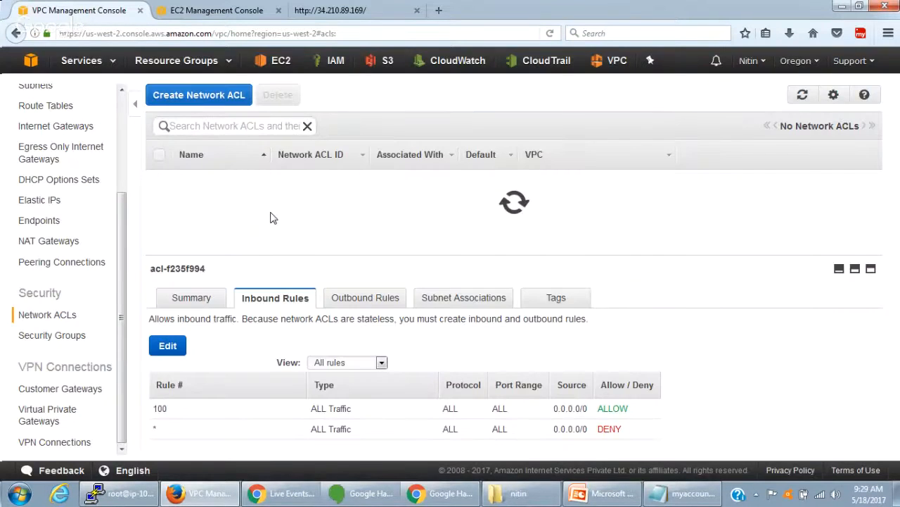
{"action": "double_click", "coordinate": [337, 184]}
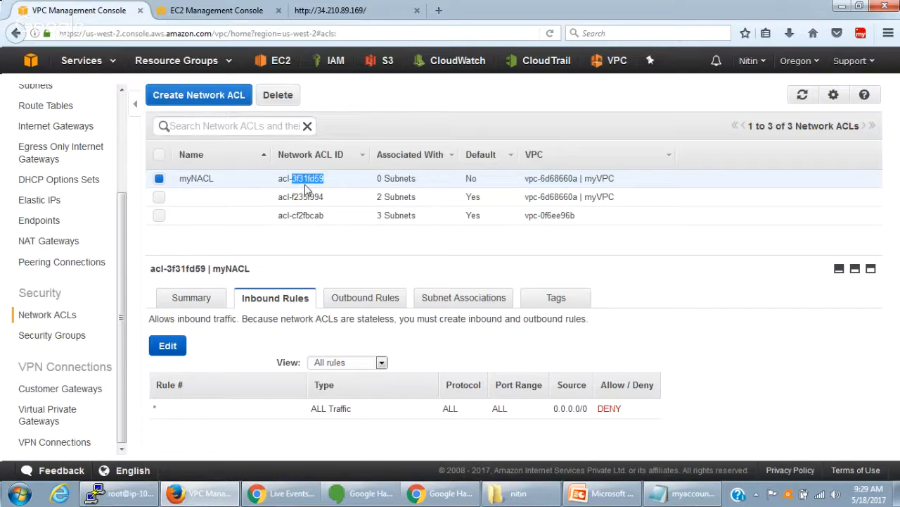
{"action": "left_click", "coordinate": [323, 179]}
- Associate the us-west-2a Public subnet (10.0.1.0/24) with myNACL and save the association
{"action": "left_click", "coordinate": [422, 303]}
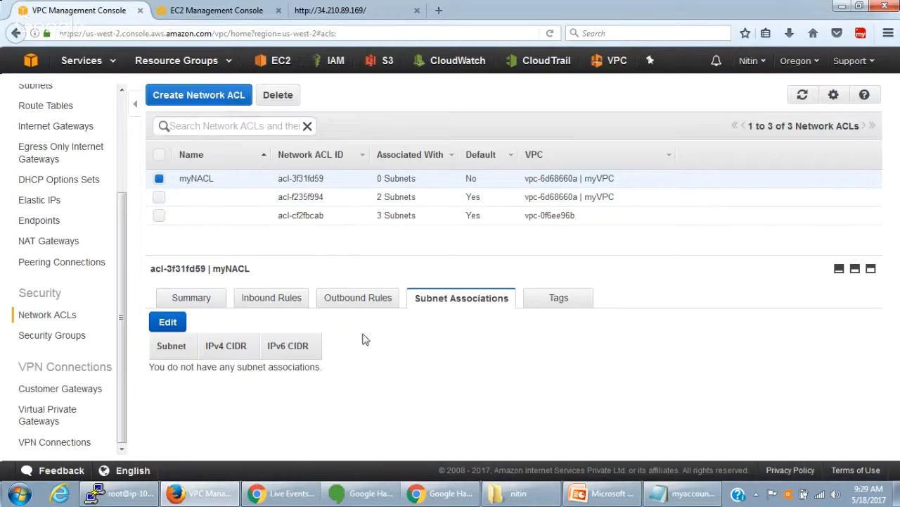
{"action": "left_click", "coordinate": [174, 325]}
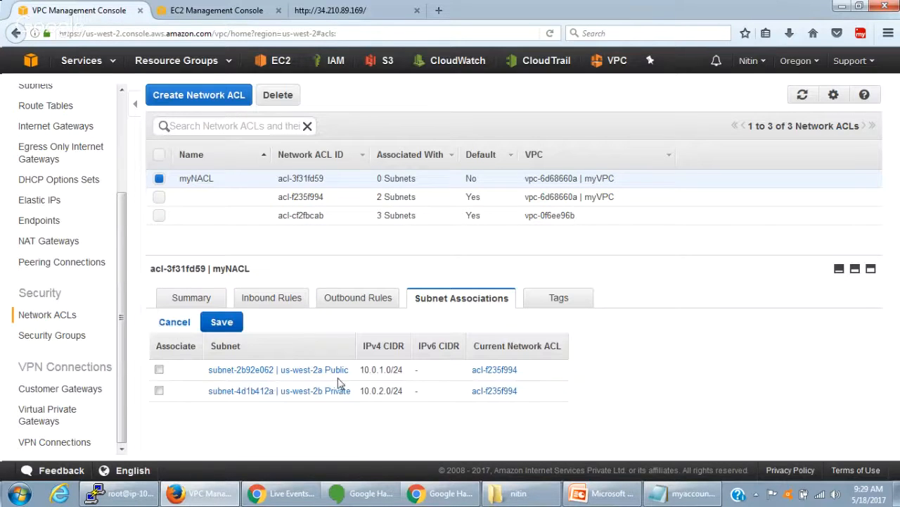
{"action": "left_click", "coordinate": [159, 369]}
{"action": "left_click", "coordinate": [222, 322]}
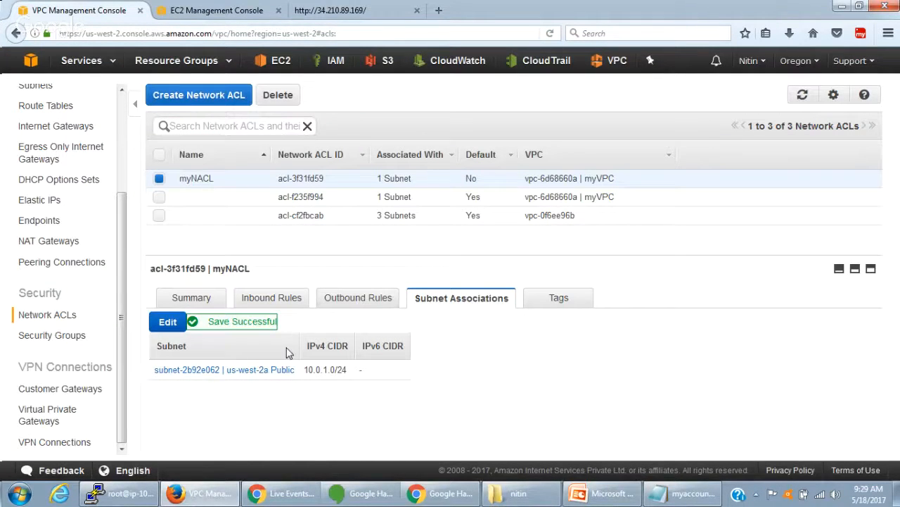
- Compare the subnet associations of myVPC's default network ACL and myNACL, leaving the ACL names unedited
{"action": "double_click", "coordinate": [391, 197]}
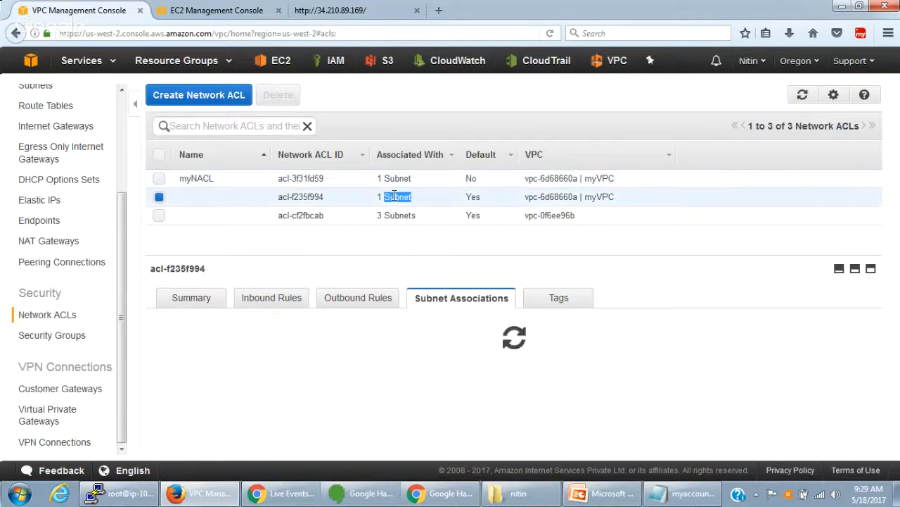
{"action": "left_click", "coordinate": [205, 182]}
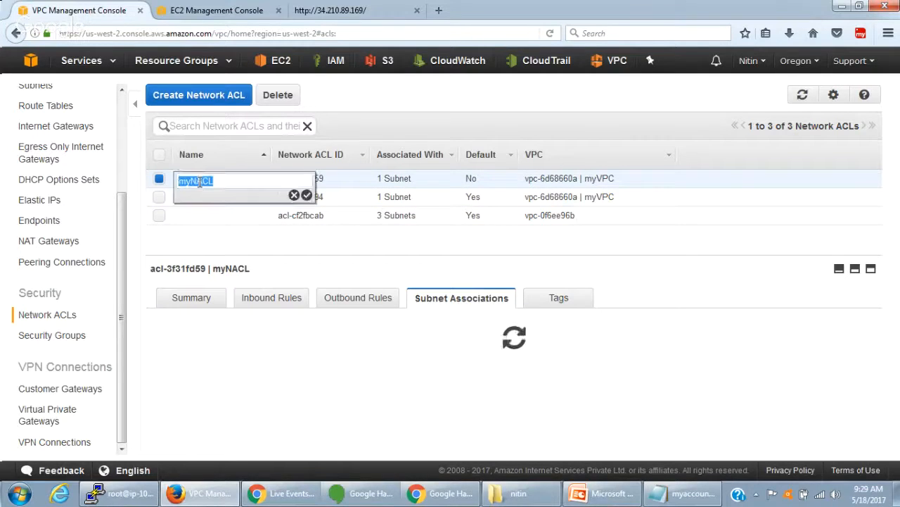
{"action": "left_click", "coordinate": [294, 195]}
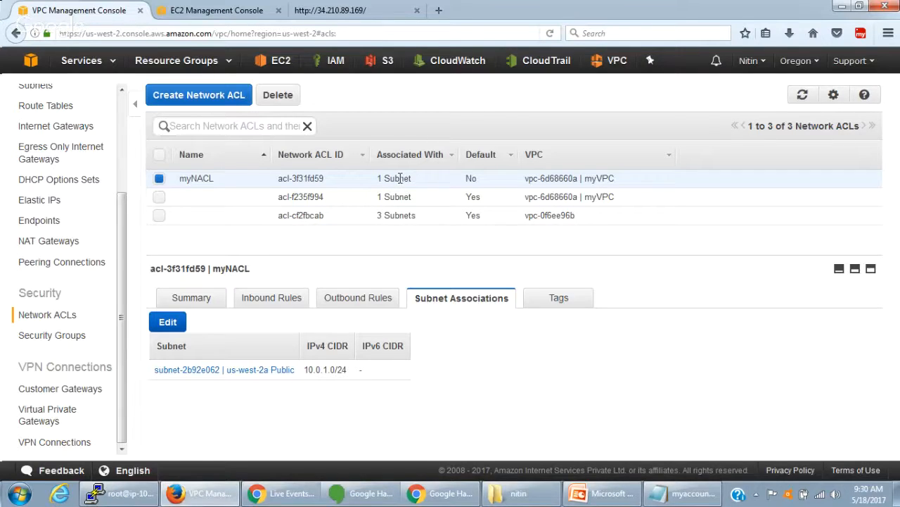
{"action": "left_click_drag", "start_coordinate": [414, 183], "coordinate": [376, 181]}
{"action": "left_click", "coordinate": [374, 183]}
- Add inbound rule 100 of type SSH (22) to myNACL
{"action": "left_click", "coordinate": [268, 298]}
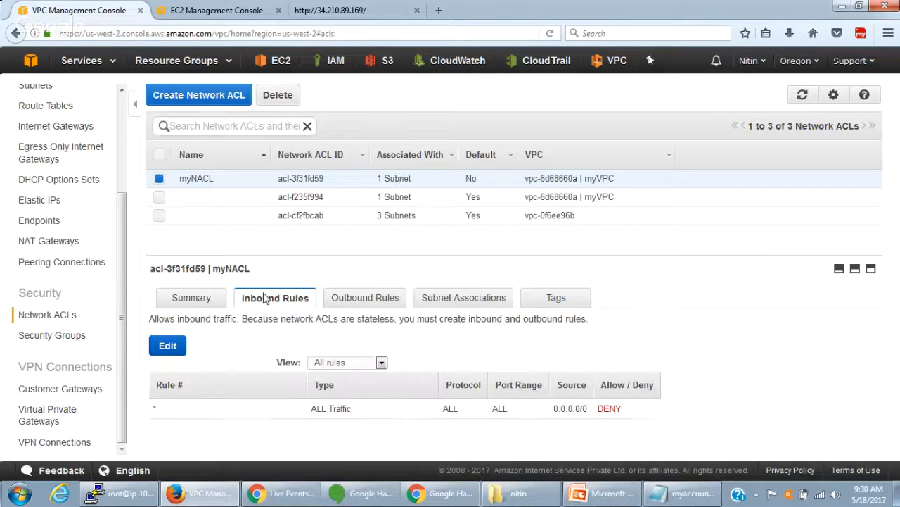
{"action": "left_click", "coordinate": [167, 344]}
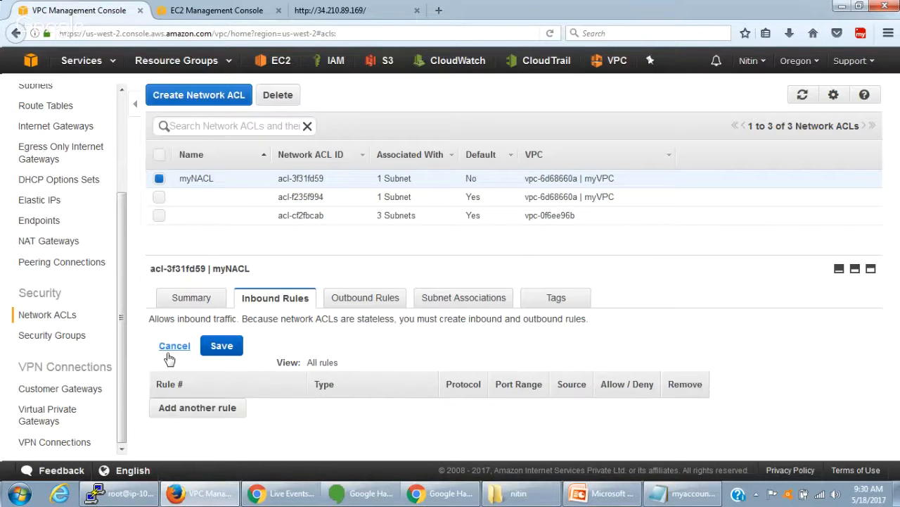
{"action": "left_click", "coordinate": [217, 412]}
{"action": "left_click", "coordinate": [199, 408]}
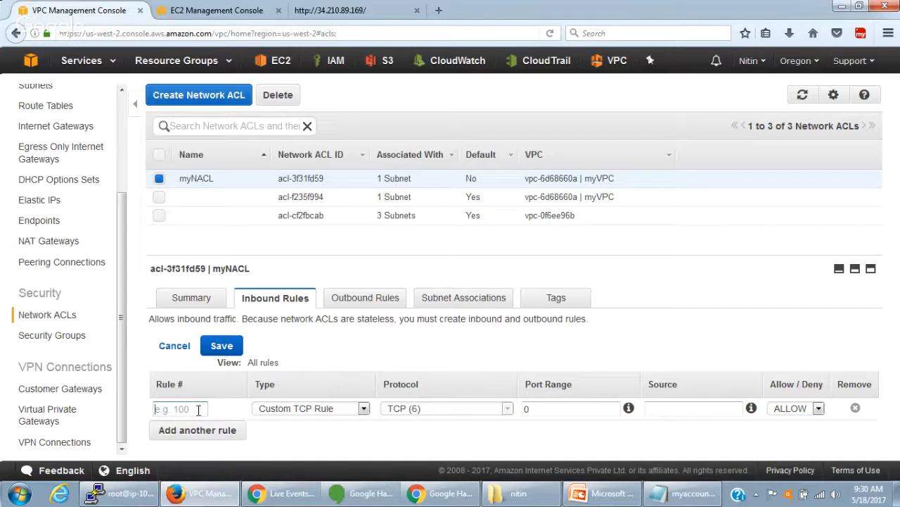
{"action": "type", "text": "100"}
{"action": "left_click", "coordinate": [352, 410]}
{"action": "left_click", "coordinate": [352, 411]}
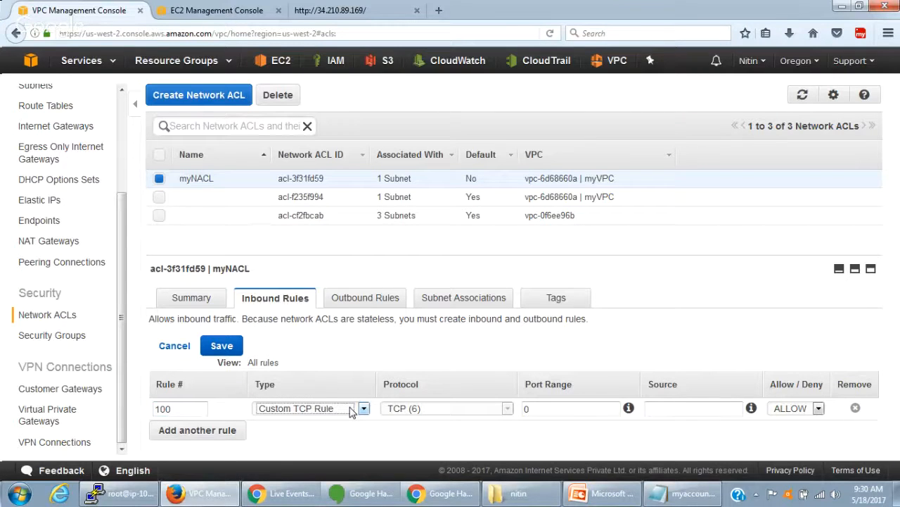
{"action": "key", "text": "s"}
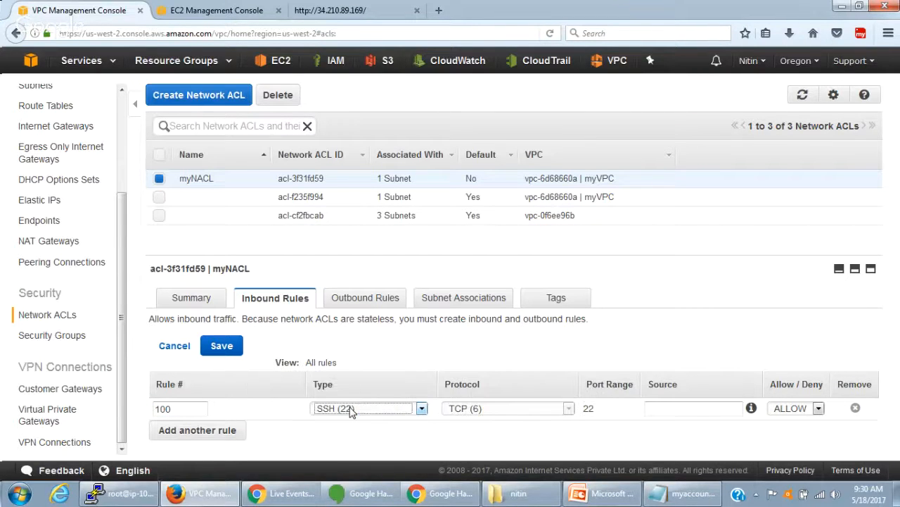
- Set the source of myNACL's inbound SSH rule to 0.0.0.0/0
{"action": "left_click", "coordinate": [515, 411]}
{"action": "left_click", "coordinate": [657, 413]}
{"action": "type", "text": "0.0.0"}
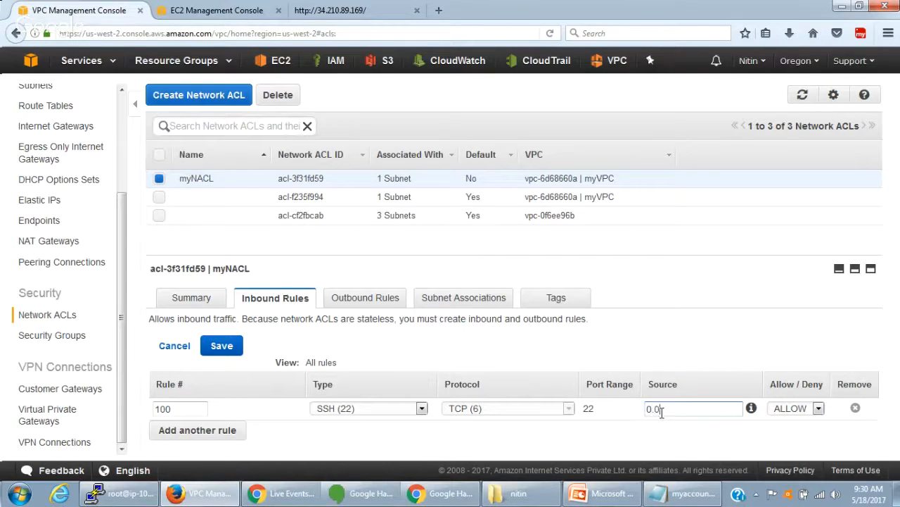
{"action": "key", "text": "BackSpace"}
{"action": "key", "text": "BackSpace"}
{"action": "key", "text": "BackSpace"}
{"action": "type", "text": "0.0.0.0/0"}
{"action": "mouse_move", "coordinate": [752, 411]}
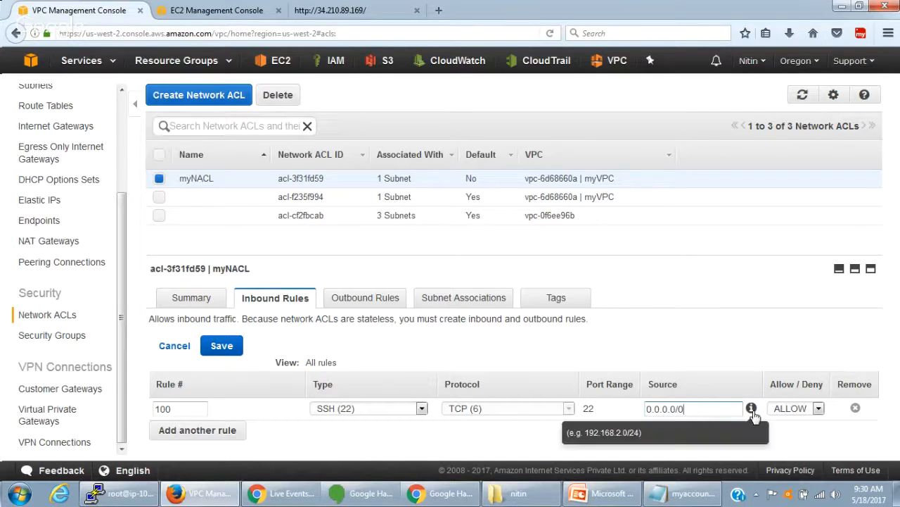
- Add inbound rule 200 of type RDP (3389) to myNACL
{"action": "left_click", "coordinate": [189, 436]}
{"action": "left_click", "coordinate": [182, 431]}
{"action": "type", "text": "102"}
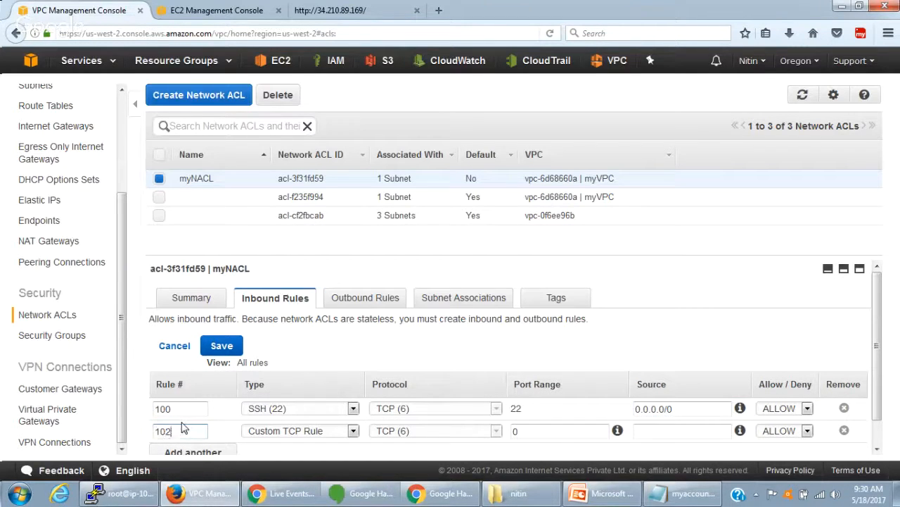
{"action": "key", "text": "BackSpace"}
{"action": "key", "text": "BackSpace"}
{"action": "key", "text": "BackSpace"}
{"action": "type", "text": "200"}
{"action": "double_click", "coordinate": [307, 428]}
{"action": "key", "text": "r"}
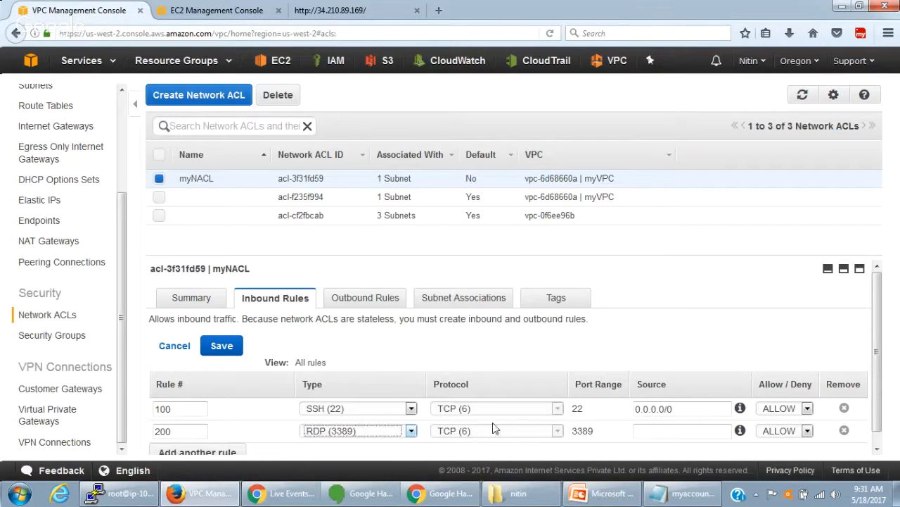
- Set the source of inbound RDP rule 200 to 0.0.0.0/0, reusing the SSH rule's source
{"action": "left_click", "coordinate": [669, 434]}
{"action": "left_click_drag", "start_coordinate": [674, 410], "coordinate": [569, 415]}
{"action": "key", "text": "ctrl+c"}
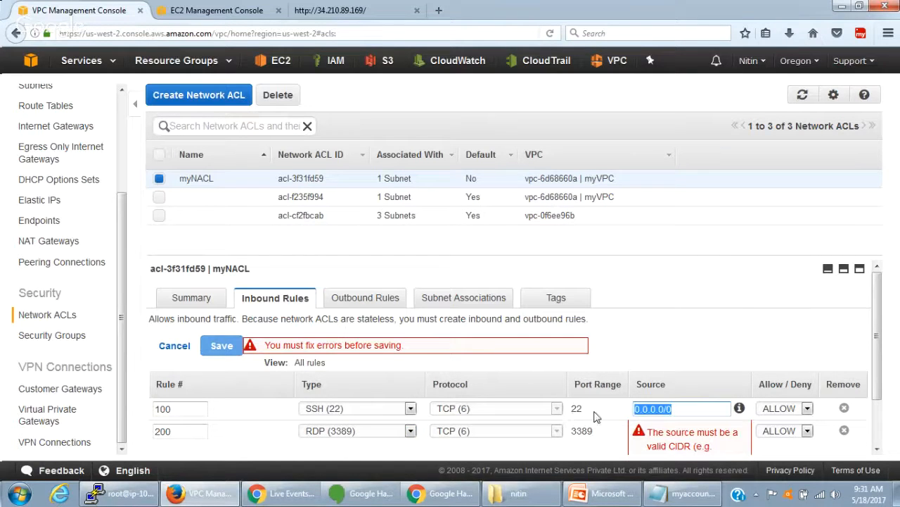
{"action": "left_click", "coordinate": [691, 343]}
{"action": "scroll", "coordinate": [691, 344], "scroll_direction": "down", "scroll_amount": 2}
{"action": "scroll", "coordinate": [691, 344], "scroll_direction": "down", "scroll_amount": 1}
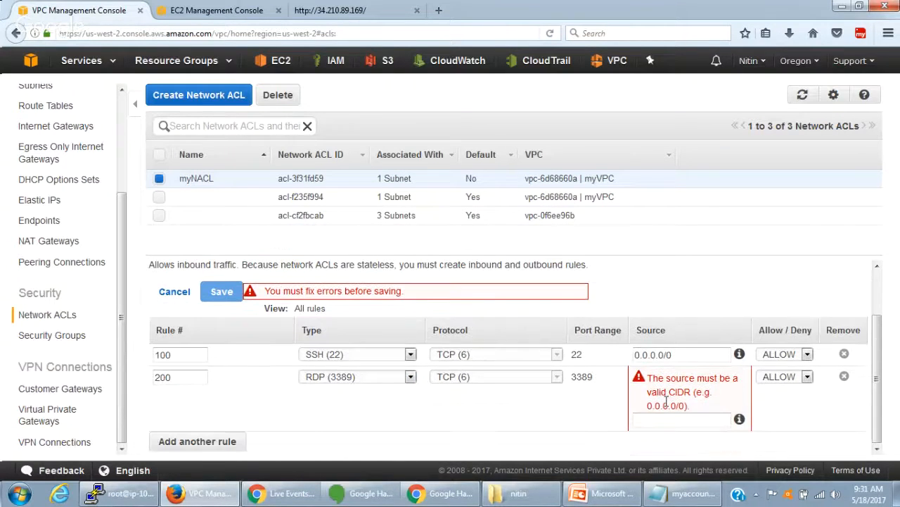
{"action": "left_click", "coordinate": [660, 419]}
{"action": "key", "text": "ctrl+v"}
{"action": "left_click", "coordinate": [548, 421]}
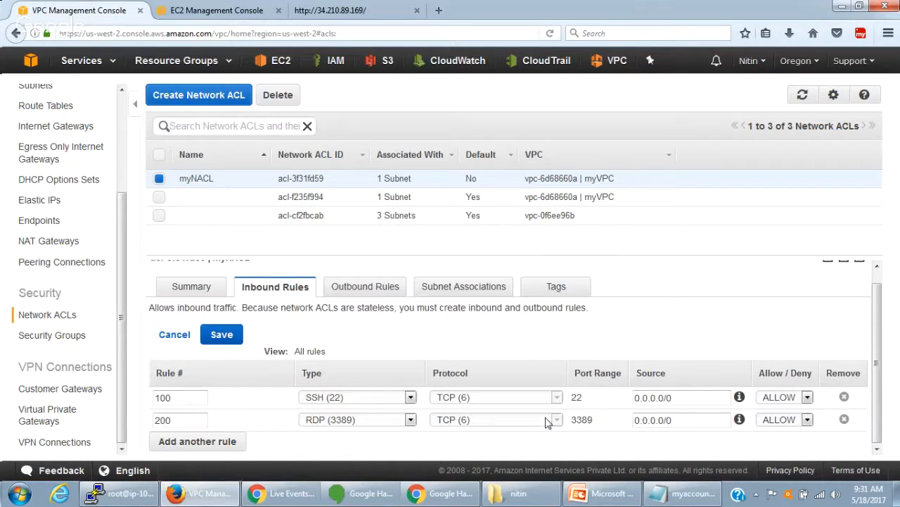
- Add inbound rule 300 of type HTTP (80) with source 0.0.0.0/0 to myNACL
{"action": "left_click", "coordinate": [186, 442]}
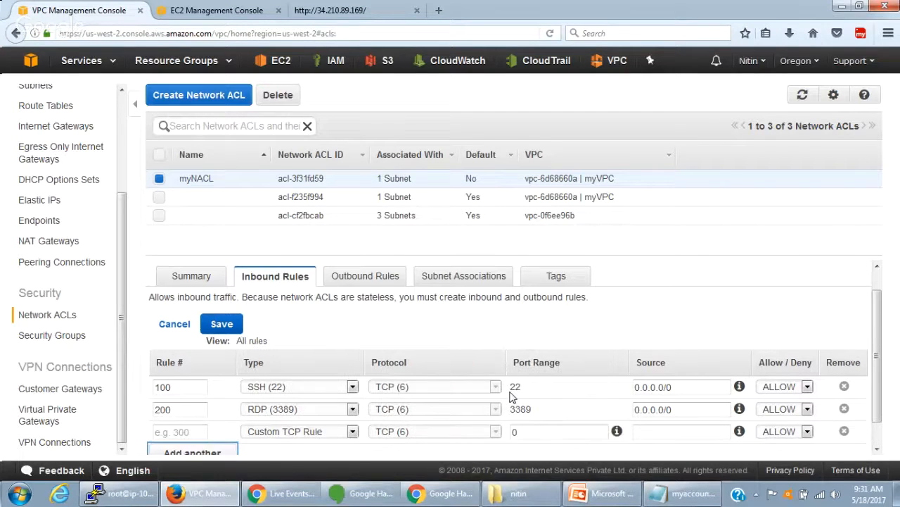
{"action": "scroll", "coordinate": [179, 382], "scroll_direction": "down", "scroll_amount": 1}
{"action": "left_click", "coordinate": [180, 406]}
{"action": "type", "text": "300"}
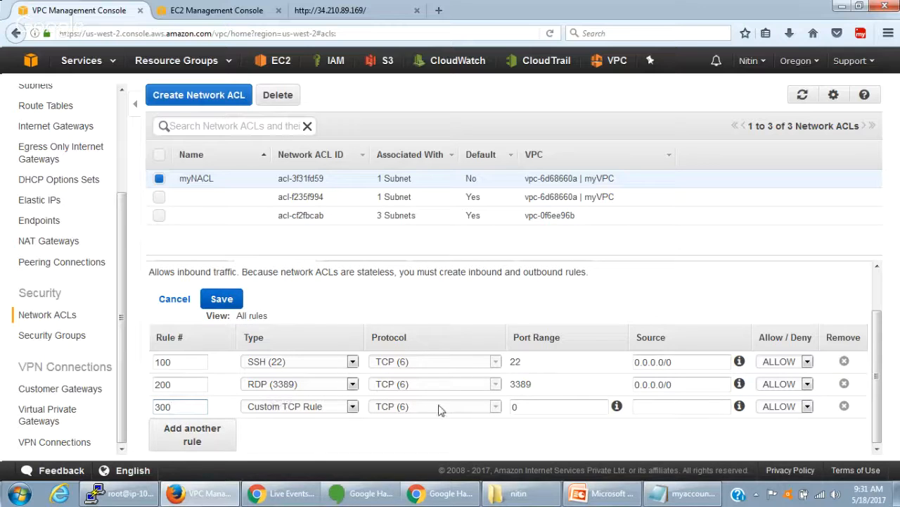
{"action": "key", "text": "Tab"}
{"action": "key", "text": "h"}
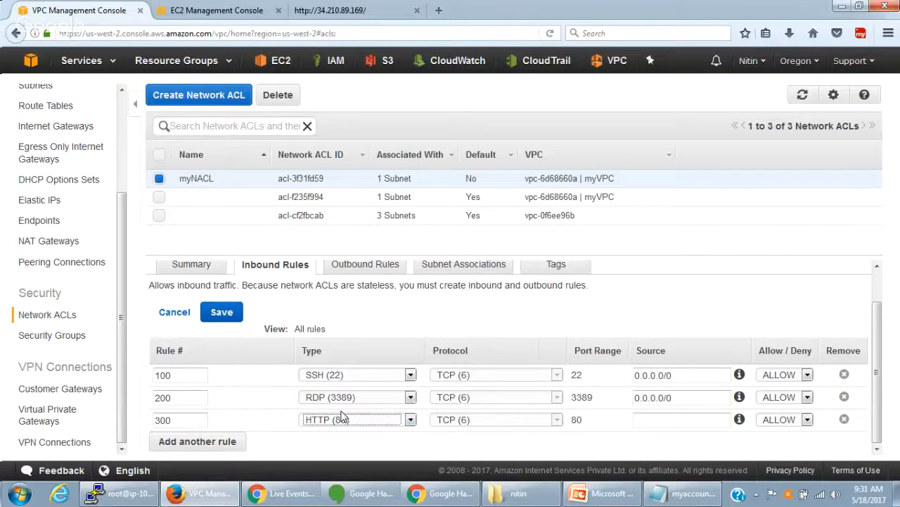
{"action": "left_click_drag", "start_coordinate": [675, 397], "coordinate": [623, 404]}
{"action": "key", "text": "ctrl+c"}
{"action": "left_click", "coordinate": [661, 419]}
{"action": "key", "text": "ctrl+v"}
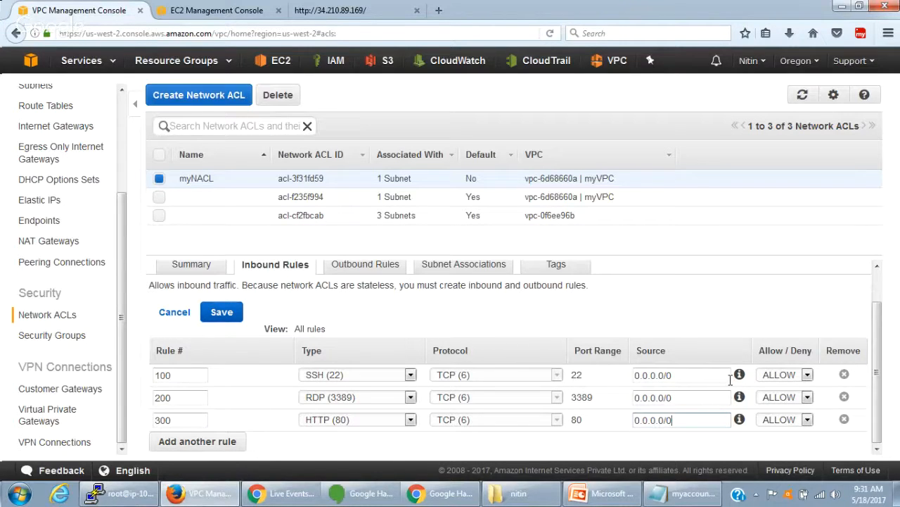
- Add inbound rule 400 of type HTTPS (443) with source 0.0.0.0/0 to myNACL
{"action": "left_click", "coordinate": [218, 441]}
{"action": "left_click", "coordinate": [194, 439]}
{"action": "type", "text": "400"}
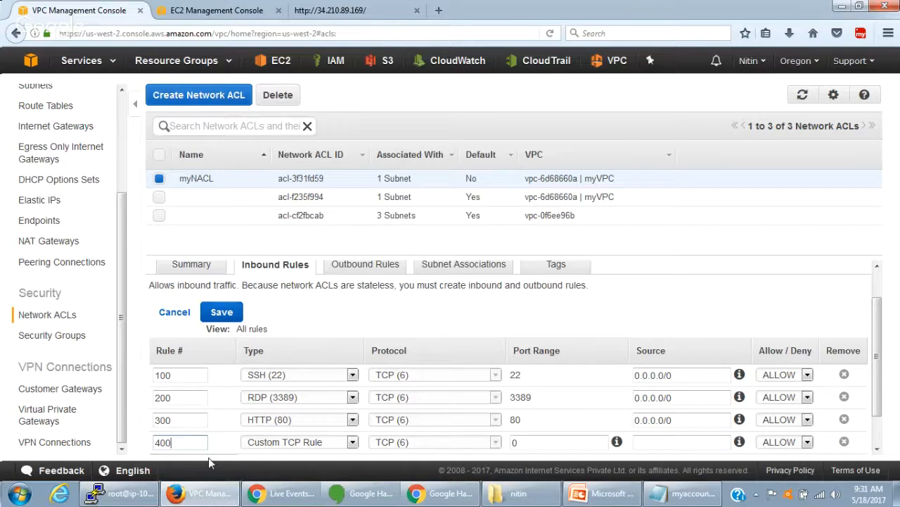
{"action": "key", "text": "Tab"}
{"action": "type", "text": "https"}
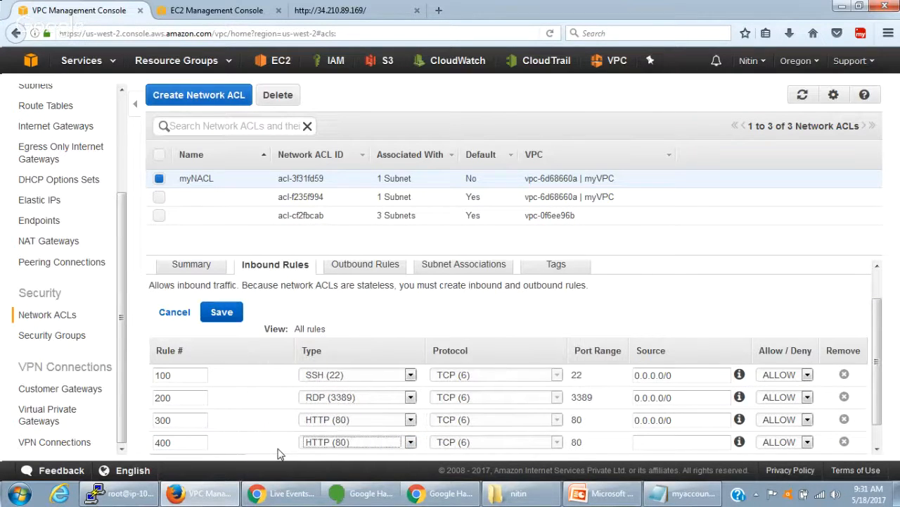
{"action": "left_click", "coordinate": [662, 442]}
{"action": "type", "text": "0.0.0.0/0"}
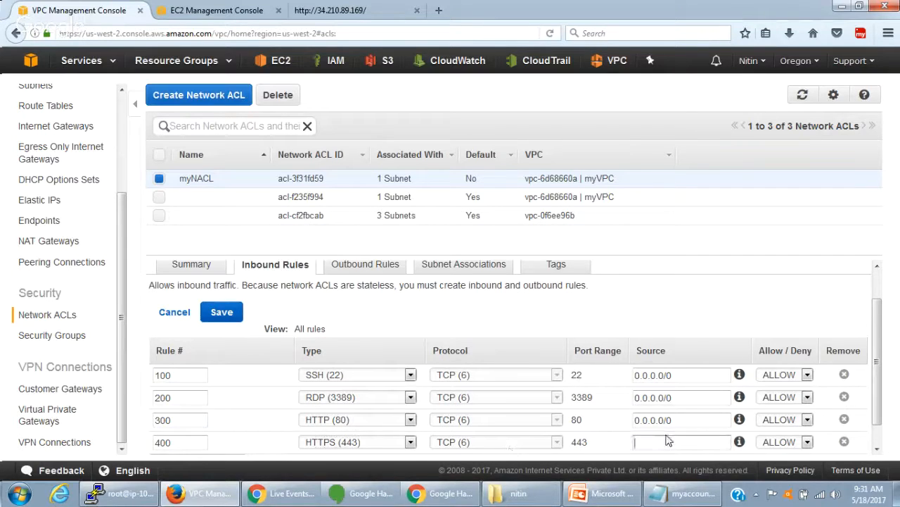
{"action": "scroll", "coordinate": [716, 358], "scroll_direction": "down", "scroll_amount": 1}
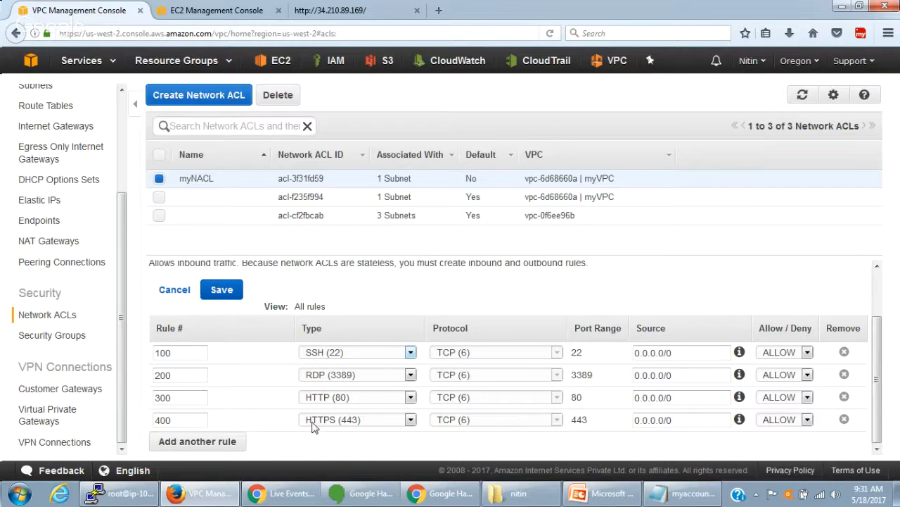
- Search the web for "aws ephimeral ports" in a separate browser tab and open the AWS documentation page on Network ACLs
{"action": "left_click", "coordinate": [440, 10]}
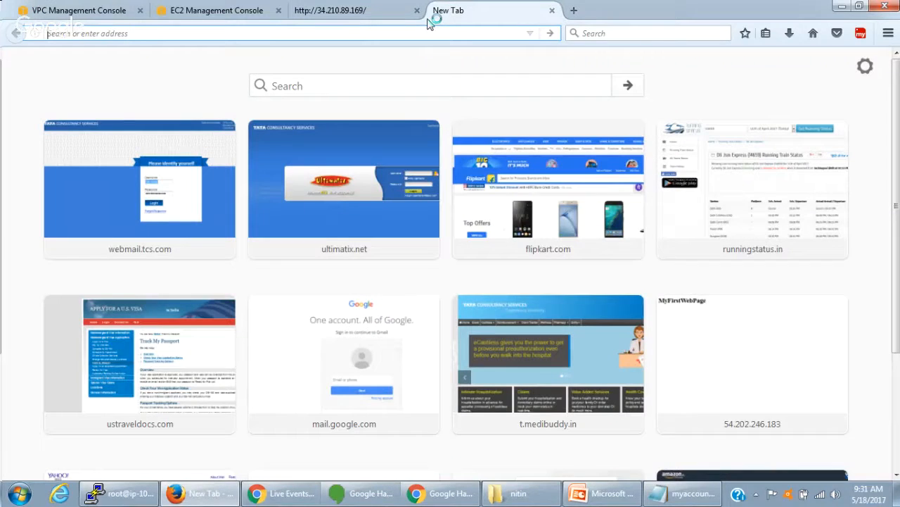
{"action": "type", "text": "w"}
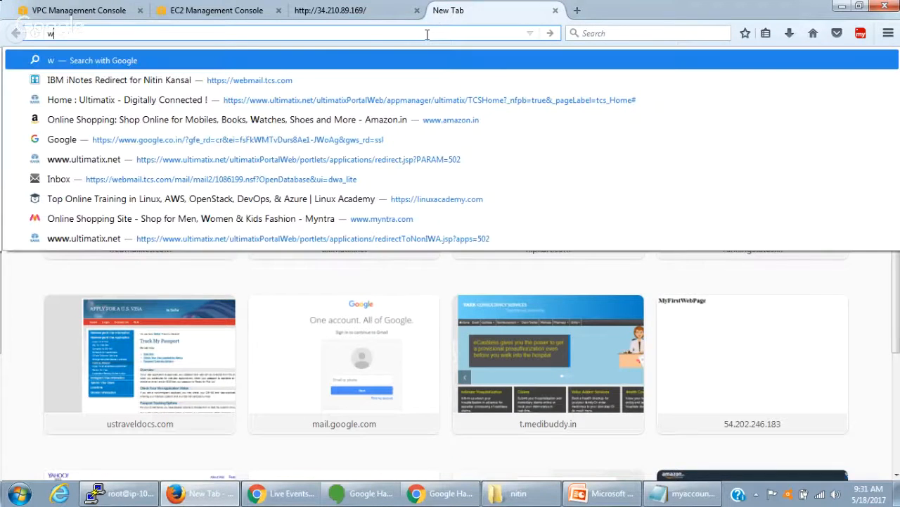
{"action": "key", "text": "BackSpace"}
{"action": "type", "text": "aws ep"}
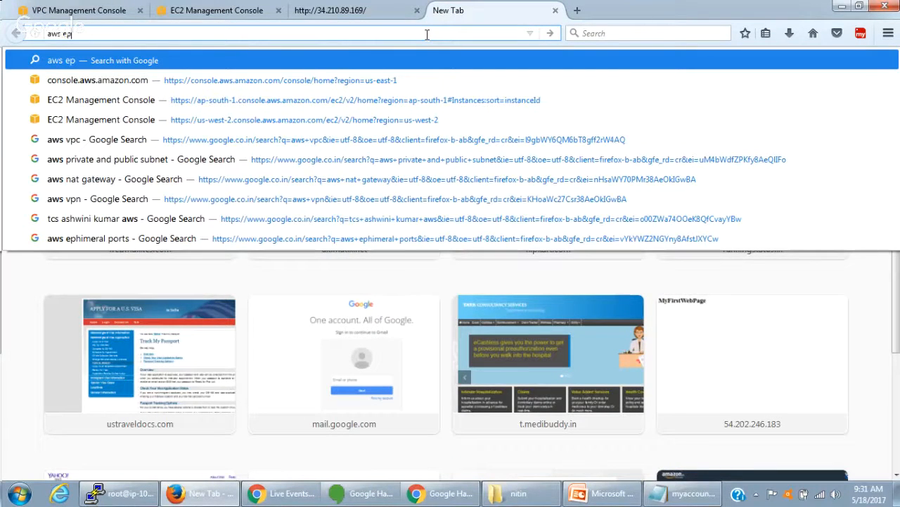
{"action": "type", "text": "himeral ports"}
{"action": "key", "text": "Return"}
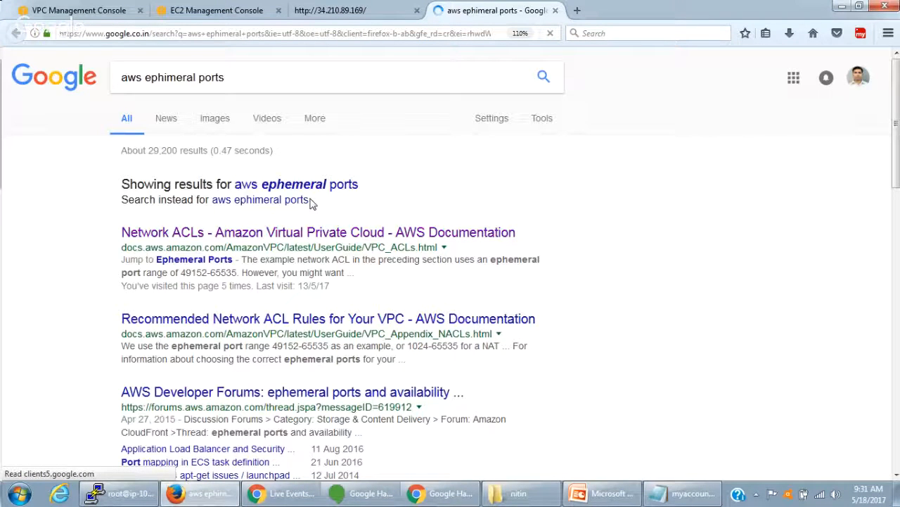
{"action": "left_click", "coordinate": [341, 234]}
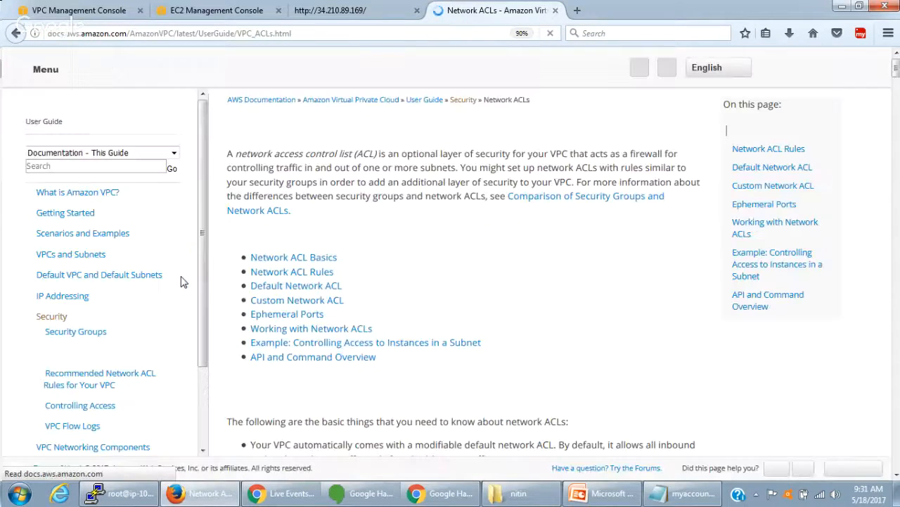
- Find the Ephemeral Ports section in the Network ACLs documentation and copy the Elastic Load Balancing port range 1024-65535
{"action": "scroll", "coordinate": [432, 313], "scroll_direction": "down", "scroll_amount": 3}
{"action": "scroll", "coordinate": [432, 313], "scroll_direction": "down", "scroll_amount": 3}
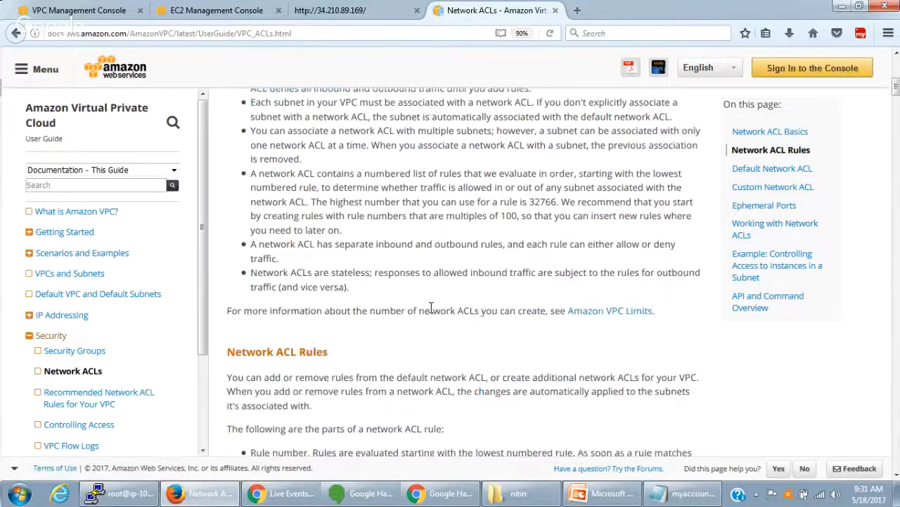
{"action": "scroll", "coordinate": [430, 307], "scroll_direction": "down", "scroll_amount": 3}
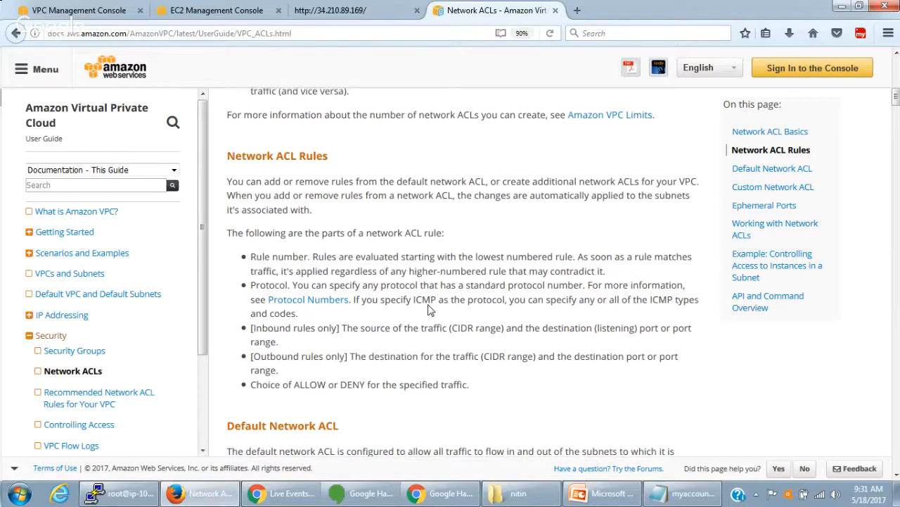
{"action": "scroll", "coordinate": [431, 309], "scroll_direction": "up", "scroll_amount": 6}
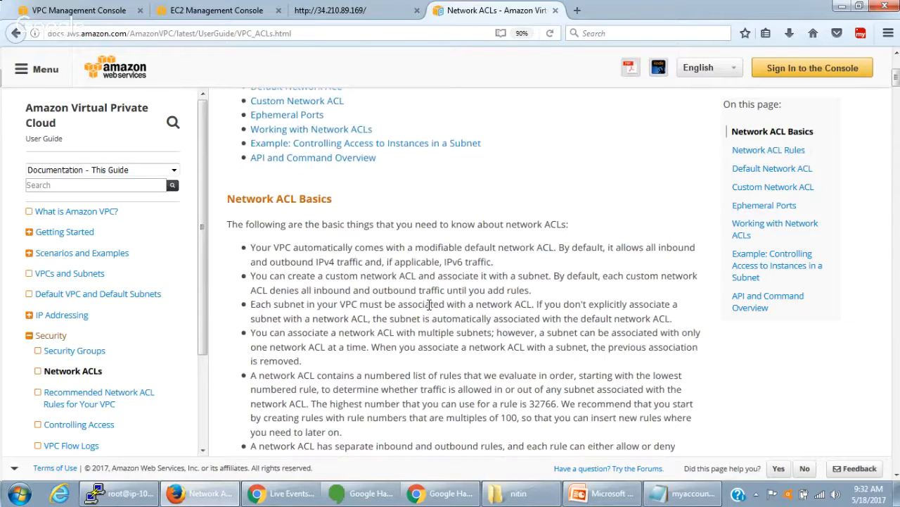
{"action": "key", "text": "ctrl+f"}
{"action": "type", "text": "ephi"}
{"action": "key", "text": "BackSpace"}
{"action": "type", "text": "ime"}
{"action": "key", "text": "BackSpace"}
{"action": "key", "text": "BackSpace"}
{"action": "key", "text": "BackSpace"}
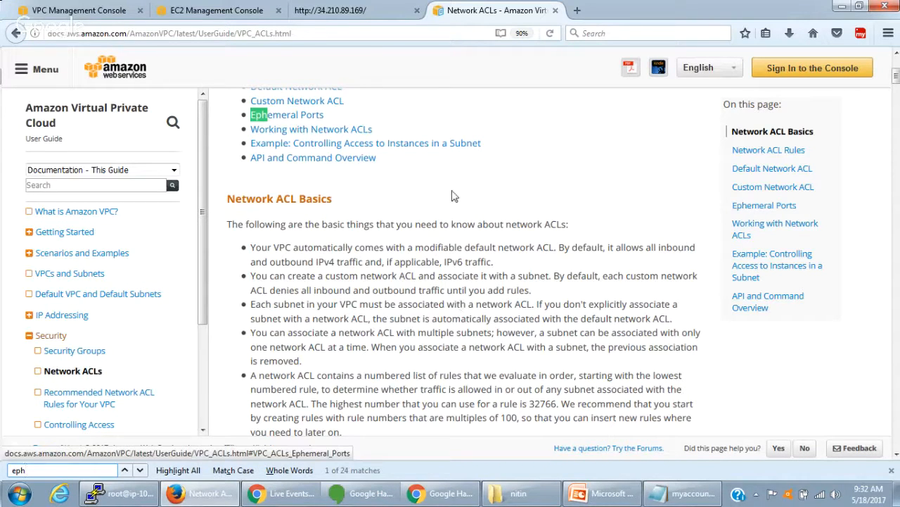
{"action": "left_click", "coordinate": [311, 120]}
{"action": "left_click_drag", "start_coordinate": [487, 218], "coordinate": [539, 218]}
{"action": "key", "text": "ctrl+c"}
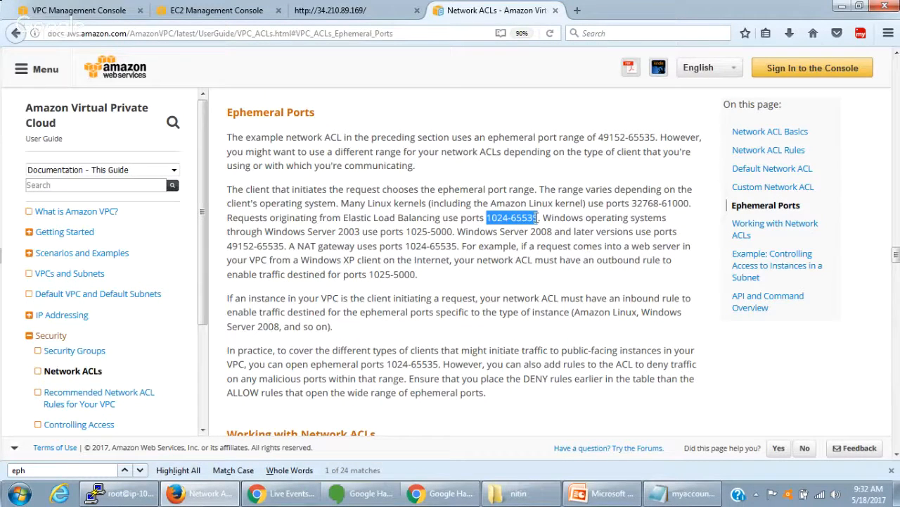
- Return to the VPC console and add inbound rule 500 of type Custom TCP Rule to myNACL
{"action": "left_click", "coordinate": [53, 9]}
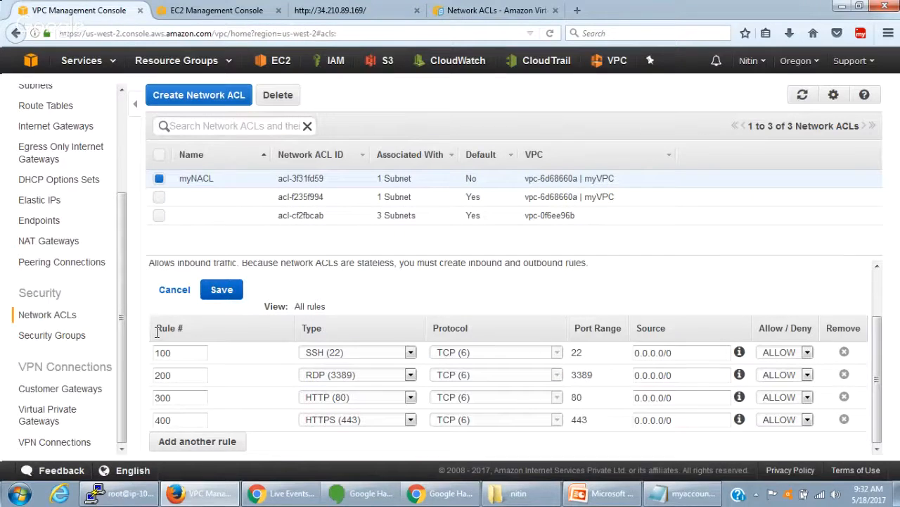
{"action": "left_click", "coordinate": [209, 450]}
{"action": "left_click", "coordinate": [194, 444]}
{"action": "type", "text": "500"}
{"action": "left_click", "coordinate": [316, 448]}
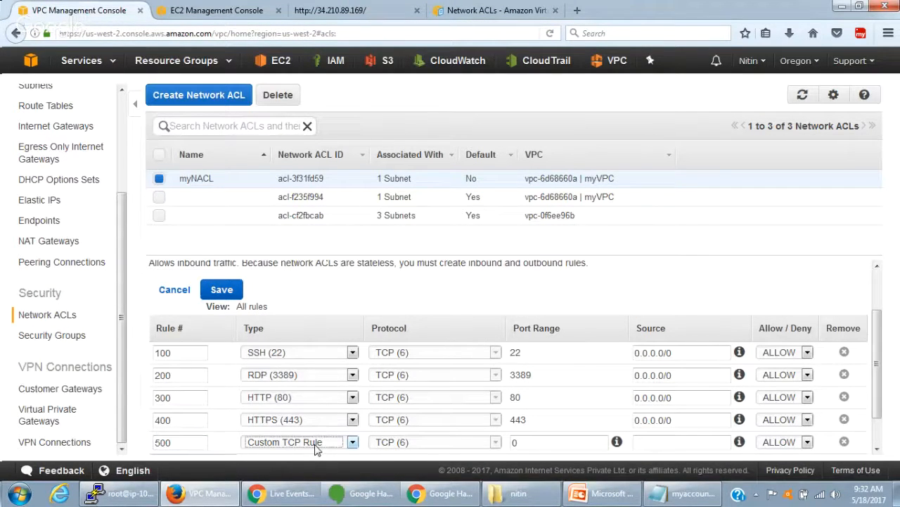
{"action": "left_click", "coordinate": [315, 445]}
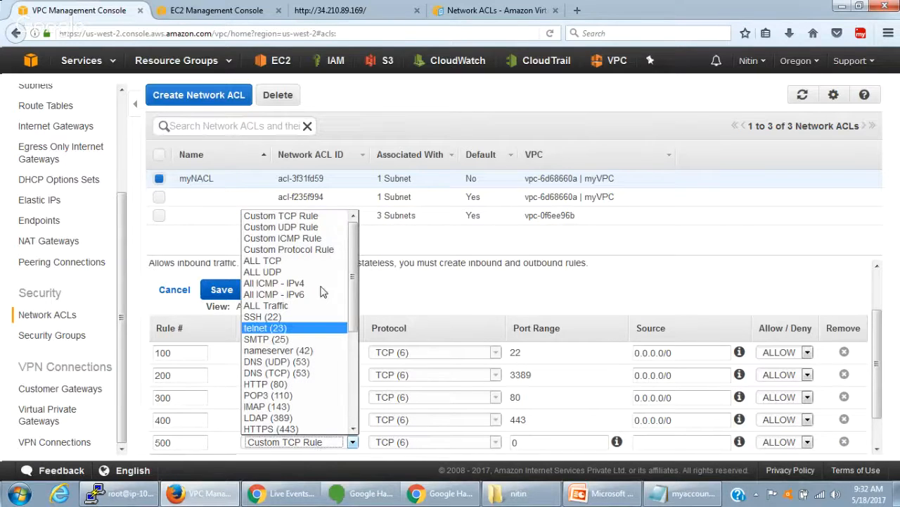
{"action": "left_click", "coordinate": [332, 217]}
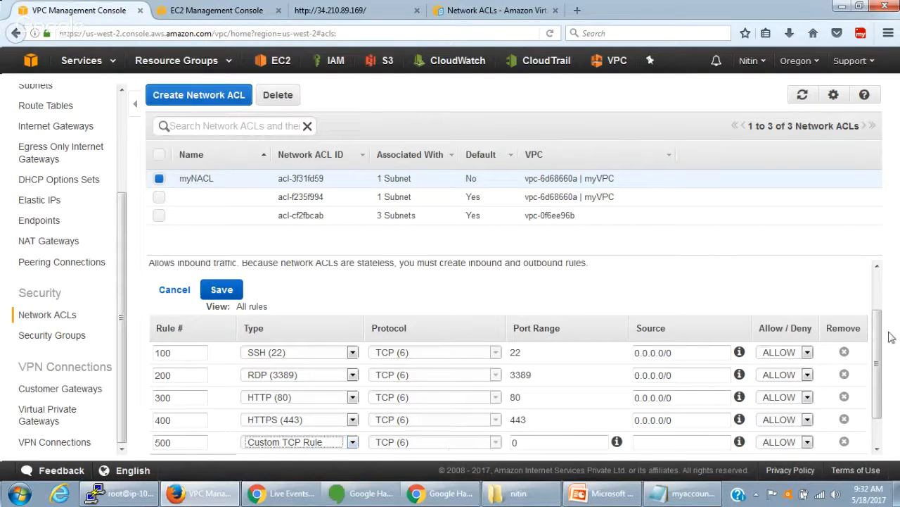
- Set inbound rule 500's port range to 1024-65535 and its source to 0.0.0.0/0
{"action": "left_click_drag", "start_coordinate": [877, 339], "coordinate": [884, 373]}
{"action": "left_click", "coordinate": [668, 406]}
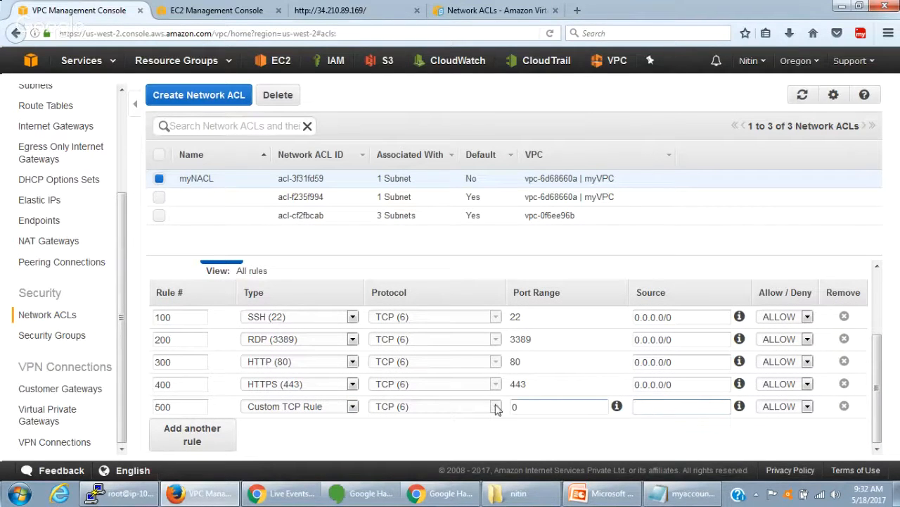
{"action": "left_click", "coordinate": [537, 408]}
{"action": "key", "text": "ctrl+v"}
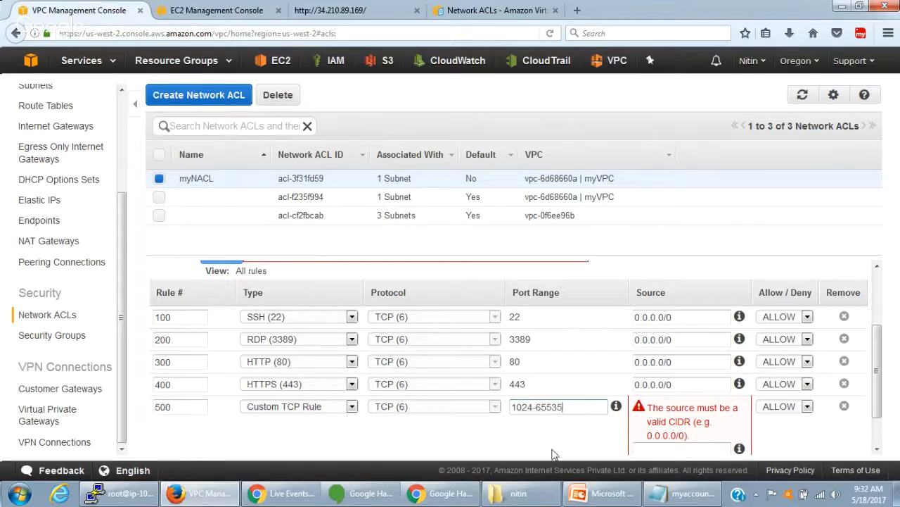
{"action": "left_click_drag", "start_coordinate": [680, 384], "coordinate": [620, 385]}
{"action": "key", "text": "ctrl+c"}
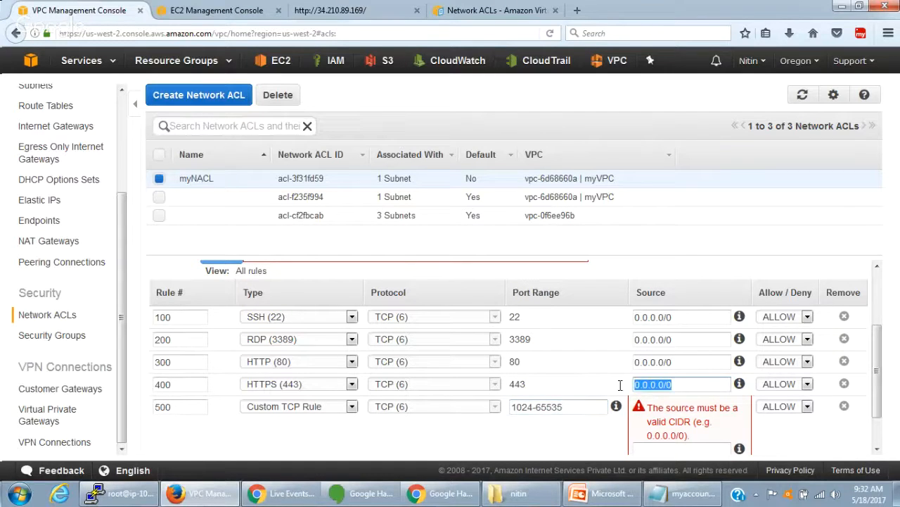
{"action": "left_click", "coordinate": [693, 451]}
{"action": "key", "text": "ctrl+v"}
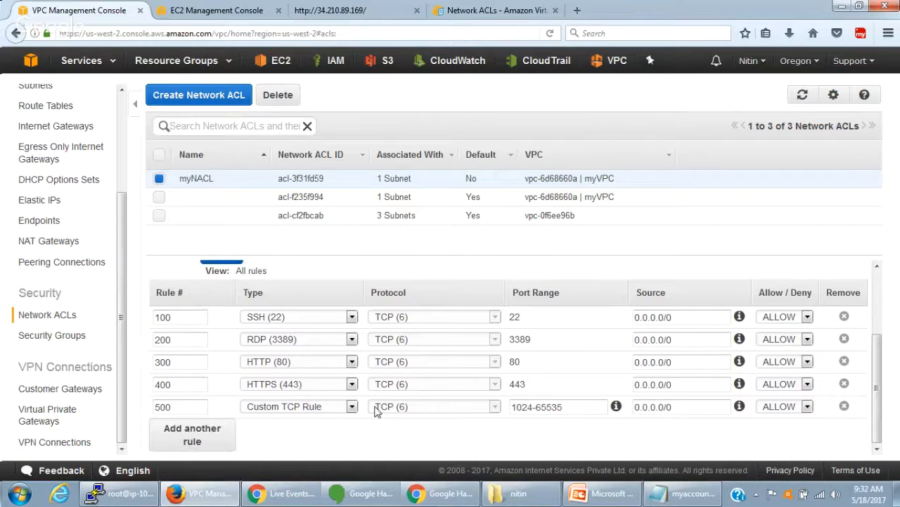
- Keep rule 500 as Custom TCP Rule and save myNACL's inbound rules
{"action": "left_click", "coordinate": [291, 408]}
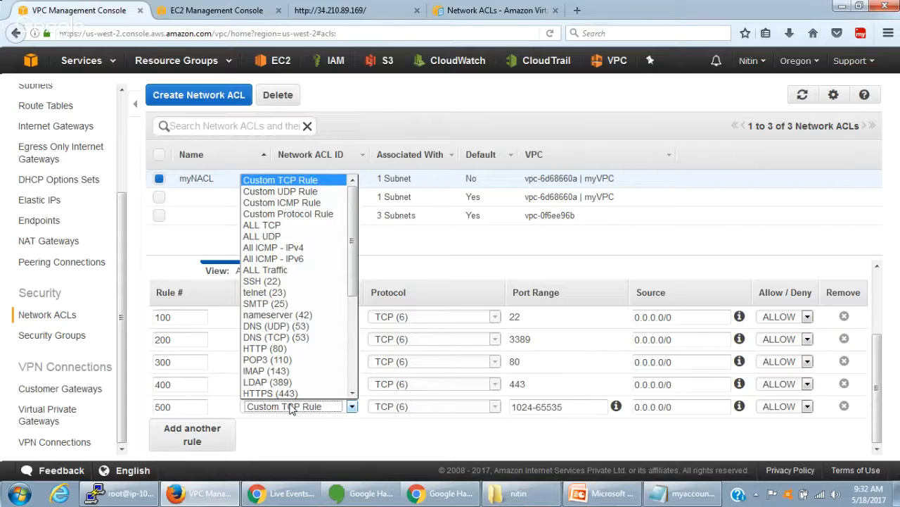
{"action": "left_click", "coordinate": [291, 408]}
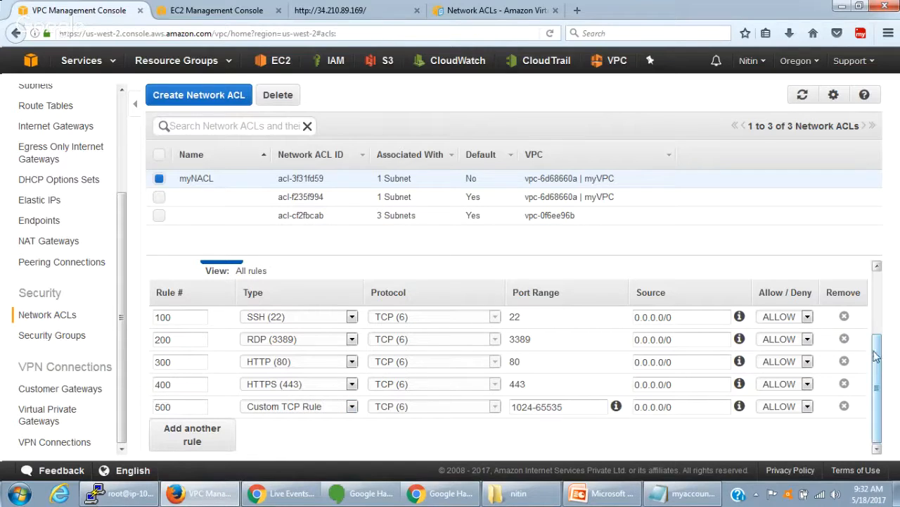
{"action": "left_click_drag", "start_coordinate": [877, 359], "coordinate": [888, 315]}
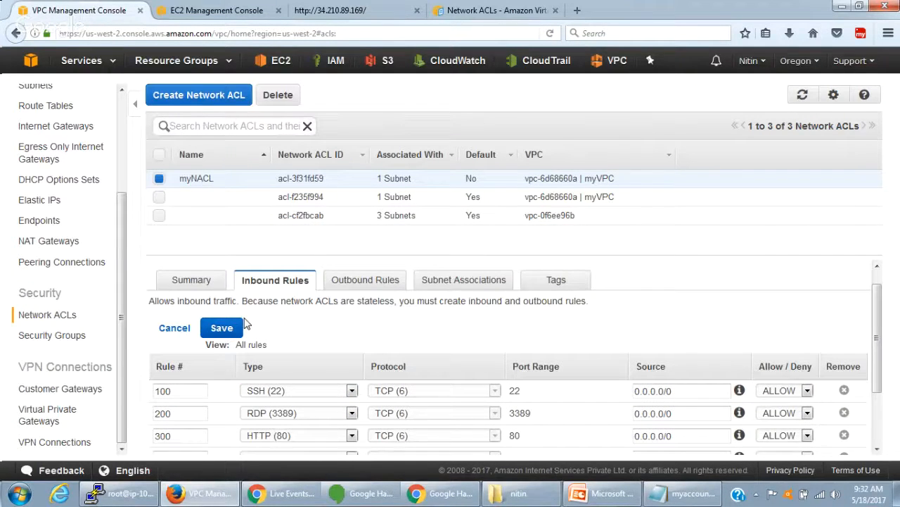
{"action": "left_click", "coordinate": [237, 327]}
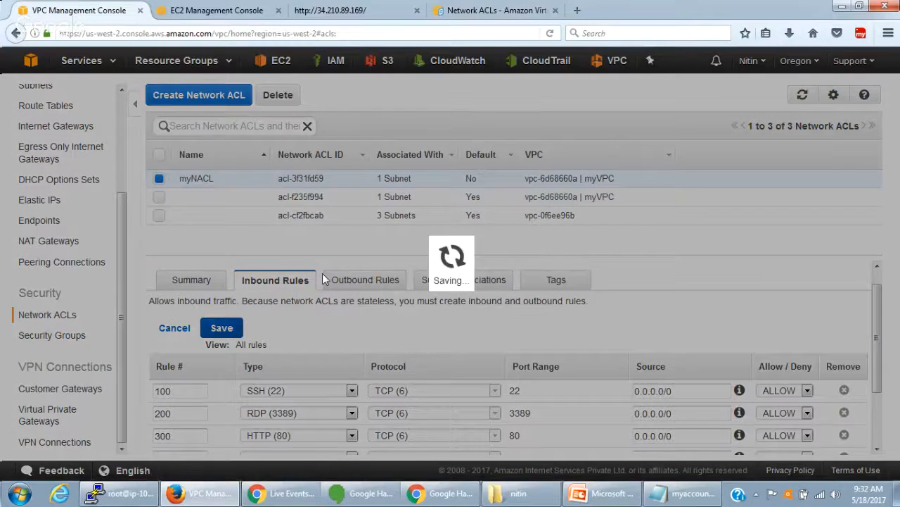
- Check myNACL's saved inbound rules and compare them with its outbound rules
{"action": "scroll", "coordinate": [318, 339], "scroll_direction": "down", "scroll_amount": 2}
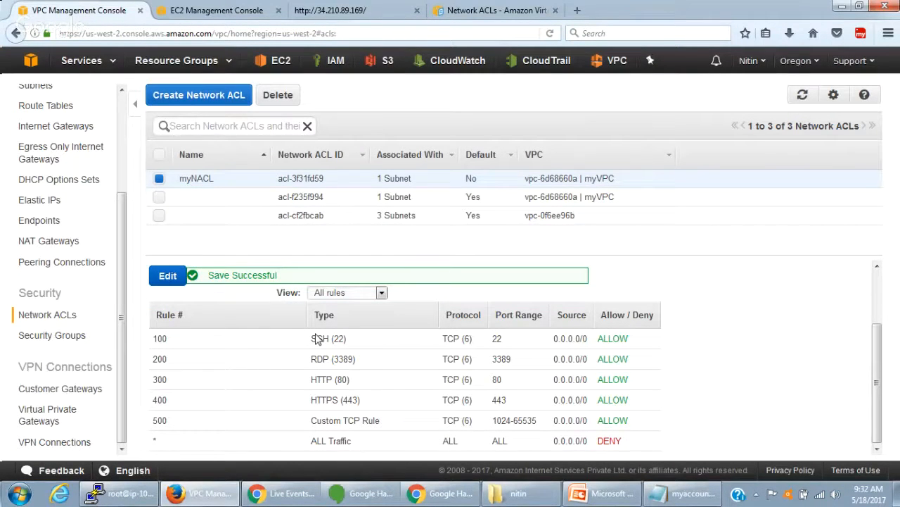
{"action": "scroll", "coordinate": [422, 338], "scroll_direction": "up", "scroll_amount": 2}
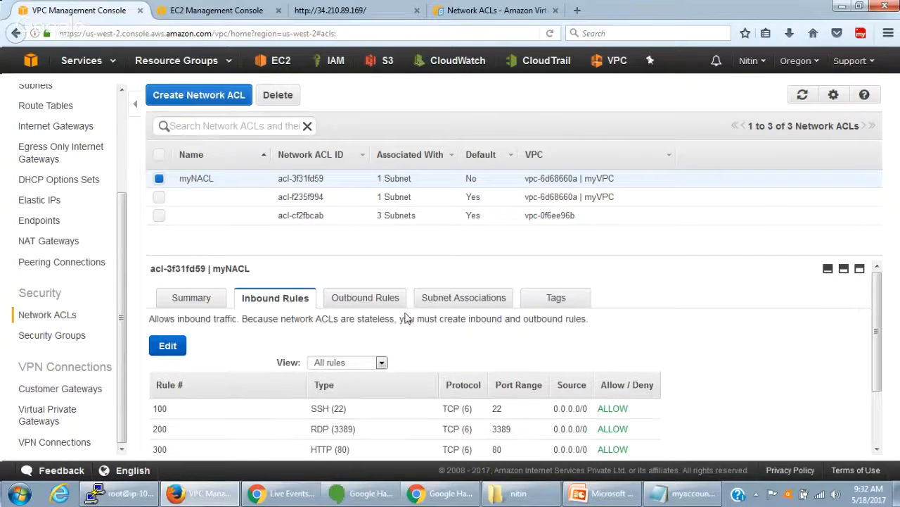
{"action": "left_click", "coordinate": [377, 303]}
{"action": "left_click", "coordinate": [294, 304]}
{"action": "left_click", "coordinate": [354, 301]}
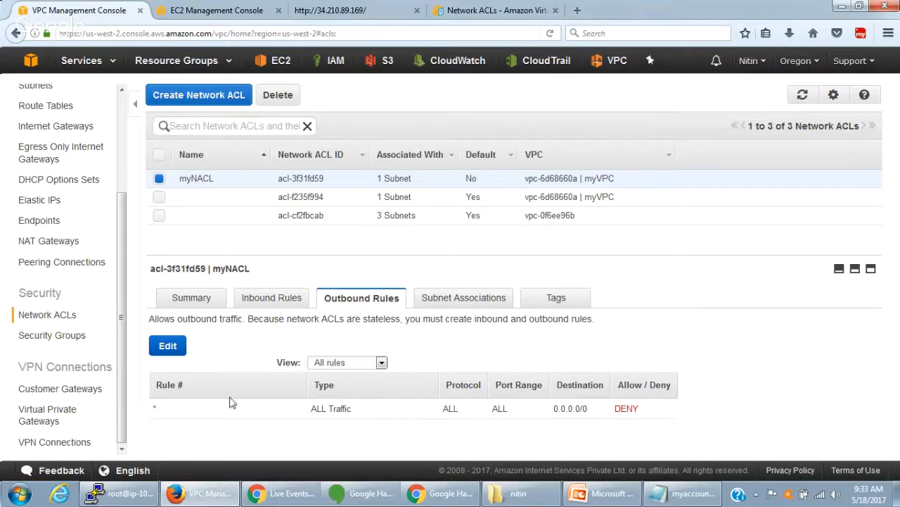
{"action": "left_click_drag", "start_coordinate": [642, 408], "coordinate": [203, 411]}
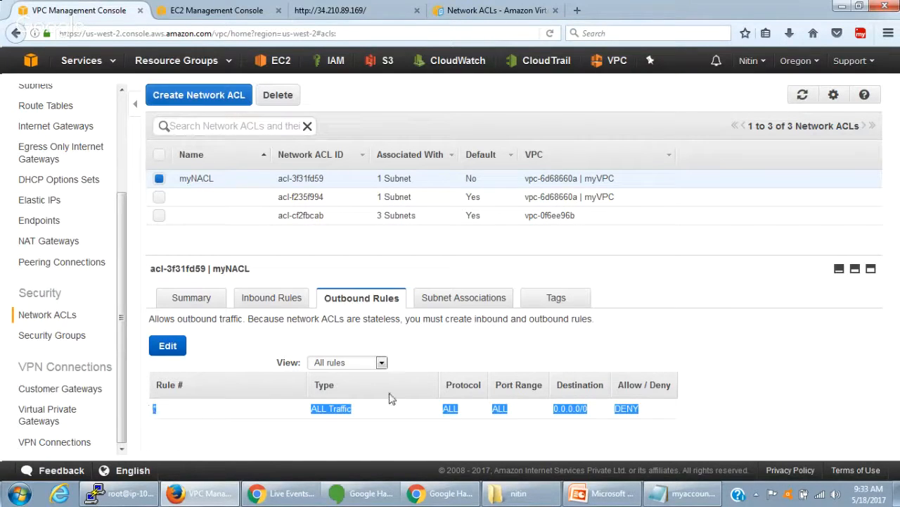
- Review myNACL's inbound rules 100 to 500 and the default catch-all rule
{"action": "left_click", "coordinate": [278, 297]}
{"action": "scroll", "coordinate": [469, 409], "scroll_direction": "down", "scroll_amount": 1}
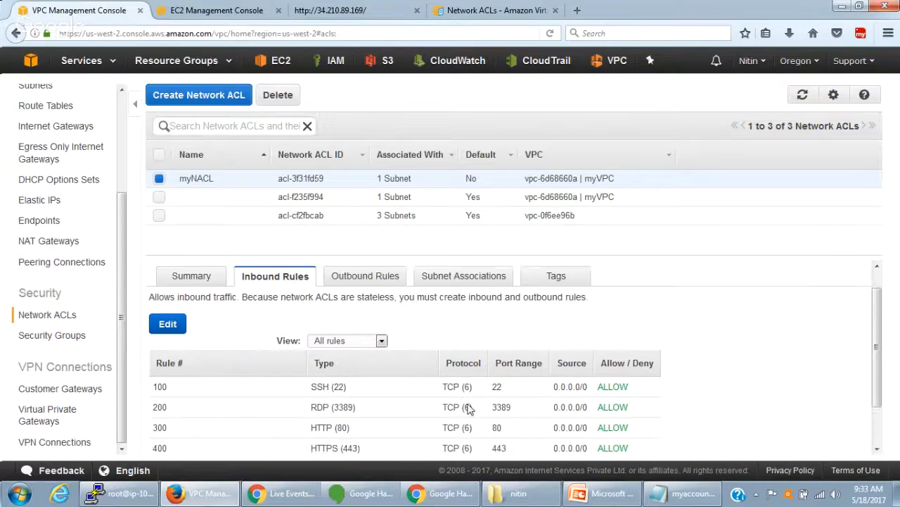
{"action": "scroll", "coordinate": [470, 410], "scroll_direction": "down", "scroll_amount": 2}
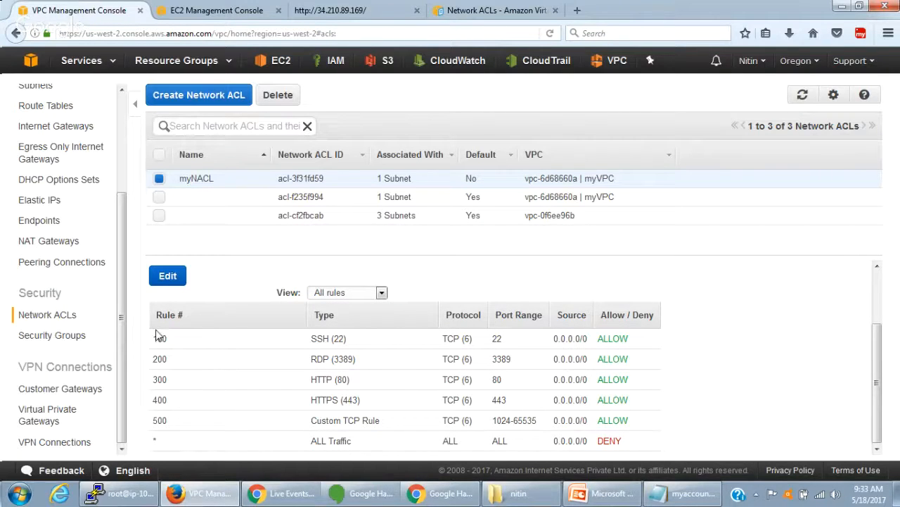
{"action": "left_click_drag", "start_coordinate": [154, 336], "coordinate": [631, 354]}
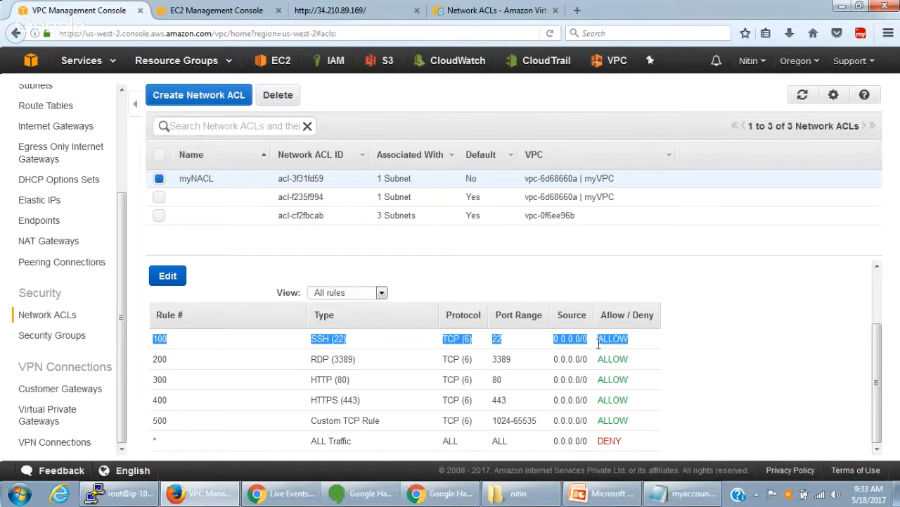
{"action": "left_click_drag", "start_coordinate": [310, 360], "coordinate": [385, 364]}
{"action": "left_click_drag", "start_coordinate": [310, 379], "coordinate": [352, 379]}
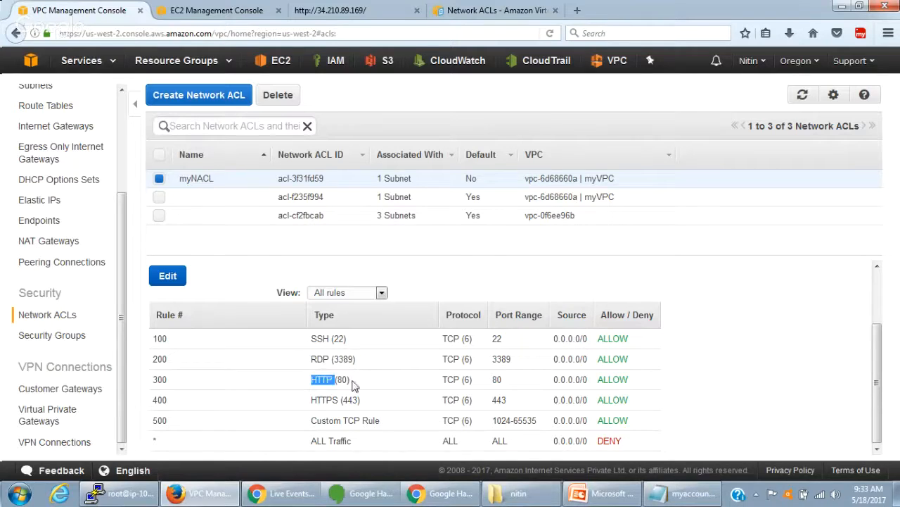
{"action": "left_click_drag", "start_coordinate": [310, 403], "coordinate": [362, 408]}
{"action": "left_click_drag", "start_coordinate": [308, 422], "coordinate": [639, 427]}
{"action": "left_click", "coordinate": [641, 442]}
{"action": "scroll", "coordinate": [634, 444], "scroll_direction": "up", "scroll_amount": 2}
{"action": "scroll", "coordinate": [630, 445], "scroll_direction": "down", "scroll_amount": 2}
{"action": "scroll", "coordinate": [397, 336], "scroll_direction": "up", "scroll_amount": 2}
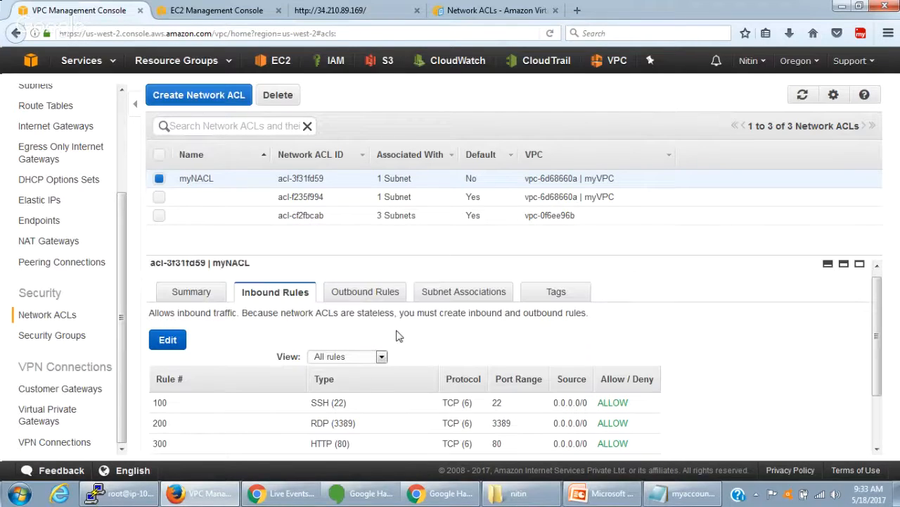
- Reload the web server page at 34.210.89.169 to test HTTP access through the network ACL
{"action": "left_click", "coordinate": [393, 14]}
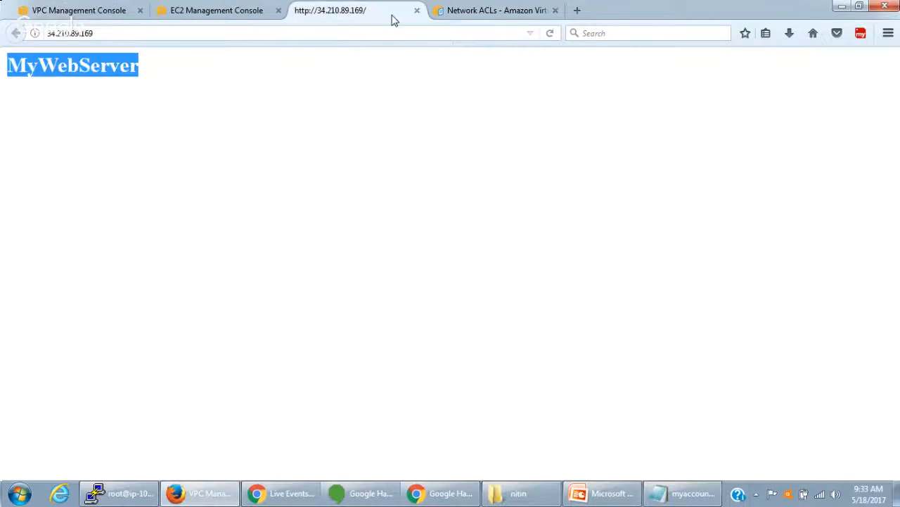
{"action": "left_click", "coordinate": [389, 33]}
{"action": "key", "text": "Return"}
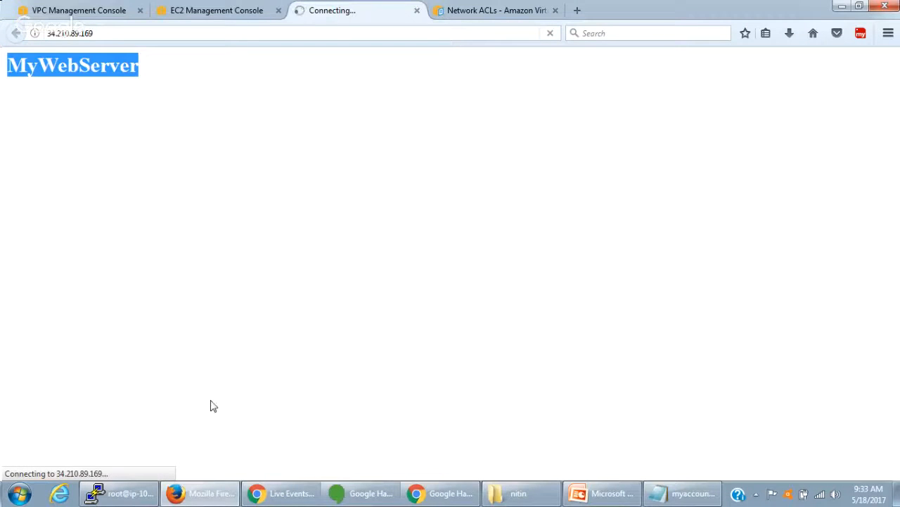
- Return to the VPC console and add five blank outbound rules to myNACL
{"action": "left_click", "coordinate": [205, 12]}
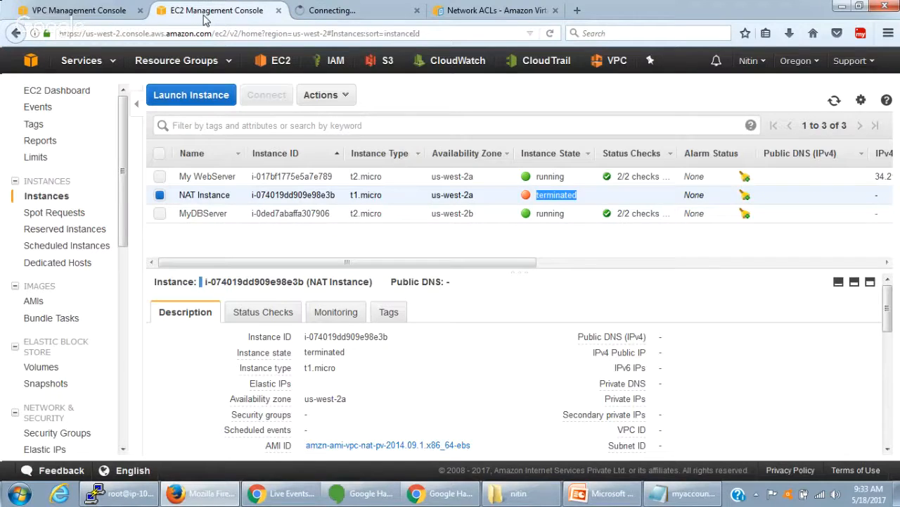
{"action": "key", "text": "ctrl+shift+Tab"}
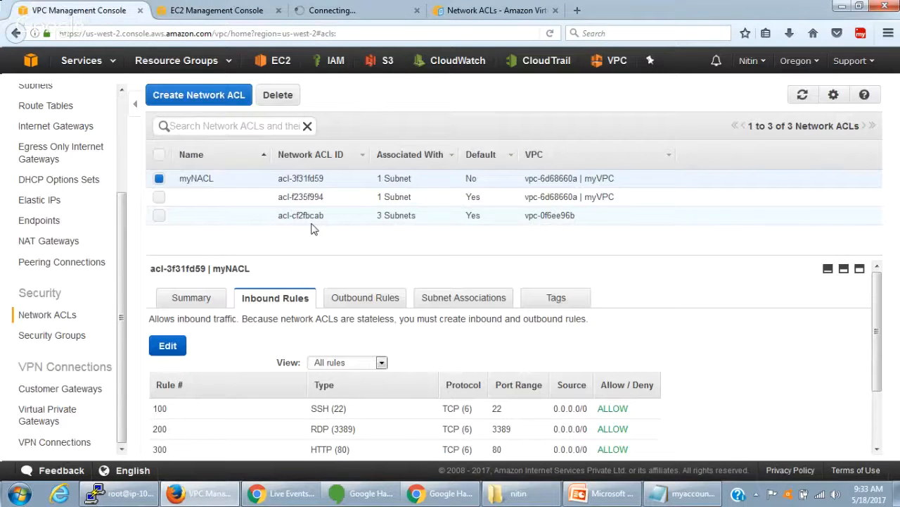
{"action": "scroll", "coordinate": [334, 360], "scroll_direction": "down", "scroll_amount": 2}
{"action": "scroll", "coordinate": [333, 359], "scroll_direction": "up", "scroll_amount": 2}
{"action": "left_click", "coordinate": [353, 301]}
{"action": "left_click", "coordinate": [173, 347]}
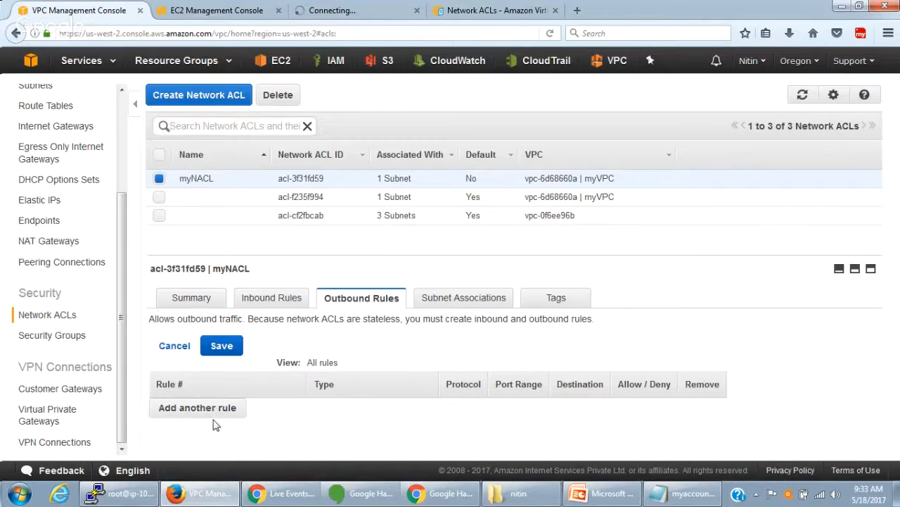
{"action": "left_click", "coordinate": [211, 412]}
{"action": "left_click", "coordinate": [216, 430]}
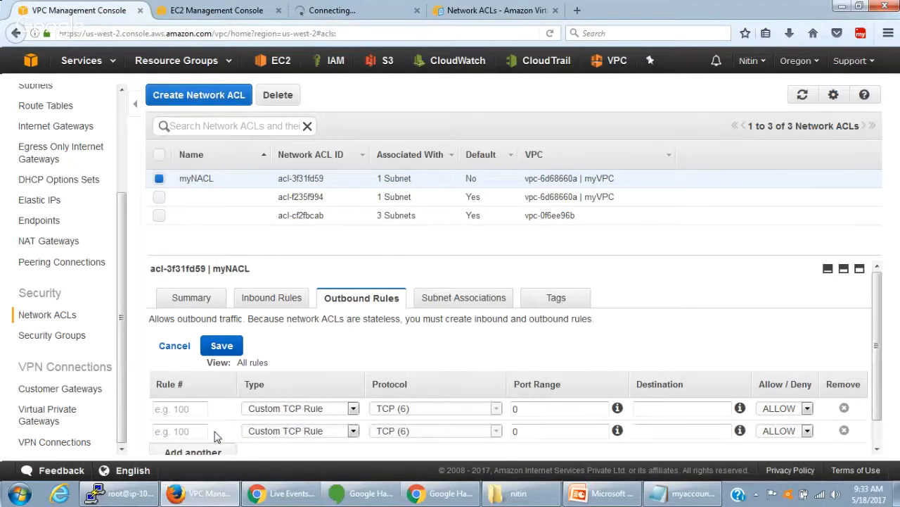
{"action": "scroll", "coordinate": [215, 436], "scroll_direction": "down", "scroll_amount": 1}
{"action": "left_click", "coordinate": [215, 436]}
{"action": "scroll", "coordinate": [215, 436], "scroll_direction": "down", "scroll_amount": 1}
{"action": "left_click", "coordinate": [216, 436]}
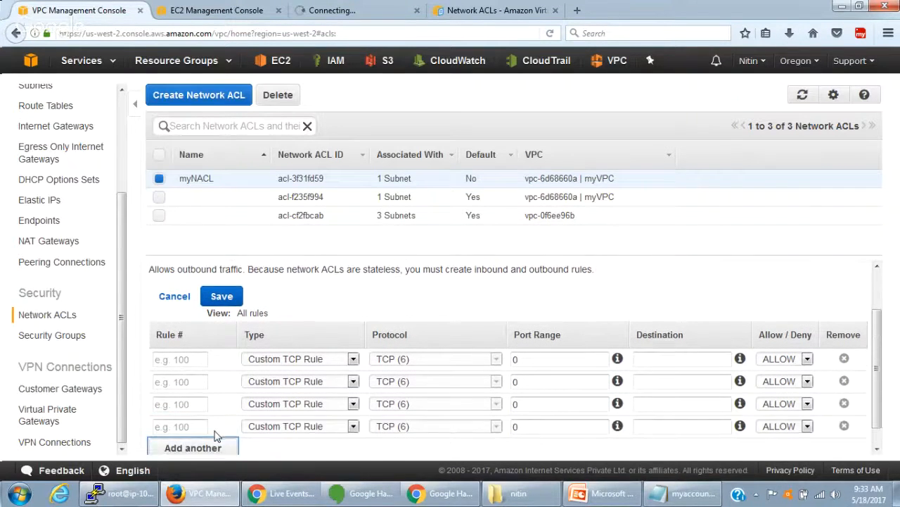
{"action": "scroll", "coordinate": [215, 437], "scroll_direction": "down", "scroll_amount": 1}
{"action": "left_click", "coordinate": [212, 431]}
- Number the five new outbound rules 100, 200, 300, 400 and 500
{"action": "left_click", "coordinate": [198, 341]}
{"action": "type", "text": "10"}
{"action": "left_click", "coordinate": [195, 360]}
{"action": "type", "text": "2"}
{"action": "left_click", "coordinate": [192, 383]}
{"action": "type", "text": "300"}
{"action": "left_click", "coordinate": [190, 404]}
{"action": "type", "text": "4"}
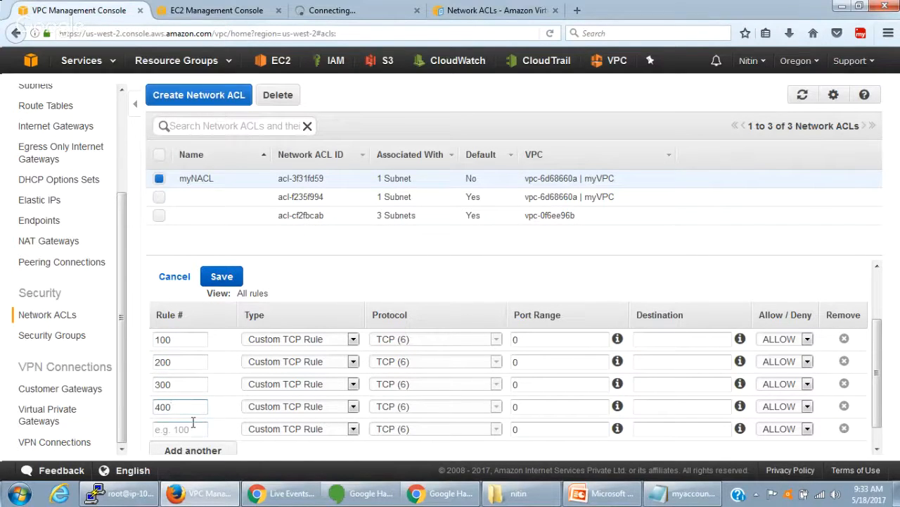
{"action": "left_click", "coordinate": [193, 422]}
{"action": "type", "text": "500"}
- Keep outbound rule 500 as Custom TCP Rule and clear its port range
{"action": "left_click", "coordinate": [275, 430]}
{"action": "left_click", "coordinate": [275, 431]}
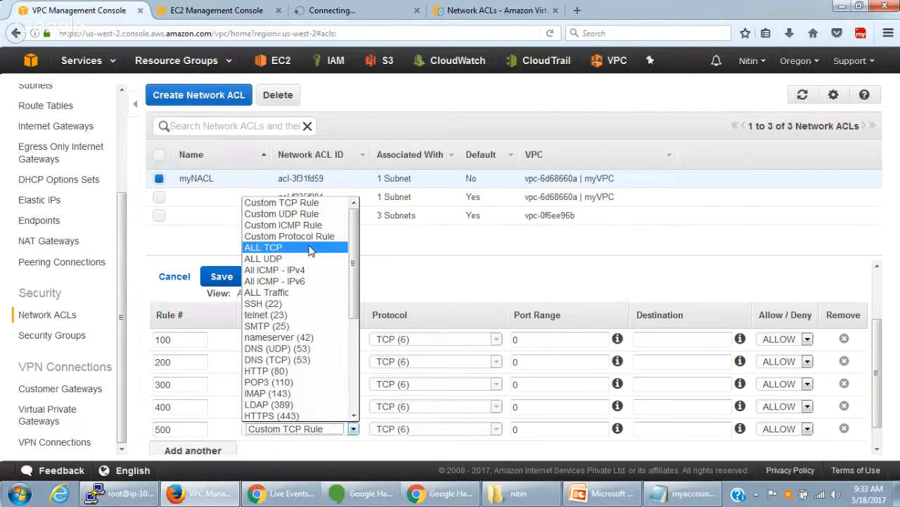
{"action": "left_click", "coordinate": [311, 203]}
{"action": "left_click_drag", "start_coordinate": [540, 428], "coordinate": [495, 428]}
{"action": "type", "text": "0.0.0.0/0"}
{"action": "left_click_drag", "start_coordinate": [559, 429], "coordinate": [498, 428]}
{"action": "key", "text": "ctrl+x"}
- Set the destination of all five outbound rules to 0.0.0.0/0
{"action": "left_click", "coordinate": [665, 428]}
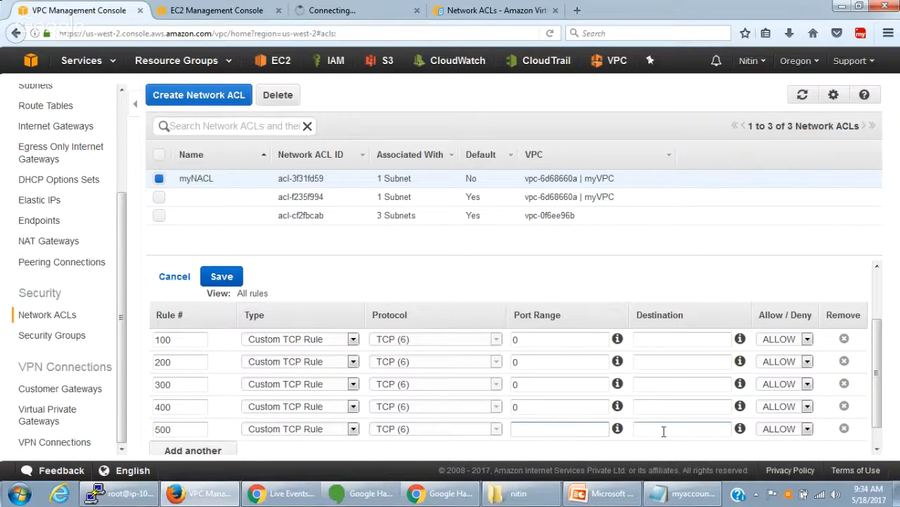
{"action": "key", "text": "ctrl+v"}
{"action": "left_click", "coordinate": [657, 406]}
{"action": "key", "text": "ctrl+v"}
{"action": "left_click", "coordinate": [656, 384]}
{"action": "key", "text": "ctrl+v"}
{"action": "left_click", "coordinate": [652, 362]}
{"action": "key", "text": "ctrl+v"}
{"action": "left_click", "coordinate": [653, 339]}
{"action": "key", "text": "ctrl+v"}
- Set outbound rule 100 to SSH (22), 200 to RDP (3389), 300 to HTTP (80) and 400 to HTTPS (443)
{"action": "left_click", "coordinate": [552, 339]}
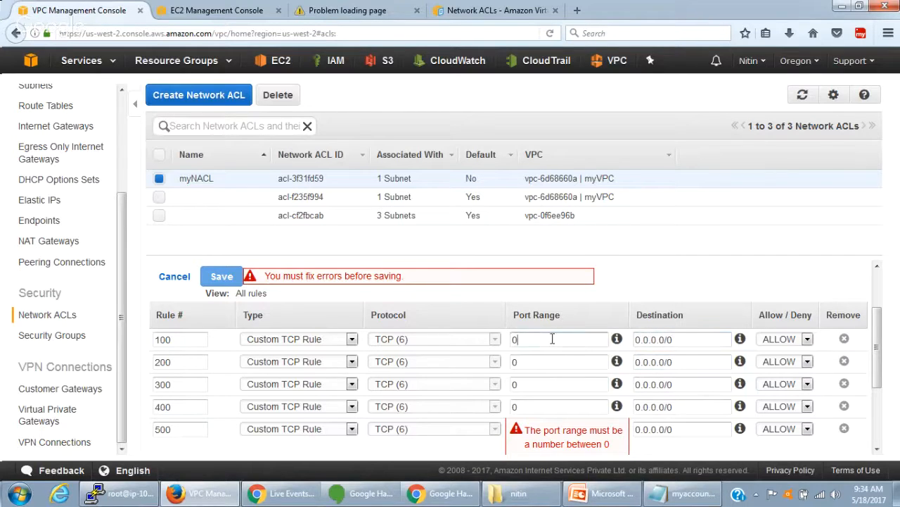
{"action": "left_click", "coordinate": [297, 341]}
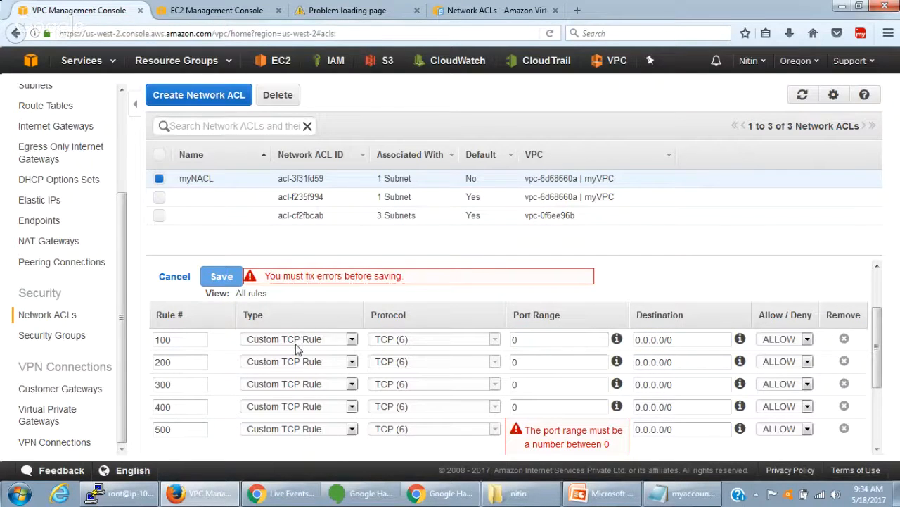
{"action": "key", "text": "s"}
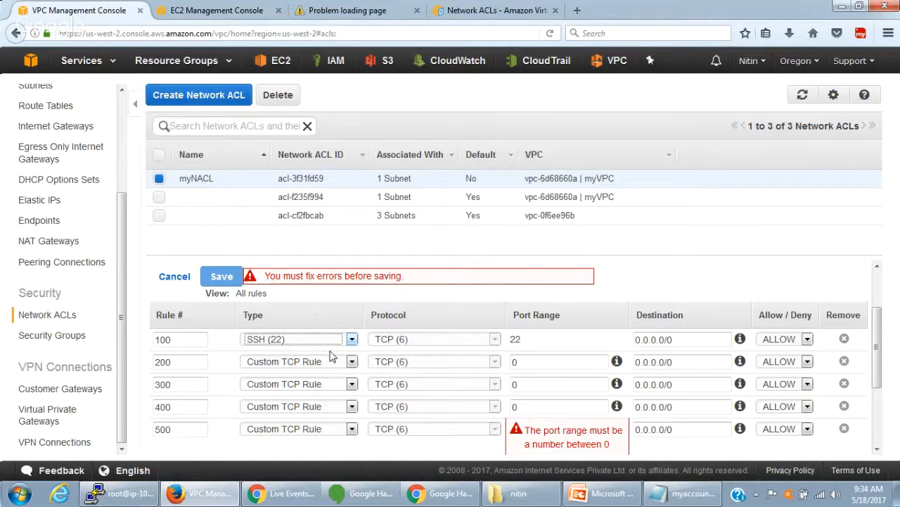
{"action": "left_click", "coordinate": [332, 369]}
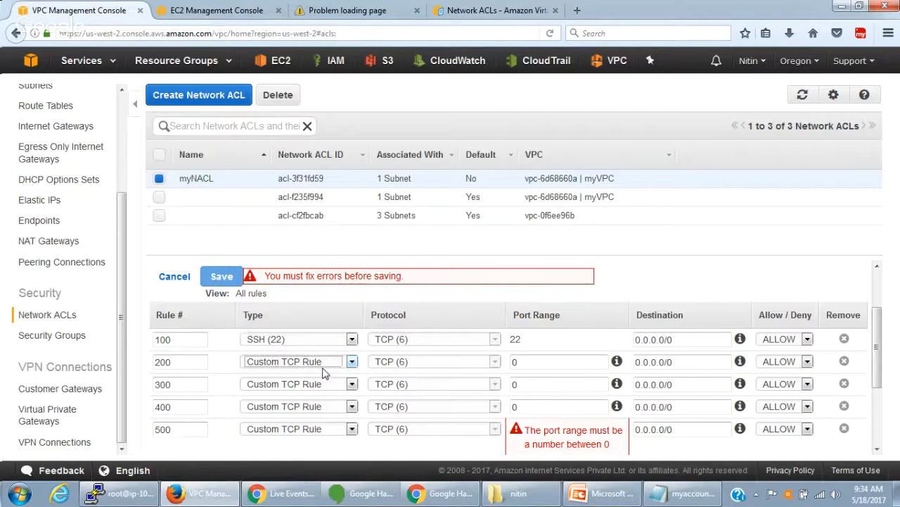
{"action": "key", "text": "r"}
{"action": "left_click", "coordinate": [334, 388]}
{"action": "key", "text": "h"}
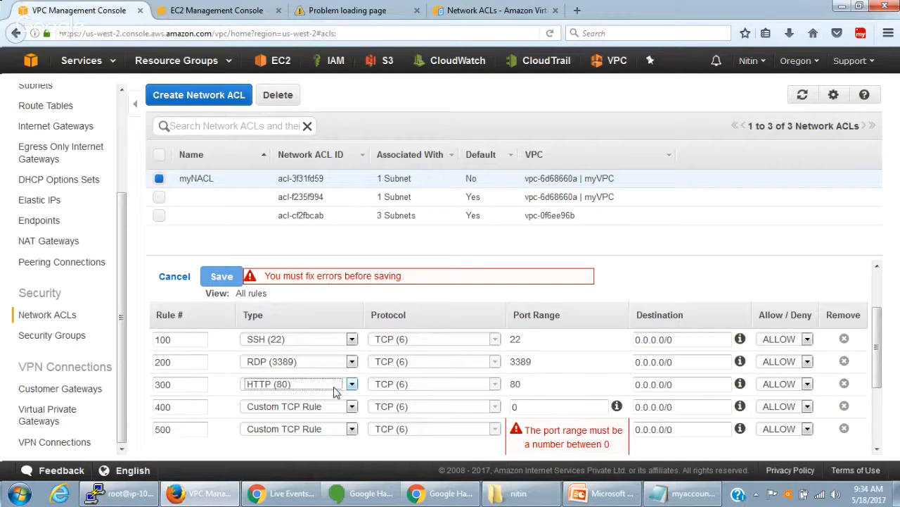
{"action": "left_click", "coordinate": [316, 412]}
{"action": "key", "text": "h"}
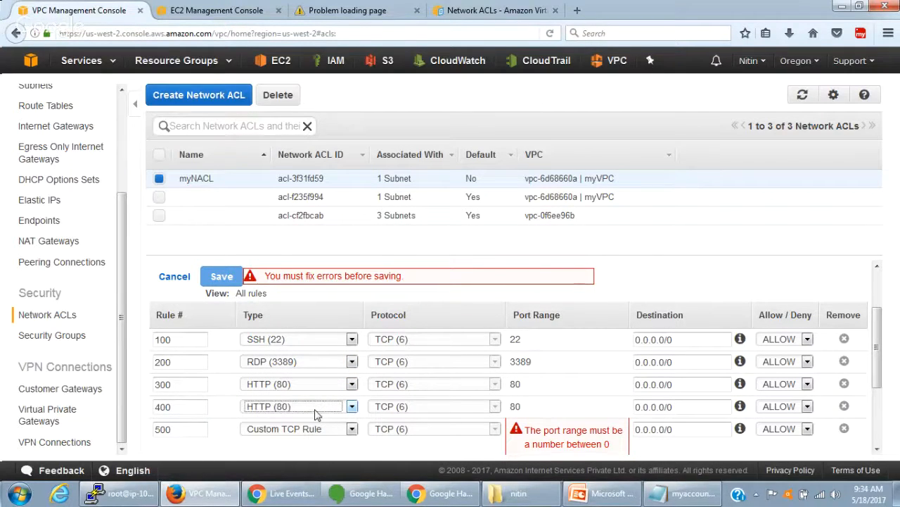
{"action": "key", "text": "h"}
- Copy 1024-65535 from the Network ACLs documentation into outbound rule 500's port range and save the outbound rules
{"action": "left_click", "coordinate": [469, 14]}
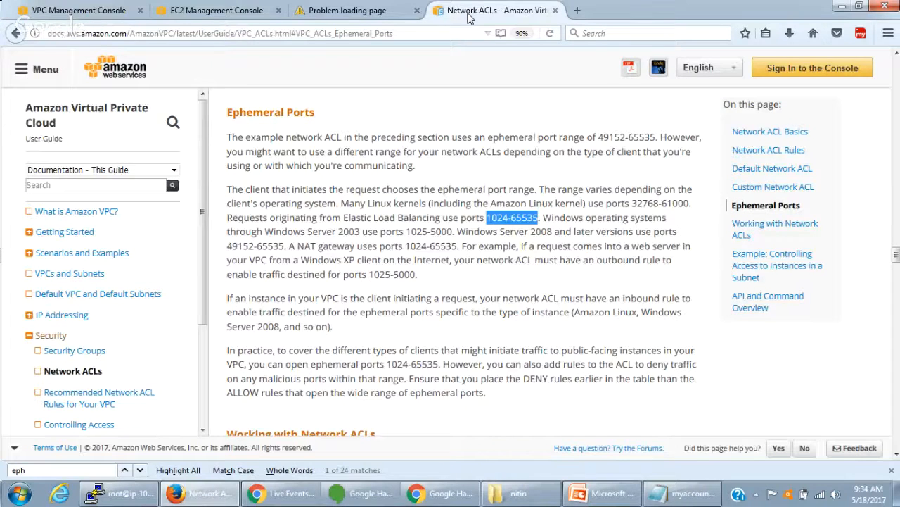
{"action": "left_click", "coordinate": [211, 10]}
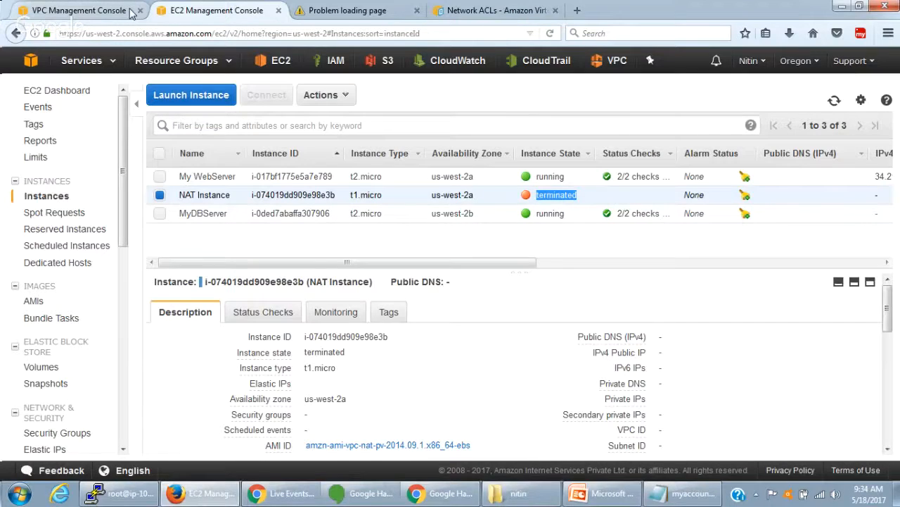
{"action": "left_click", "coordinate": [78, 11]}
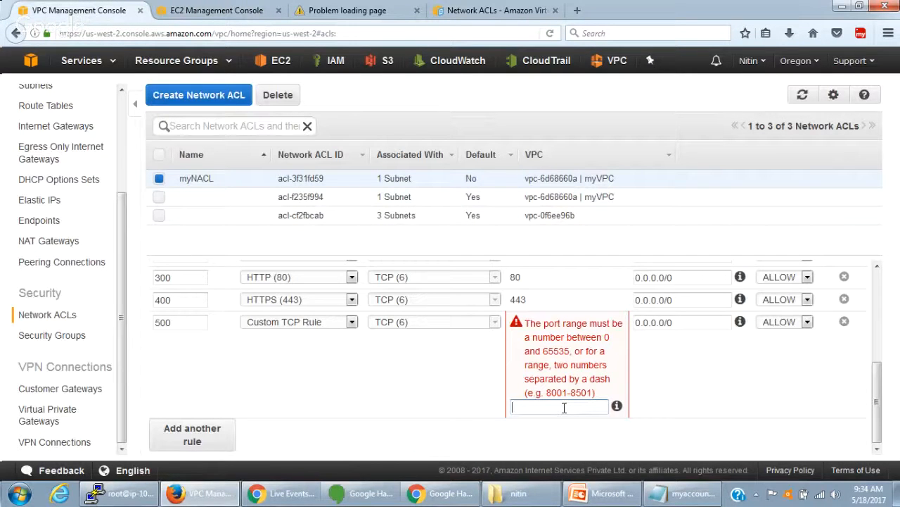
{"action": "key", "text": "ctrl+v"}
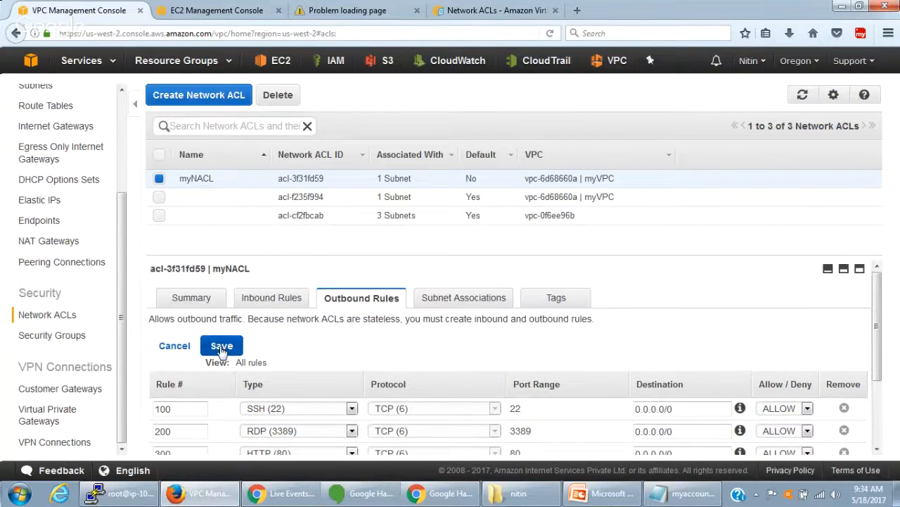
{"action": "left_click", "coordinate": [222, 346]}
- Reload the web server page at 34.210.89.169 to test access with the new outbound rules
{"action": "left_click", "coordinate": [374, 12]}
{"action": "left_click", "coordinate": [356, 34]}
{"action": "key", "text": "Return"}
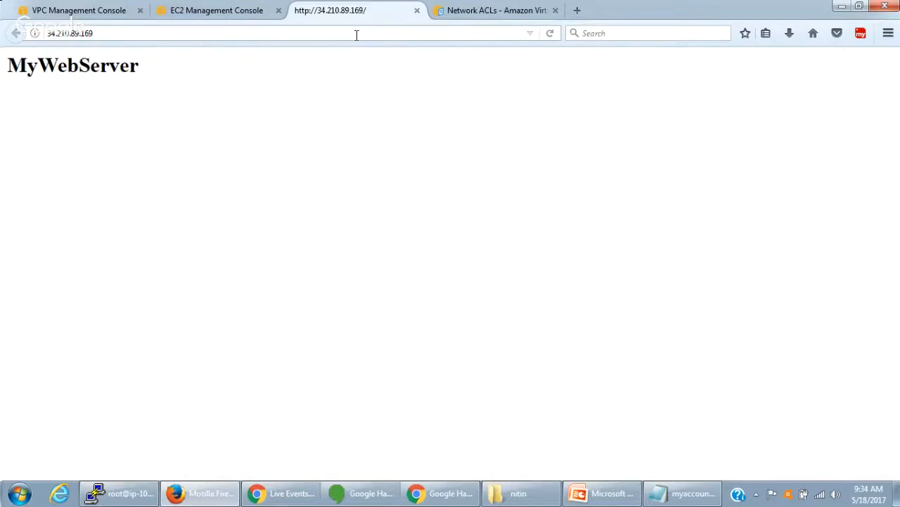
{"action": "double_click", "coordinate": [70, 65]}
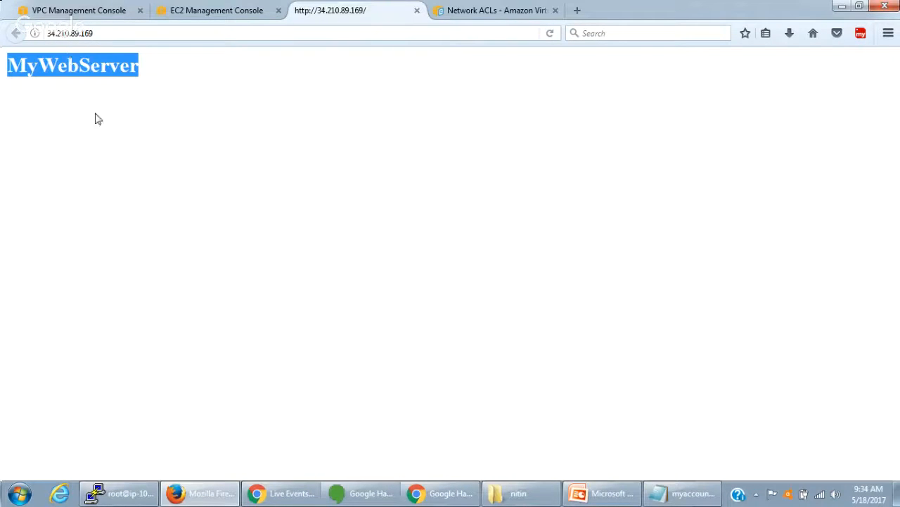
- Switch to the PuTTY terminal, clear its screen and duplicate the session in a new window
{"action": "left_click", "coordinate": [93, 12]}
{"action": "key", "text": "alt+Tab"}
{"action": "key", "text": "Return"}
{"action": "key", "text": "Return"}
{"action": "key", "text": "Return"}
{"action": "key", "text": "Return"}
{"action": "type", "text": "clear"}
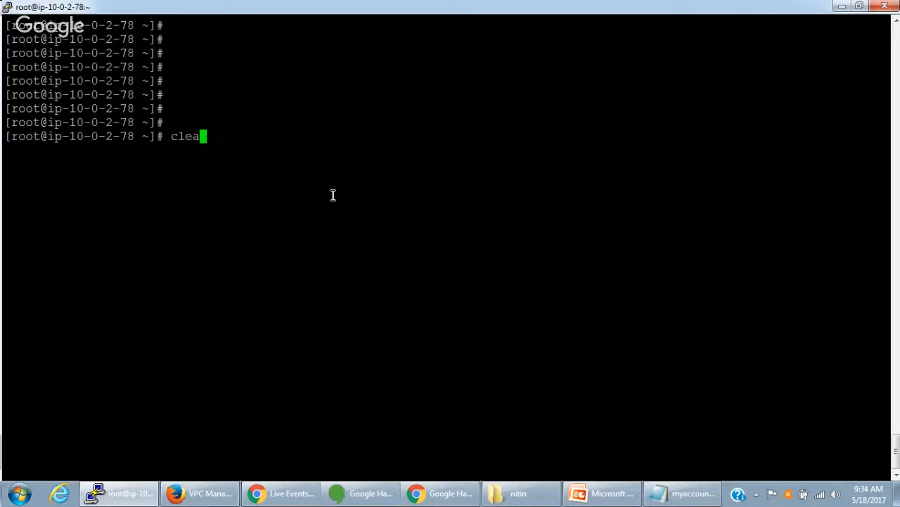
{"action": "key", "text": "Return"}
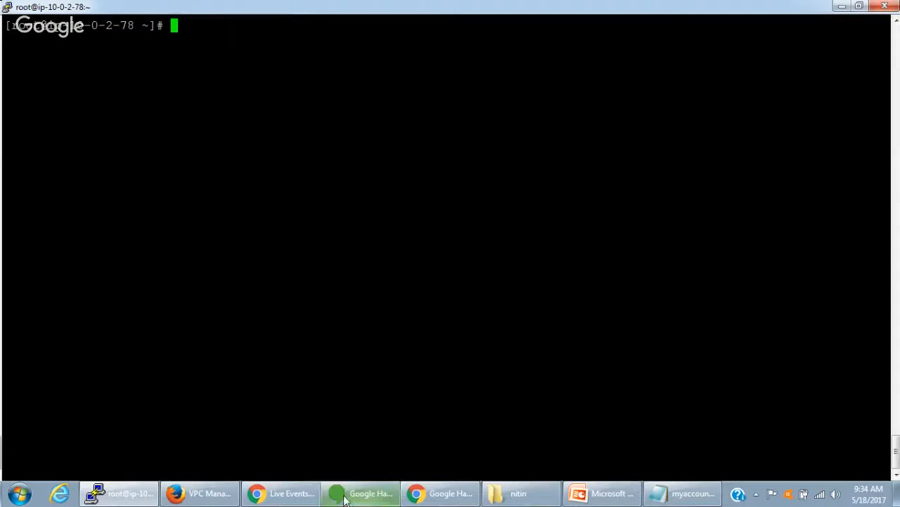
{"action": "right_click", "coordinate": [377, 13]}
{"action": "left_click", "coordinate": [437, 170]}
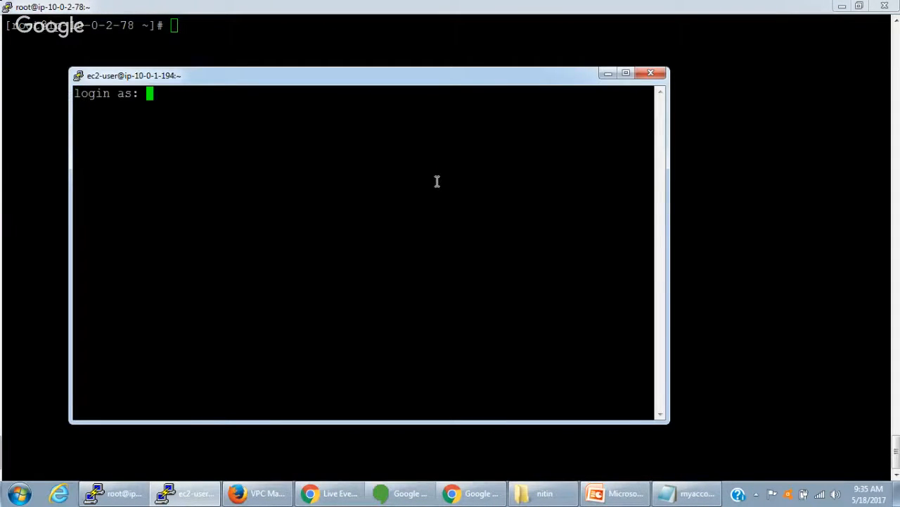
- Log in to the duplicated session as ec2-user, check the network interfaces with ifconfig -a and close the session
{"action": "type", "text": "ec2-user"}
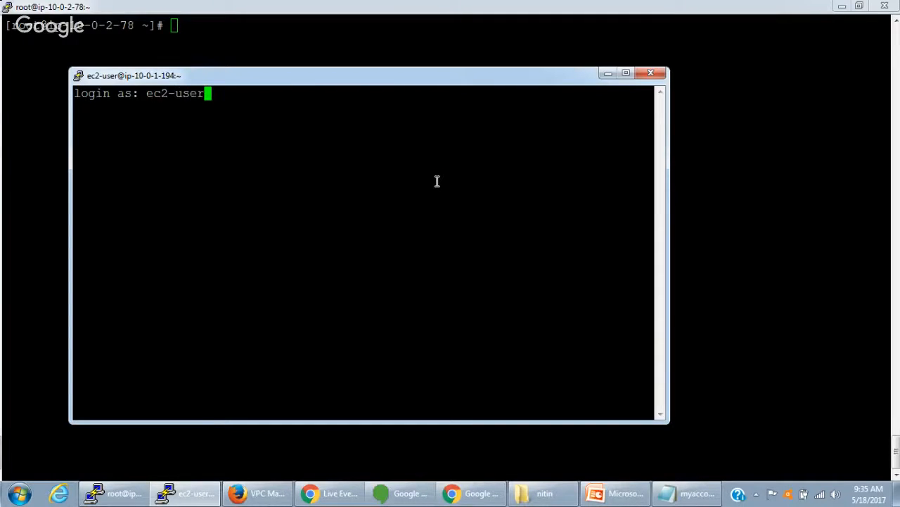
{"action": "key", "text": "Return"}
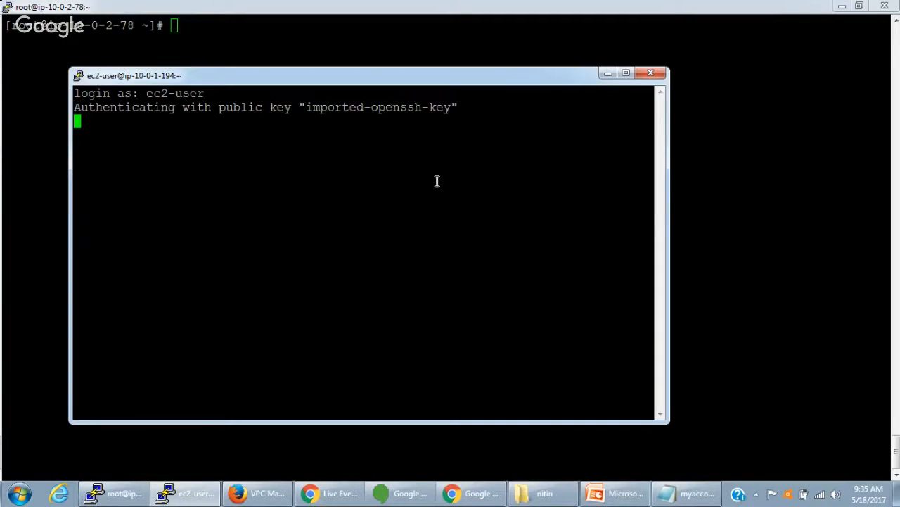
{"action": "type", "text": "ifconfig -a"}
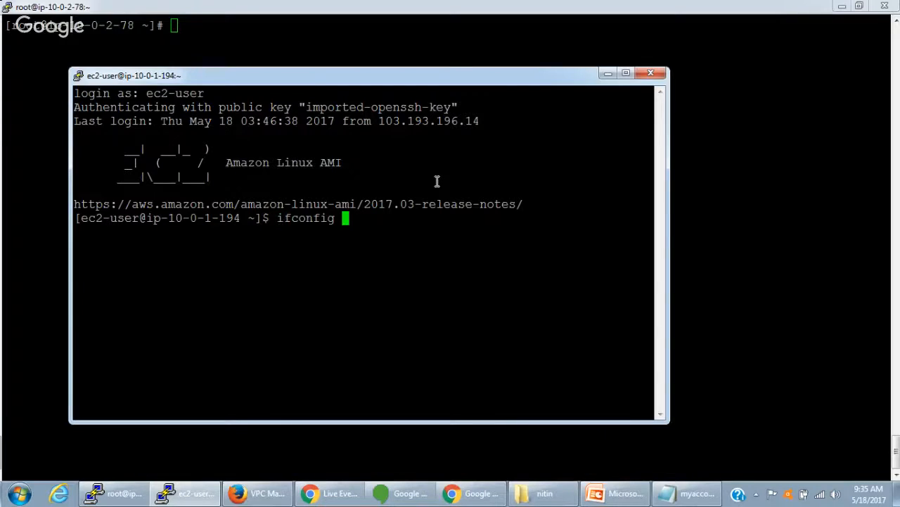
{"action": "key", "text": "Return"}
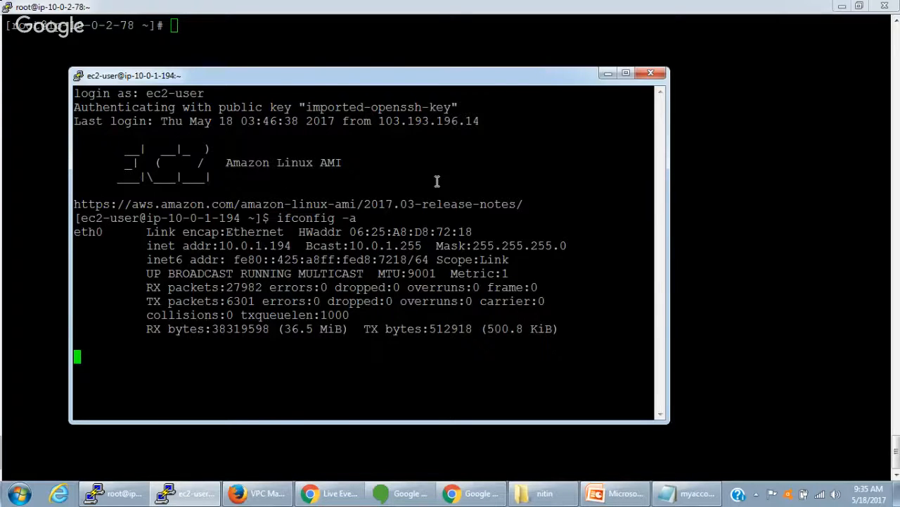
{"action": "key", "text": "ctrl+d"}
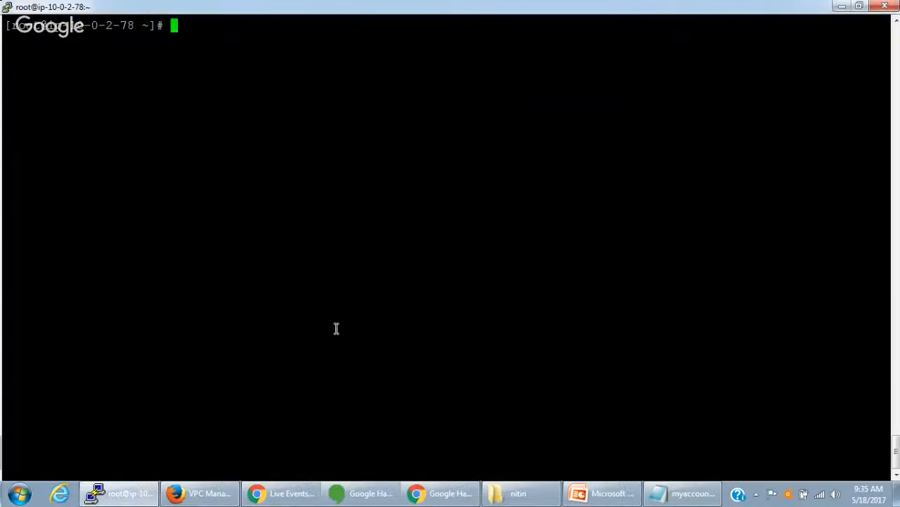
- Switch to the VPC console in Firefox, open myNACL's inbound rules for editing and add another rule
{"action": "left_click", "coordinate": [209, 503]}
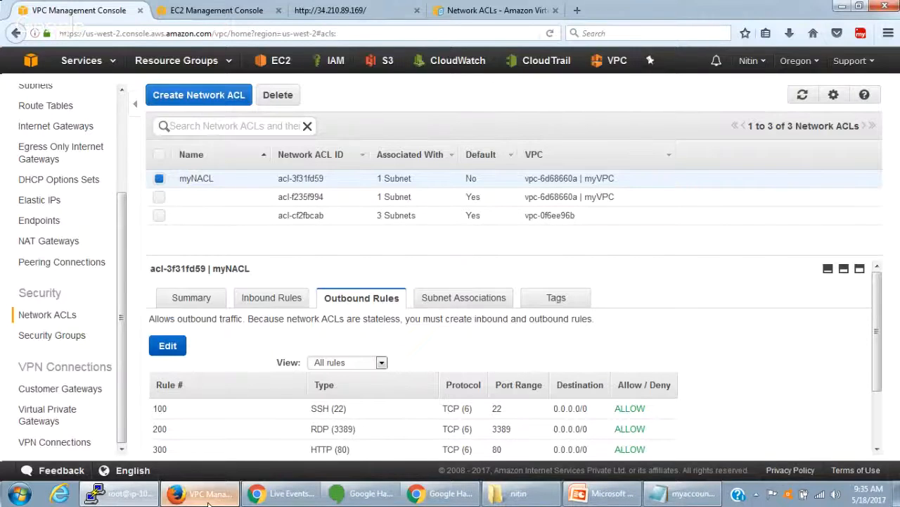
{"action": "left_click", "coordinate": [262, 299]}
{"action": "scroll", "coordinate": [361, 334], "scroll_direction": "down", "scroll_amount": 3}
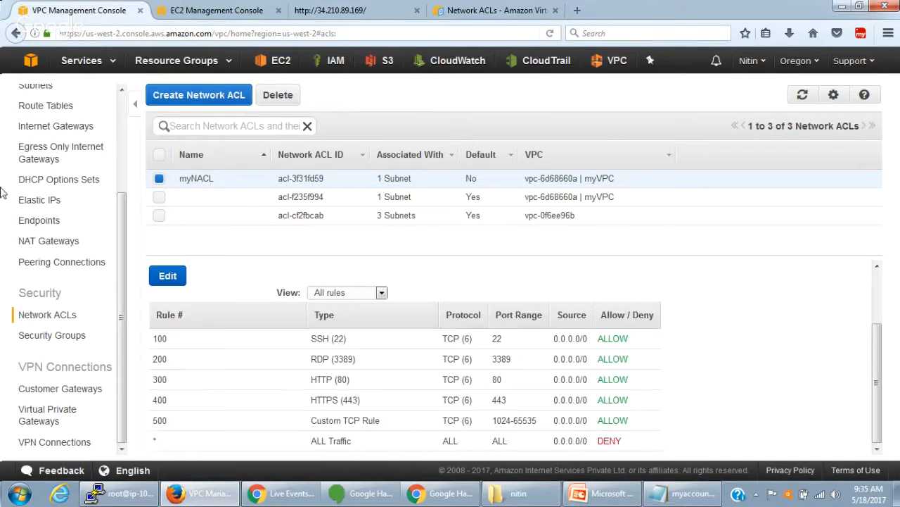
{"action": "left_click", "coordinate": [167, 275]}
{"action": "scroll", "coordinate": [383, 403], "scroll_direction": "up", "scroll_amount": 2}
{"action": "scroll", "coordinate": [380, 406], "scroll_direction": "down", "scroll_amount": 3}
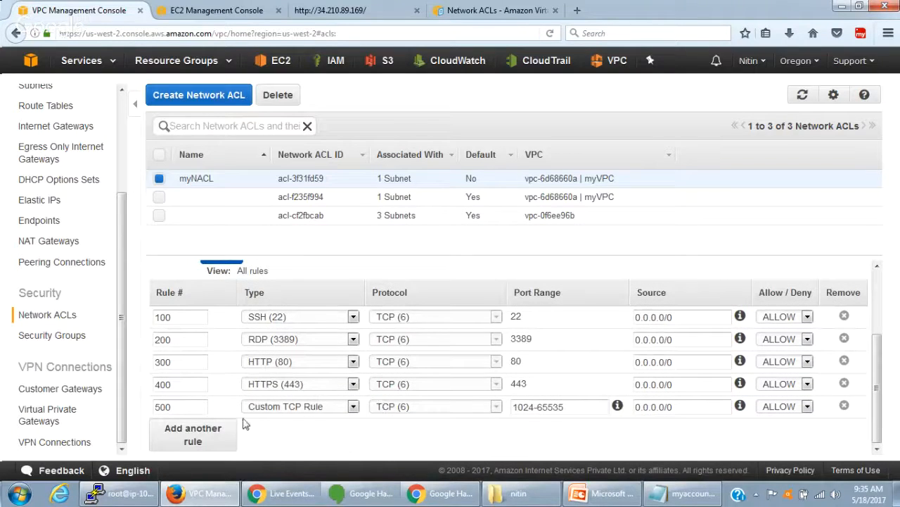
{"action": "left_click", "coordinate": [212, 440]}
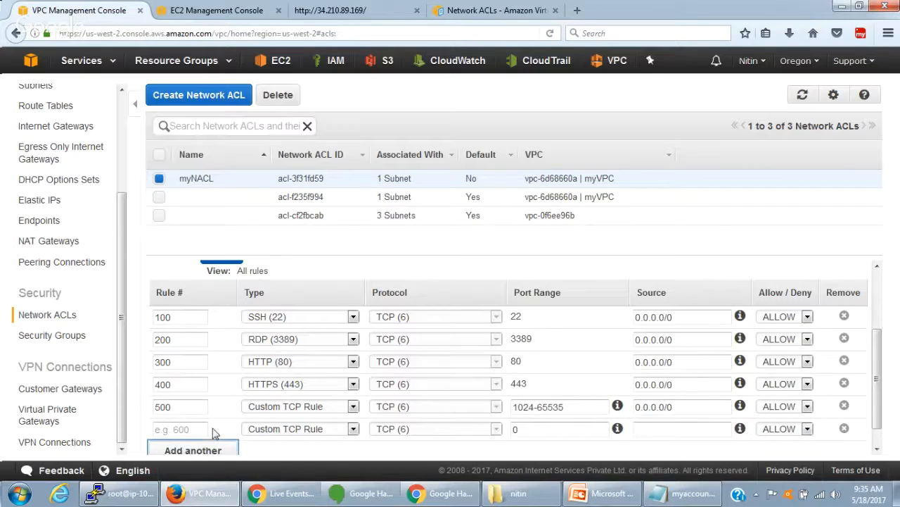
- Number the new inbound rule 101, set its port range to 22 and its action to DENY
{"action": "left_click", "coordinate": [185, 406]}
{"action": "type", "text": "99"}
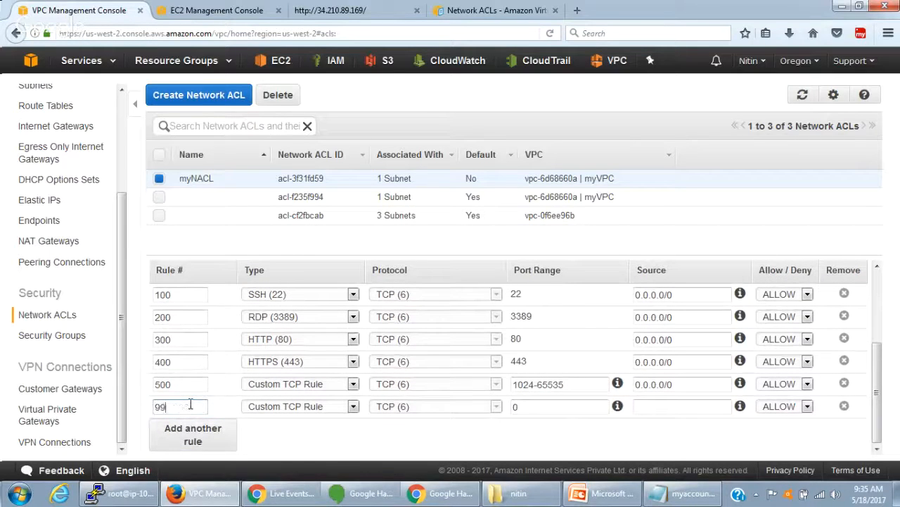
{"action": "key", "text": "BackSpace"}
{"action": "key", "text": "BackSpace"}
{"action": "type", "text": "102"}
{"action": "double_click", "coordinate": [519, 407]}
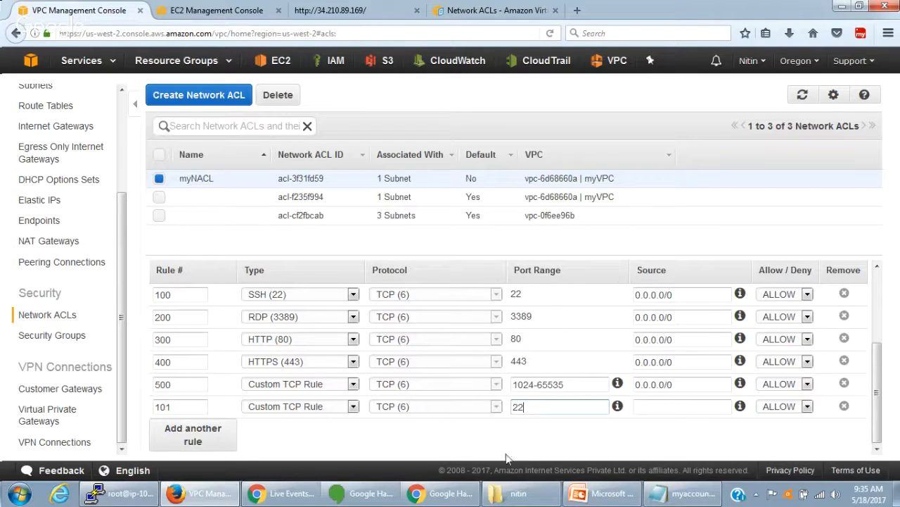
{"action": "left_click", "coordinate": [791, 411]}
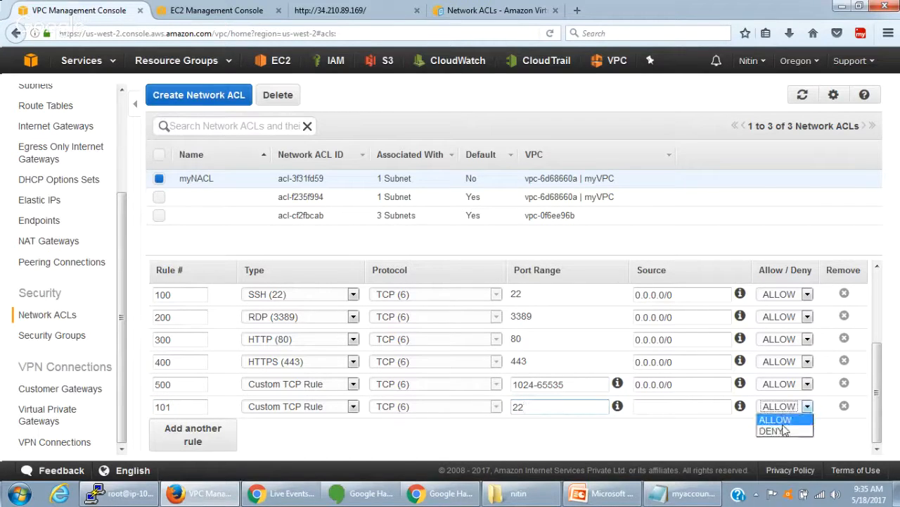
{"action": "left_click", "coordinate": [777, 428]}
- Search Google for "what is my ip address" in a new browser tab and copy the public IP address
{"action": "left_click", "coordinate": [643, 405]}
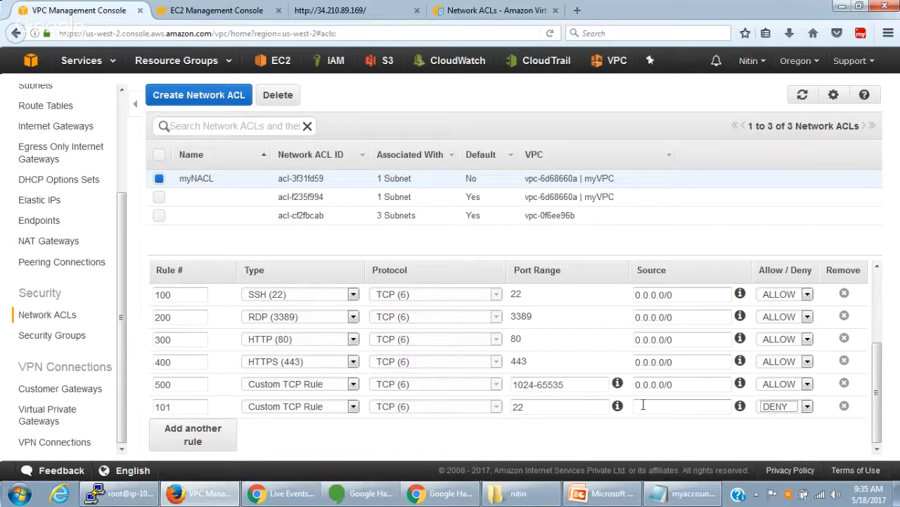
{"action": "left_click", "coordinate": [577, 10]}
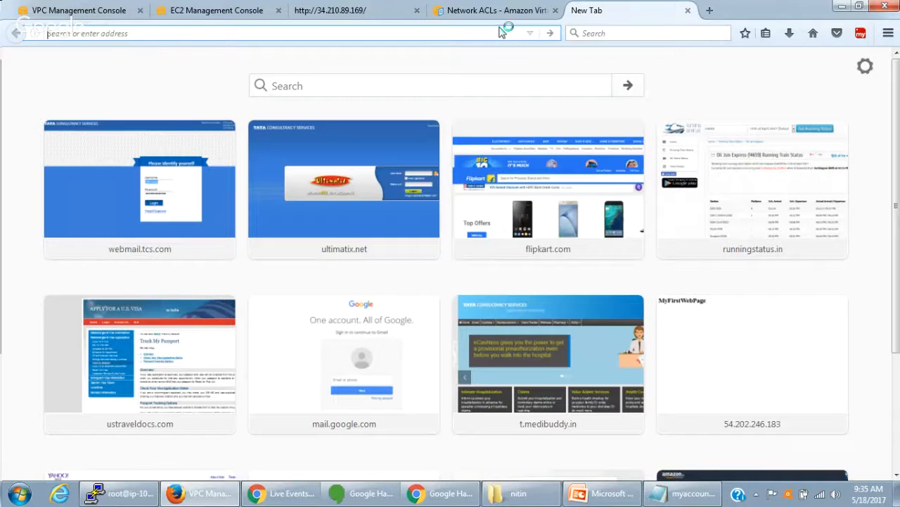
{"action": "type", "text": "what"}
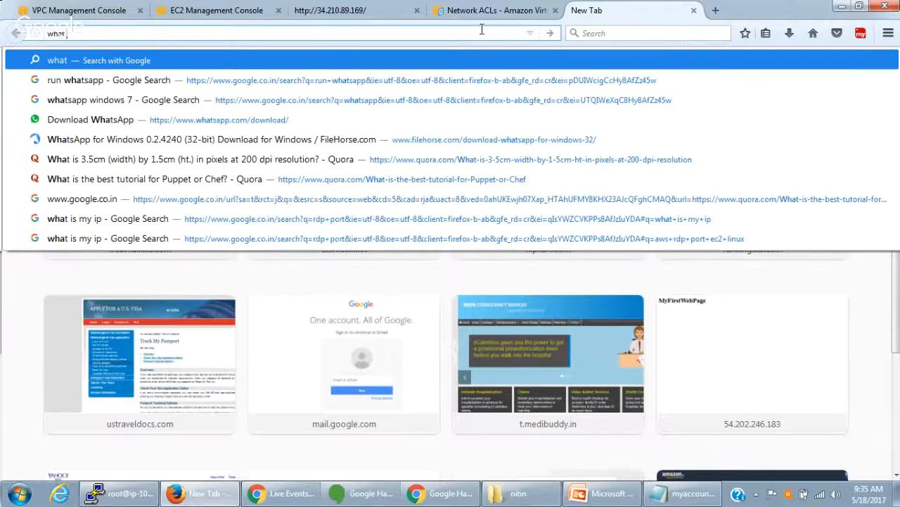
{"action": "type", "text": " is my"}
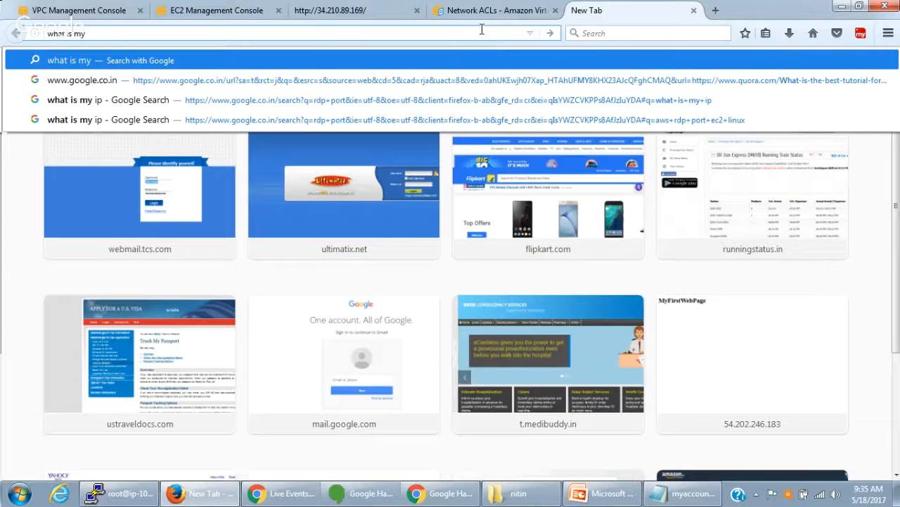
{"action": "type", "text": " ip address"}
{"action": "key", "text": "Return"}
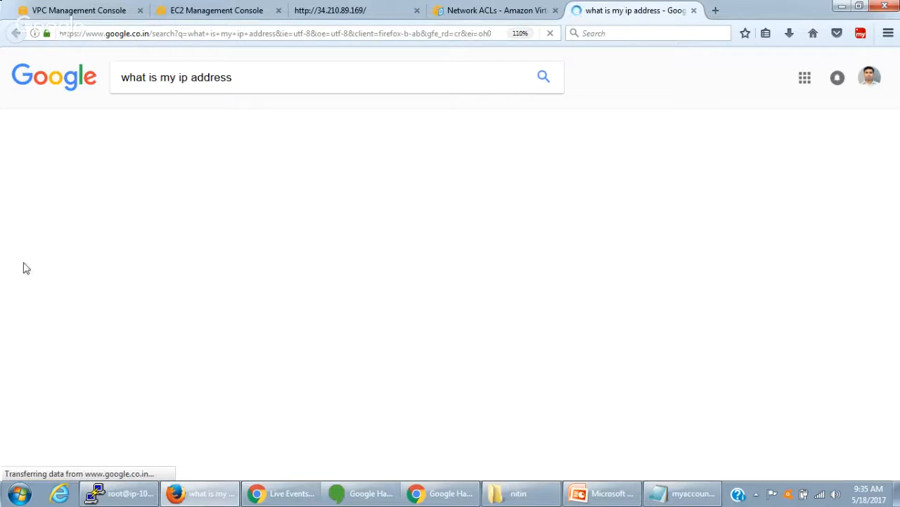
{"action": "left_click_drag", "start_coordinate": [228, 195], "coordinate": [124, 195]}
{"action": "key", "text": "ctrl+c"}
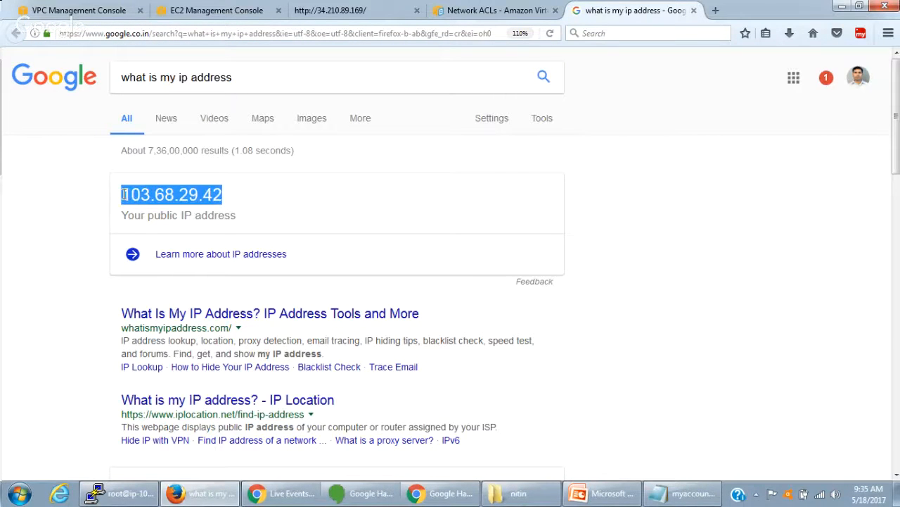
- Return to the VPC console and paste the public IP 103.68.29.42 as inbound rule 101's source
{"action": "left_click", "coordinate": [73, 12]}
{"action": "left_click", "coordinate": [664, 406]}
{"action": "key", "text": "ctrl+v"}
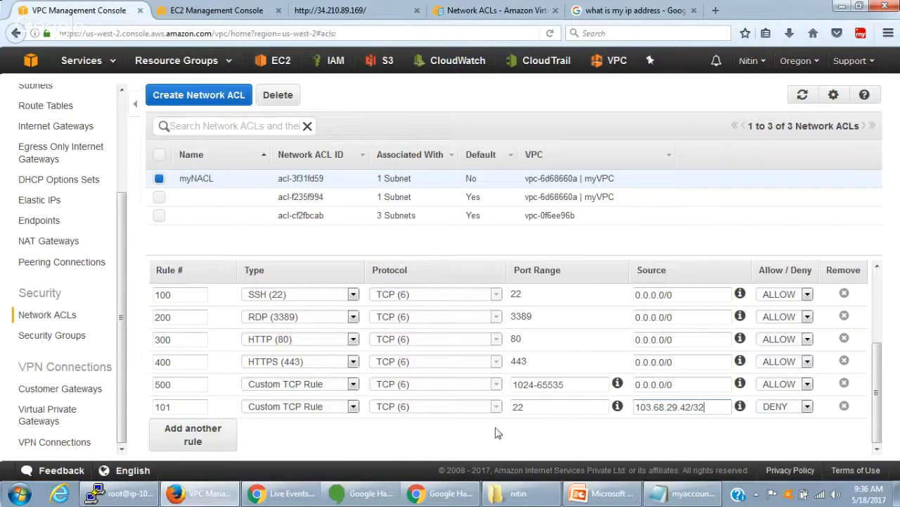
- Set inbound rule 101's type to SSH (22) and save myNACL's inbound rules
{"action": "left_click", "coordinate": [311, 405]}
{"action": "left_click", "coordinate": [310, 405]}
{"action": "key", "text": "s"}
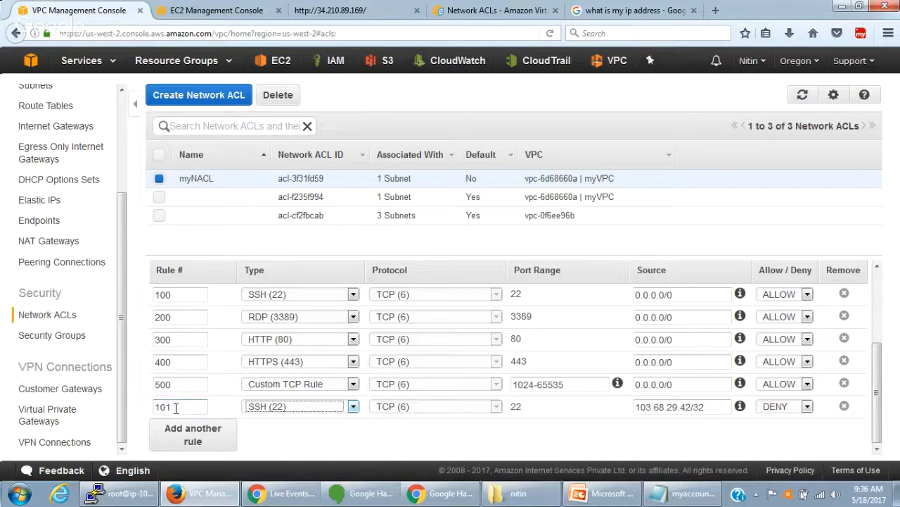
{"action": "scroll", "coordinate": [267, 391], "scroll_direction": "up", "scroll_amount": 3}
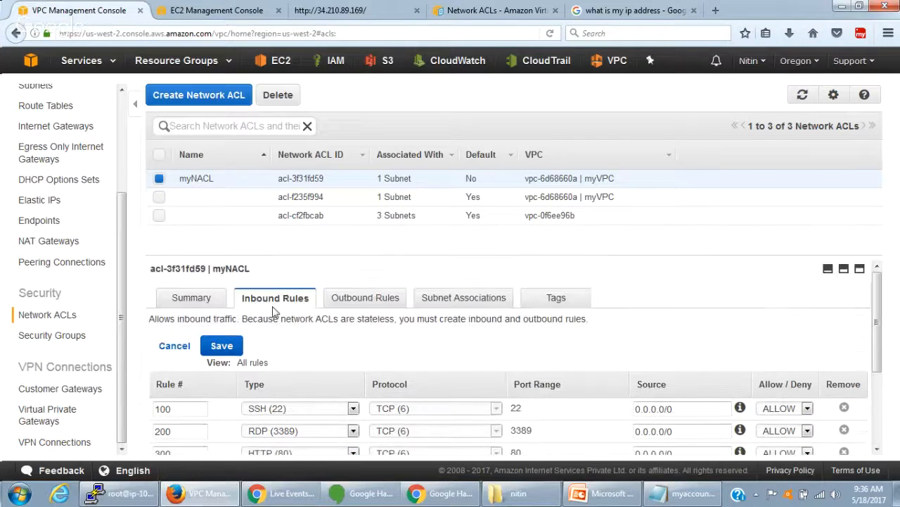
{"action": "scroll", "coordinate": [276, 394], "scroll_direction": "down", "scroll_amount": 3}
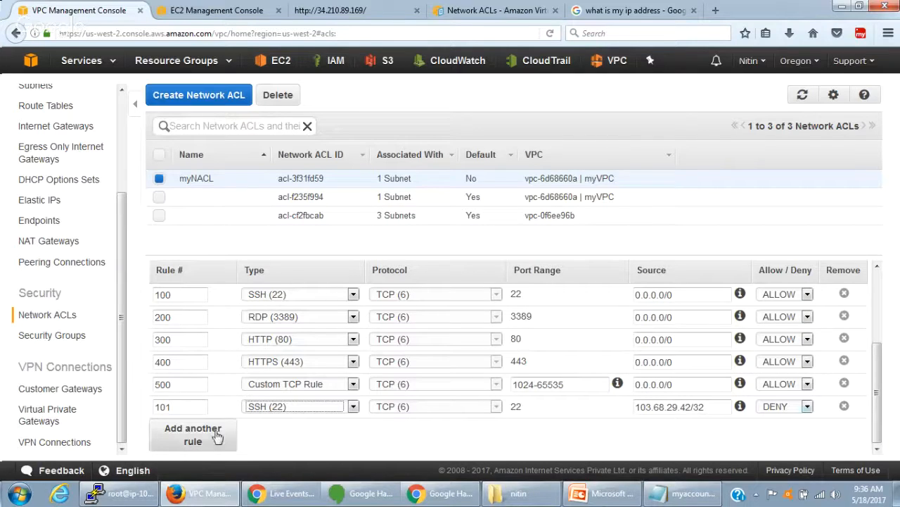
{"action": "scroll", "coordinate": [547, 429], "scroll_direction": "up", "scroll_amount": 1}
{"action": "left_click", "coordinate": [227, 350]}
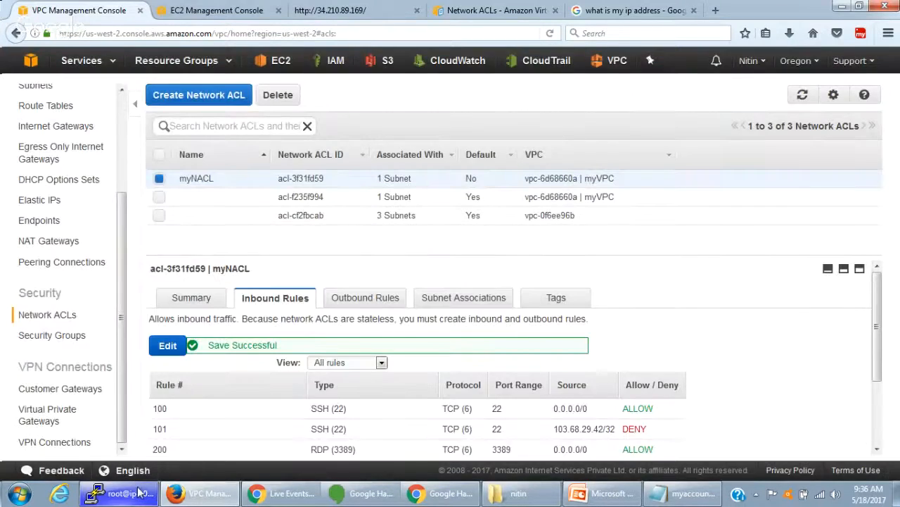
{"action": "left_click", "coordinate": [139, 493]}
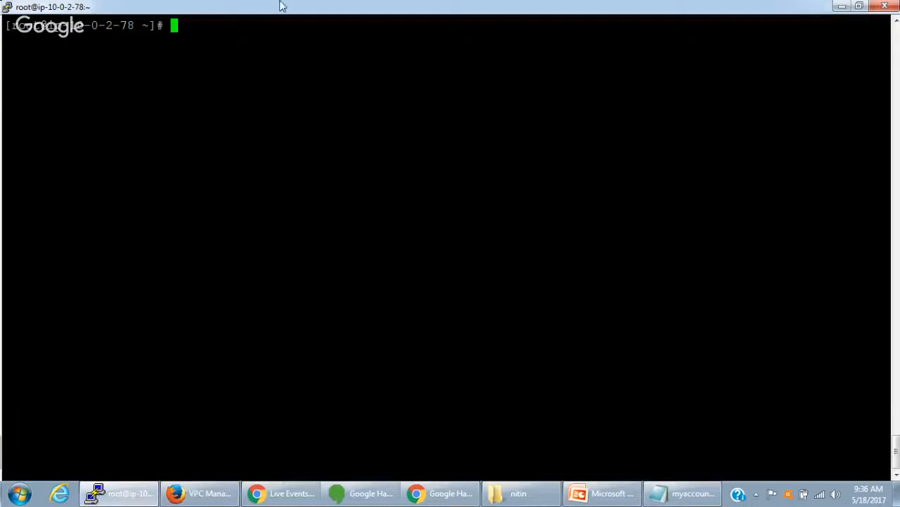
{"action": "right_click", "coordinate": [282, 8]}
{"action": "left_click", "coordinate": [227, 131]}
{"action": "right_click", "coordinate": [264, 7]}
{"action": "left_click", "coordinate": [167, 68]}
- Switch to the EC2 console in Firefox, select the My WebServer instance and copy its IPv4 public IP
{"action": "left_click", "coordinate": [189, 497]}
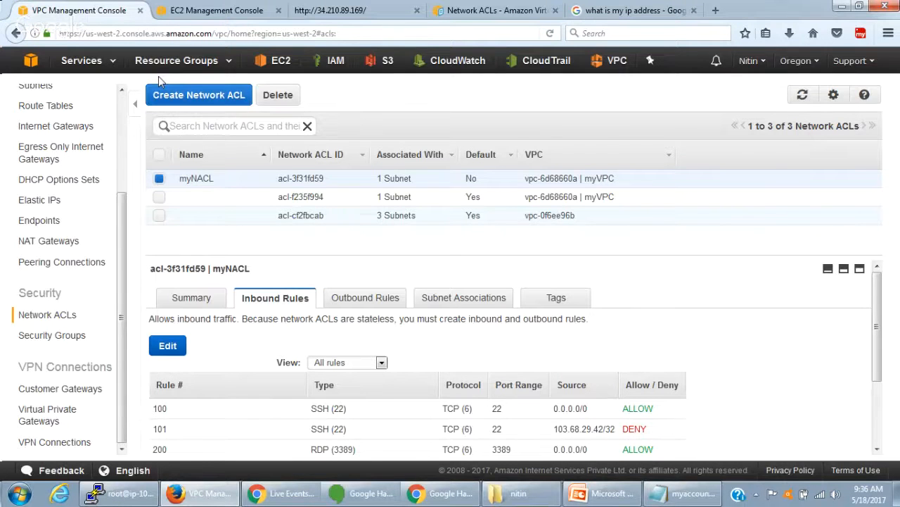
{"action": "left_click", "coordinate": [214, 10]}
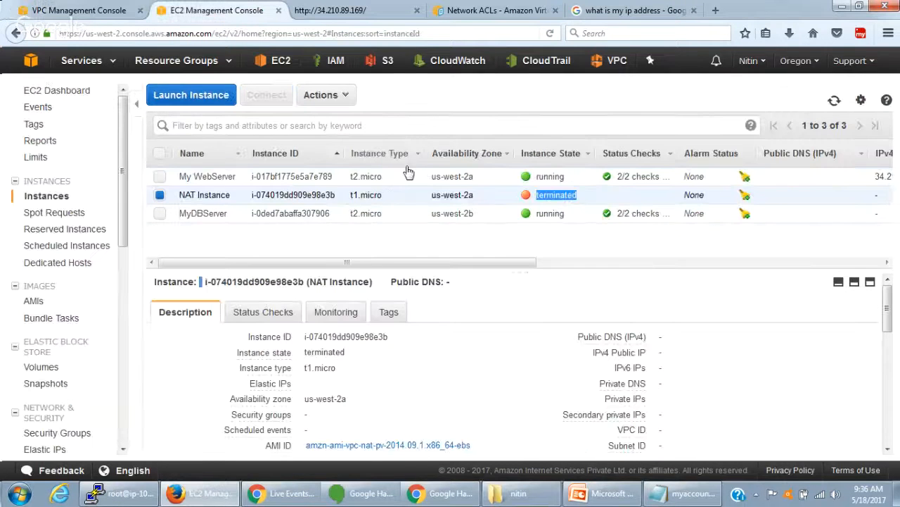
{"action": "left_click", "coordinate": [205, 177]}
{"action": "left_click_drag", "start_coordinate": [659, 352], "coordinate": [719, 351]}
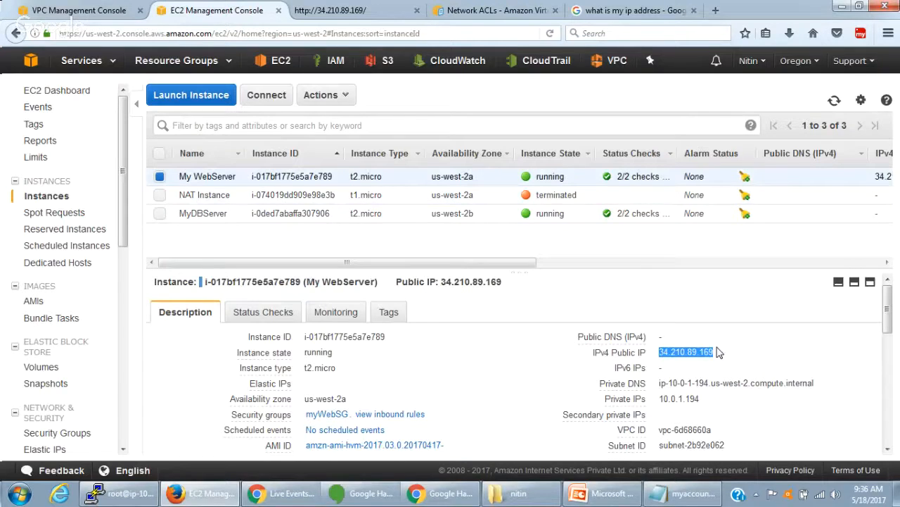
- Switch to PuTTY, start a new session and load myaccount.ppk as the private key file for SSH authentication
{"action": "key", "text": "alt+Tab"}
{"action": "right_click", "coordinate": [392, 6]}
{"action": "left_click", "coordinate": [434, 148]}
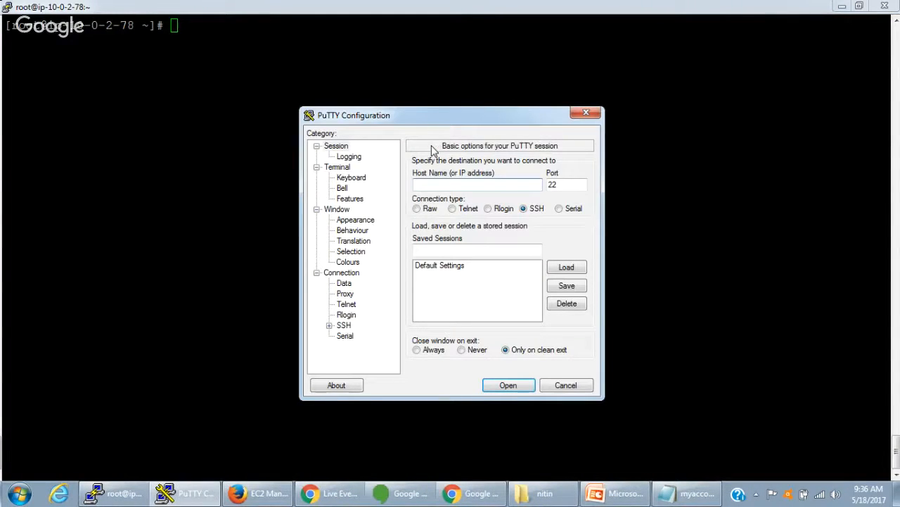
{"action": "left_click", "coordinate": [328, 325]}
{"action": "left_click", "coordinate": [356, 315]}
{"action": "left_click", "coordinate": [562, 298]}
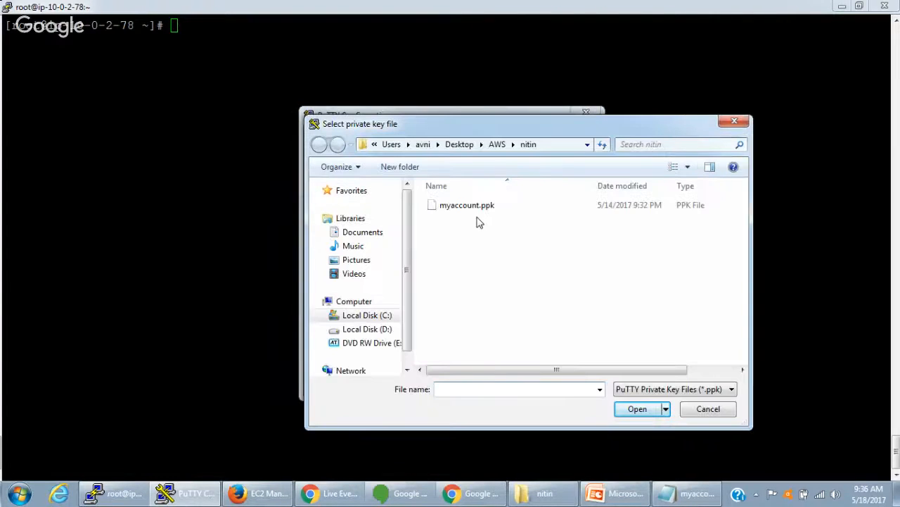
{"action": "left_click", "coordinate": [472, 207]}
{"action": "double_click", "coordinate": [472, 211]}
- Open the SSH connection to 34.210.89.169 and log in as ec2-user
{"action": "left_click", "coordinate": [336, 146]}
{"action": "left_click", "coordinate": [508, 384]}
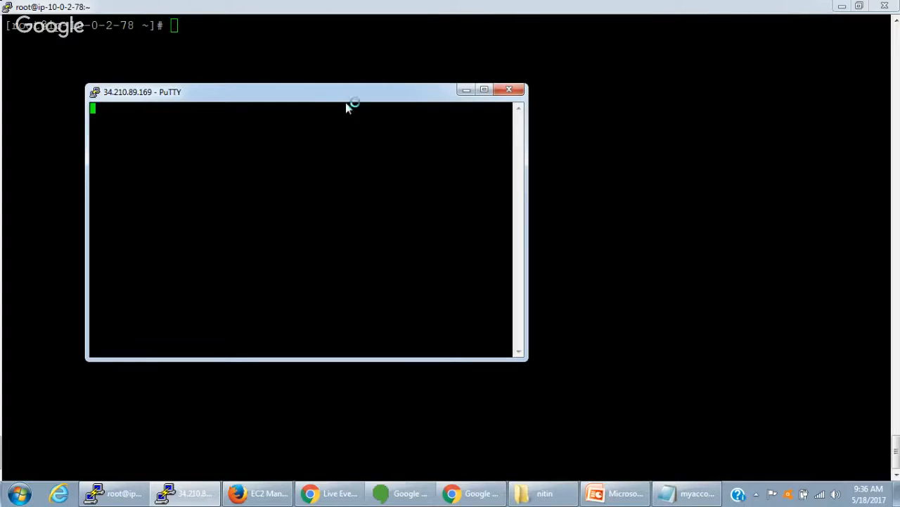
{"action": "type", "text": "ec2-user"}
{"action": "key", "text": "Return"}
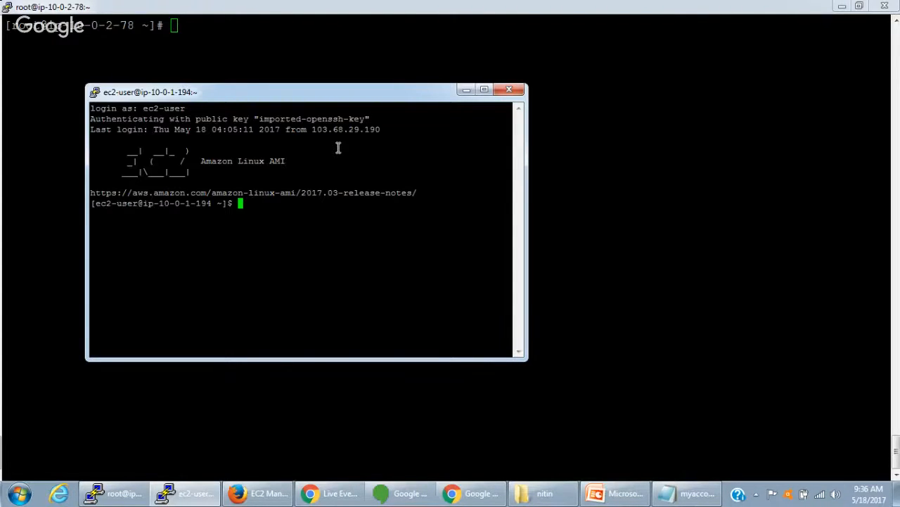
- Return to the VPC console in Firefox and examine myNACL's inbound rules, comparing SSH rules 100 and 101
{"action": "left_click", "coordinate": [269, 496]}
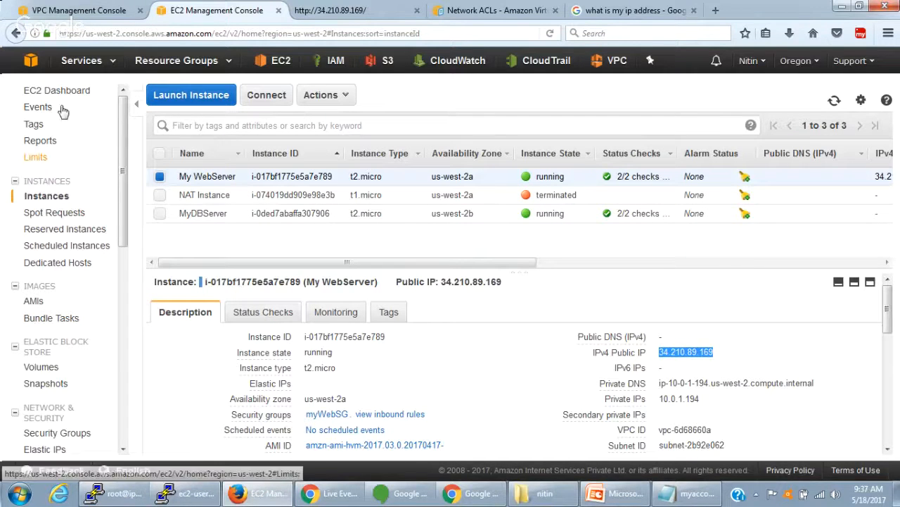
{"action": "left_click", "coordinate": [67, 14]}
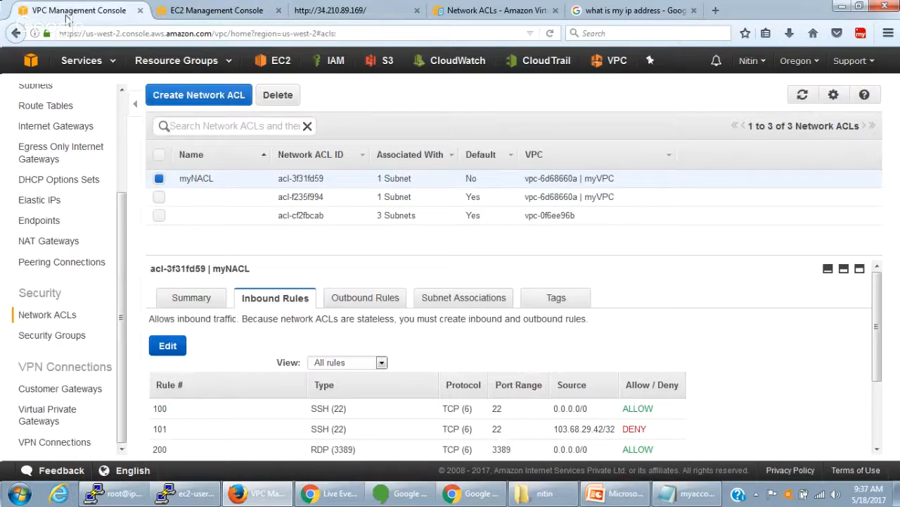
{"action": "scroll", "coordinate": [237, 328], "scroll_direction": "down", "scroll_amount": 3}
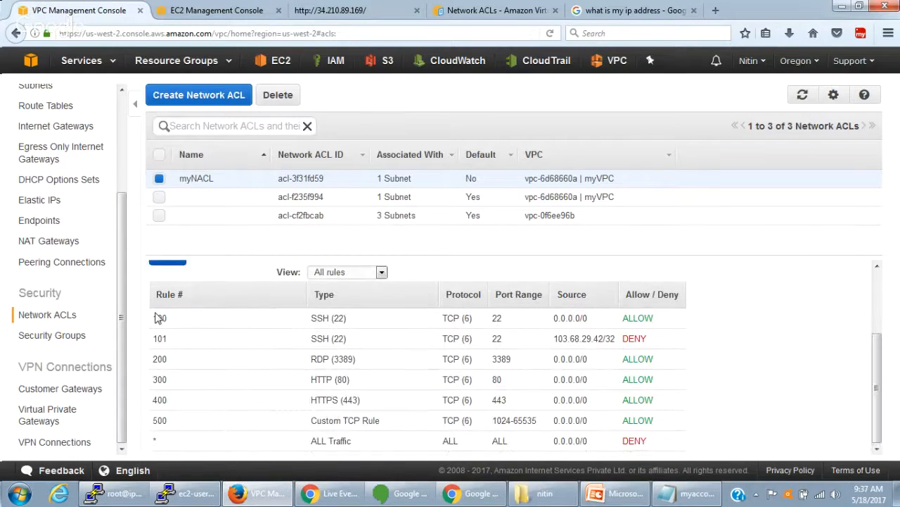
{"action": "left_click_drag", "start_coordinate": [154, 318], "coordinate": [654, 441]}
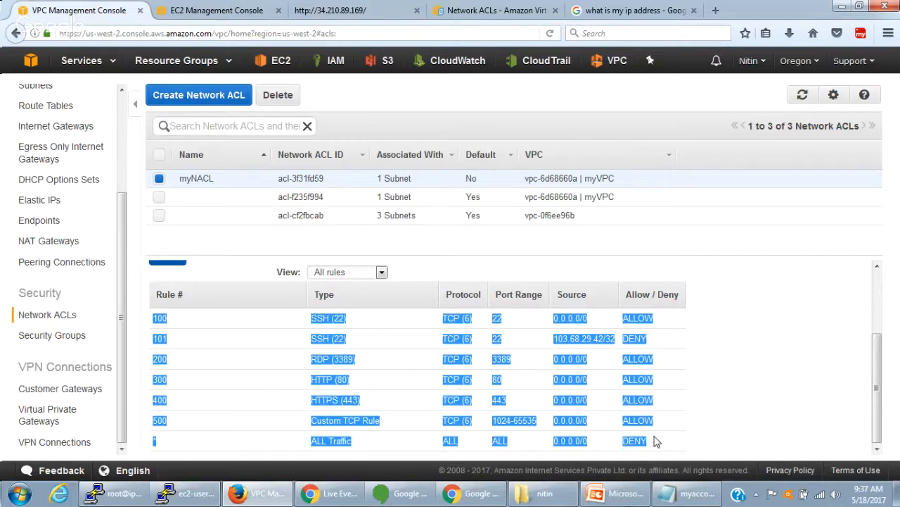
{"action": "left_click", "coordinate": [271, 365]}
{"action": "left_click_drag", "start_coordinate": [152, 318], "coordinate": [654, 320]}
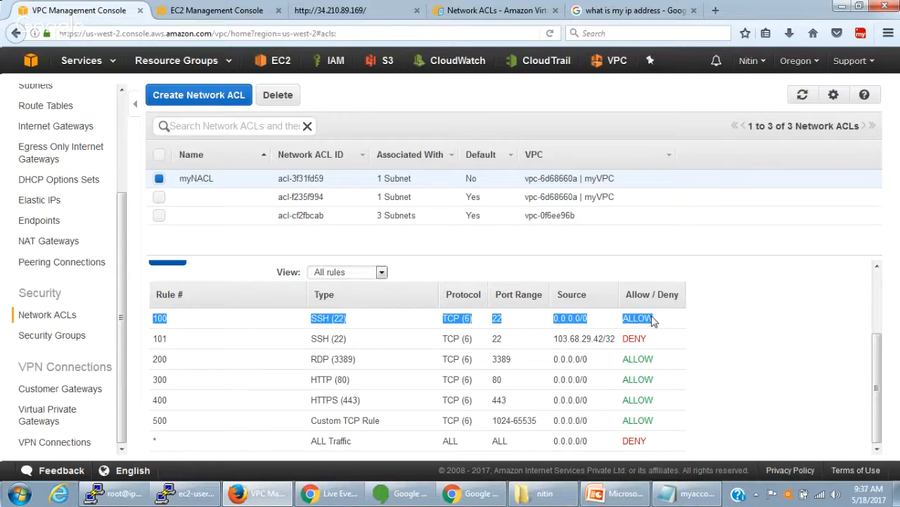
{"action": "double_click", "coordinate": [322, 318]}
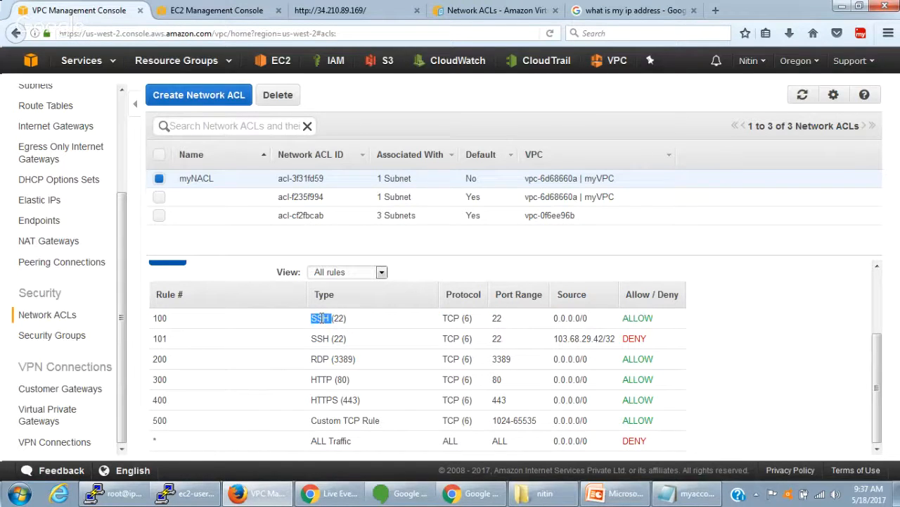
{"action": "left_click_drag", "start_coordinate": [547, 320], "coordinate": [651, 318]}
{"action": "left_click", "coordinate": [652, 318]}
{"action": "left_click_drag", "start_coordinate": [154, 338], "coordinate": [650, 350]}
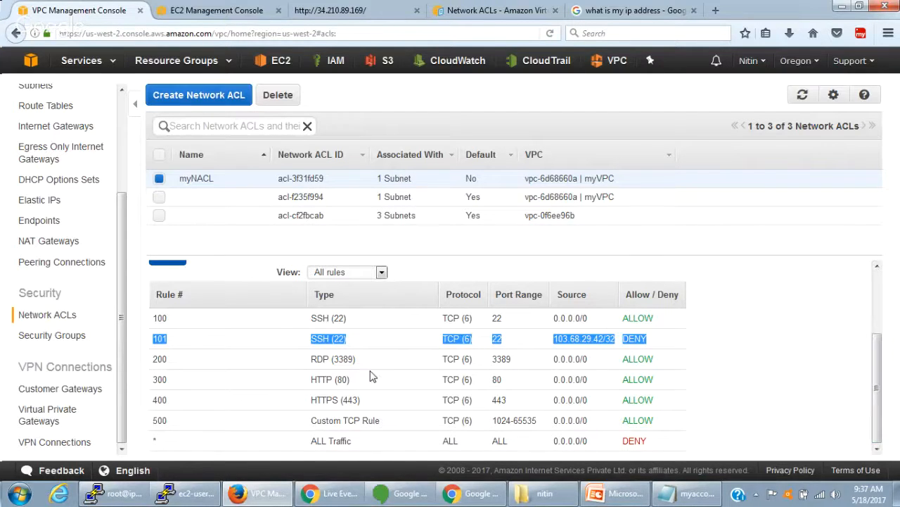
- Renumber the SSH DENY rule in myNACL's inbound rules as 99 and save the rules
{"action": "scroll", "coordinate": [298, 358], "scroll_direction": "up", "scroll_amount": 3}
{"action": "left_click", "coordinate": [171, 345]}
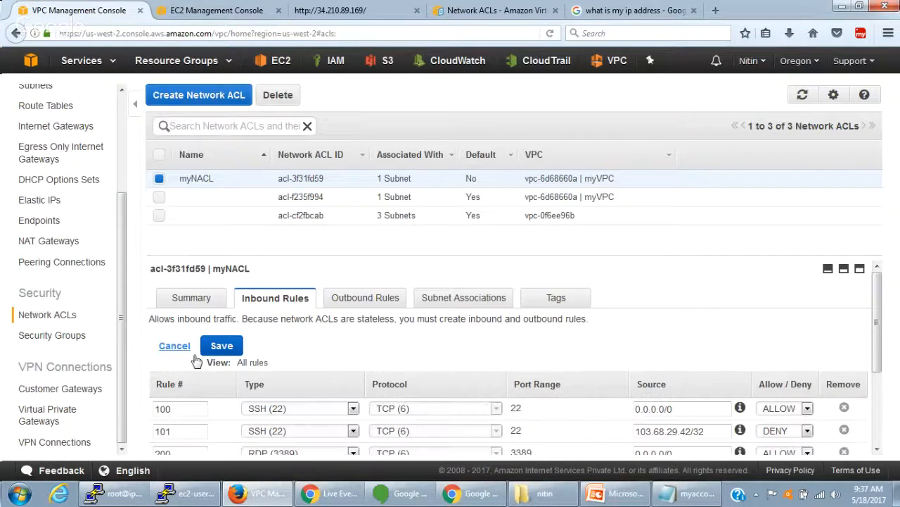
{"action": "scroll", "coordinate": [196, 361], "scroll_direction": "down", "scroll_amount": 3}
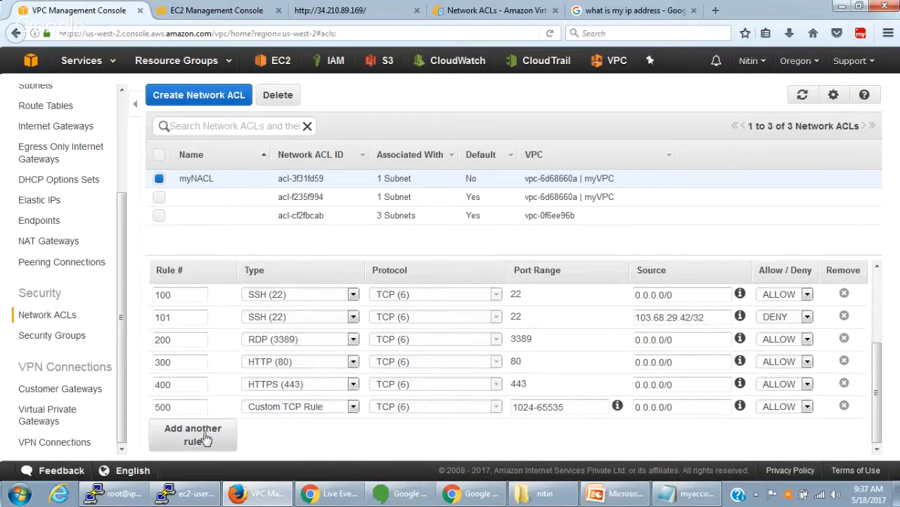
{"action": "double_click", "coordinate": [174, 317]}
{"action": "type", "text": "99"}
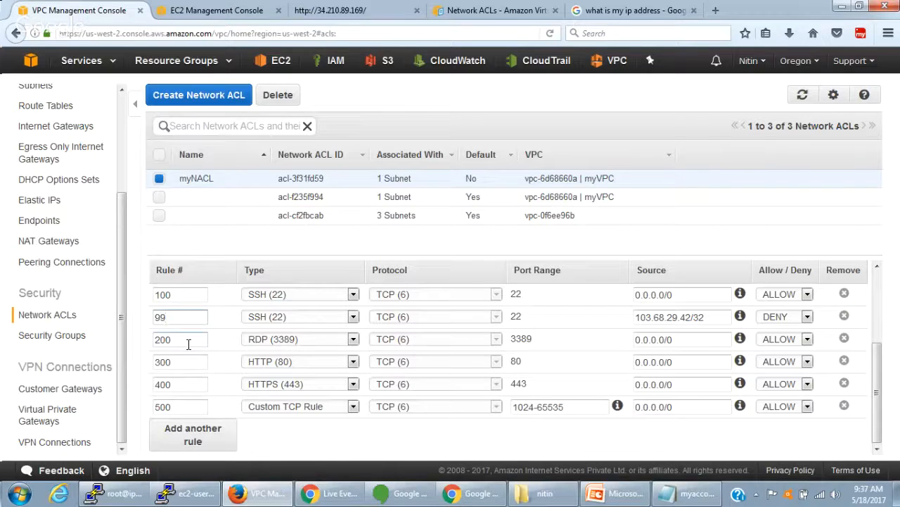
{"action": "scroll", "coordinate": [227, 352], "scroll_direction": "up", "scroll_amount": 3}
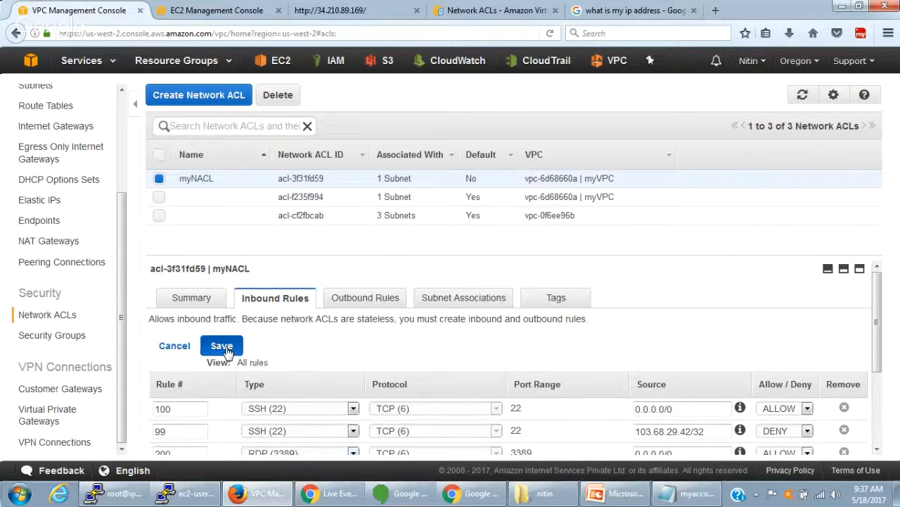
{"action": "left_click", "coordinate": [222, 346]}
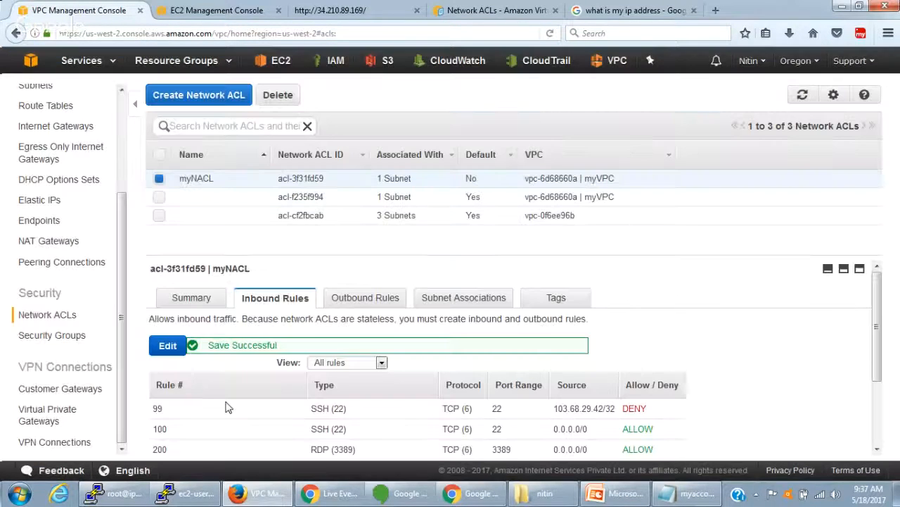
- Compare the source and action of SSH inbound rules 99 and 100 in myNACL
{"action": "left_click_drag", "start_coordinate": [145, 415], "coordinate": [266, 413]}
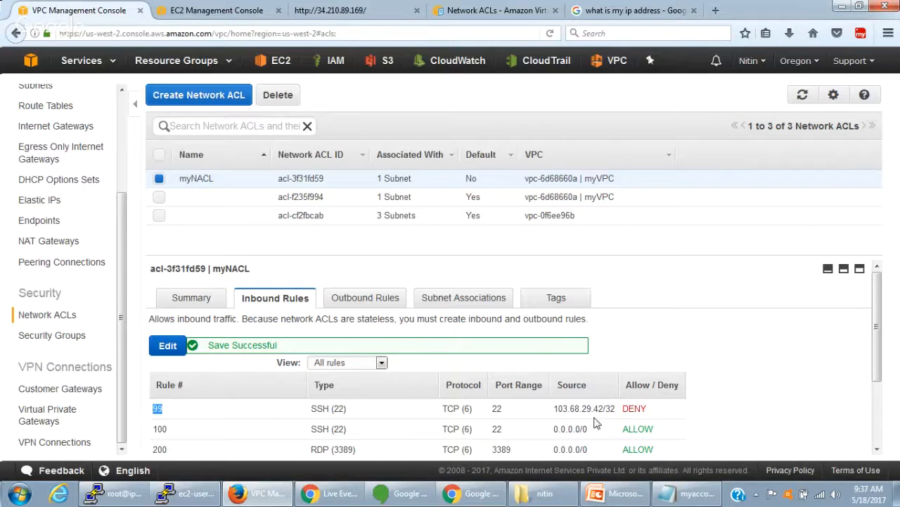
{"action": "left_click_drag", "start_coordinate": [647, 410], "coordinate": [312, 408]}
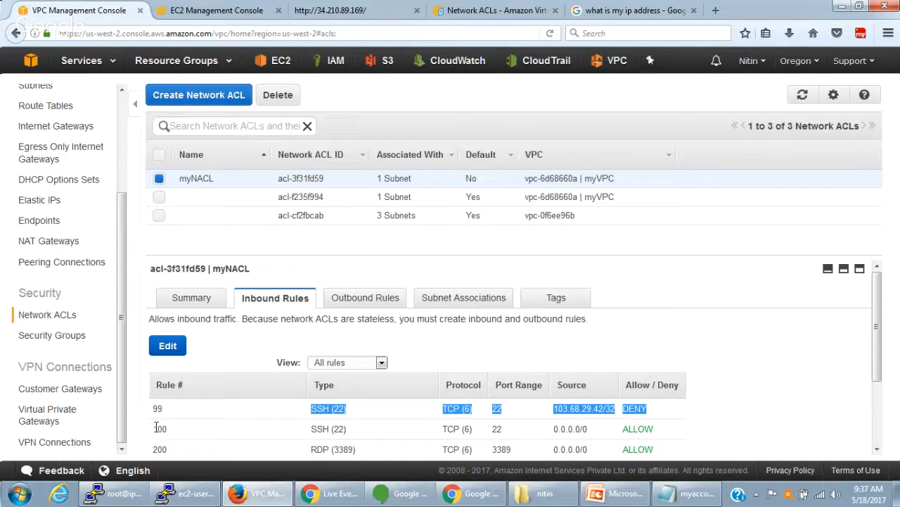
{"action": "left_click_drag", "start_coordinate": [154, 429], "coordinate": [523, 430]}
{"action": "left_click_drag", "start_coordinate": [672, 432], "coordinate": [492, 433]}
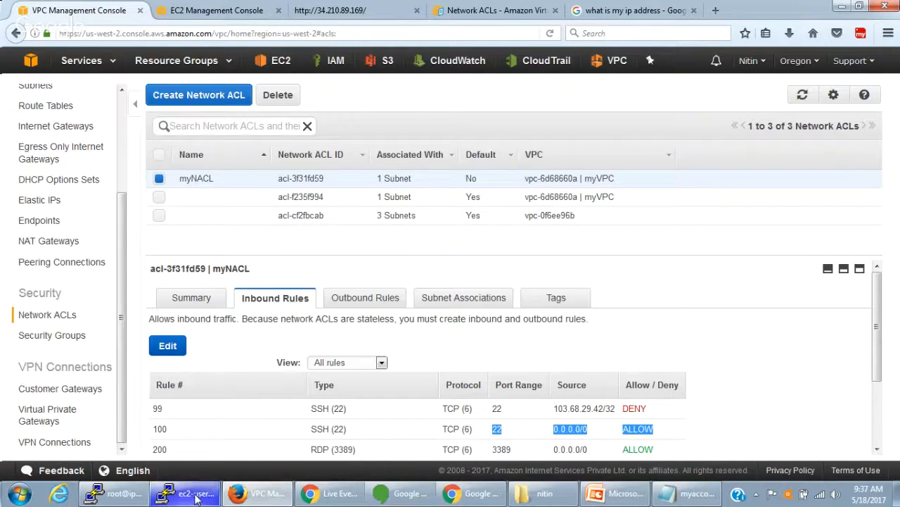
- Bring up My WebServer's details in the EC2 console, then start another PuTTY session with host name 34.210.89.169
{"action": "left_click", "coordinate": [233, 496]}
{"action": "left_click", "coordinate": [264, 497]}
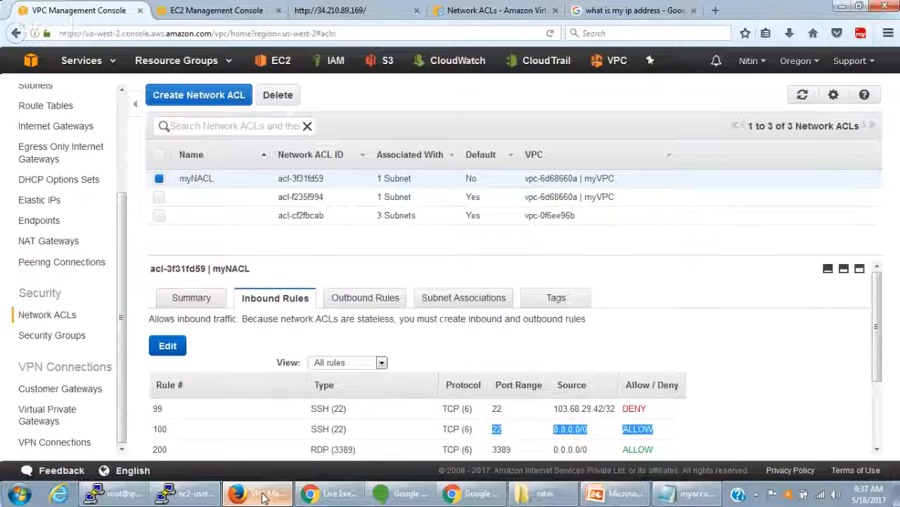
{"action": "key", "text": "ctrl+Tab"}
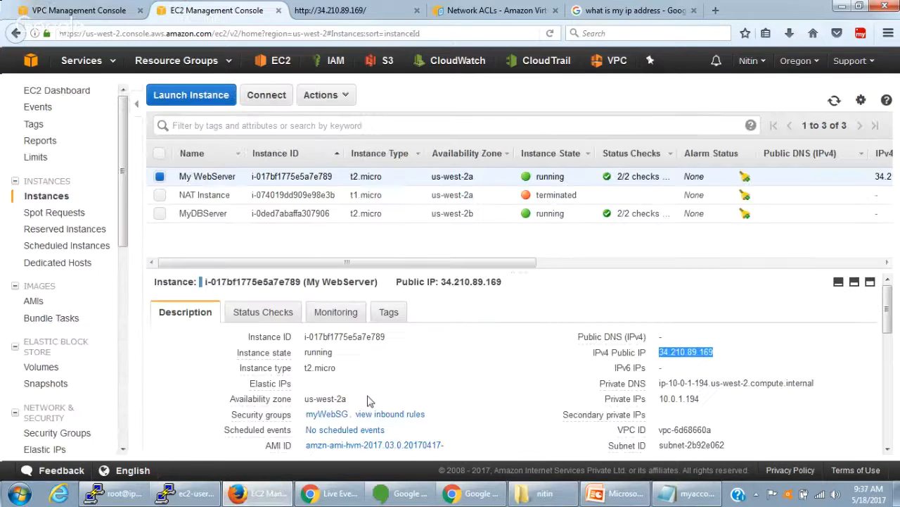
{"action": "left_click", "coordinate": [187, 494]}
{"action": "right_click", "coordinate": [300, 101]}
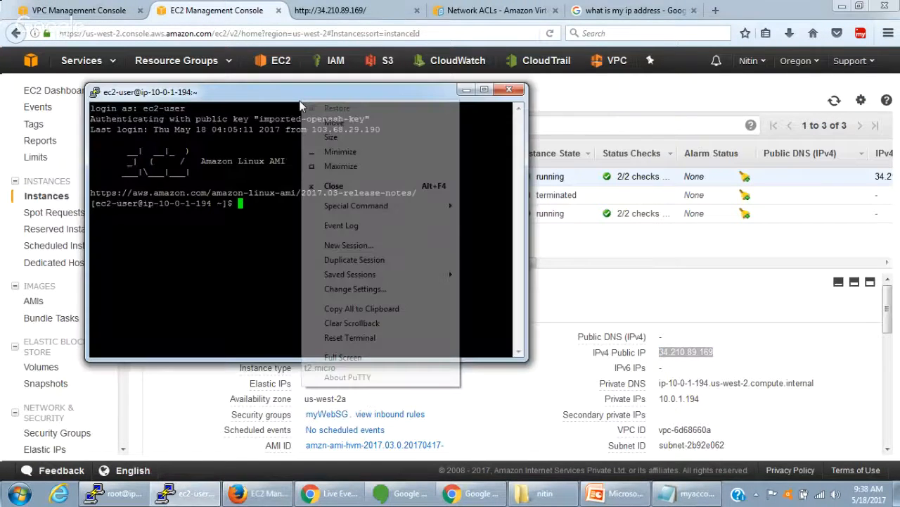
{"action": "left_click", "coordinate": [356, 289]}
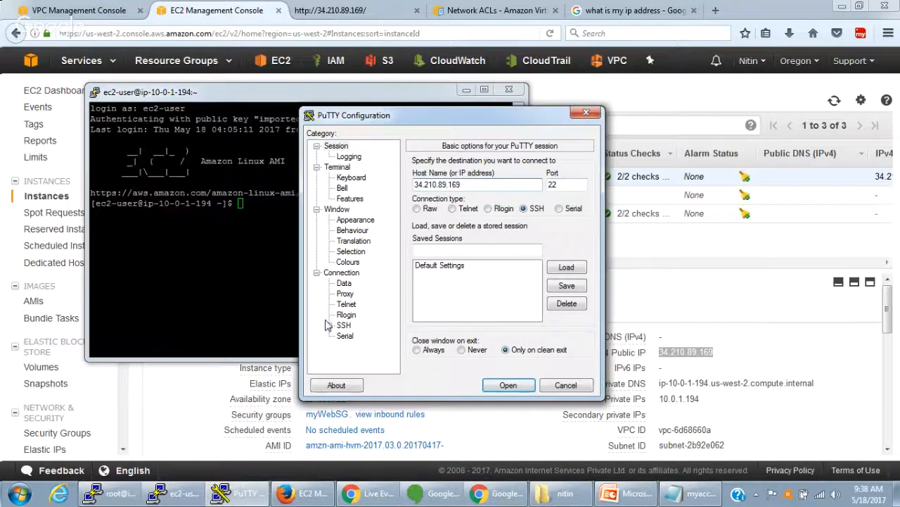
- Load myaccount.ppk as the new session's private key file for SSH authentication
{"action": "left_click", "coordinate": [330, 324]}
{"action": "left_click", "coordinate": [353, 315]}
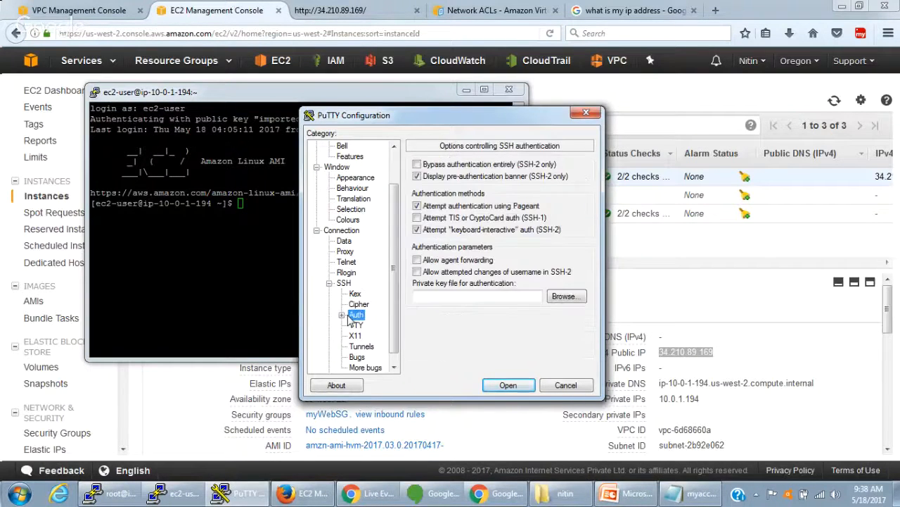
{"action": "left_click", "coordinate": [566, 295]}
{"action": "double_click", "coordinate": [466, 209]}
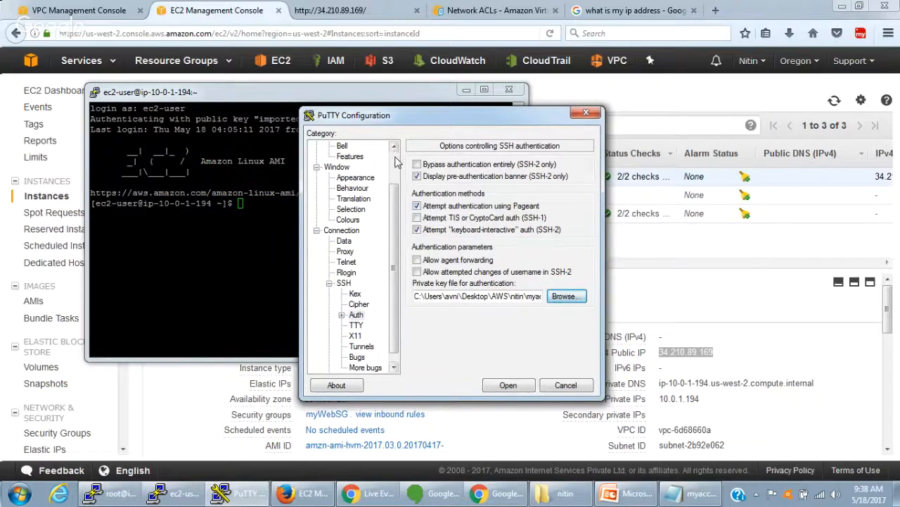
- Open the configured SSH session to 34.210.89.169 and log in as ec2-user
{"action": "scroll", "coordinate": [359, 317], "scroll_direction": "up", "scroll_amount": 2}
{"action": "left_click", "coordinate": [508, 384]}
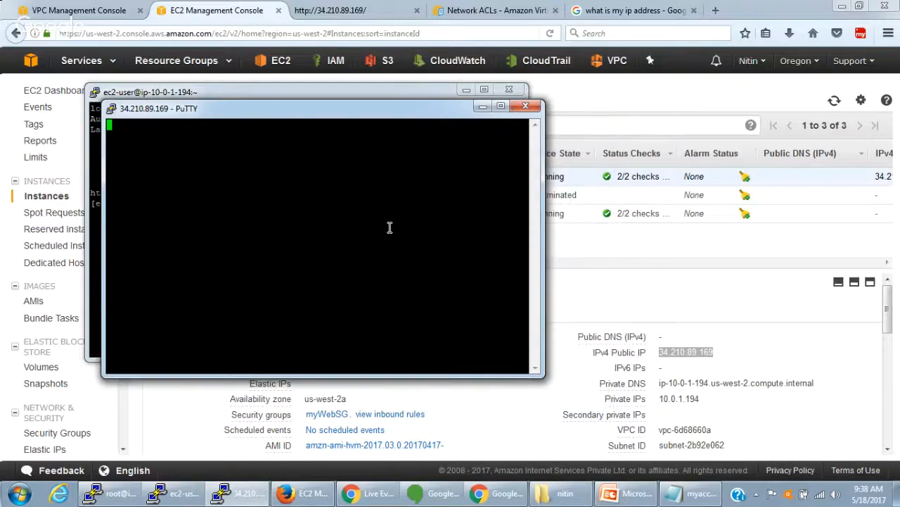
{"action": "type", "text": "c"}
{"action": "type", "text": "c2-"}
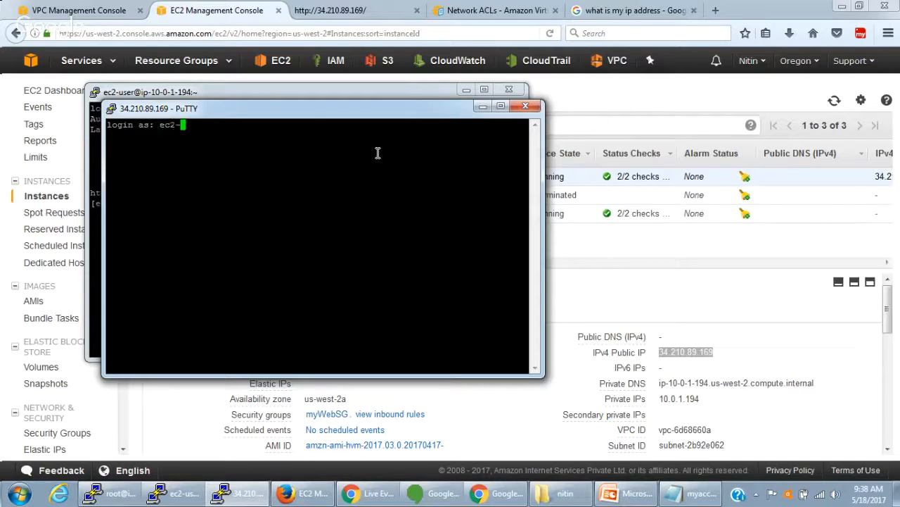
{"action": "type", "text": "user"}
{"action": "key", "text": "Return"}
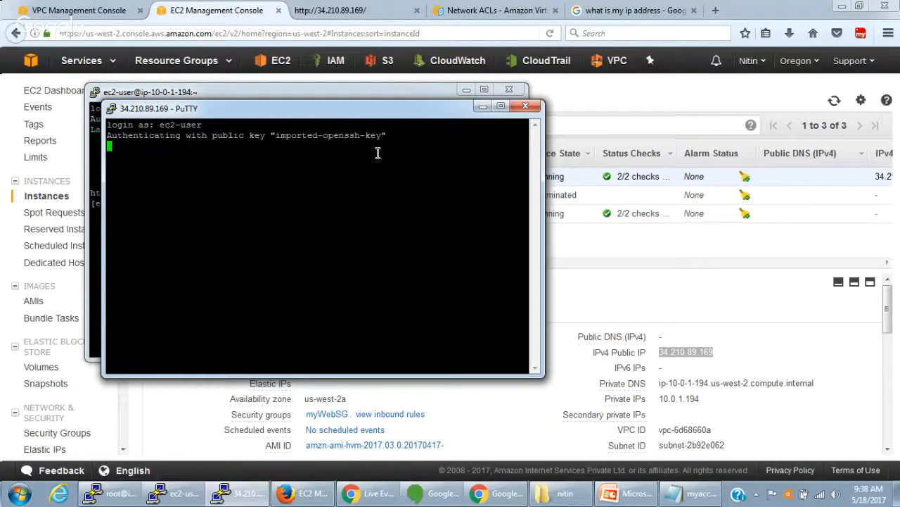
- Return to myNACL's inbound rules in the VPC console and check the source address of SSH rule 99
{"action": "left_click", "coordinate": [635, 313]}
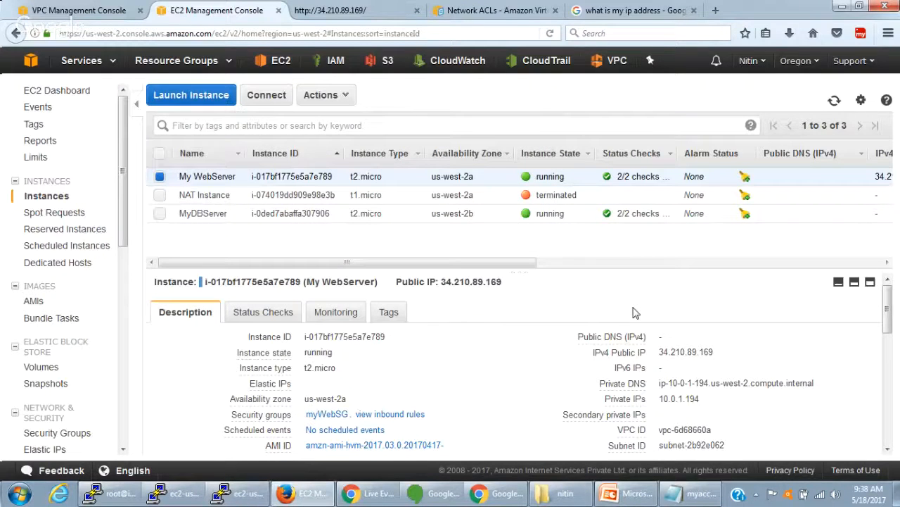
{"action": "left_click", "coordinate": [70, 13]}
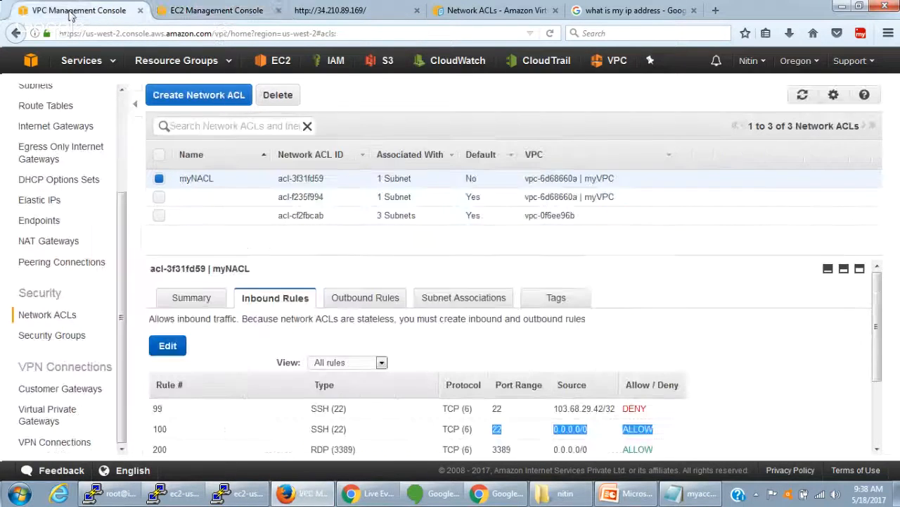
{"action": "scroll", "coordinate": [603, 324], "scroll_direction": "down", "scroll_amount": 2}
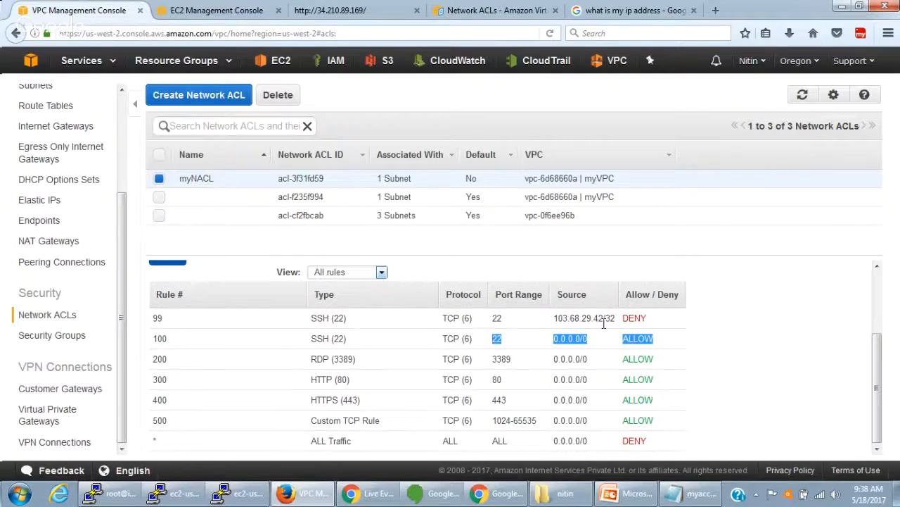
{"action": "left_click_drag", "start_coordinate": [611, 318], "coordinate": [542, 320]}
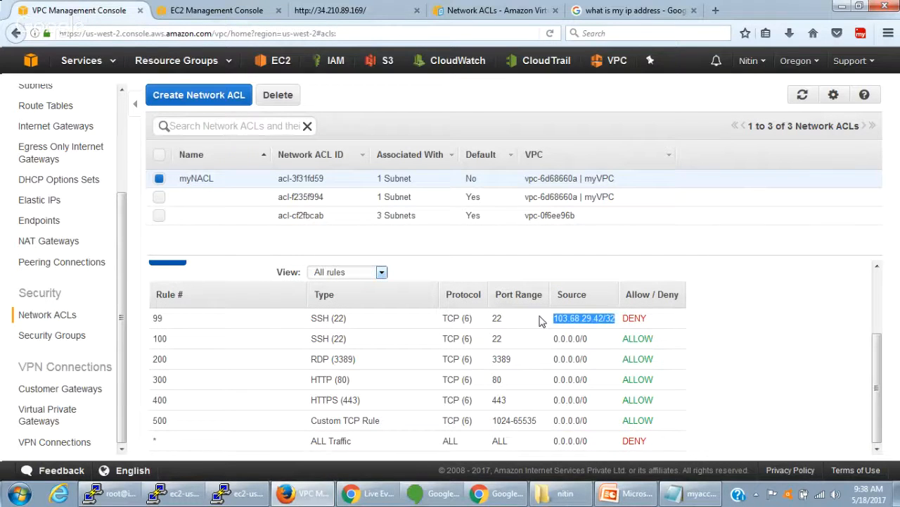
- Rerun the Google search "what is my ip address" and check the current public IP address
{"action": "left_click", "coordinate": [603, 16]}
{"action": "left_click", "coordinate": [226, 194]}
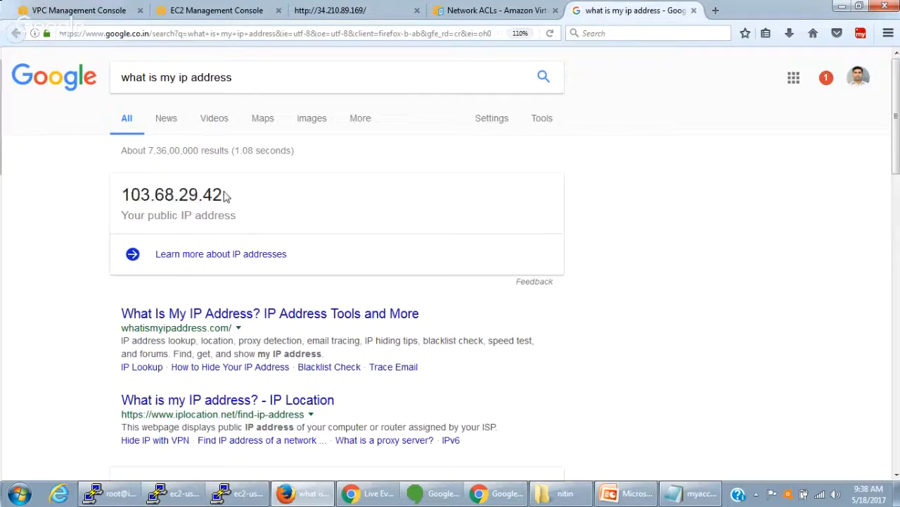
{"action": "left_click_drag", "start_coordinate": [120, 194], "coordinate": [225, 196]}
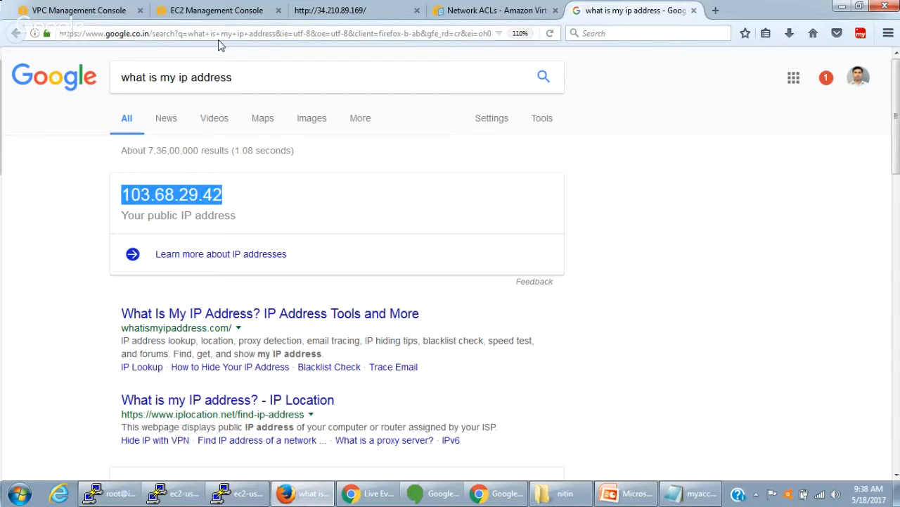
{"action": "left_click", "coordinate": [243, 74]}
{"action": "key", "text": "Return"}
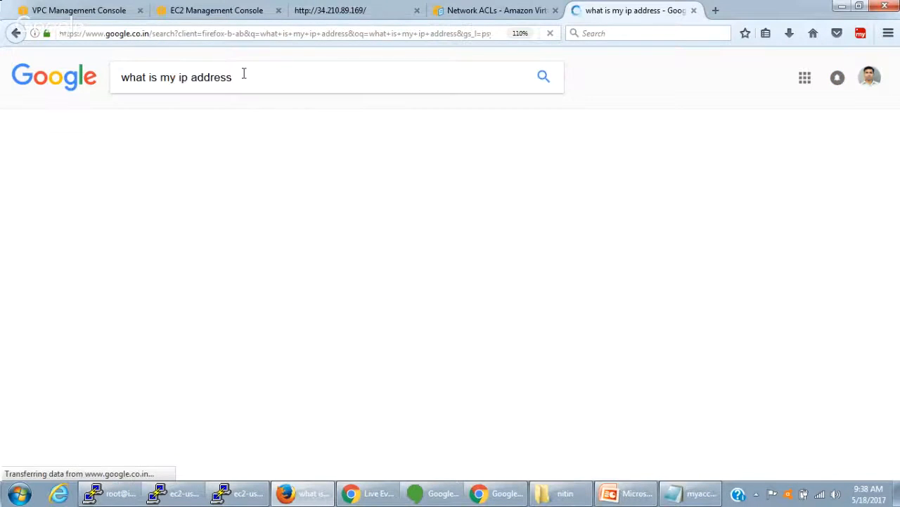
{"action": "left_click_drag", "start_coordinate": [225, 196], "coordinate": [120, 194]}
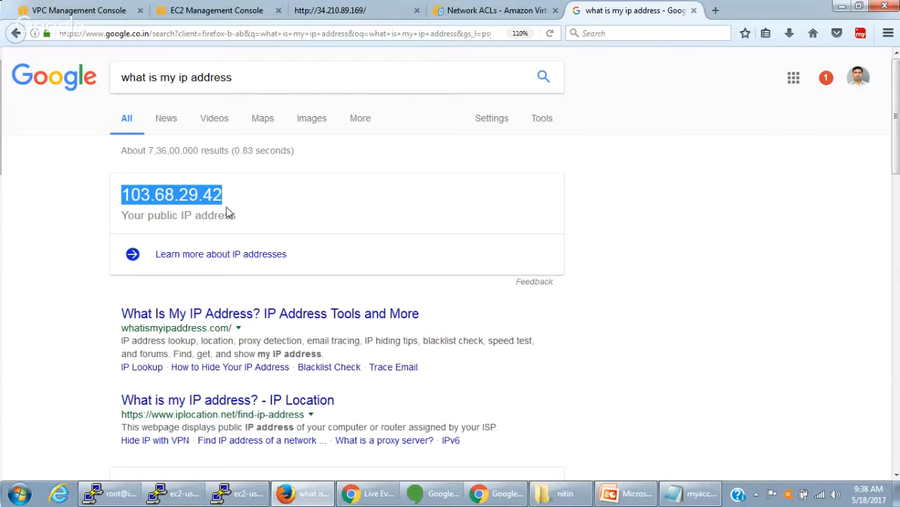
- Review myNACL's inbound rules in the VPC console, then check which subnet the ACL is associated with
{"action": "left_click", "coordinate": [78, 10]}
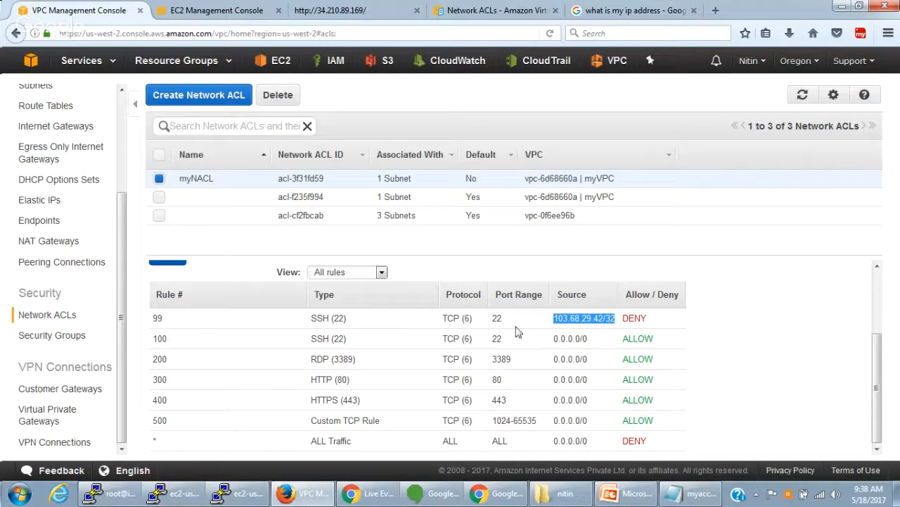
{"action": "scroll", "coordinate": [159, 378], "scroll_direction": "up", "scroll_amount": 3}
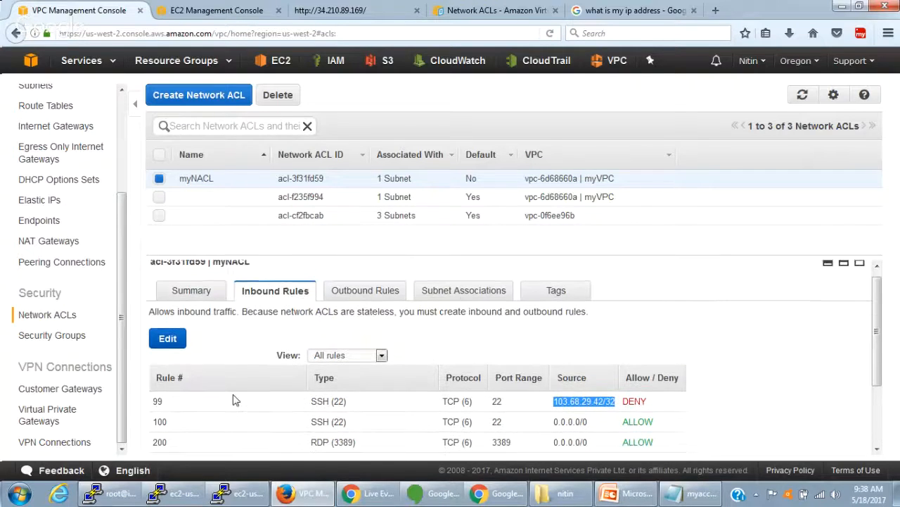
{"action": "scroll", "coordinate": [235, 397], "scroll_direction": "down", "scroll_amount": 2}
{"action": "scroll", "coordinate": [235, 400], "scroll_direction": "down", "scroll_amount": 1}
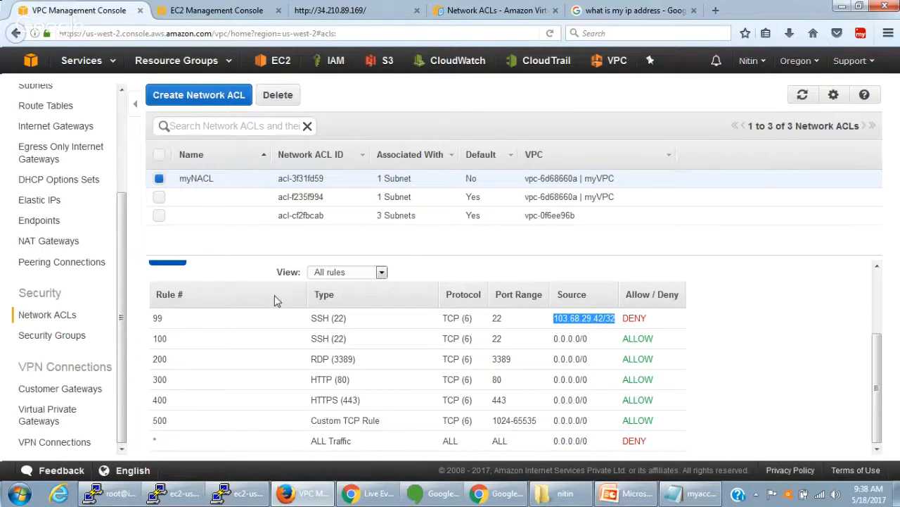
{"action": "scroll", "coordinate": [275, 297], "scroll_direction": "up", "scroll_amount": 2}
{"action": "scroll", "coordinate": [274, 301], "scroll_direction": "up", "scroll_amount": 1}
{"action": "left_click", "coordinate": [441, 298]}
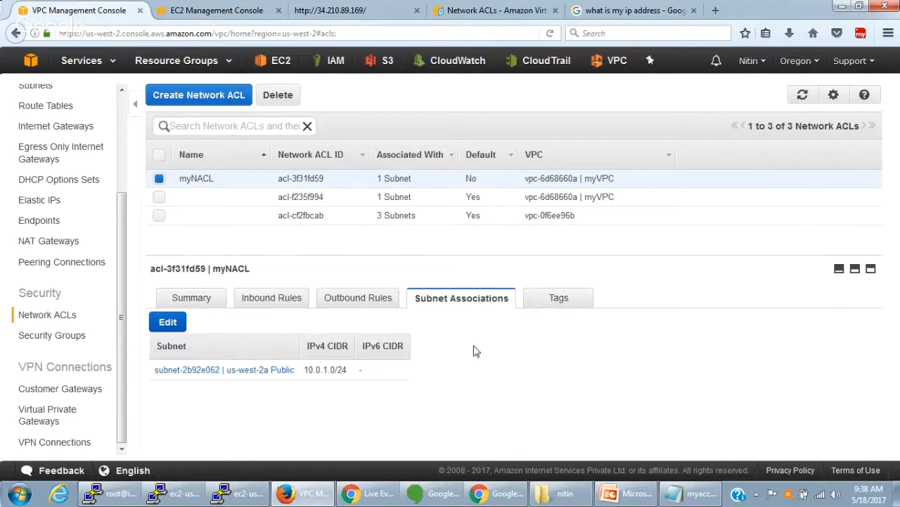
- Examine myNACL's inbound rules again, focusing on the source of SSH rule 100
{"action": "left_click", "coordinate": [280, 309]}
{"action": "scroll", "coordinate": [380, 421], "scroll_direction": "down", "scroll_amount": 2}
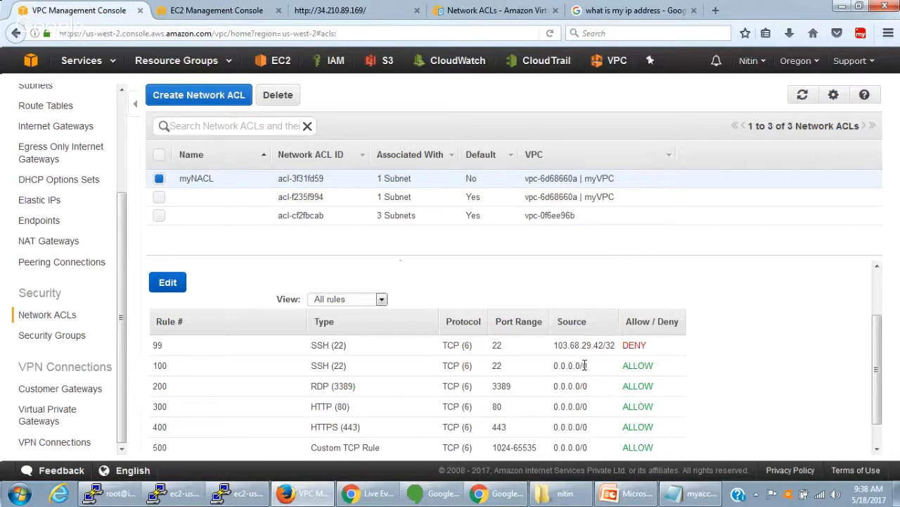
{"action": "left_click_drag", "start_coordinate": [555, 365], "coordinate": [589, 366]}
{"action": "scroll", "coordinate": [587, 368], "scroll_direction": "down", "scroll_amount": 1}
{"action": "scroll", "coordinate": [587, 367], "scroll_direction": "up", "scroll_amount": 2}
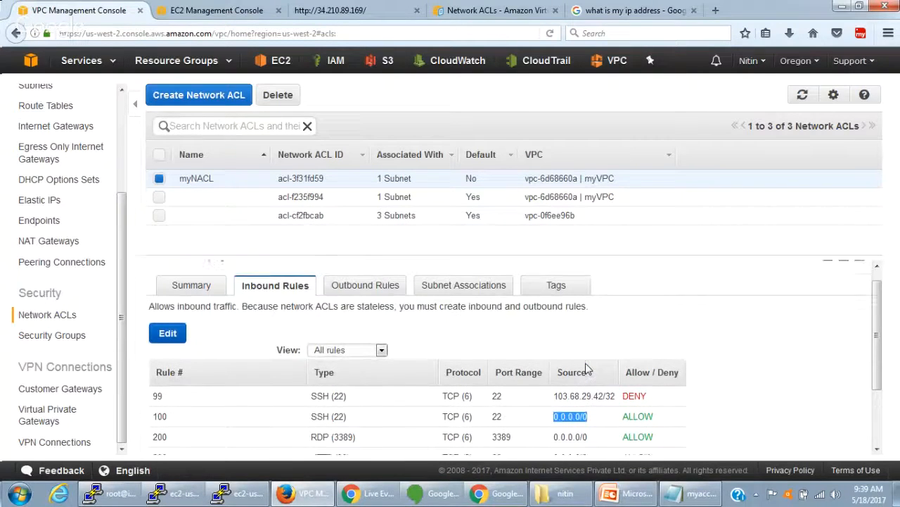
{"action": "scroll", "coordinate": [587, 367], "scroll_direction": "down", "scroll_amount": 2}
{"action": "scroll", "coordinate": [588, 368], "scroll_direction": "down", "scroll_amount": 1}
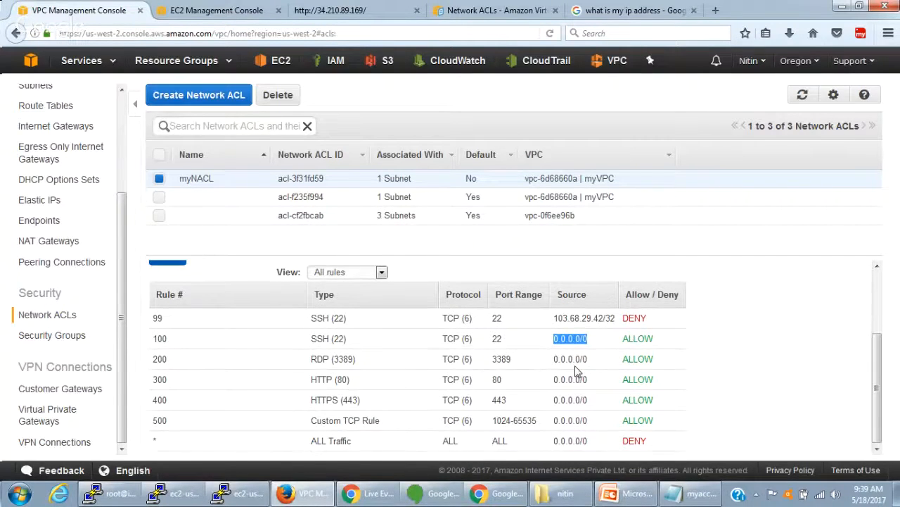
- Edit myNACL's inbound rules, reselecting DENY for SSH rule 99 and re-entering its source as 103.68.29.42/32
{"action": "scroll", "coordinate": [577, 370], "scroll_direction": "up", "scroll_amount": 3}
{"action": "scroll", "coordinate": [575, 370], "scroll_direction": "up", "scroll_amount": 1}
{"action": "left_click", "coordinate": [168, 341]}
{"action": "scroll", "coordinate": [167, 342], "scroll_direction": "down", "scroll_amount": 3}
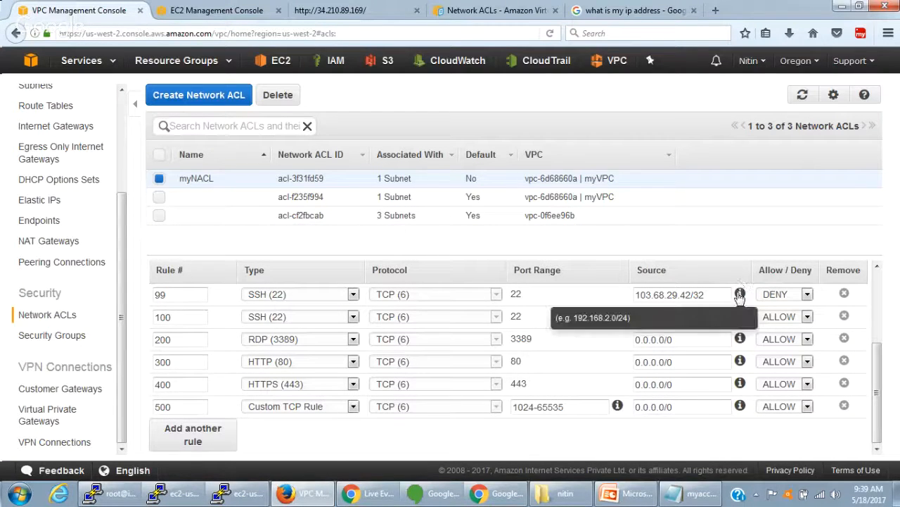
{"action": "left_click", "coordinate": [781, 294]}
{"action": "left_click", "coordinate": [772, 318]}
{"action": "left_click", "coordinate": [721, 295]}
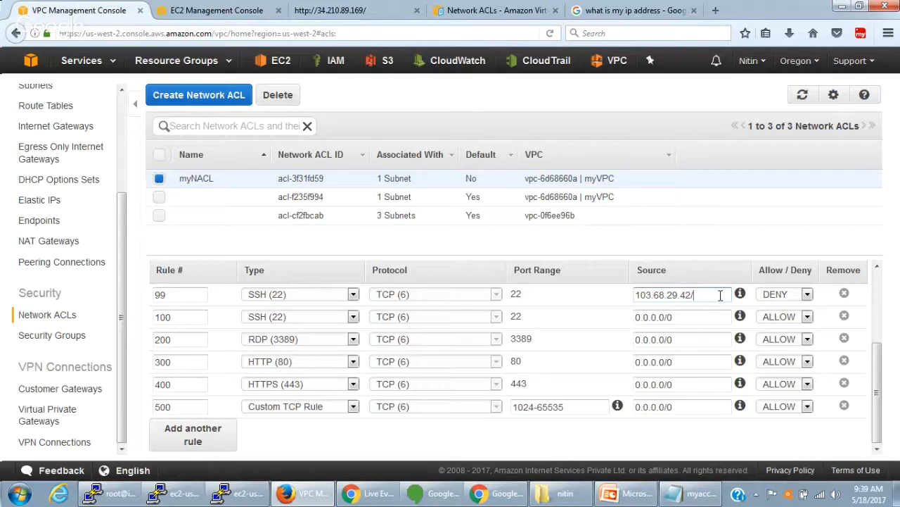
{"action": "type", "text": "32"}
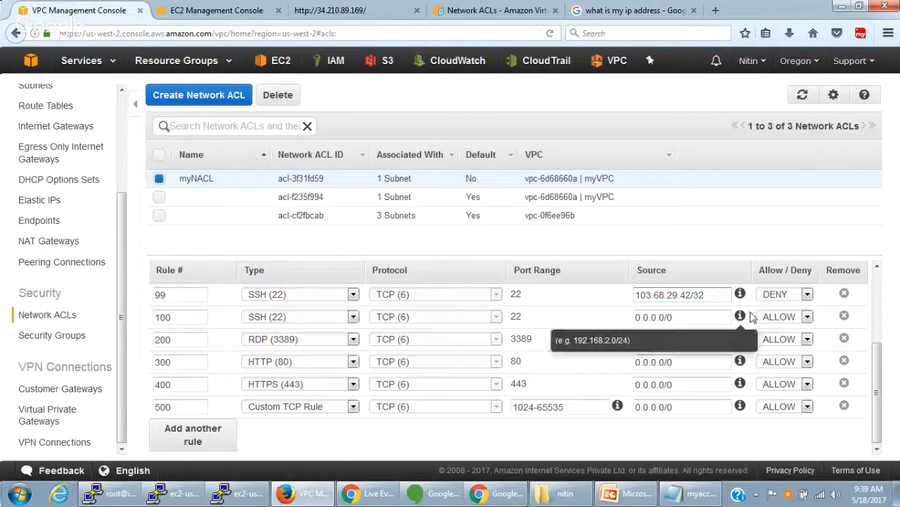
- Change SSH inbound rule 100 to DENY and save myNACL's rules
{"action": "left_click", "coordinate": [802, 316]}
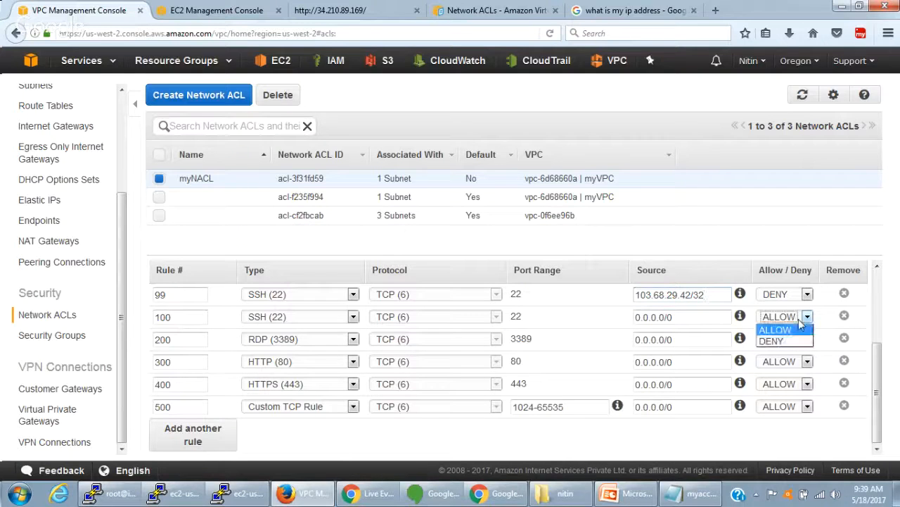
{"action": "left_click", "coordinate": [778, 339]}
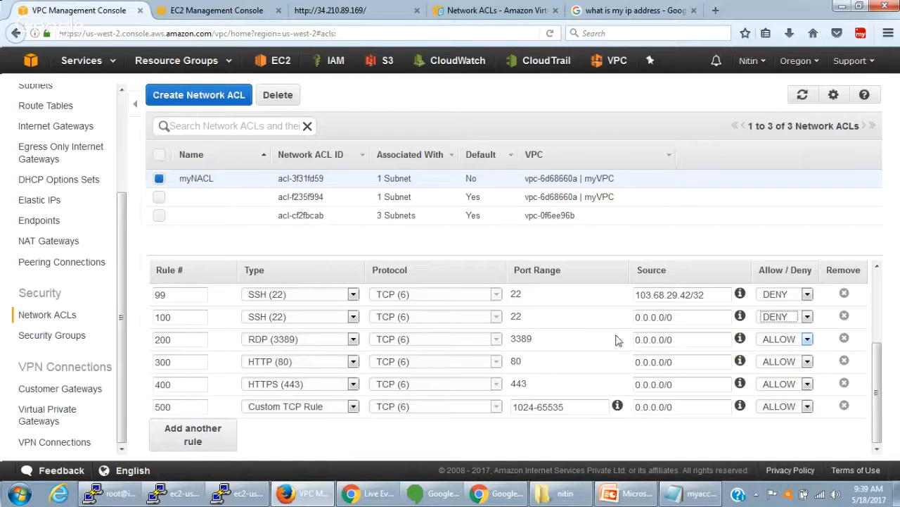
{"action": "mouse_move", "coordinate": [882, 371]}
{"action": "left_mouse_down"}
{"action": "mouse_move", "coordinate": [875, 346]}
{"action": "mouse_move", "coordinate": [895, 377]}
{"action": "left_mouse_up"}
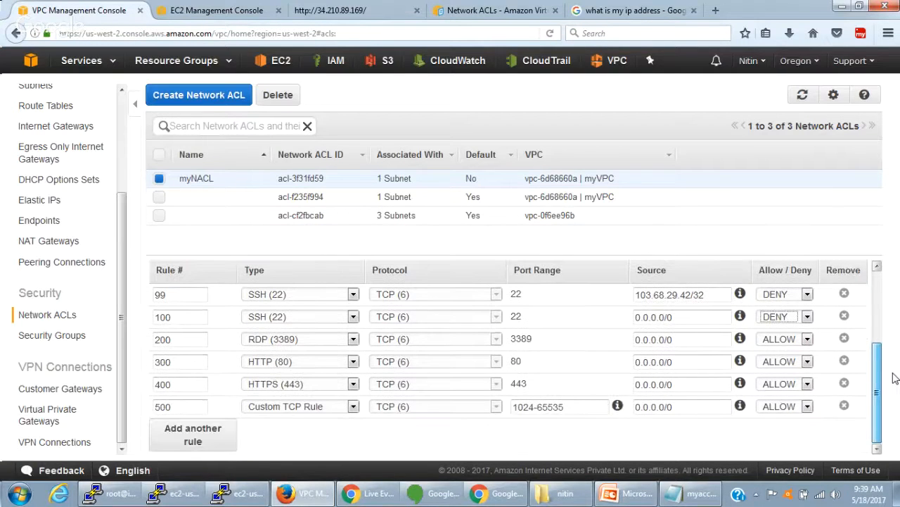
{"action": "scroll", "coordinate": [310, 373], "scroll_direction": "up", "scroll_amount": 2}
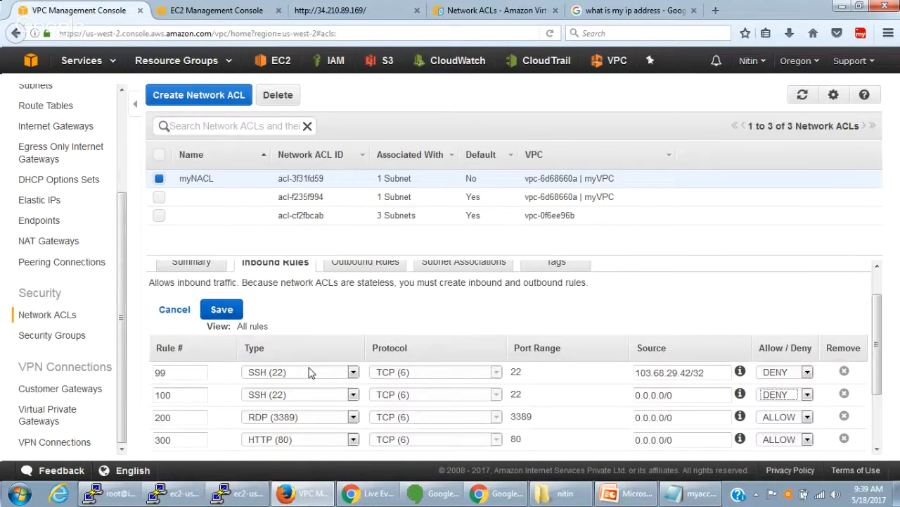
{"action": "left_click", "coordinate": [222, 309]}
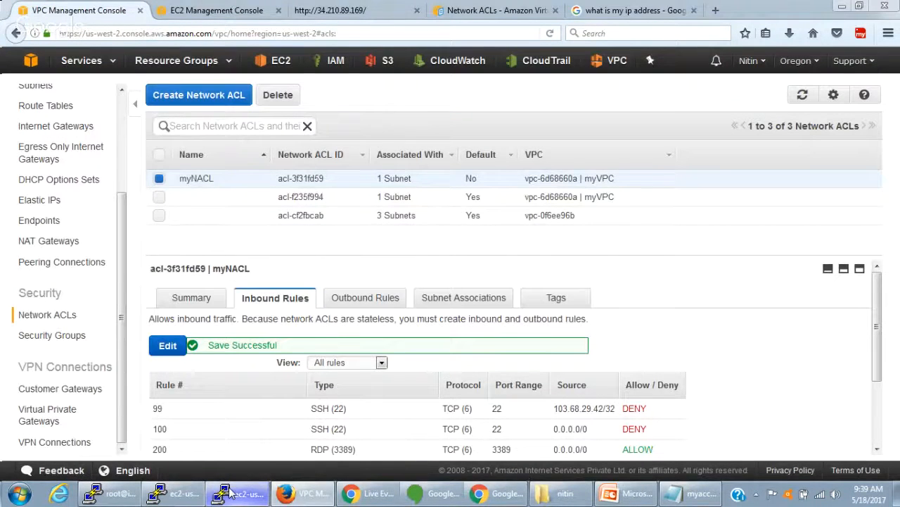
- Duplicate the PuTTY session to 34.210.89.169 to test SSH access, and move the new window clear of the existing one
{"action": "left_click", "coordinate": [231, 493]}
{"action": "right_click", "coordinate": [364, 109]}
{"action": "left_click", "coordinate": [412, 272]}
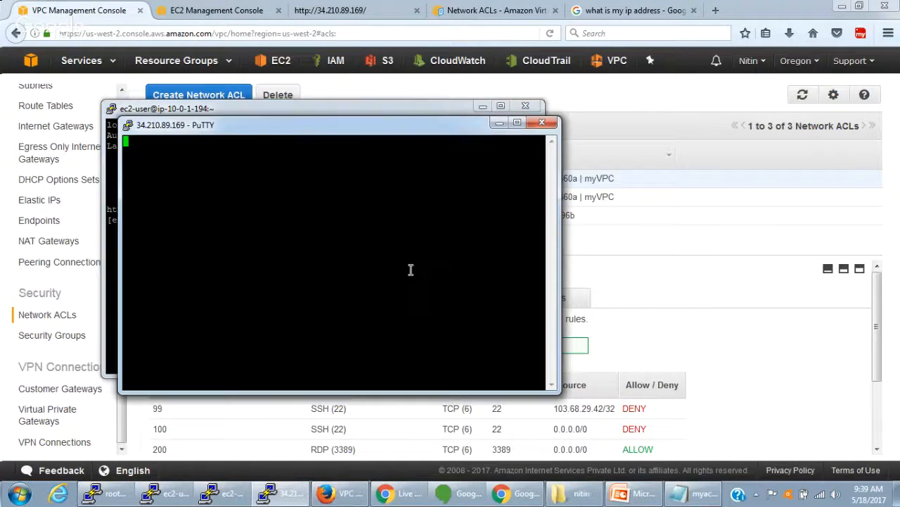
{"action": "left_click_drag", "start_coordinate": [392, 129], "coordinate": [540, 134]}
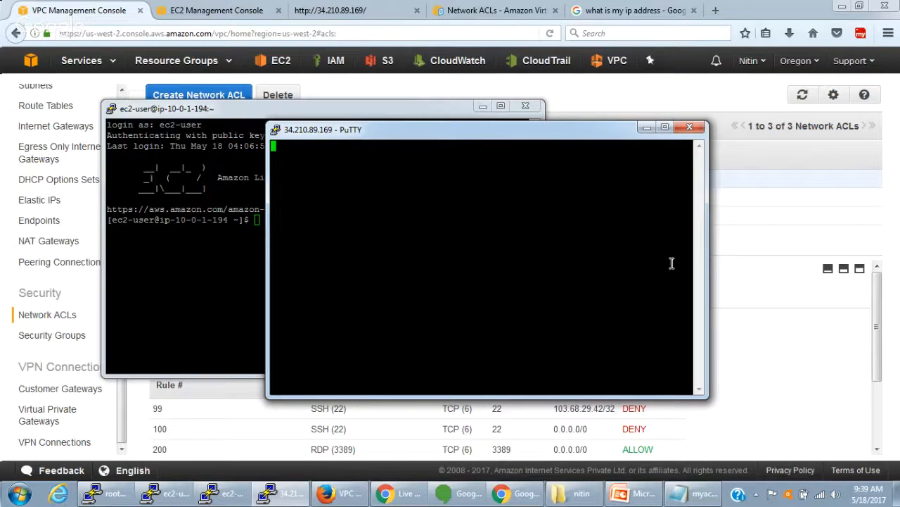
- Edit myNACL's inbound rules and set SSH rule 100 with source 0.0.0.0/0 to ALLOW
{"action": "left_click", "coordinate": [745, 296]}
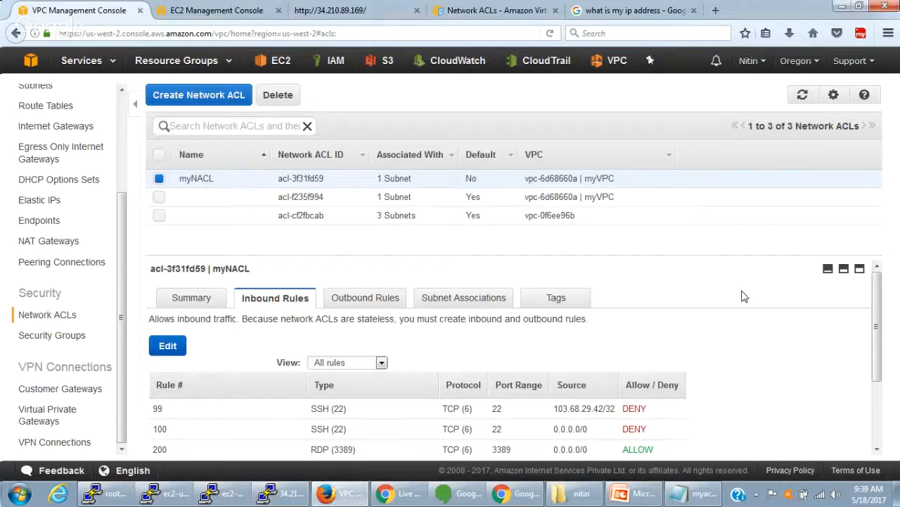
{"action": "scroll", "coordinate": [458, 350], "scroll_direction": "down", "scroll_amount": 3}
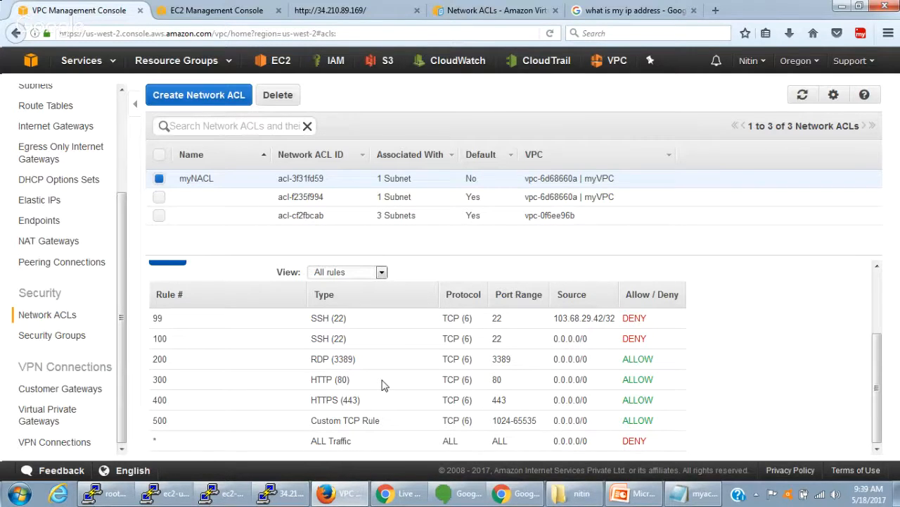
{"action": "scroll", "coordinate": [384, 385], "scroll_direction": "up", "scroll_amount": 2}
{"action": "scroll", "coordinate": [385, 384], "scroll_direction": "down", "scroll_amount": 2}
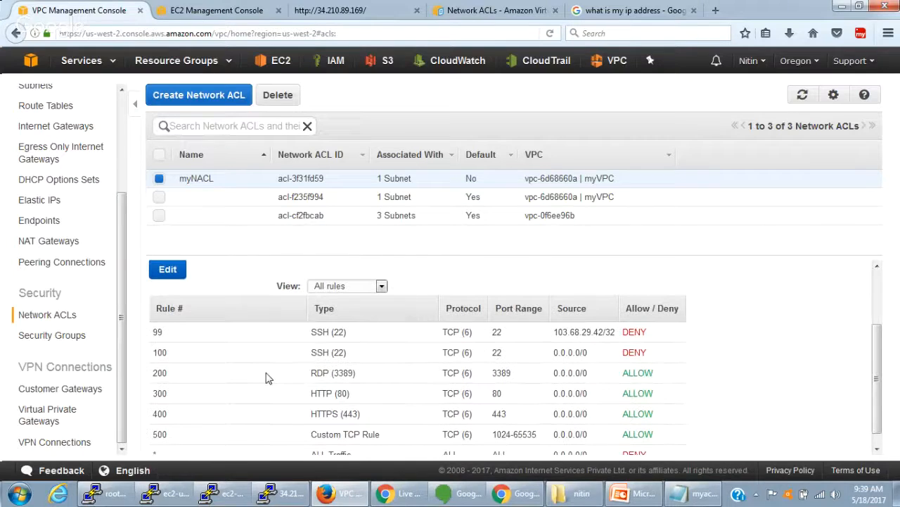
{"action": "scroll", "coordinate": [266, 378], "scroll_direction": "up", "scroll_amount": 2}
{"action": "left_click", "coordinate": [172, 346]}
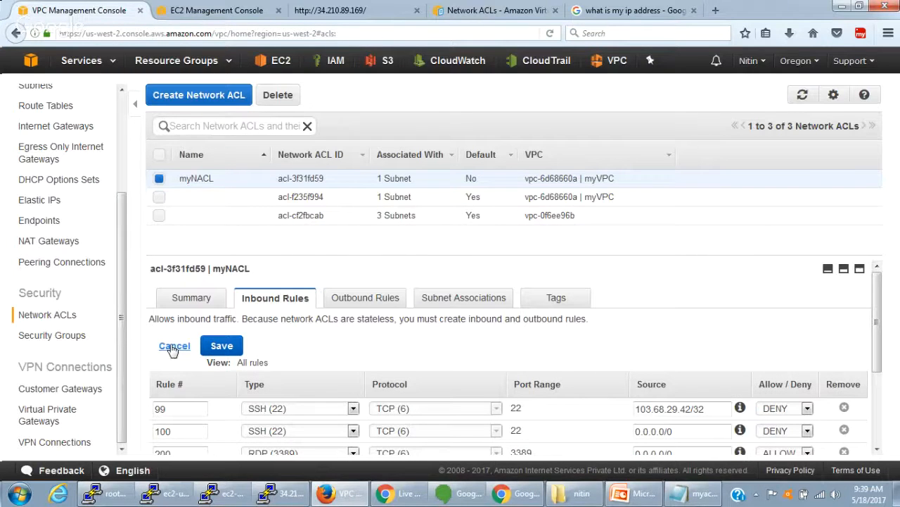
{"action": "scroll", "coordinate": [536, 320], "scroll_direction": "down", "scroll_amount": 2}
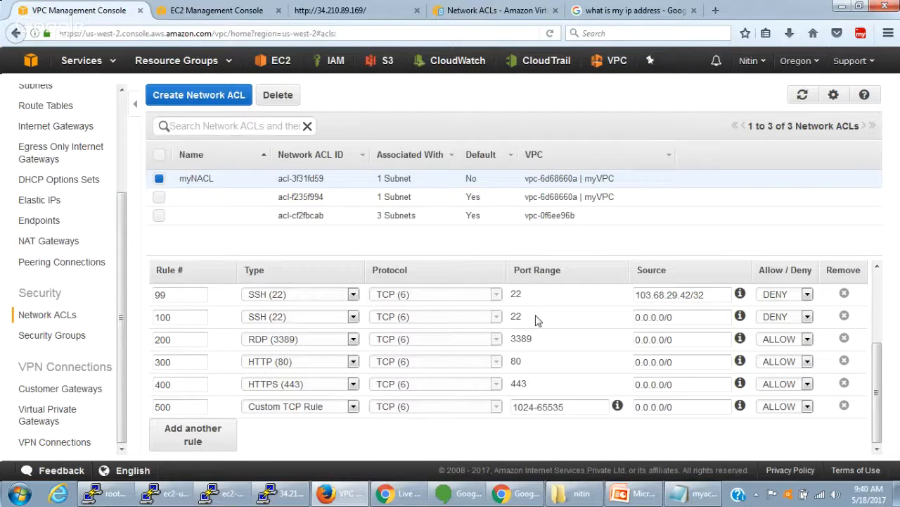
{"action": "left_click", "coordinate": [806, 294]}
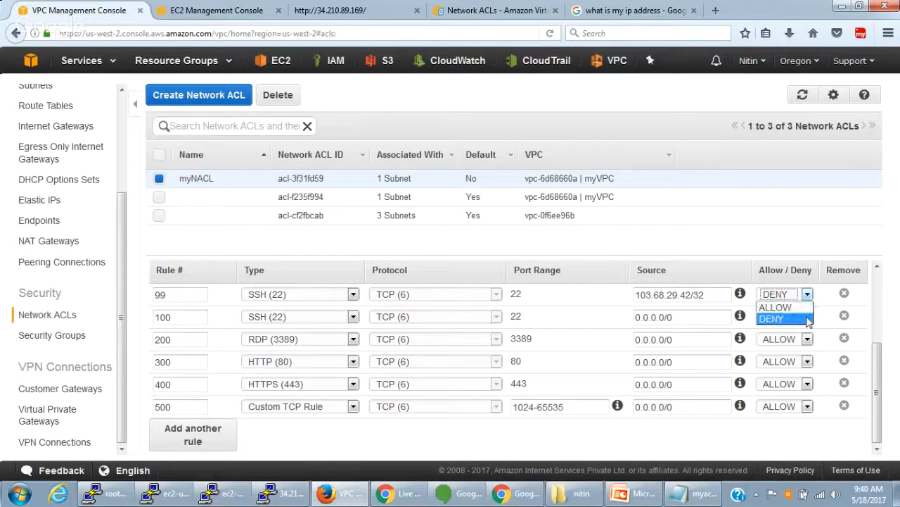
{"action": "left_click", "coordinate": [712, 322]}
{"action": "left_click", "coordinate": [789, 318]}
{"action": "left_click", "coordinate": [775, 332]}
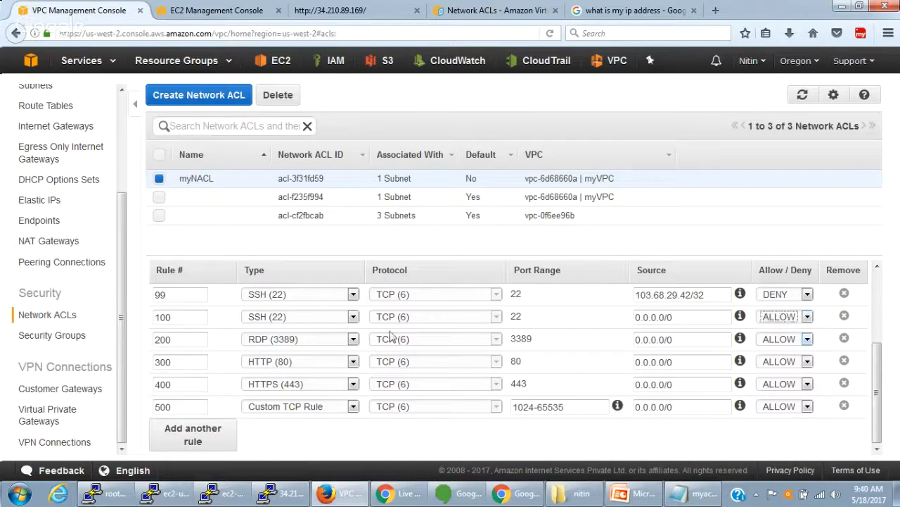
- Renumber the SSH DENY rule for 103.68.29.42/32 as 101, save the inbound rules and check the entry
{"action": "left_click_drag", "start_coordinate": [177, 298], "coordinate": [124, 298]}
{"action": "type", "text": "101"}
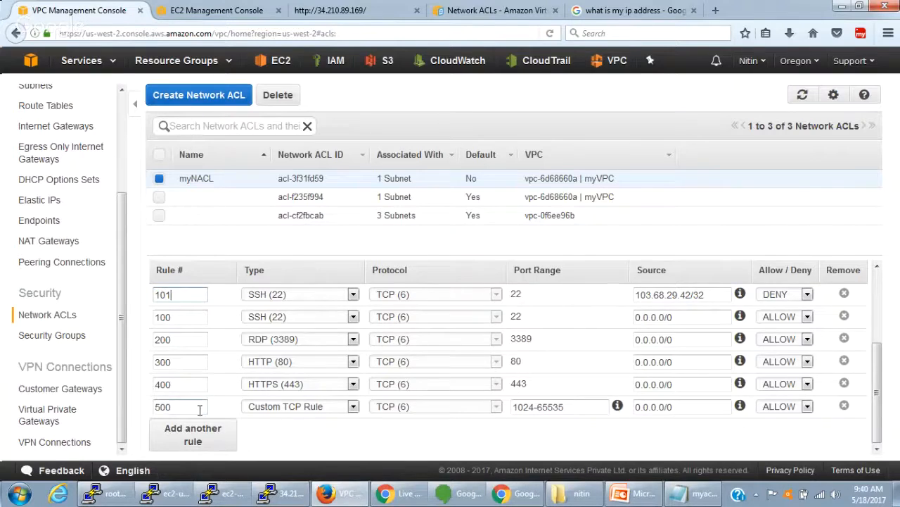
{"action": "scroll", "coordinate": [200, 411], "scroll_direction": "up", "scroll_amount": 3}
{"action": "left_click", "coordinate": [223, 345]}
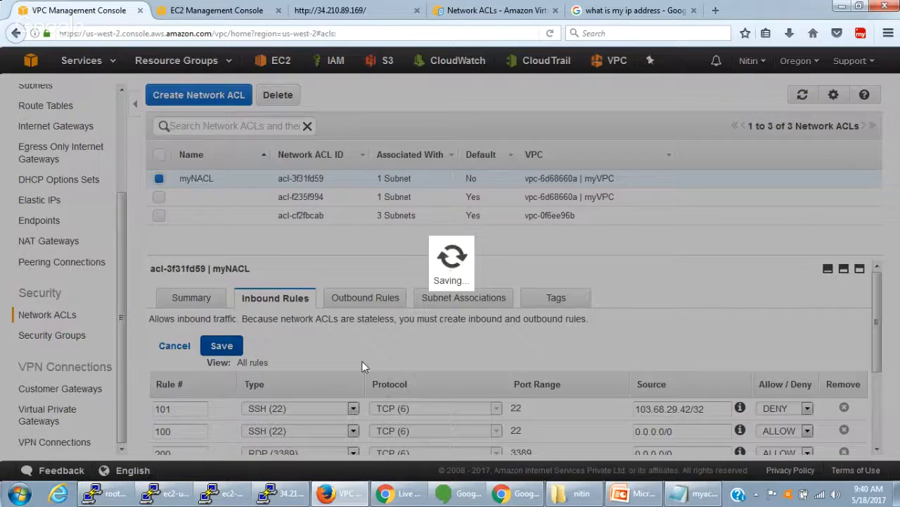
{"action": "scroll", "coordinate": [364, 366], "scroll_direction": "down", "scroll_amount": 2}
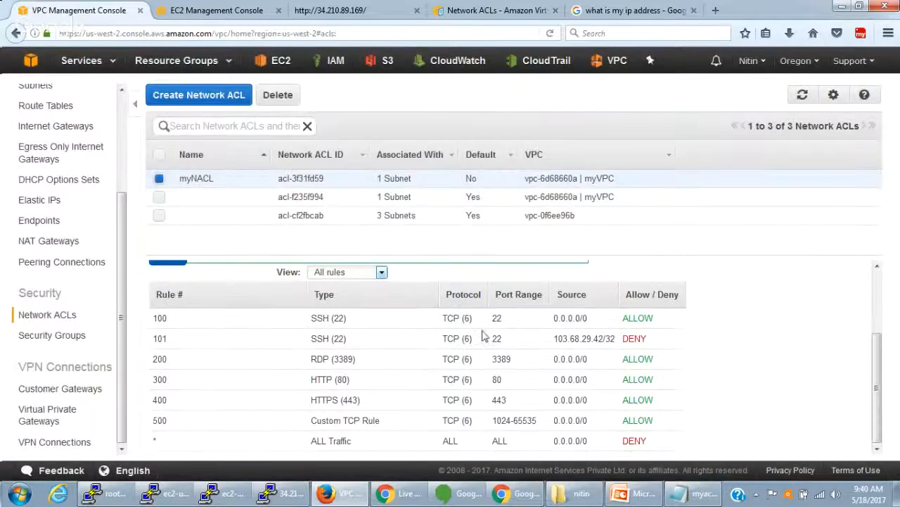
{"action": "double_click", "coordinate": [496, 338]}
{"action": "left_click_drag", "start_coordinate": [563, 339], "coordinate": [656, 347]}
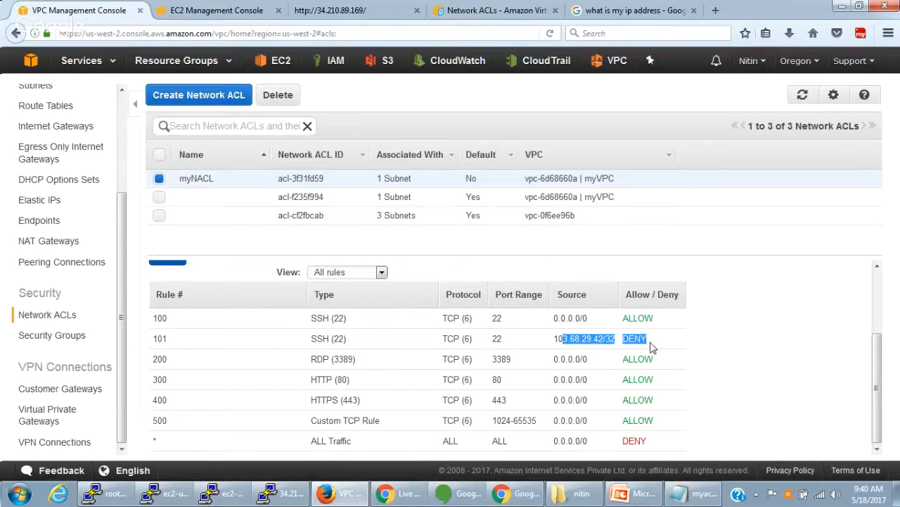
- Switch to the PuTTY window for 34.210.89.169, dismiss the error and restart the SSH session
{"action": "left_click", "coordinate": [271, 492]}
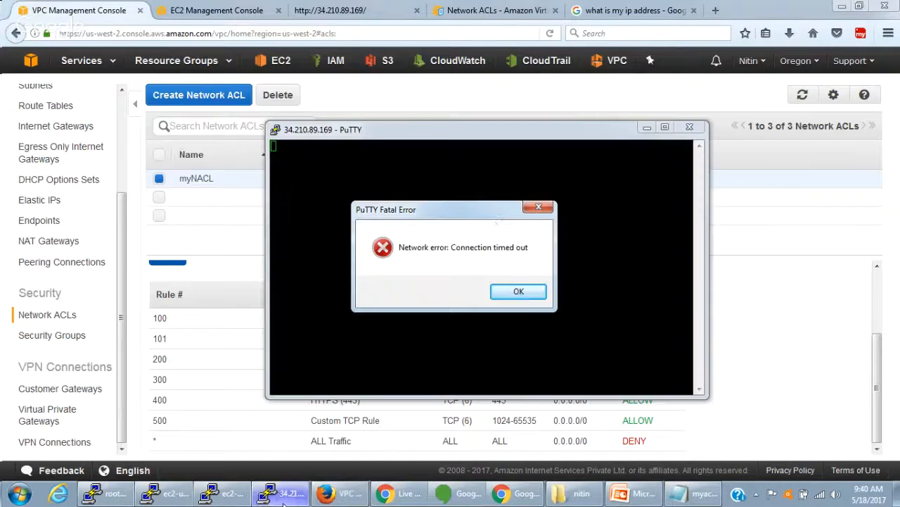
{"action": "left_click", "coordinate": [519, 290]}
{"action": "right_click", "coordinate": [477, 141]}
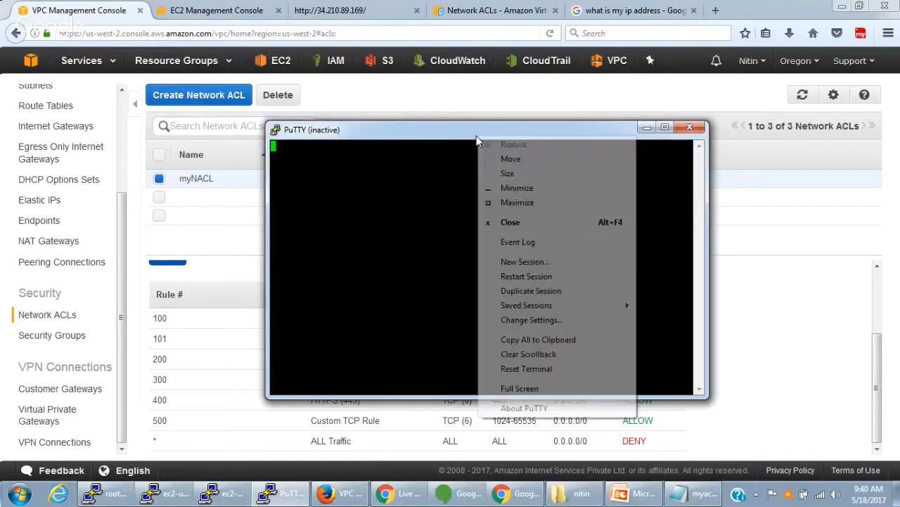
{"action": "left_click", "coordinate": [509, 275]}
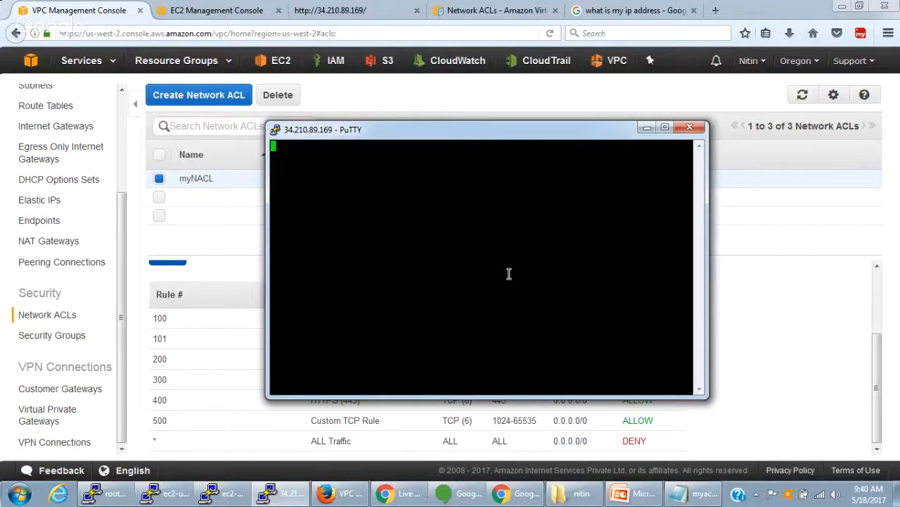
- Examine myNACL's inbound rules in the VPC console, comparing the order, source and action of SSH rules 100 and 101
{"action": "left_click", "coordinate": [801, 305]}
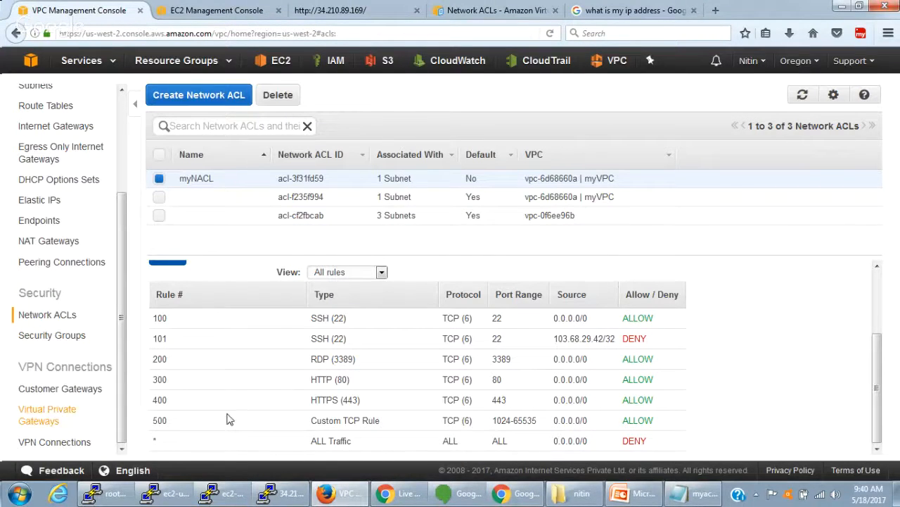
{"action": "mouse_move", "coordinate": [557, 338]}
{"action": "left_mouse_down"}
{"action": "mouse_move", "coordinate": [604, 338]}
{"action": "mouse_move", "coordinate": [555, 340]}
{"action": "left_mouse_up"}
{"action": "left_click", "coordinate": [614, 340]}
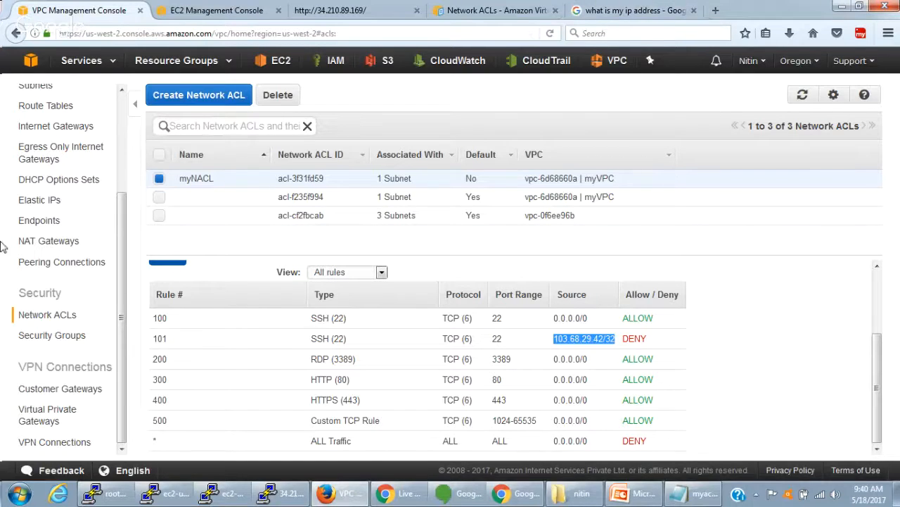
{"action": "left_click", "coordinate": [734, 330]}
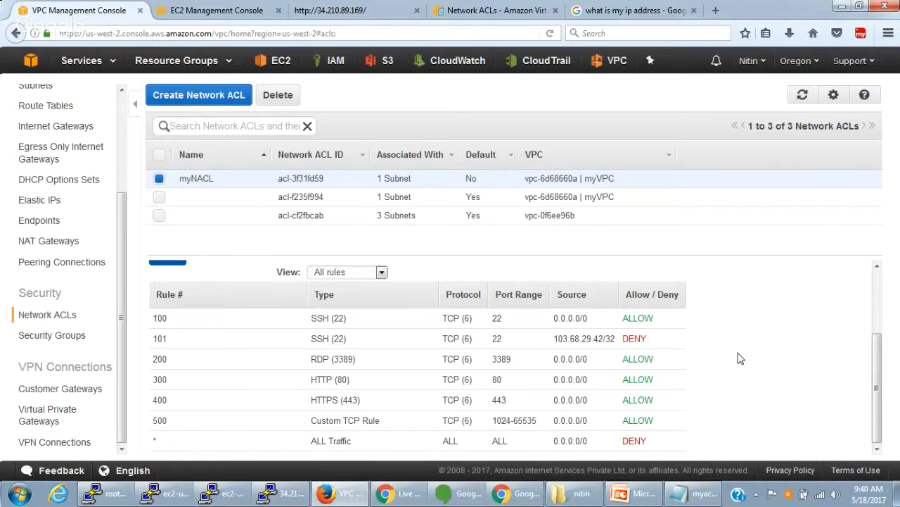
{"action": "scroll", "coordinate": [458, 357], "scroll_direction": "up", "scroll_amount": 1}
{"action": "scroll", "coordinate": [458, 357], "scroll_direction": "down", "scroll_amount": 1}
{"action": "double_click", "coordinate": [636, 339]}
{"action": "left_click", "coordinate": [642, 317]}
{"action": "double_click", "coordinate": [642, 318]}
{"action": "left_click", "coordinate": [643, 338]}
{"action": "double_click", "coordinate": [643, 339]}
{"action": "left_click_drag", "start_coordinate": [149, 318], "coordinate": [697, 347]}
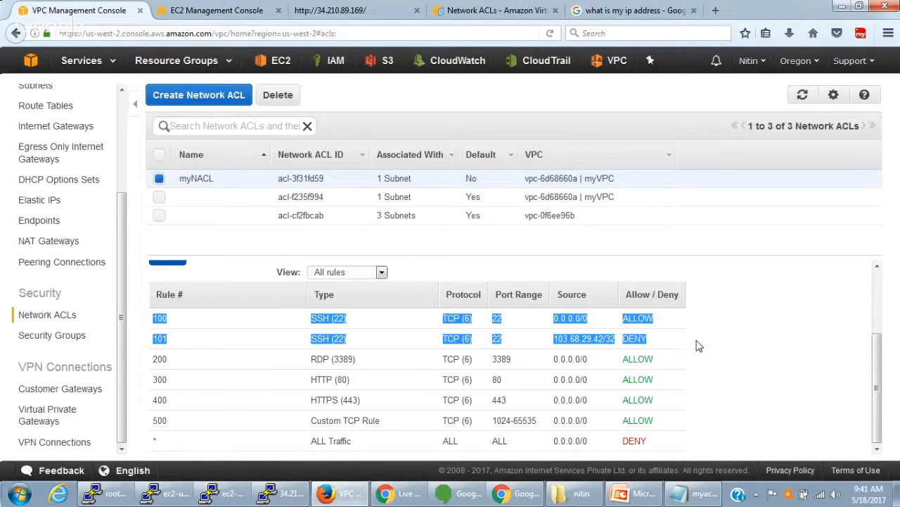
{"action": "scroll", "coordinate": [693, 373], "scroll_direction": "up", "scroll_amount": 2}
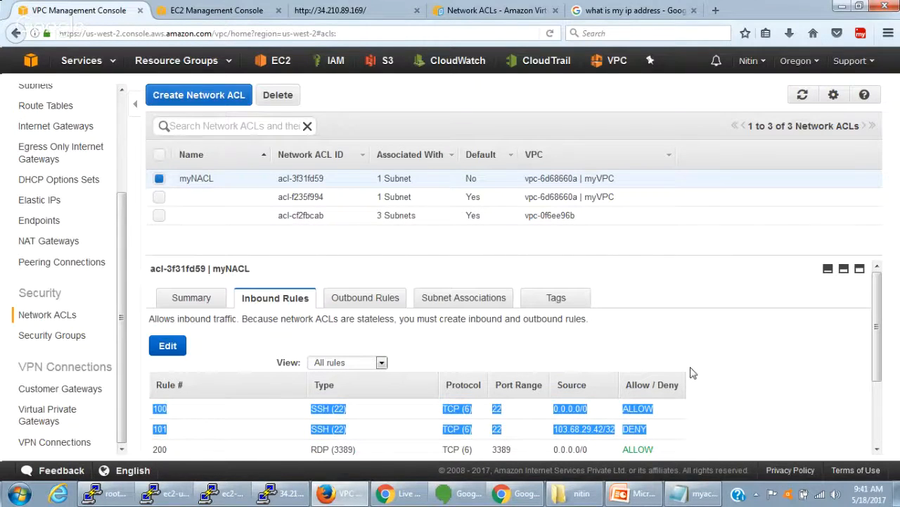
{"action": "scroll", "coordinate": [692, 376], "scroll_direction": "down", "scroll_amount": 1}
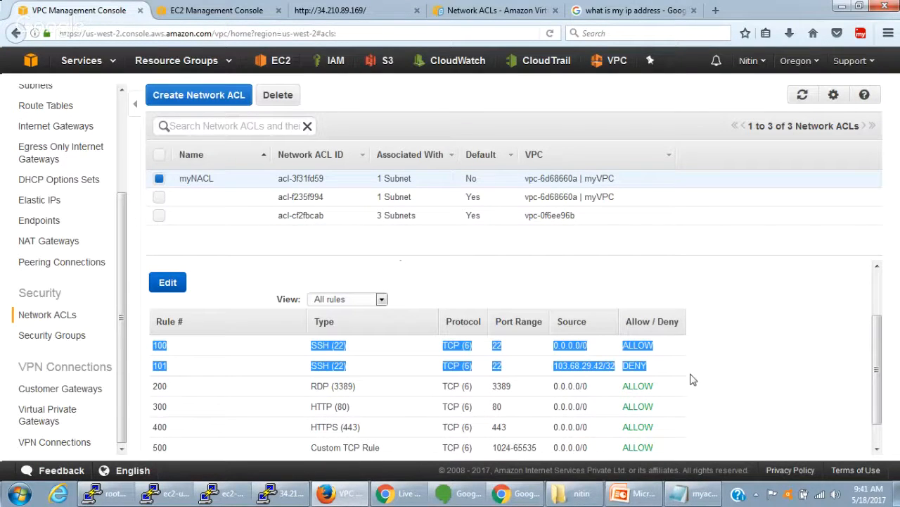
{"action": "scroll", "coordinate": [581, 392], "scroll_direction": "down", "scroll_amount": 1}
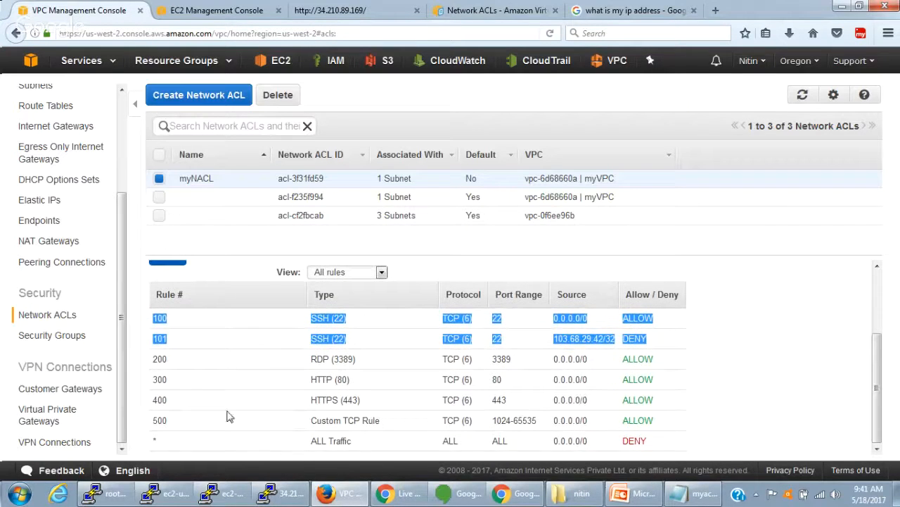
- Edit myNACL's inbound rules and renumber SSH DENY rule 101 as 99
{"action": "scroll", "coordinate": [220, 369], "scroll_direction": "up", "scroll_amount": 1}
{"action": "scroll", "coordinate": [219, 367], "scroll_direction": "up", "scroll_amount": 1}
{"action": "left_click", "coordinate": [169, 349]}
{"action": "scroll", "coordinate": [472, 422], "scroll_direction": "down", "scroll_amount": 2}
{"action": "scroll", "coordinate": [199, 408], "scroll_direction": "up", "scroll_amount": 2}
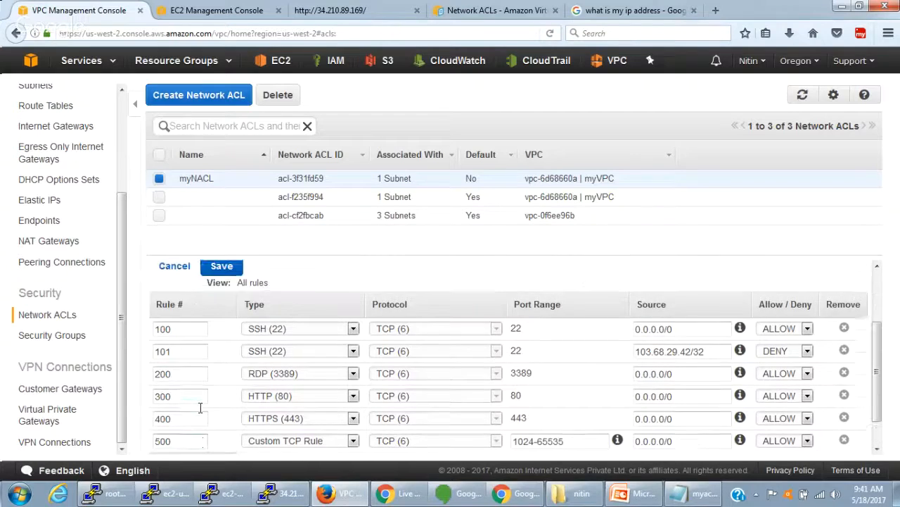
{"action": "left_click_drag", "start_coordinate": [181, 430], "coordinate": [129, 430]}
{"action": "type", "text": "99"}
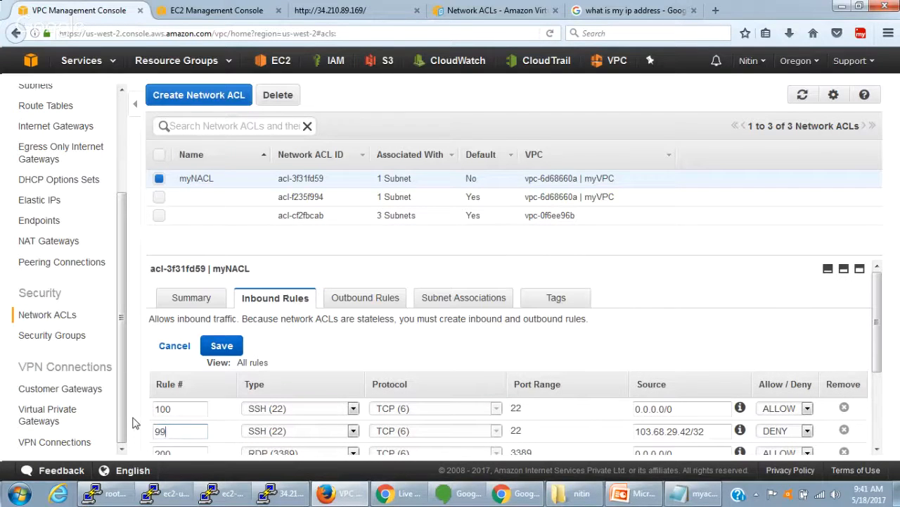
- Try to save SSH rule 99 with the source 103.68.29.42, without a prefix length
{"action": "left_click", "coordinate": [713, 430]}
{"action": "key", "text": "BackSpace"}
{"action": "key", "text": "BackSpace"}
{"action": "key", "text": "BackSpace"}
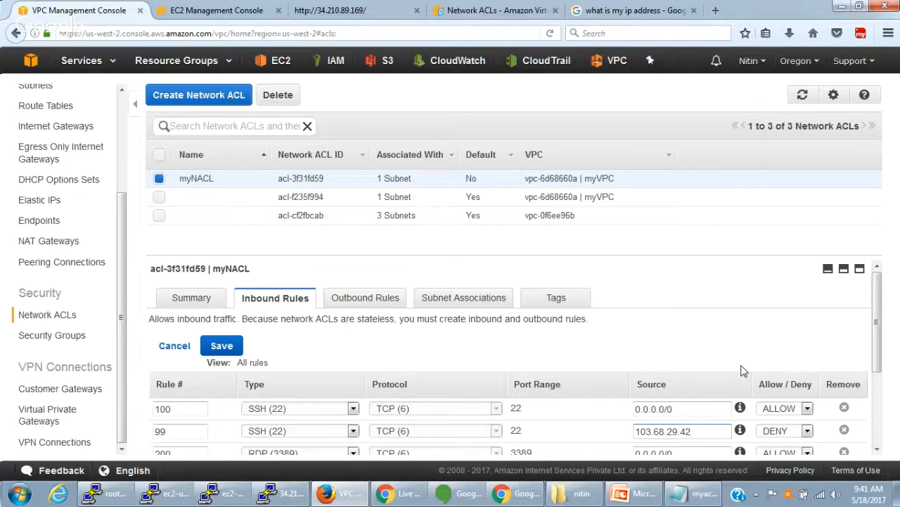
{"action": "scroll", "coordinate": [742, 371], "scroll_direction": "down", "scroll_amount": 3}
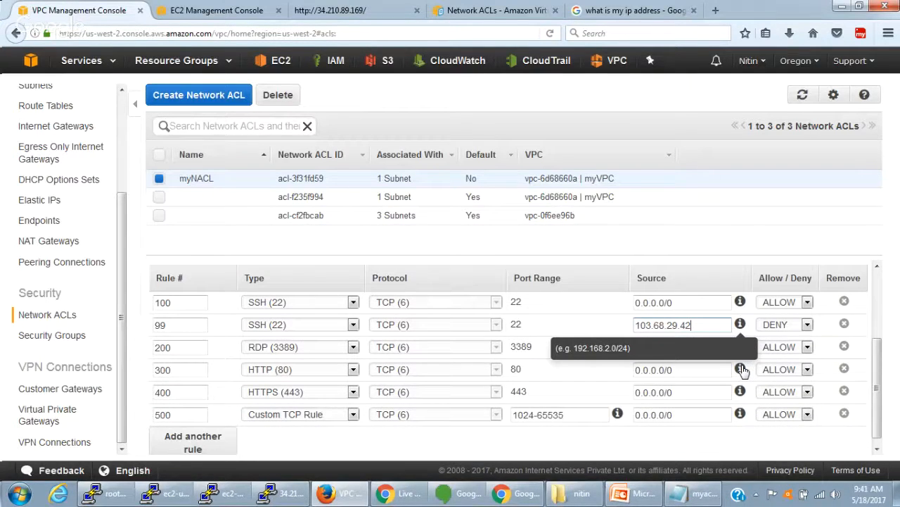
{"action": "scroll", "coordinate": [522, 396], "scroll_direction": "up", "scroll_amount": 3}
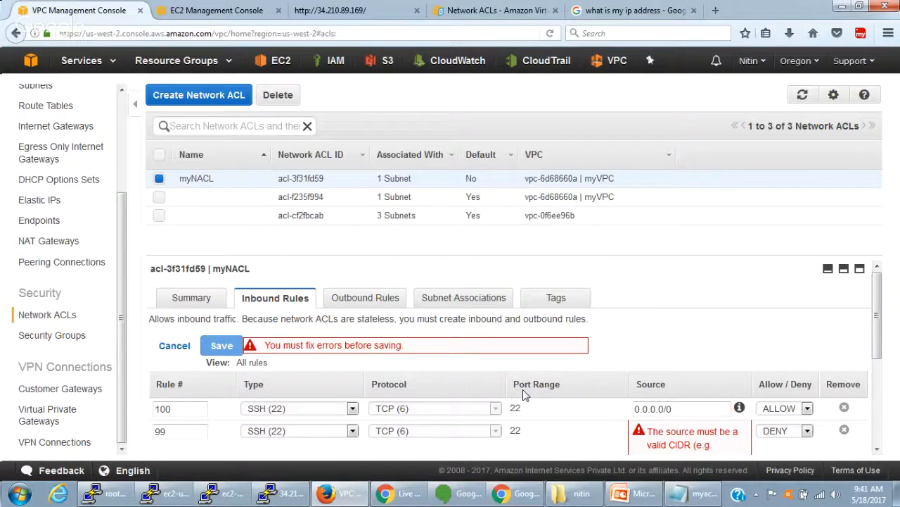
{"action": "scroll", "coordinate": [523, 396], "scroll_direction": "down", "scroll_amount": 2}
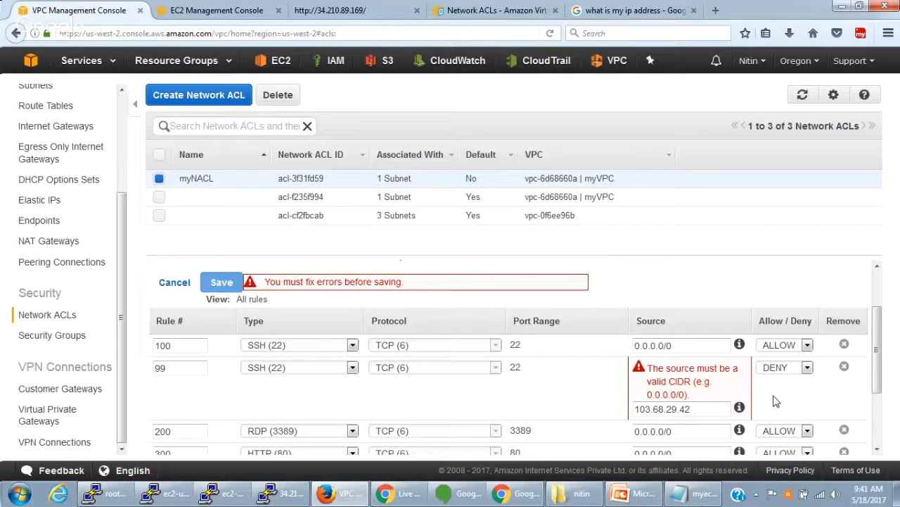
{"action": "left_click", "coordinate": [714, 409]}
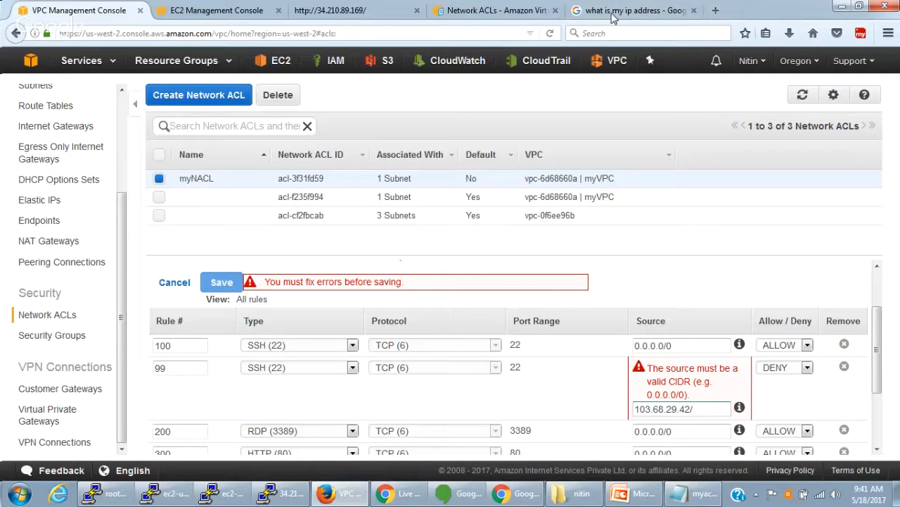
- Search Google again for "what is my ip address" and copy the public IP address shown
{"action": "left_click", "coordinate": [583, 19]}
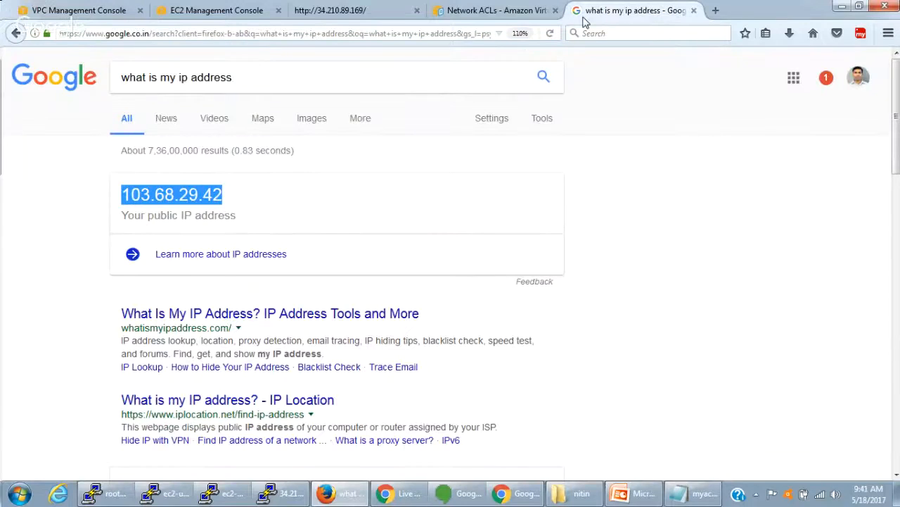
{"action": "left_click", "coordinate": [398, 31]}
{"action": "type", "text": "what i"}
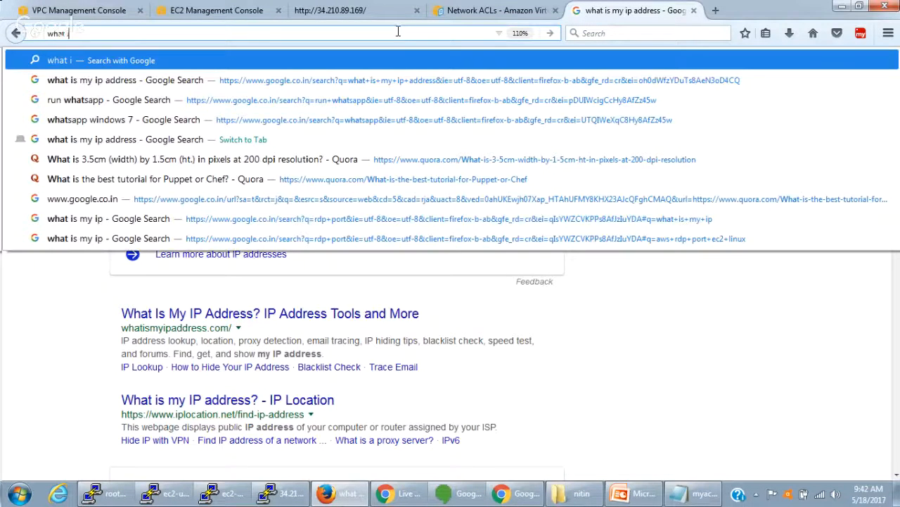
{"action": "type", "text": "s my ip a"}
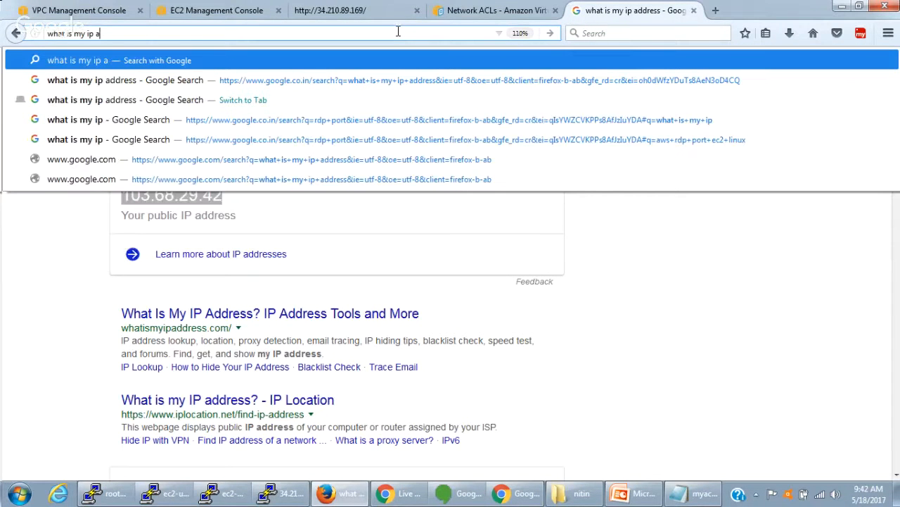
{"action": "type", "text": "ddress"}
{"action": "key", "text": "Return"}
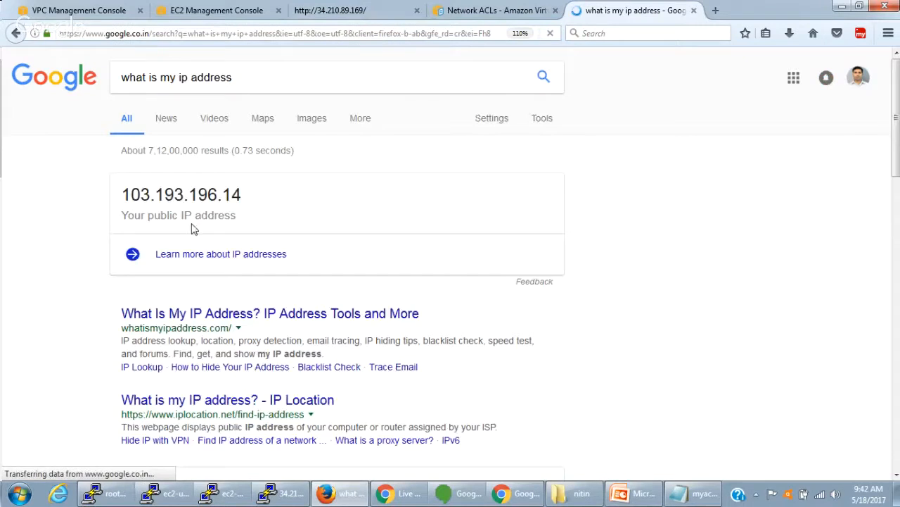
{"action": "left_click_drag", "start_coordinate": [119, 200], "coordinate": [253, 197]}
{"action": "key", "text": "ctrl+c"}
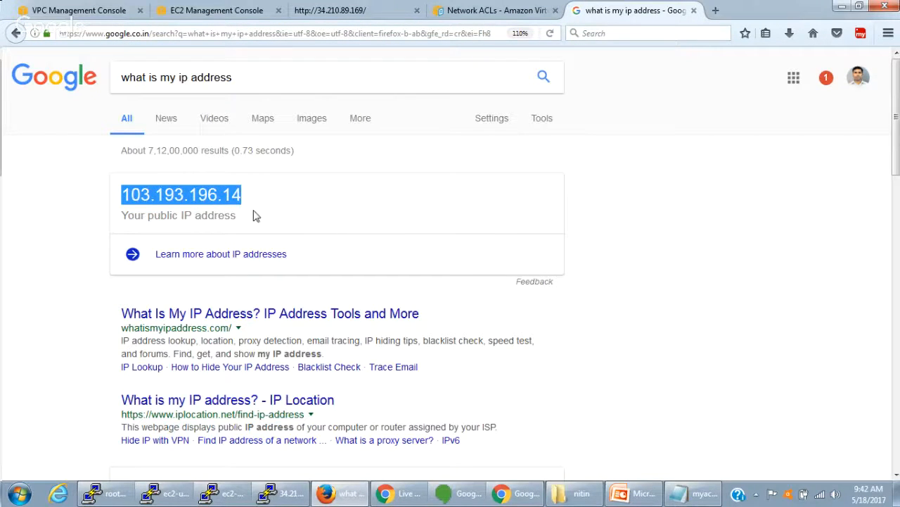
- Replace the source of SSH DENY rule 99 in myNACL with 103.193.196.14/32
{"action": "left_click", "coordinate": [75, 11]}
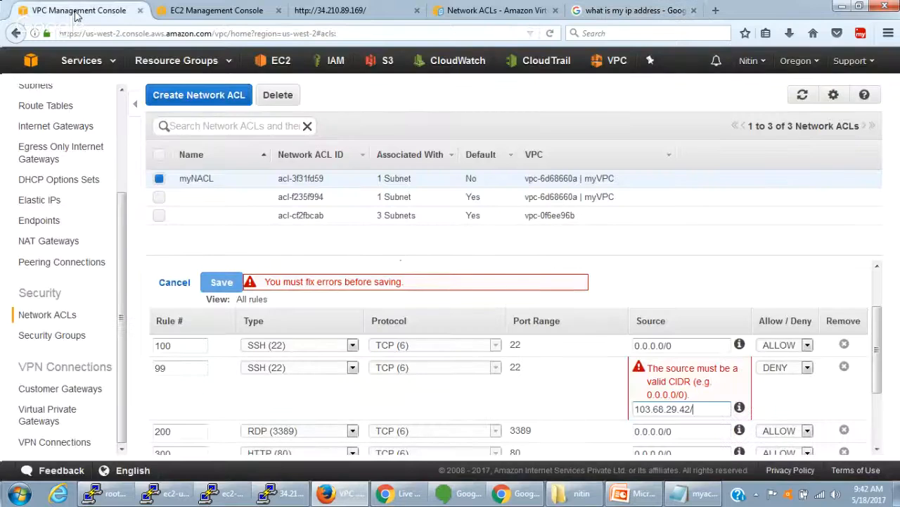
{"action": "left_click_drag", "start_coordinate": [693, 409], "coordinate": [629, 408]}
{"action": "key", "text": "ctrl+v"}
{"action": "type", "text": "/32"}
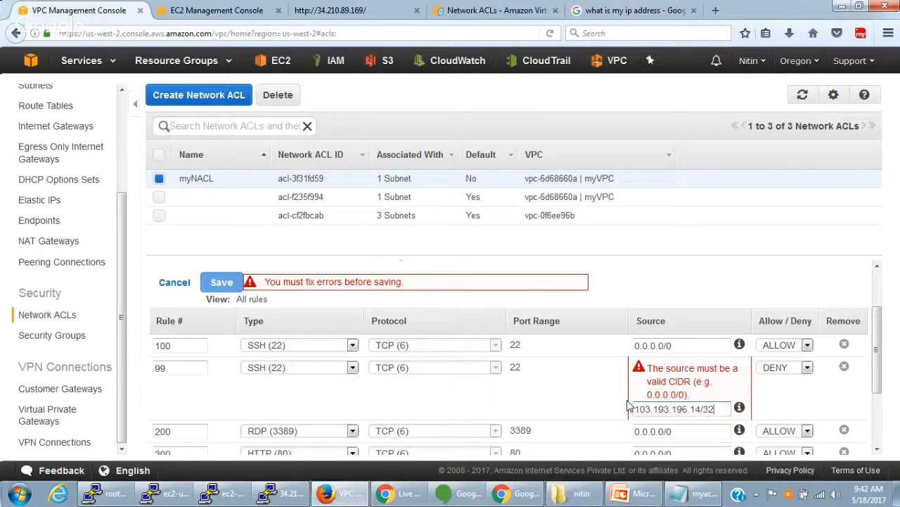
- Save myNACL's inbound rules with the corrected source CIDR on SSH DENY rule 99
{"action": "left_click", "coordinate": [710, 275]}
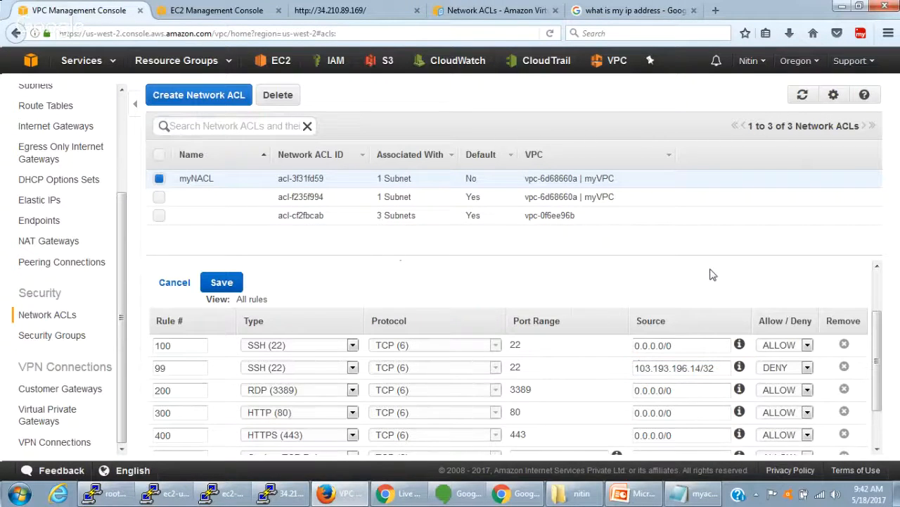
{"action": "scroll", "coordinate": [321, 372], "scroll_direction": "down", "scroll_amount": 3}
{"action": "scroll", "coordinate": [261, 350], "scroll_direction": "up", "scroll_amount": 5}
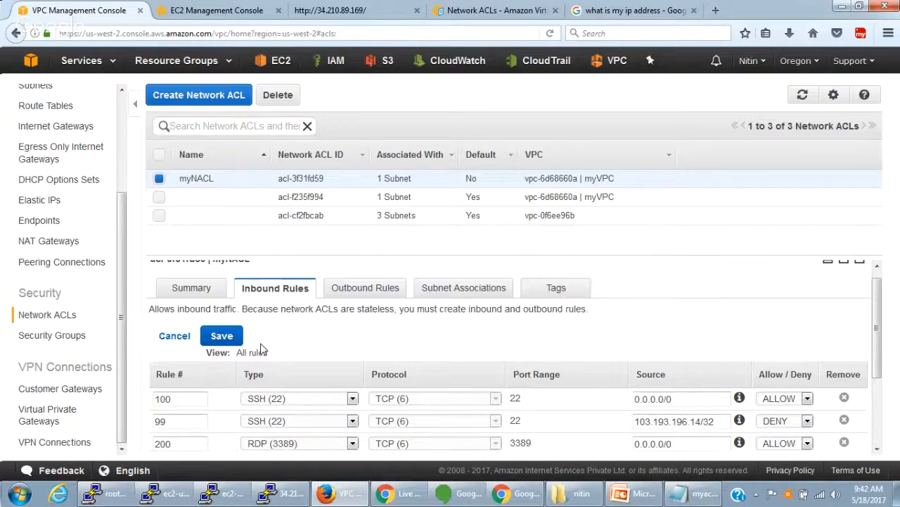
{"action": "left_click", "coordinate": [228, 341]}
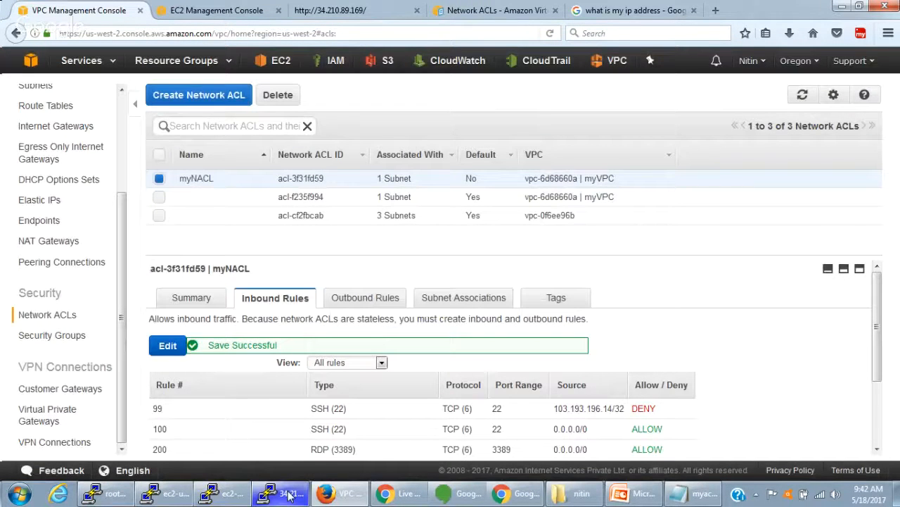
- Switch to PuTTY, open a new SSH session to 34.210.89.169 to test access, close the disconnected session and minimize the new one
{"action": "left_click", "coordinate": [288, 495]}
{"action": "right_click", "coordinate": [354, 128]}
{"action": "left_click", "coordinate": [415, 288]}
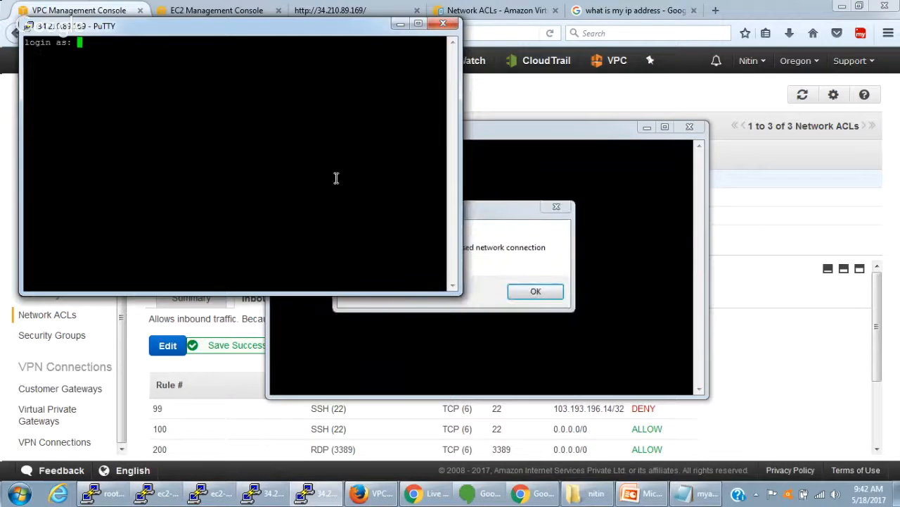
{"action": "left_click", "coordinate": [536, 291]}
{"action": "left_click", "coordinate": [689, 127]}
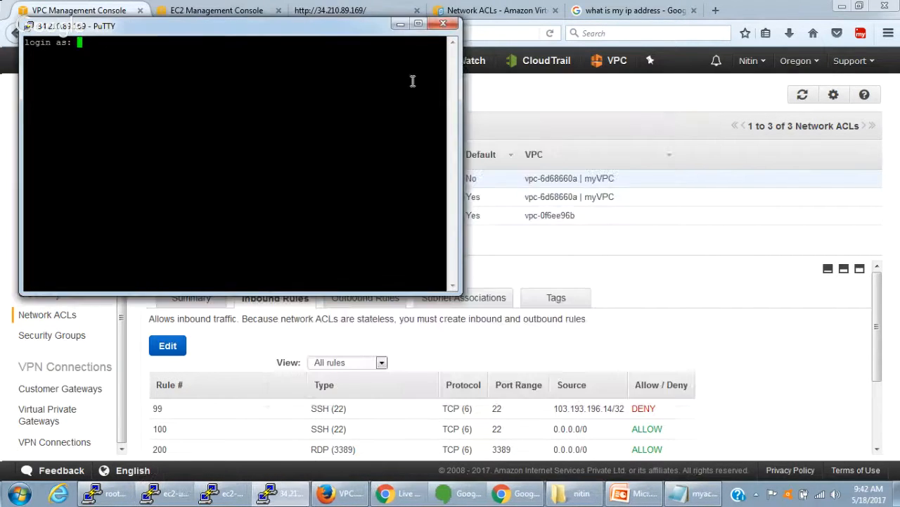
{"action": "left_click", "coordinate": [398, 25]}
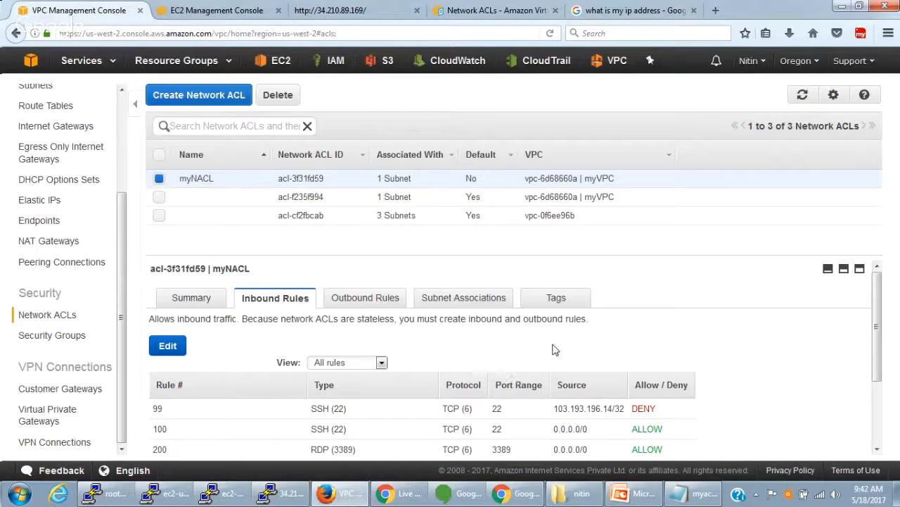
- Compare the public IP address on the Google results page with the source of SSH DENY rule 99 in myNACL
{"action": "left_click", "coordinate": [617, 14]}
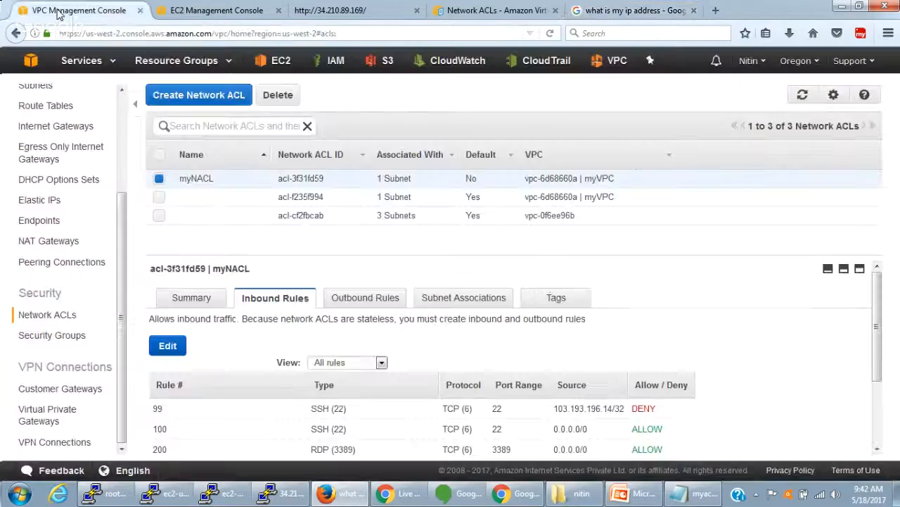
{"action": "left_click", "coordinate": [60, 12]}
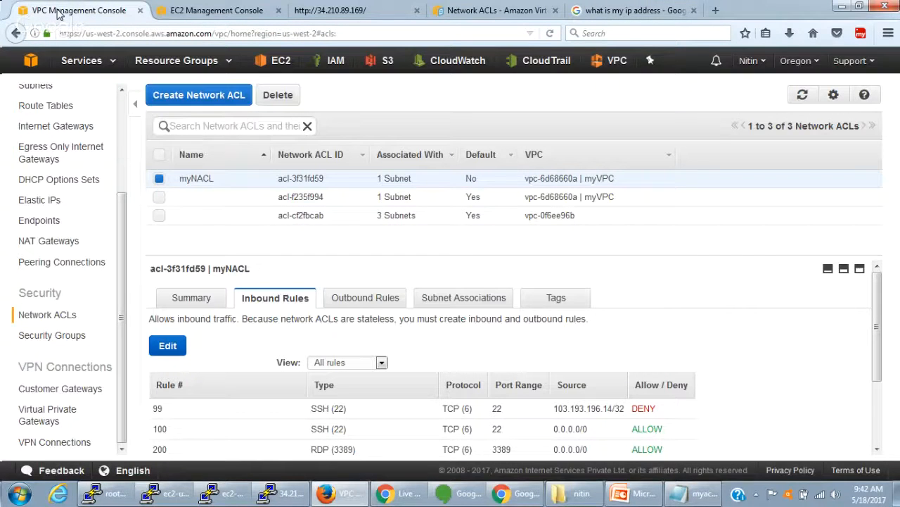
{"action": "left_click", "coordinate": [617, 12]}
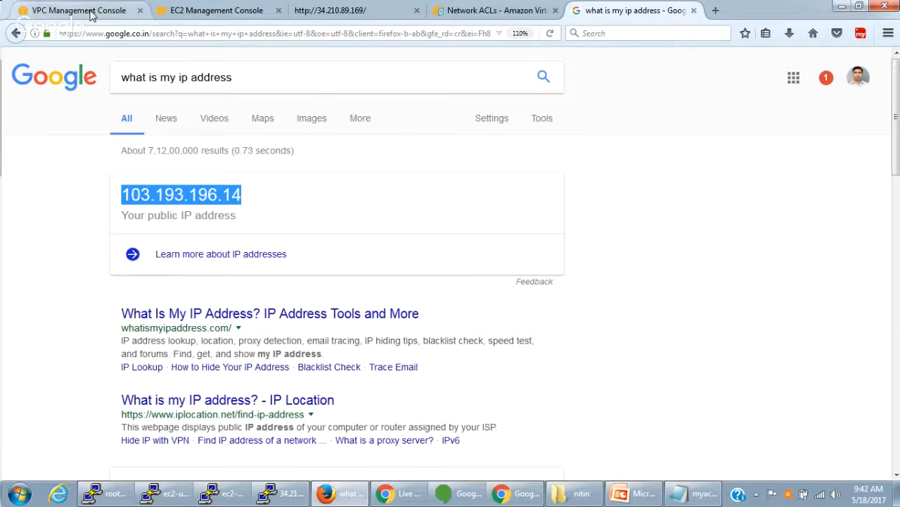
{"action": "left_click", "coordinate": [63, 11]}
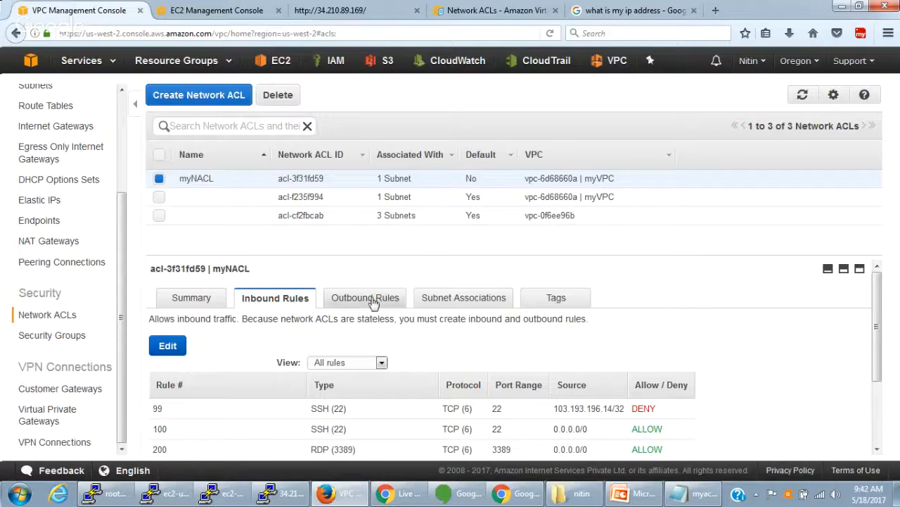
{"action": "scroll", "coordinate": [420, 380], "scroll_direction": "down", "scroll_amount": 3}
{"action": "left_click_drag", "start_coordinate": [554, 318], "coordinate": [606, 320]}
{"action": "scroll", "coordinate": [246, 384], "scroll_direction": "up", "scroll_amount": 3}
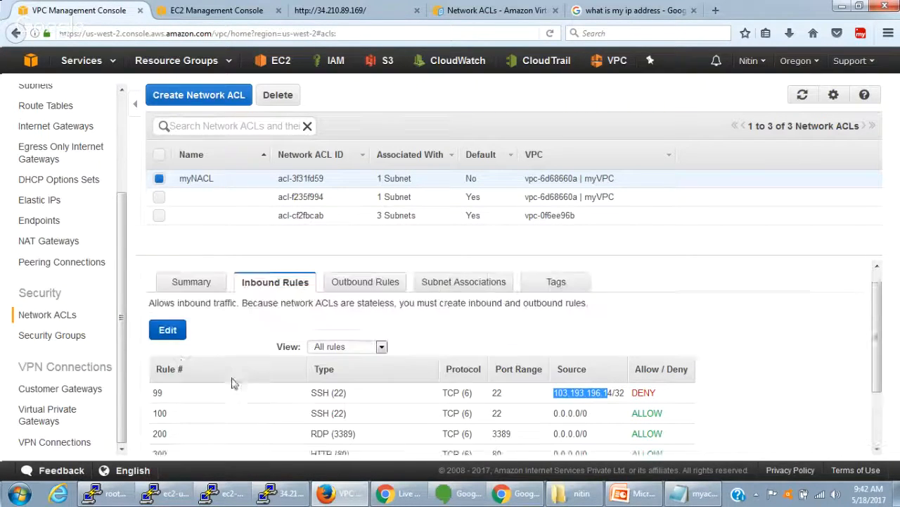
- Change the type of DENY rule 99 in myNACL's inbound rules to HTTP (80) and save the rules
{"action": "left_click", "coordinate": [168, 343]}
{"action": "scroll", "coordinate": [296, 388], "scroll_direction": "down", "scroll_amount": 3}
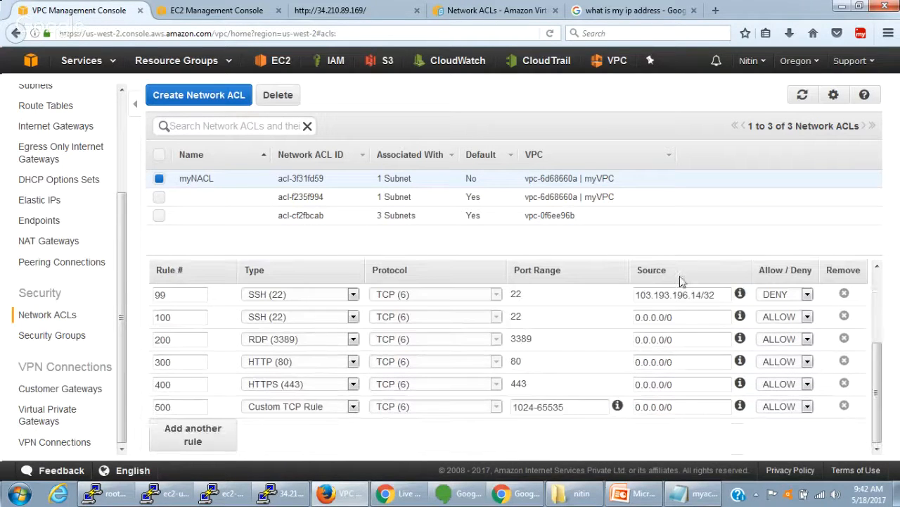
{"action": "left_click", "coordinate": [285, 301]}
{"action": "left_click", "coordinate": [285, 301]}
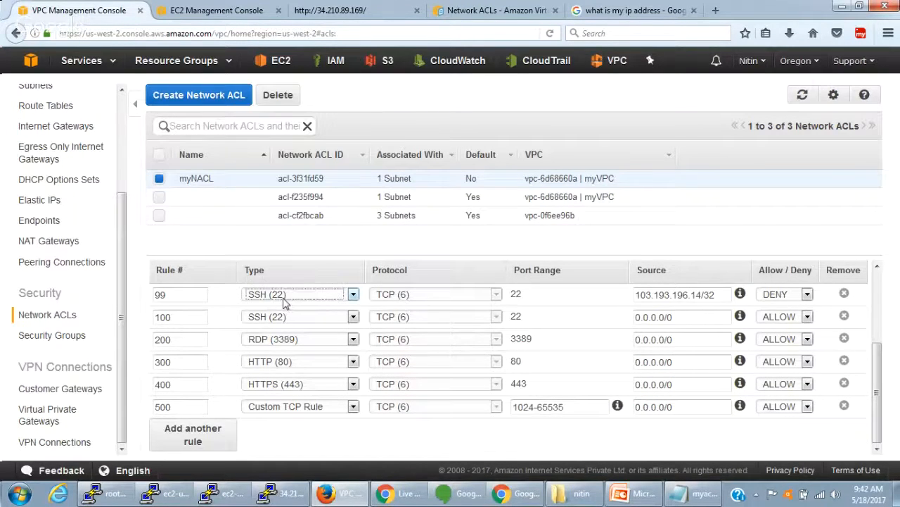
{"action": "key", "text": "h"}
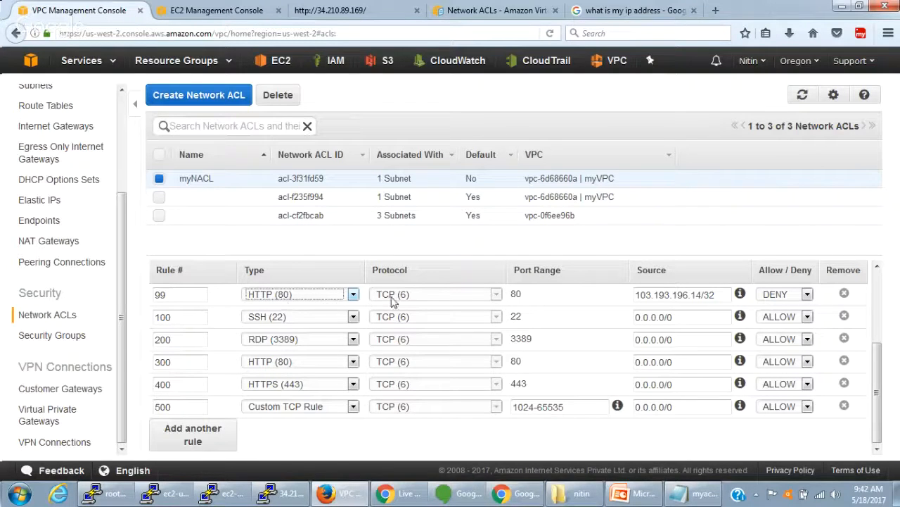
{"action": "left_click_drag", "start_coordinate": [718, 295], "coordinate": [628, 296]}
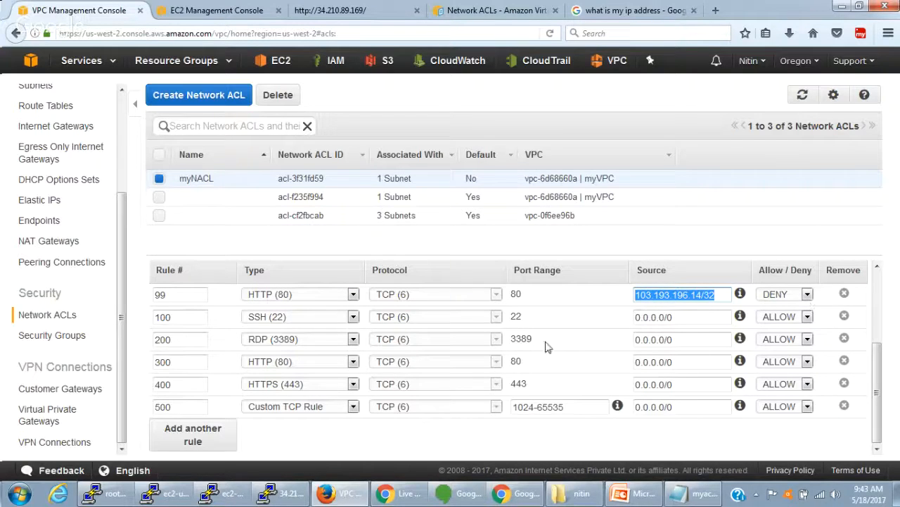
{"action": "scroll", "coordinate": [229, 361], "scroll_direction": "up", "scroll_amount": 3}
{"action": "left_click", "coordinate": [227, 354]}
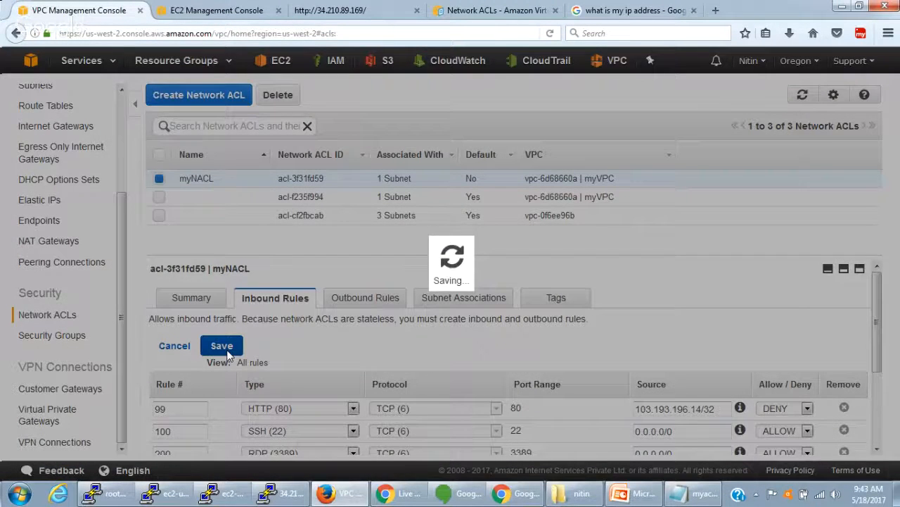
- Reload the web server page at 34.210.89.169 twice to test HTTP access
{"action": "left_click", "coordinate": [365, 17]}
{"action": "left_click", "coordinate": [370, 32]}
{"action": "key", "text": "Return"}
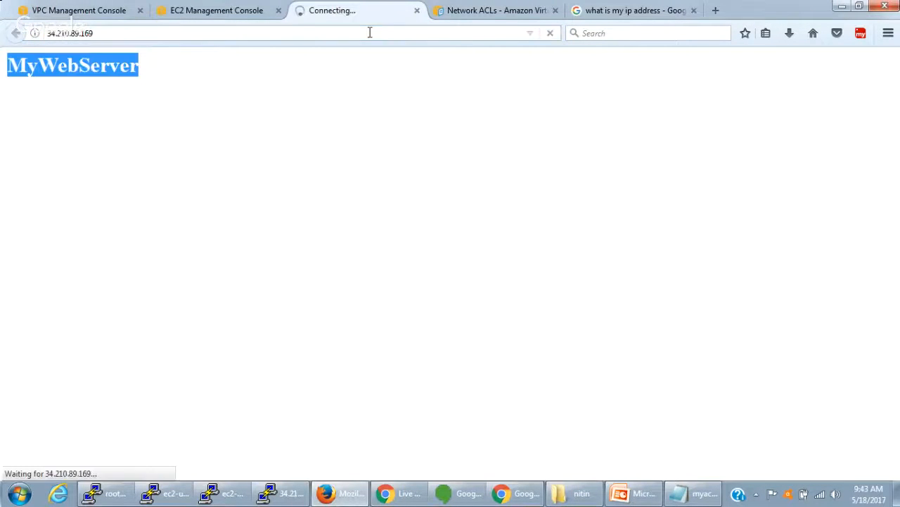
{"action": "left_click", "coordinate": [371, 32]}
{"action": "key", "text": "Return"}
- Check the public IP address on Google against the source, port and action of HTTP DENY rule 99 in myNACL
{"action": "left_click", "coordinate": [653, 11]}
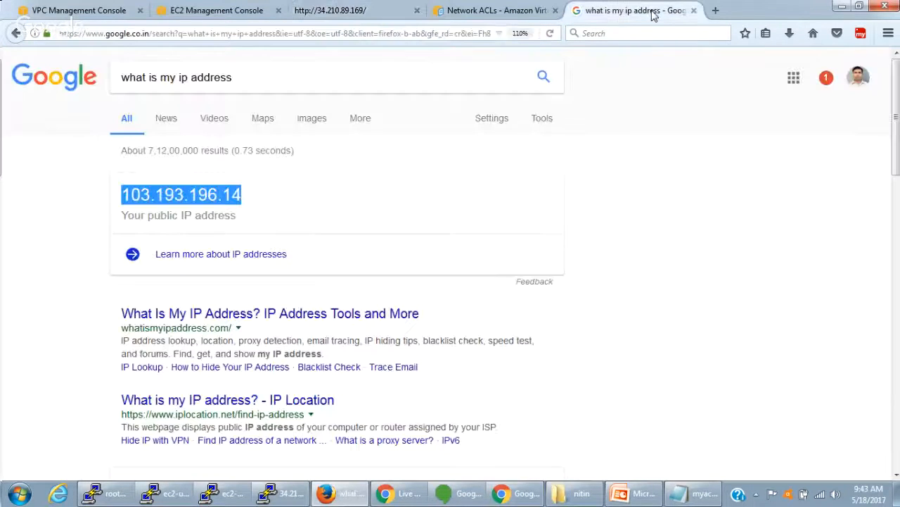
{"action": "left_click", "coordinate": [86, 13]}
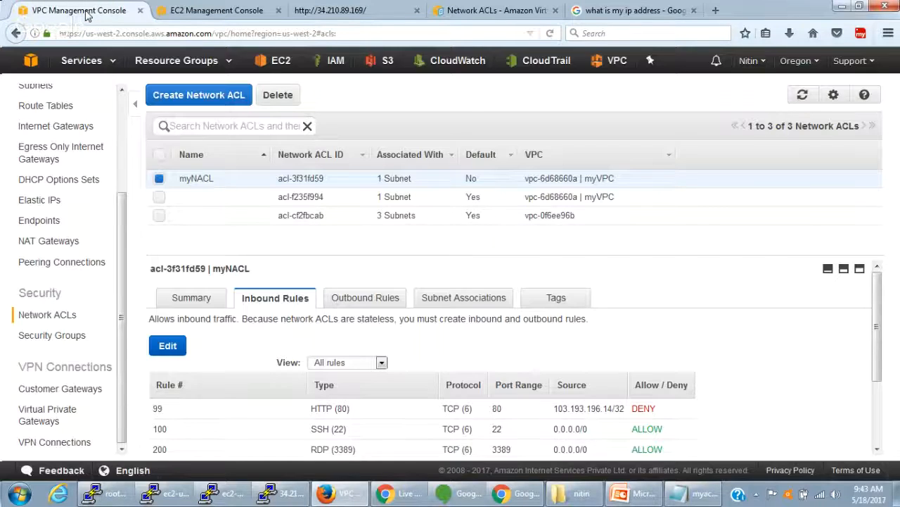
{"action": "scroll", "coordinate": [637, 331], "scroll_direction": "down", "scroll_amount": 3}
{"action": "double_click", "coordinate": [633, 317]}
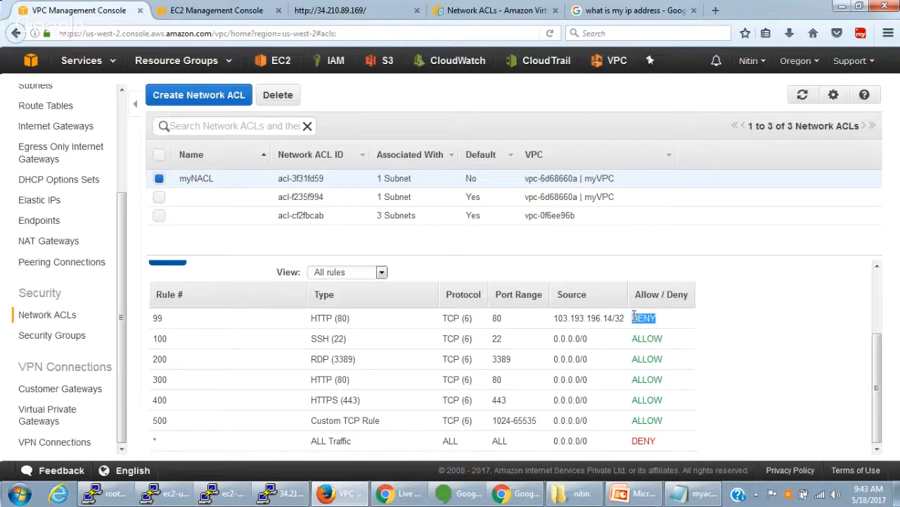
{"action": "left_click_drag", "start_coordinate": [554, 318], "coordinate": [621, 317]}
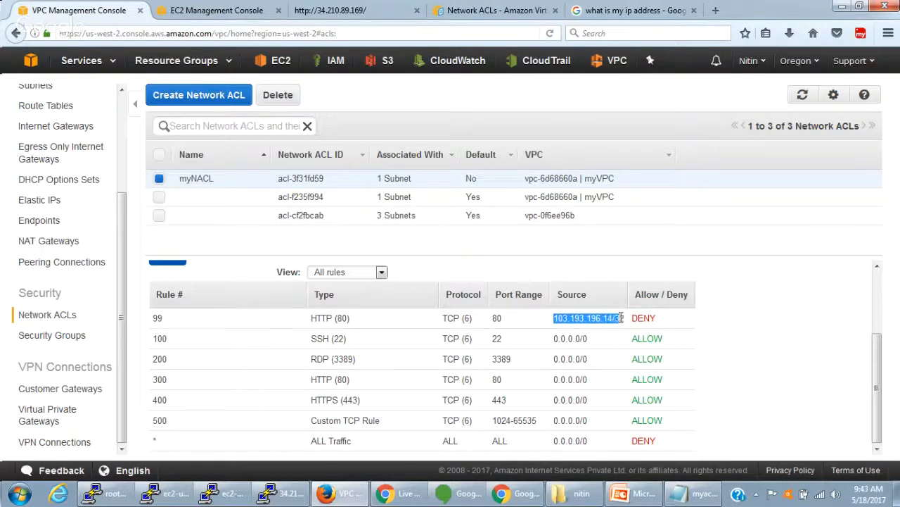
{"action": "left_click", "coordinate": [493, 318]}
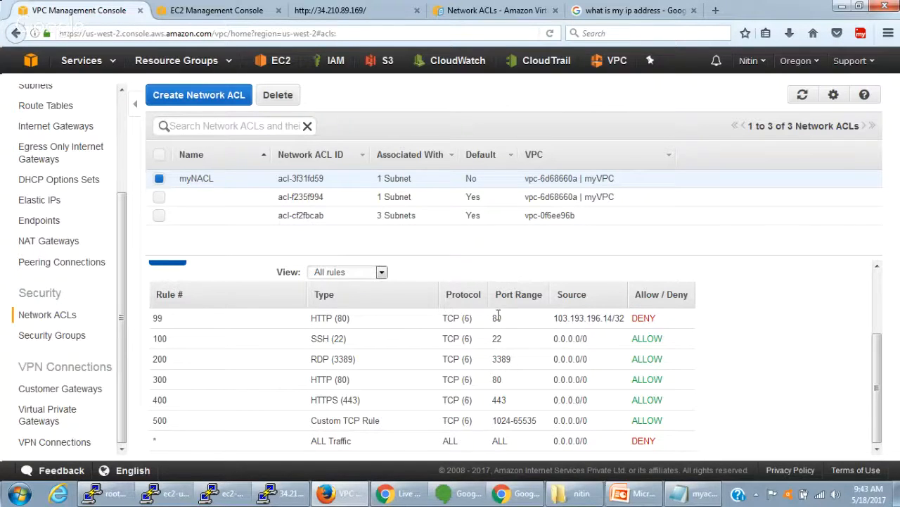
- Review the order and actions of myNACL's inbound rules, and look over its outbound rules
{"action": "left_click_drag", "start_coordinate": [630, 342], "coordinate": [671, 345]}
{"action": "left_click_drag", "start_coordinate": [153, 316], "coordinate": [671, 434]}
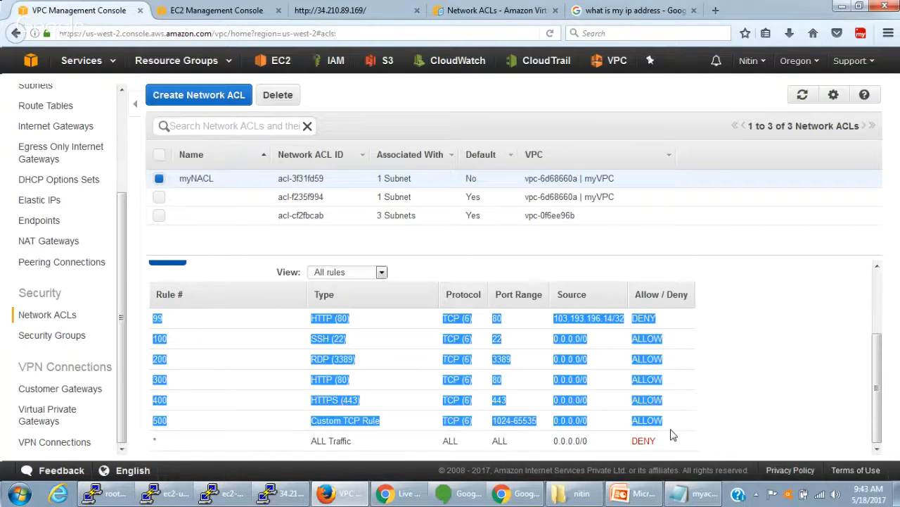
{"action": "scroll", "coordinate": [668, 433], "scroll_direction": "up", "scroll_amount": 2}
{"action": "scroll", "coordinate": [664, 431], "scroll_direction": "down", "scroll_amount": 2}
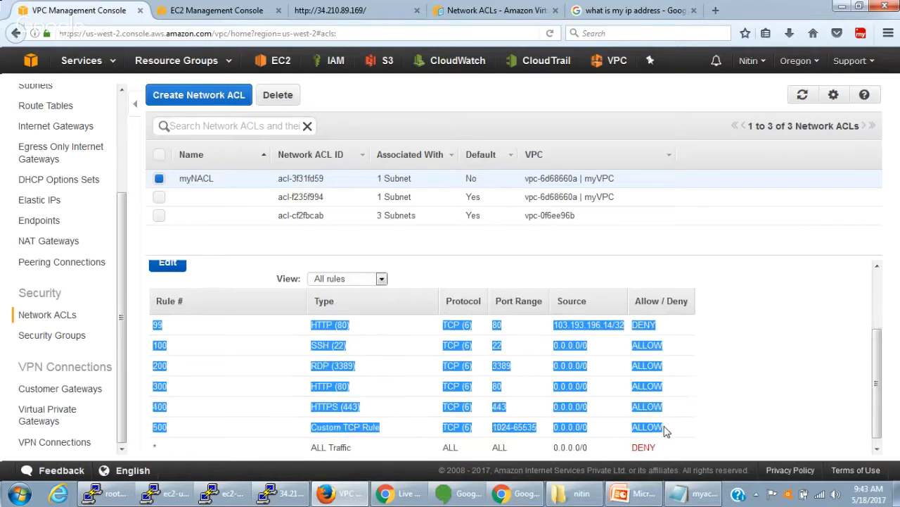
{"action": "scroll", "coordinate": [695, 388], "scroll_direction": "up", "scroll_amount": 2}
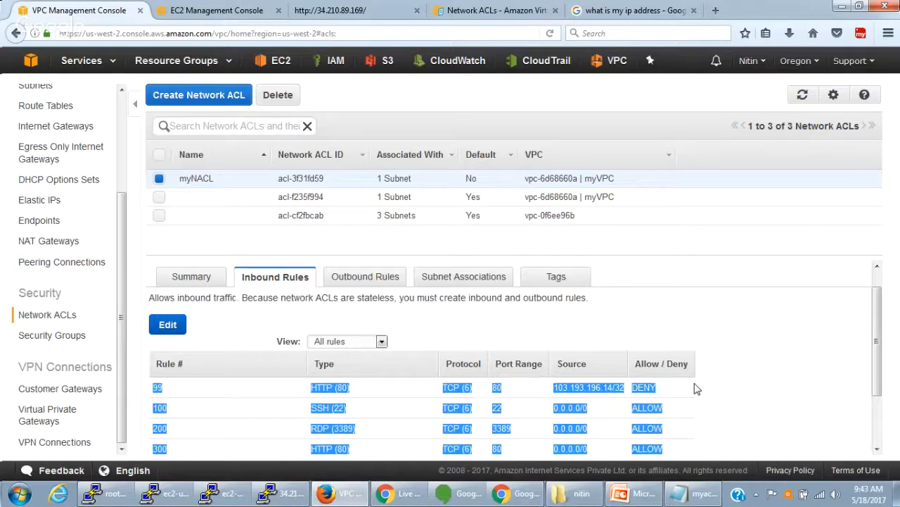
{"action": "left_click", "coordinate": [373, 280]}
{"action": "scroll", "coordinate": [377, 308], "scroll_direction": "down", "scroll_amount": 2}
{"action": "scroll", "coordinate": [296, 306], "scroll_direction": "up", "scroll_amount": 2}
{"action": "left_click", "coordinate": [270, 308]}
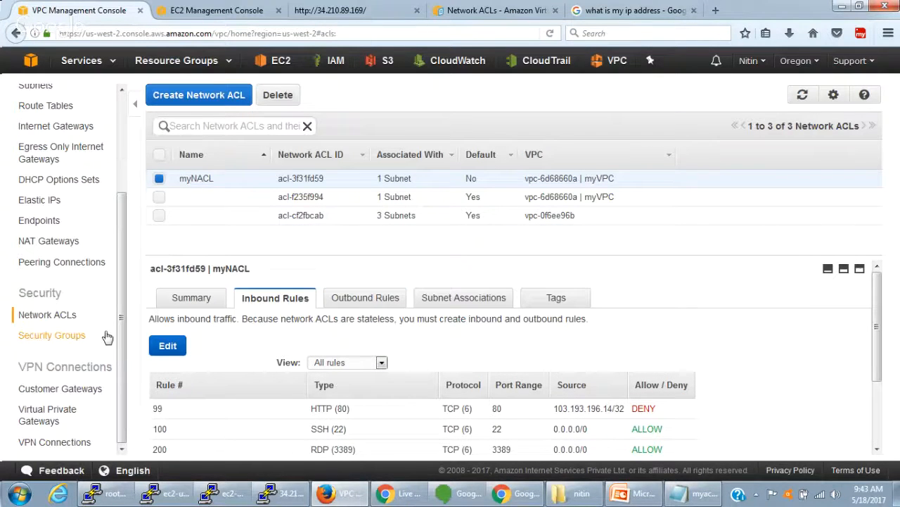
- Look through the VPC, subnet and route table lists, and clear the selection of route table rtb-49f3742f
{"action": "scroll", "coordinate": [112, 312], "scroll_direction": "up", "scroll_amount": 3}
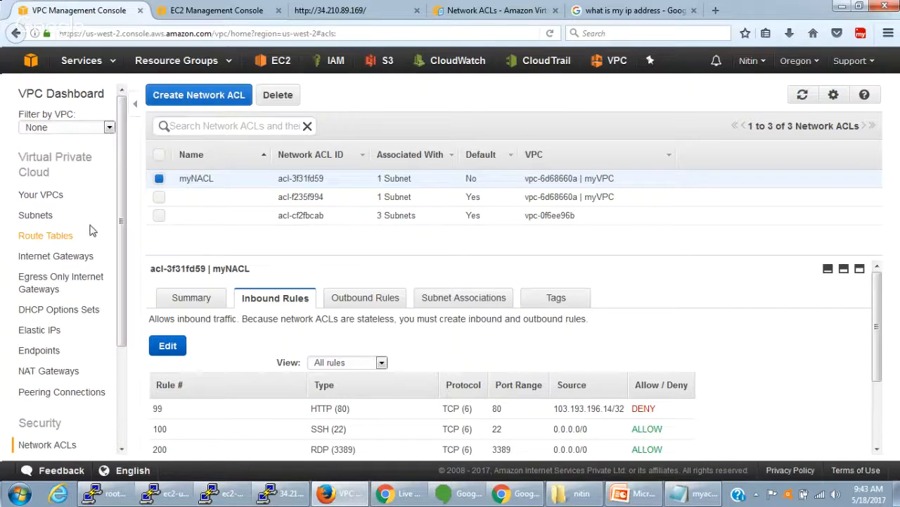
{"action": "left_click", "coordinate": [55, 199]}
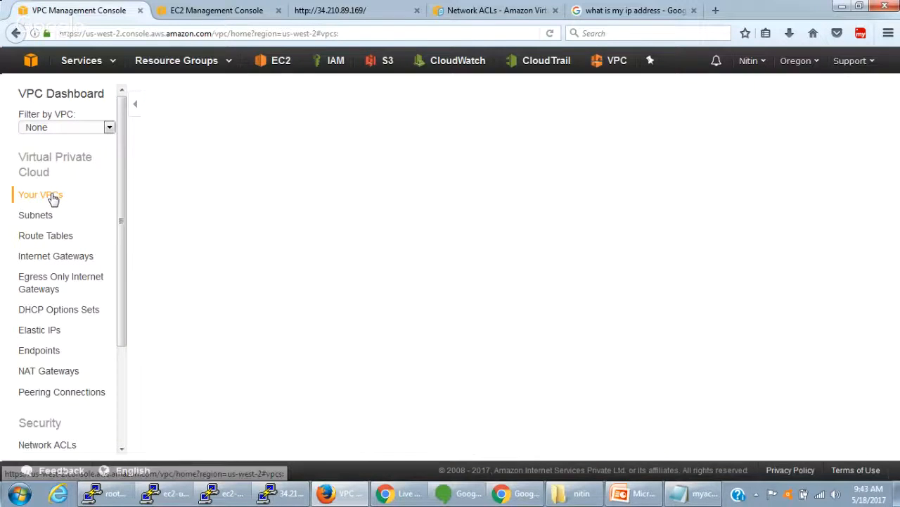
{"action": "left_click", "coordinate": [39, 215]}
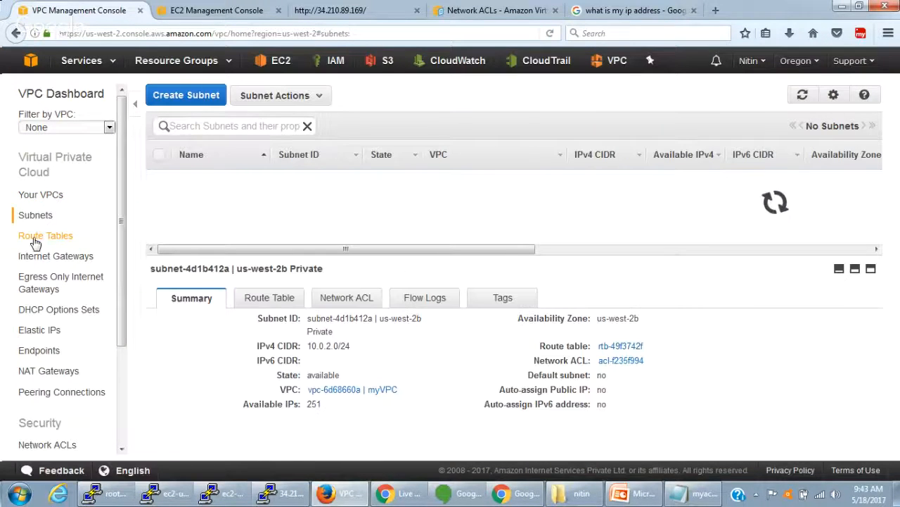
{"action": "left_click", "coordinate": [36, 240]}
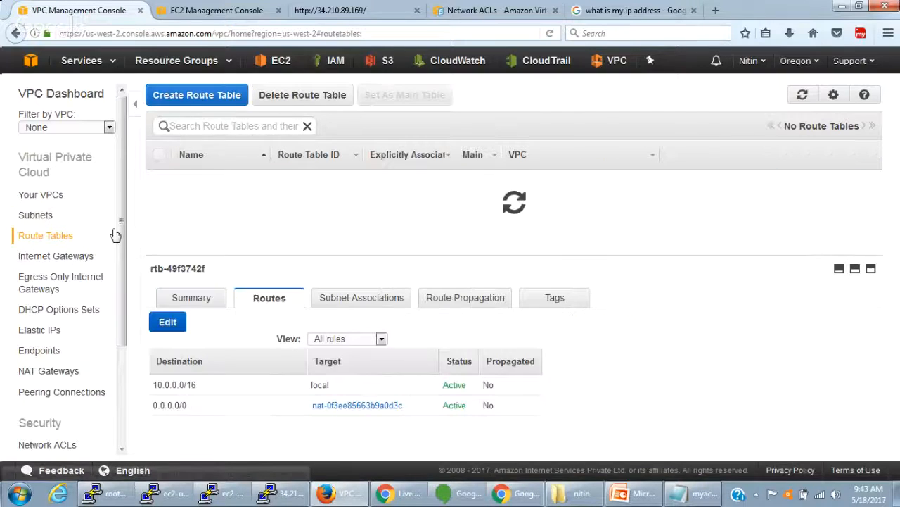
{"action": "left_click_drag", "start_coordinate": [119, 243], "coordinate": [124, 168]}
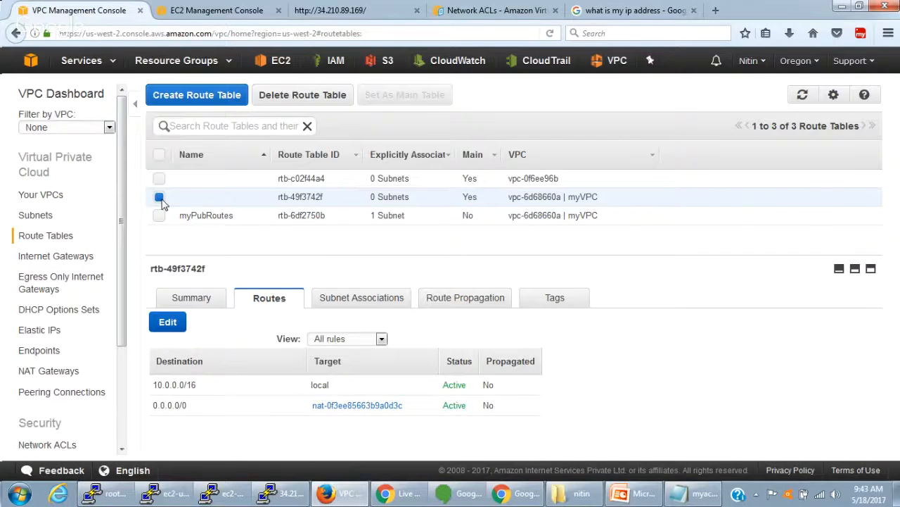
{"action": "left_click", "coordinate": [160, 197]}
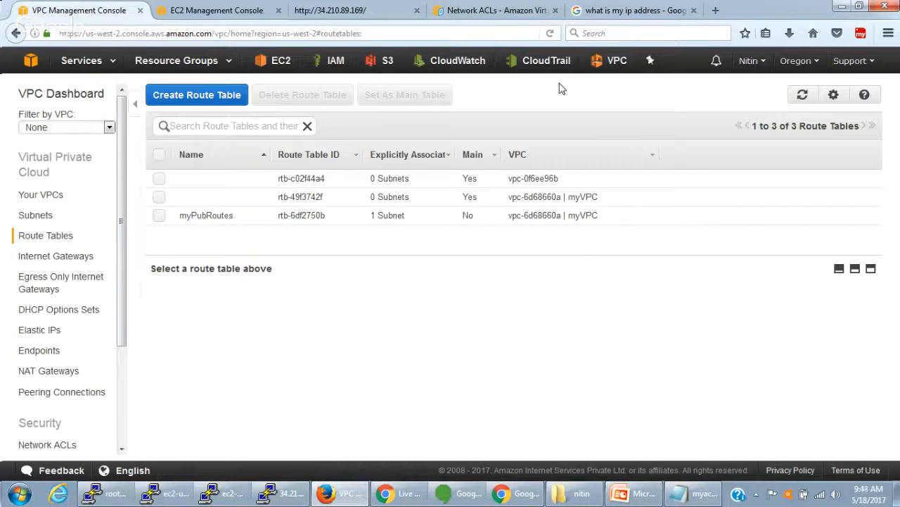
{"action": "left_click", "coordinate": [462, 495]}
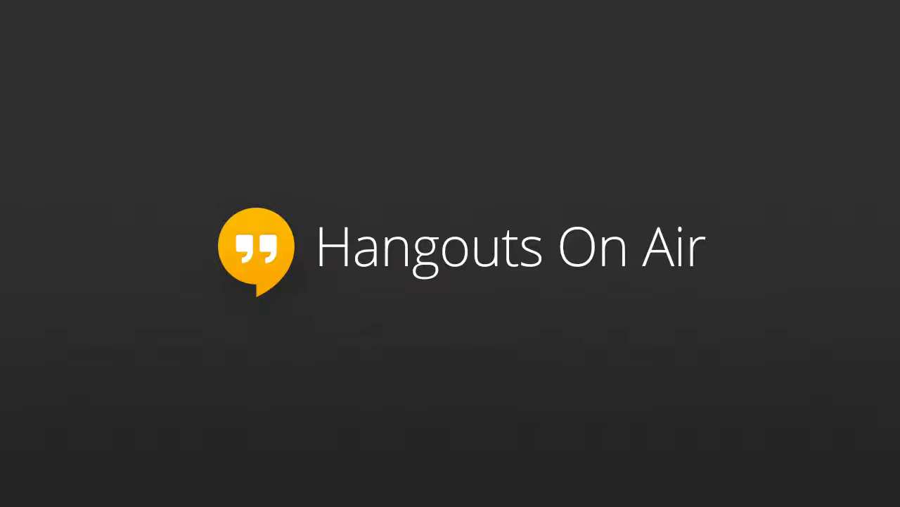